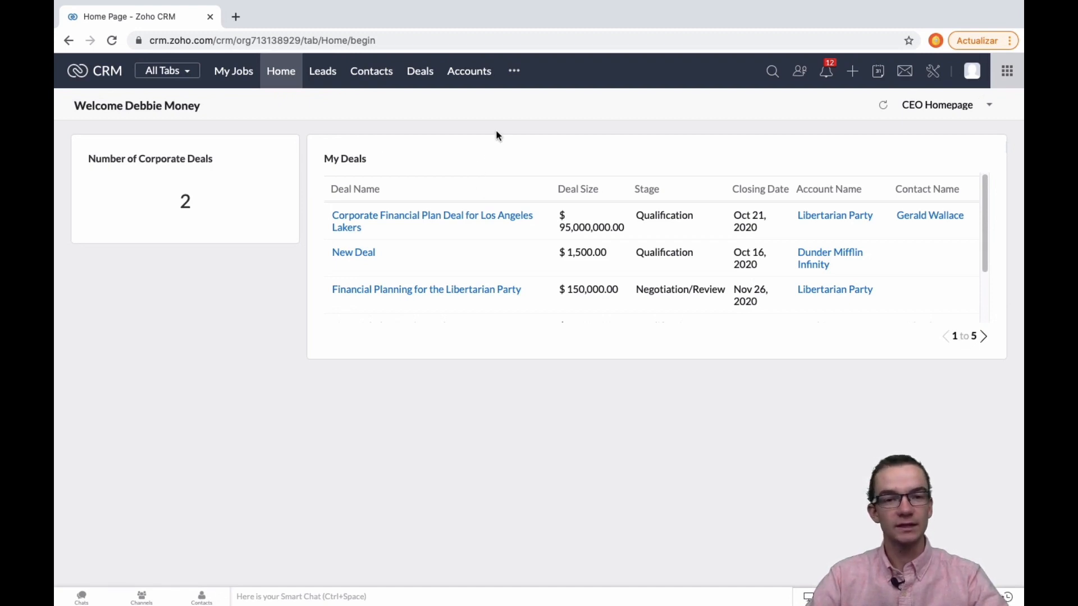
Step: Switch from Zoho CRM to Zoho Analytics and collapse all folders in the Zoho CRM Analytics workspace
click(1005, 72)
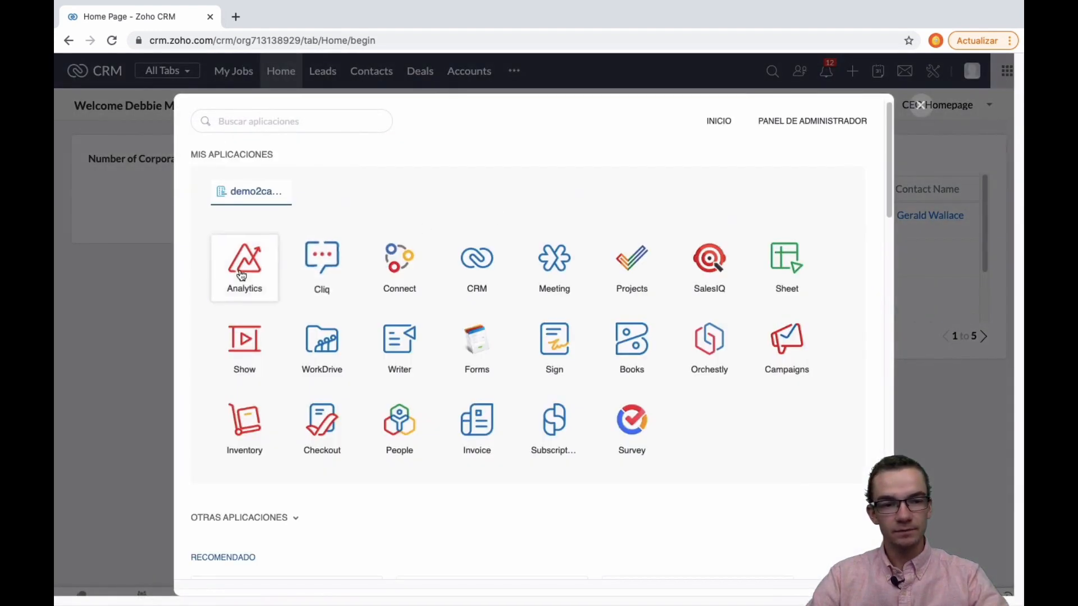
click(238, 270)
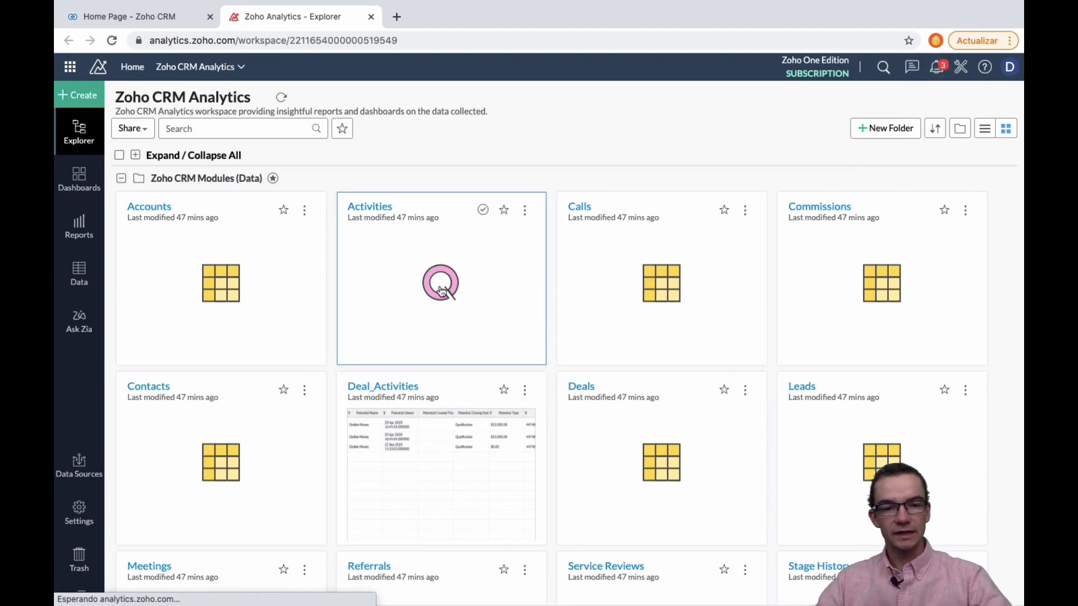
scroll(444, 293, down, 3)
scroll(445, 293, down, 3)
scroll(446, 294, up, 6)
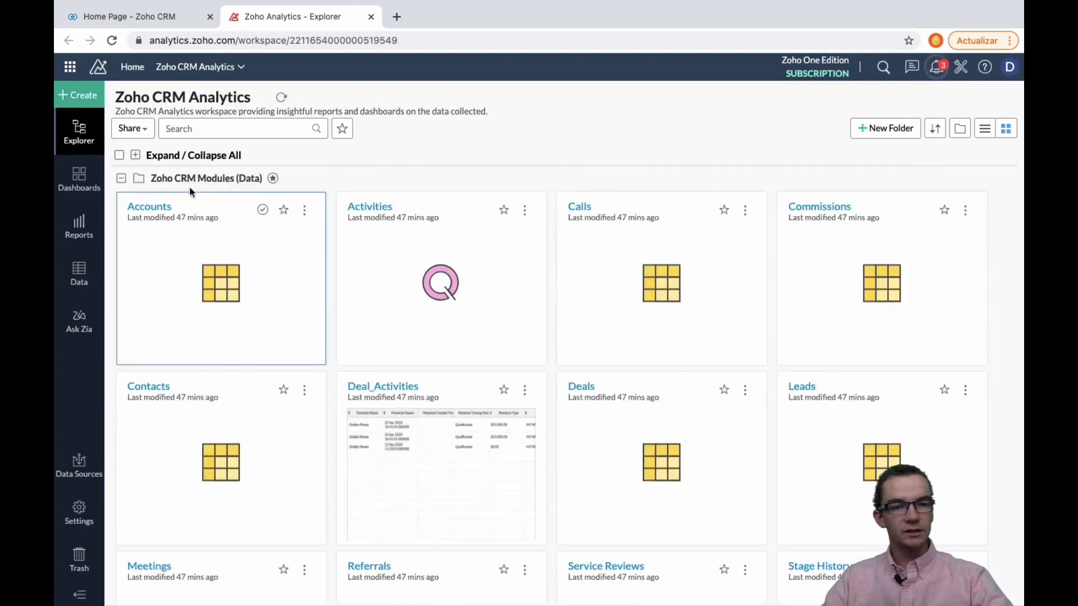
click(138, 159)
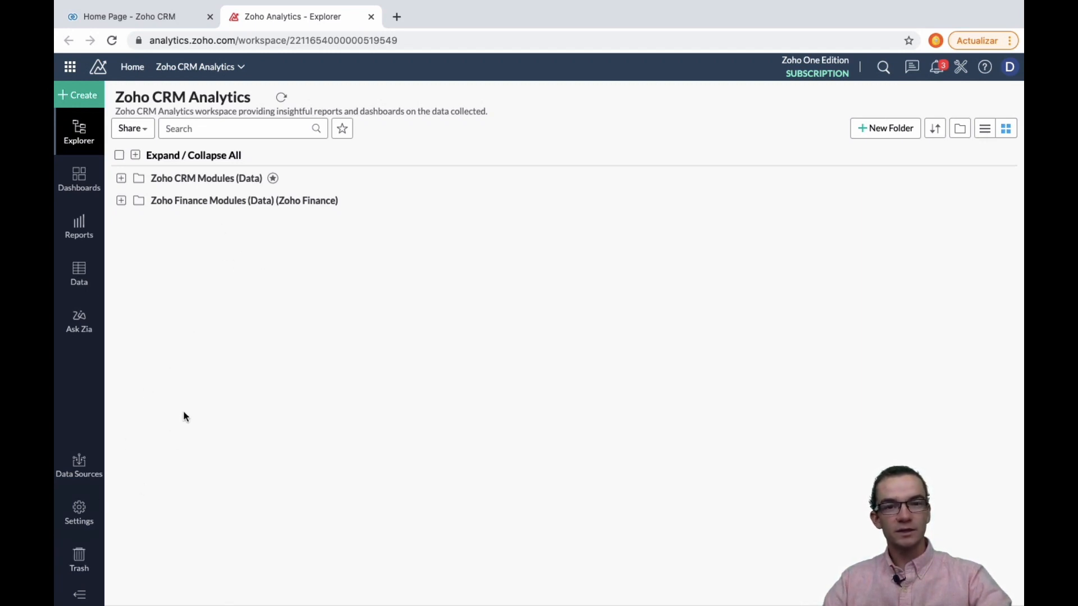
Step: Look through the deleted reports and dashboards in the workspace's trash
click(79, 556)
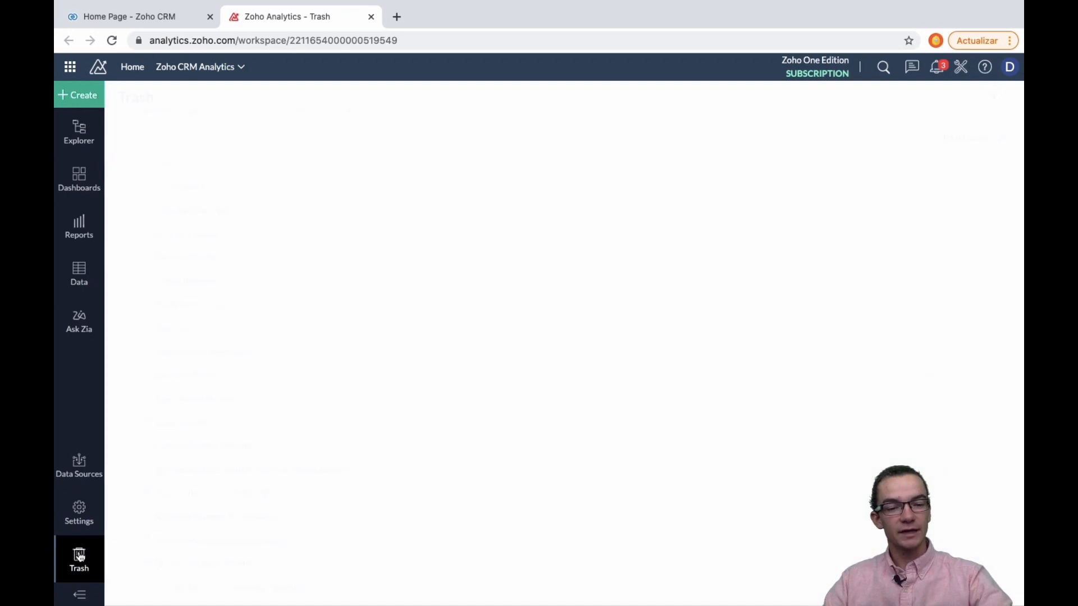
scroll(282, 371, down, 5)
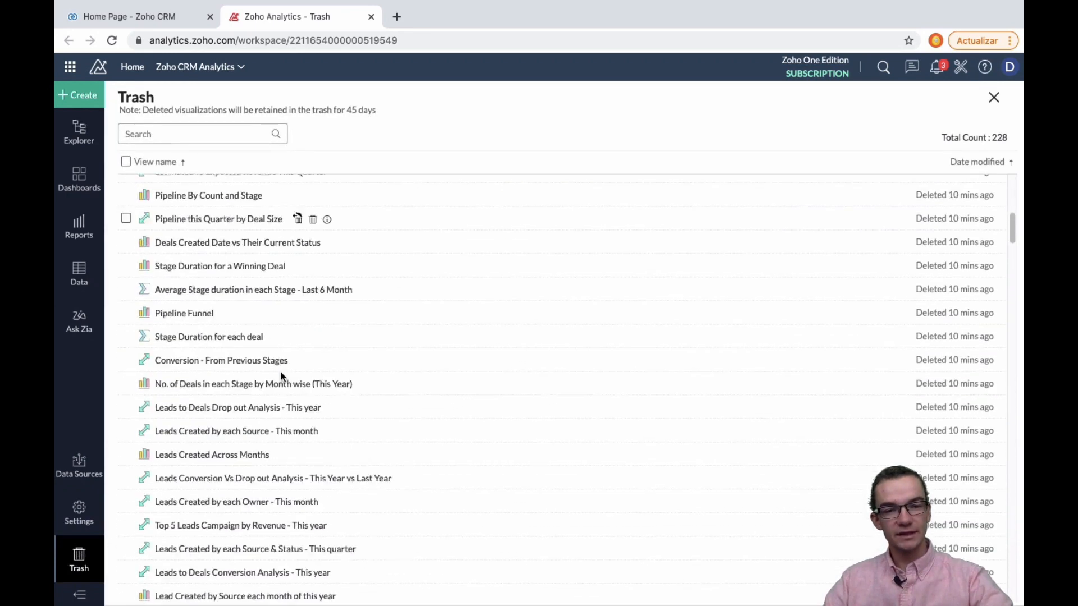
scroll(282, 376, down, 5)
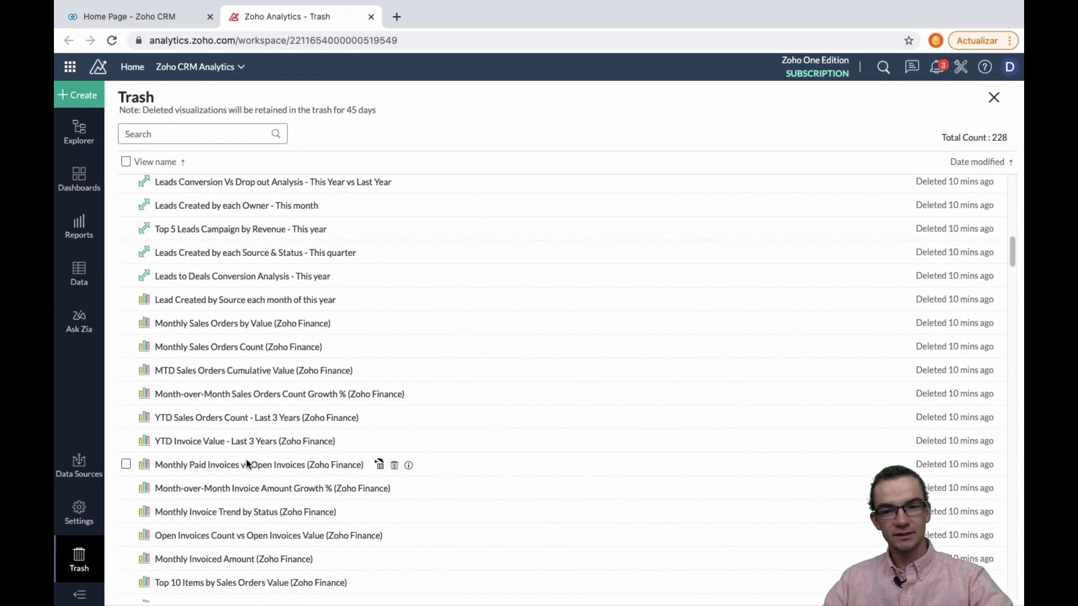
scroll(247, 465, up, 10)
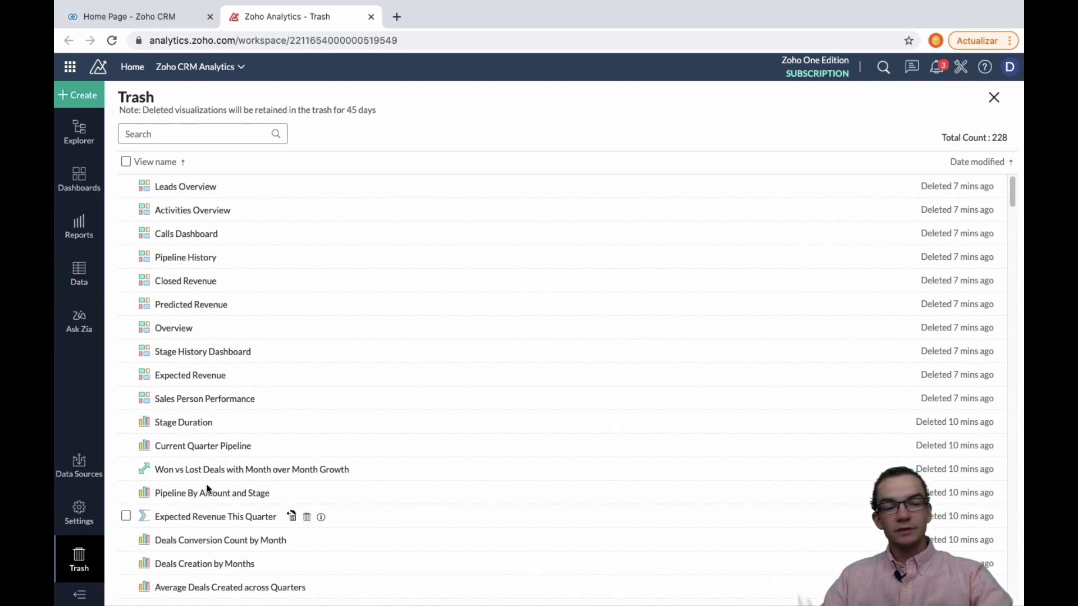
scroll(247, 429, down, 20)
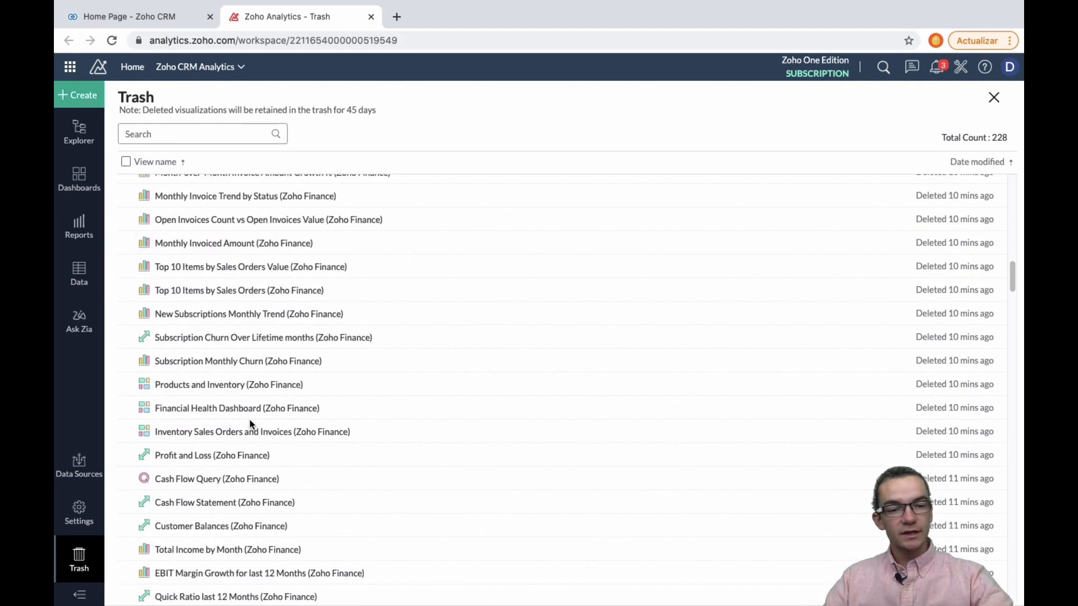
Step: Return to the workspace explorer and expand the Zoho CRM Modules (Data) folder to review its tables
click(79, 135)
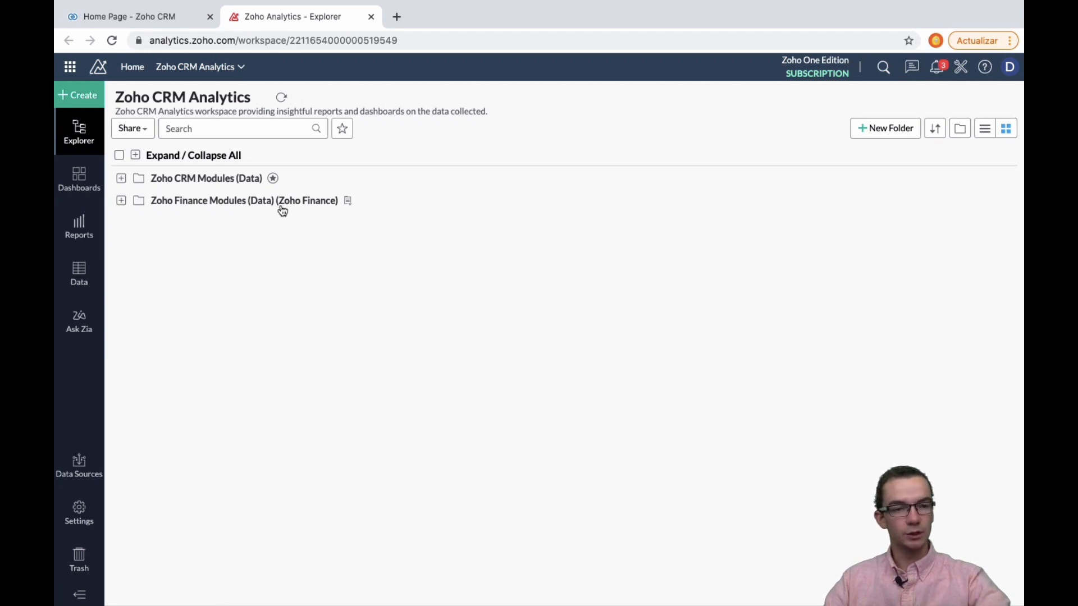
click(120, 179)
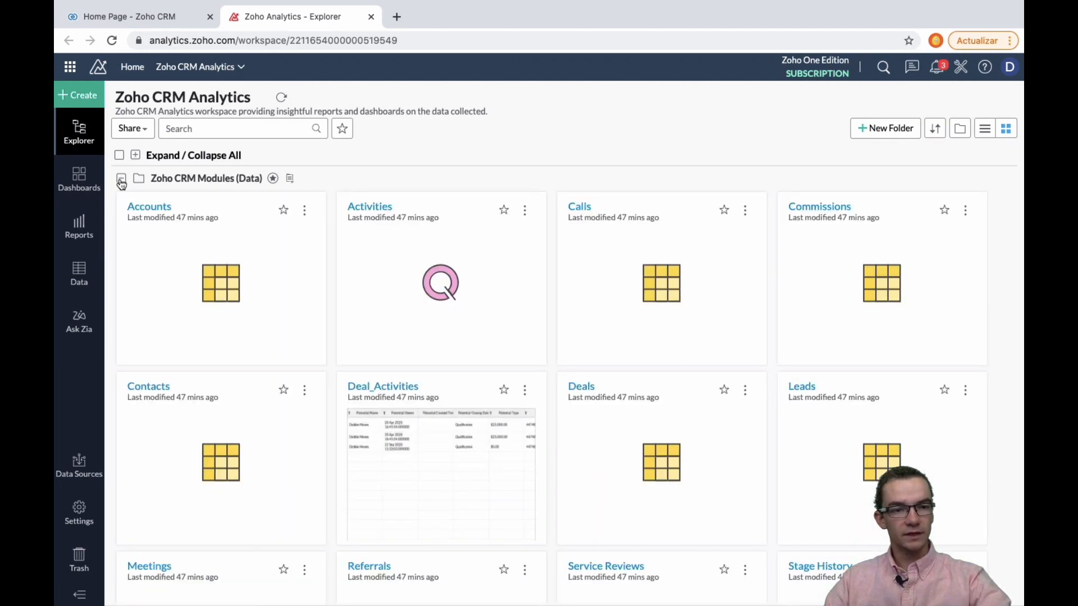
scroll(242, 275, down, 3)
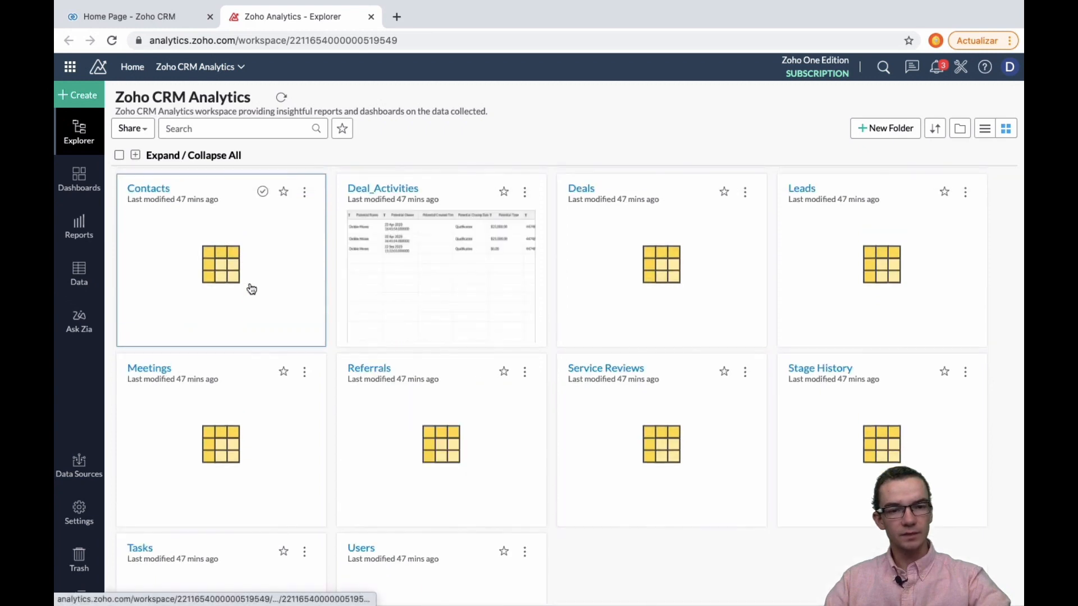
scroll(250, 290, down, 2)
scroll(251, 290, up, 5)
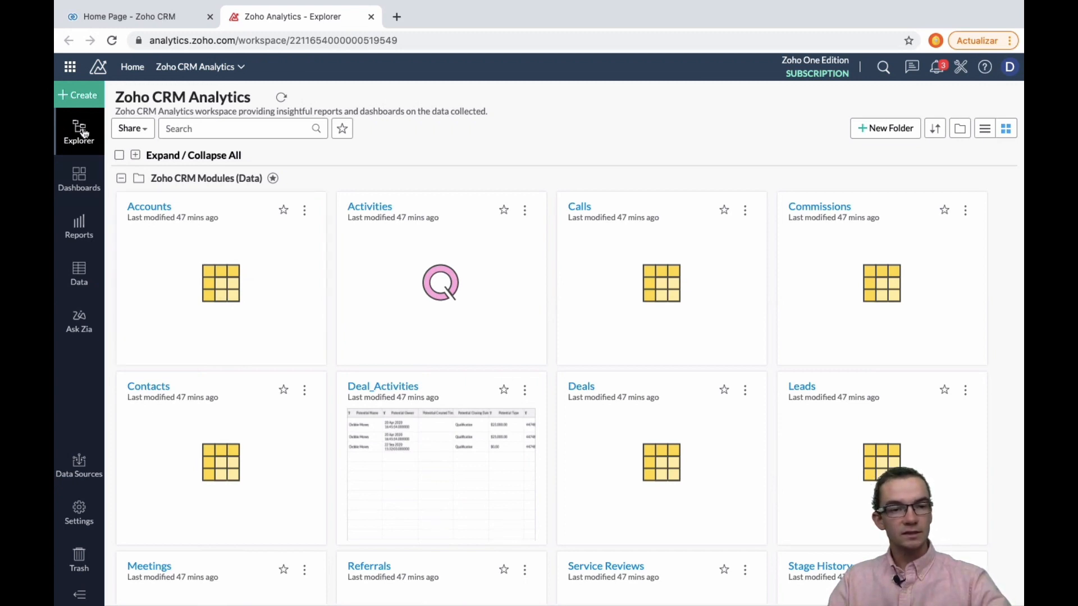
Step: Search the workspace for "leads", "service reviews" and "invoices" in turn, clearing the search at the end
click(202, 129)
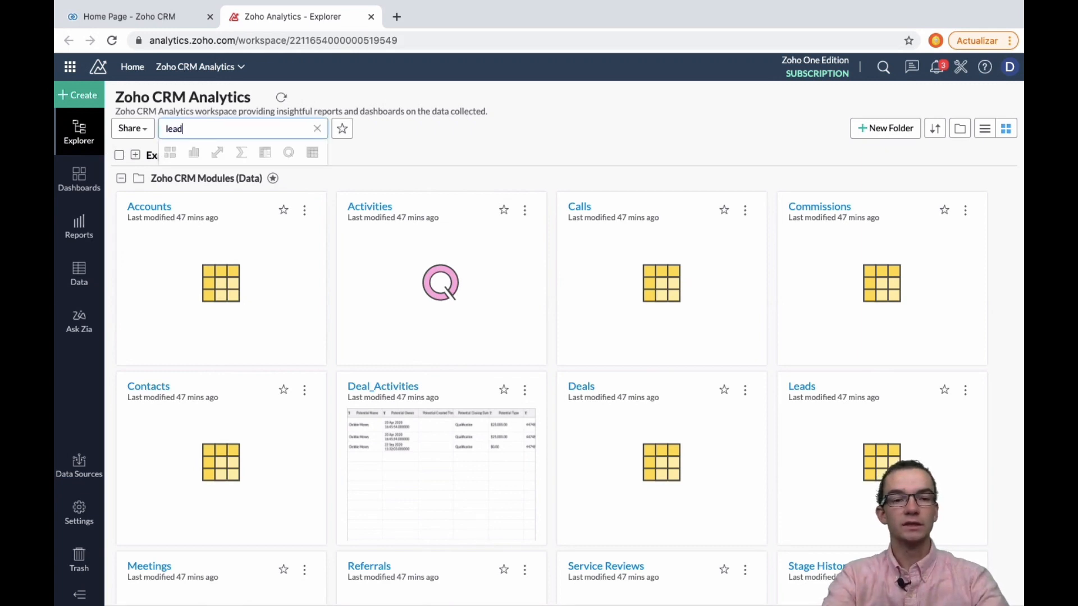
text(leads)
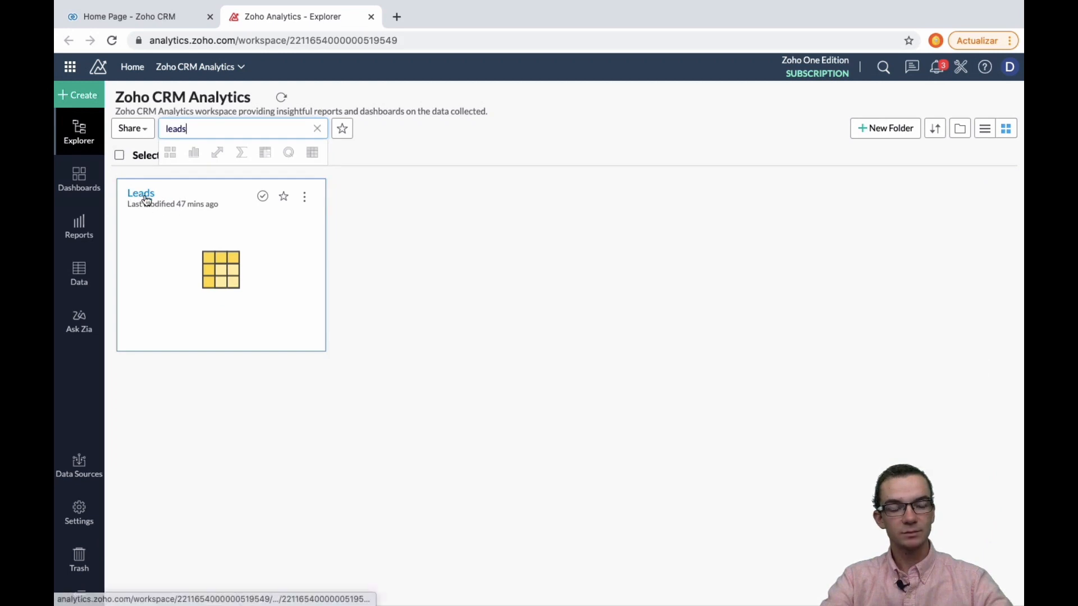
drag(206, 128, 164, 128)
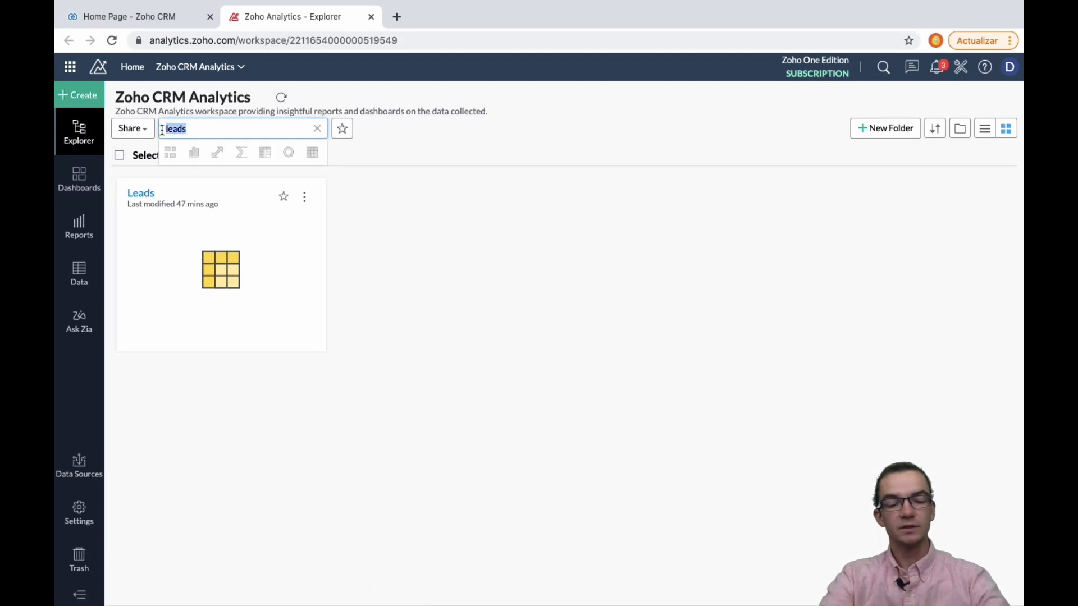
text(service revi)
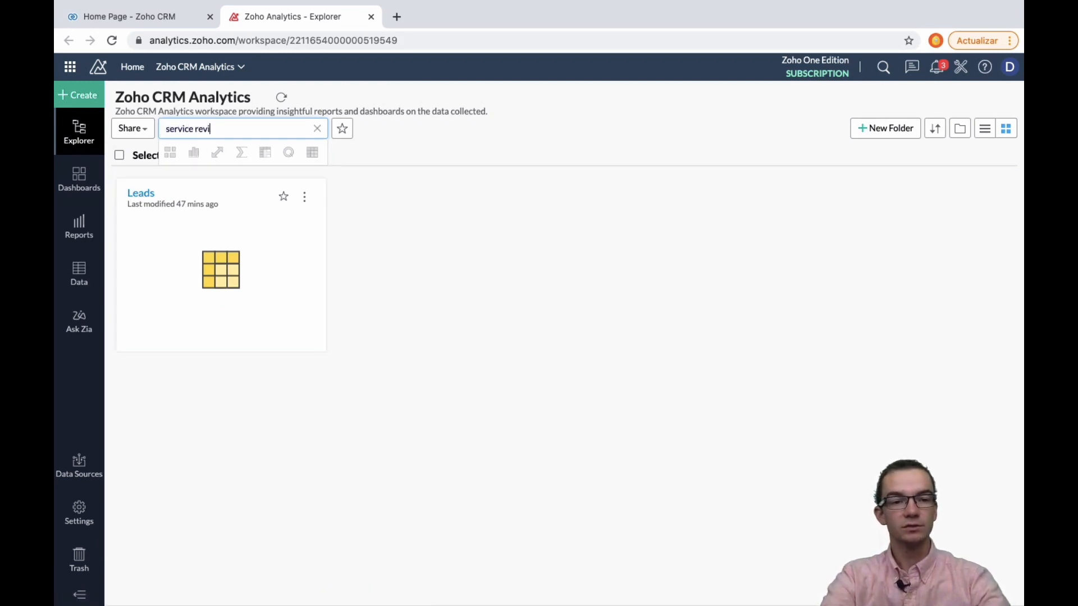
text(ews)
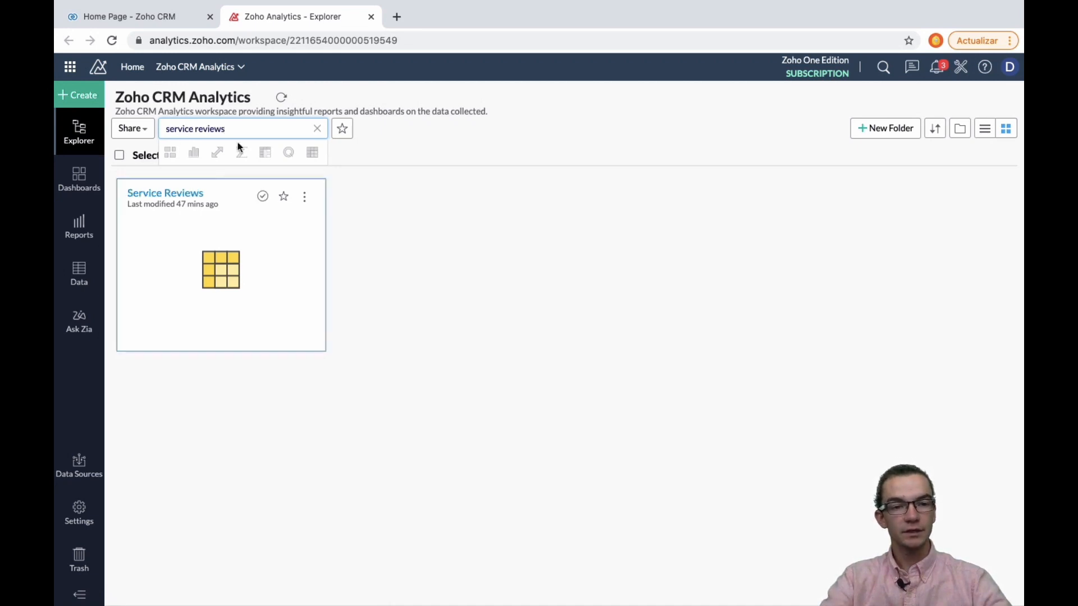
drag(239, 129, 163, 128)
text(invoic)
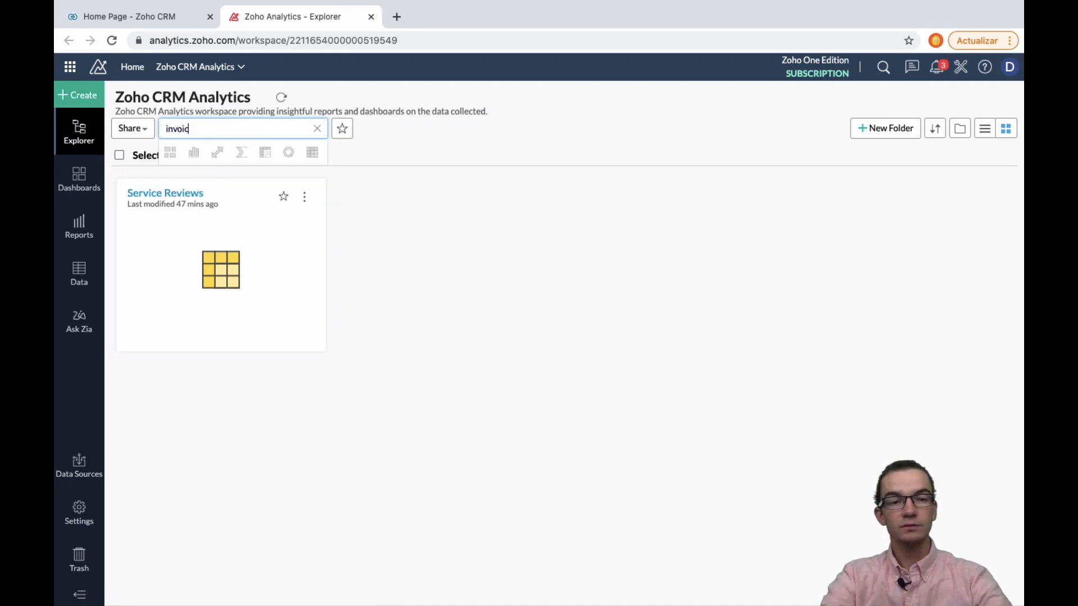
text(es)
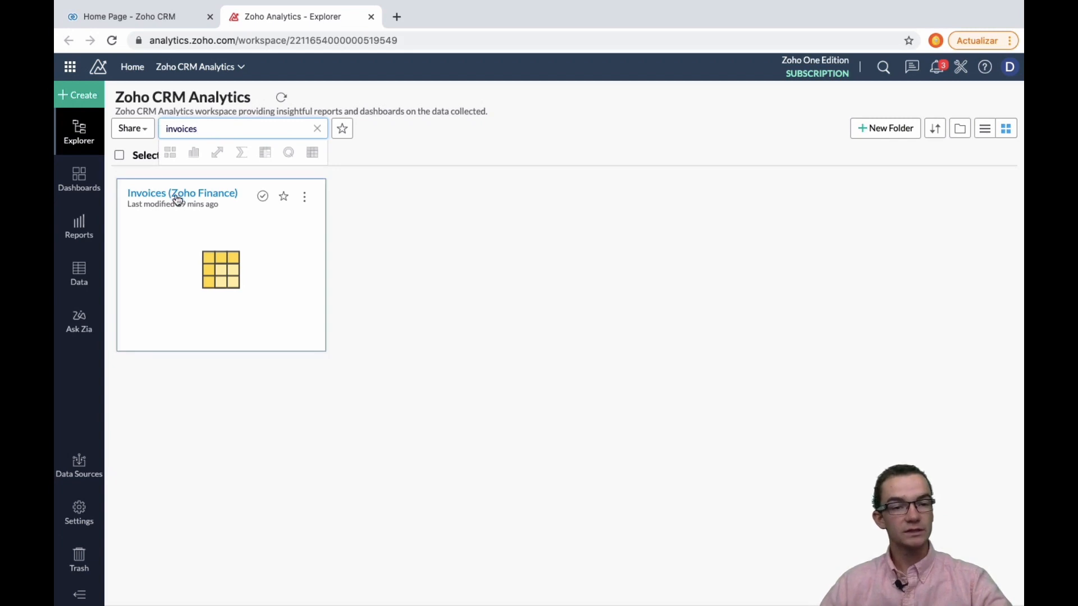
click(319, 130)
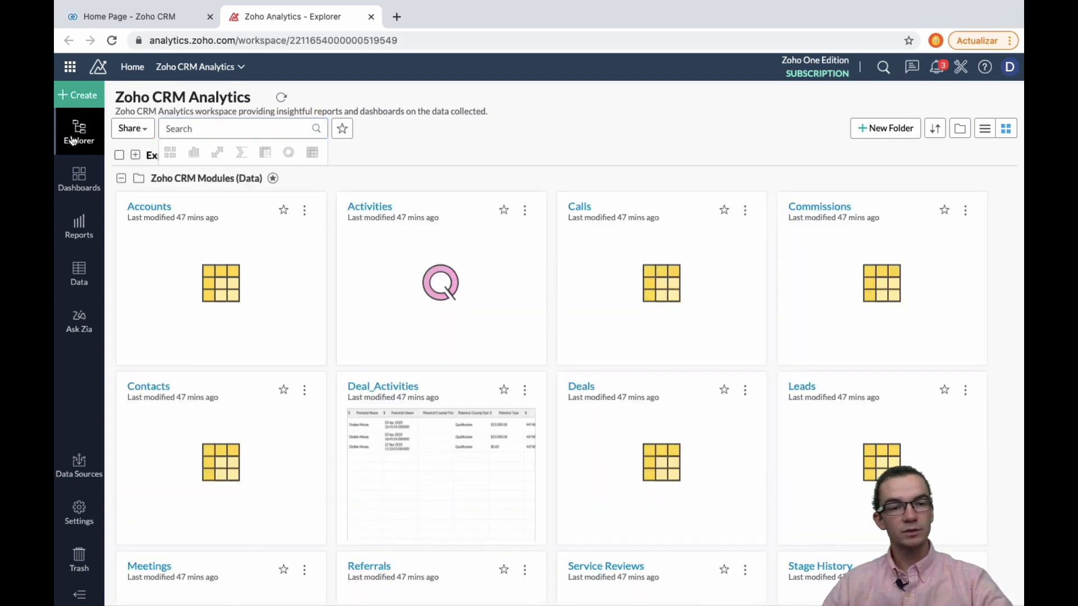
Step: Open the Leads table from the Zoho CRM Modules (Data) folder and examine its columns and records
scroll(355, 389, down, 6)
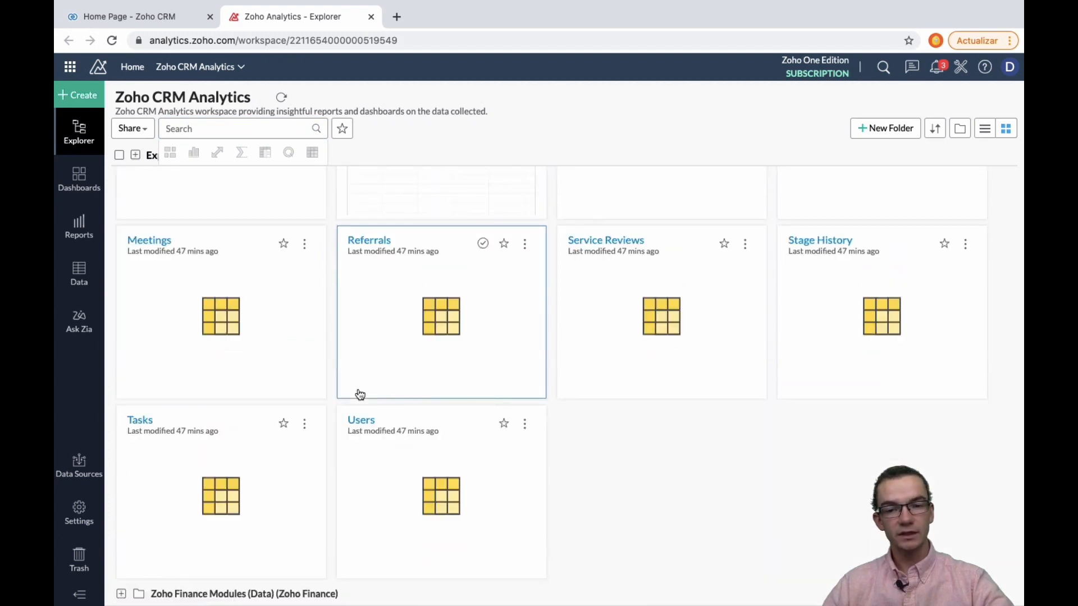
scroll(360, 395, up, 6)
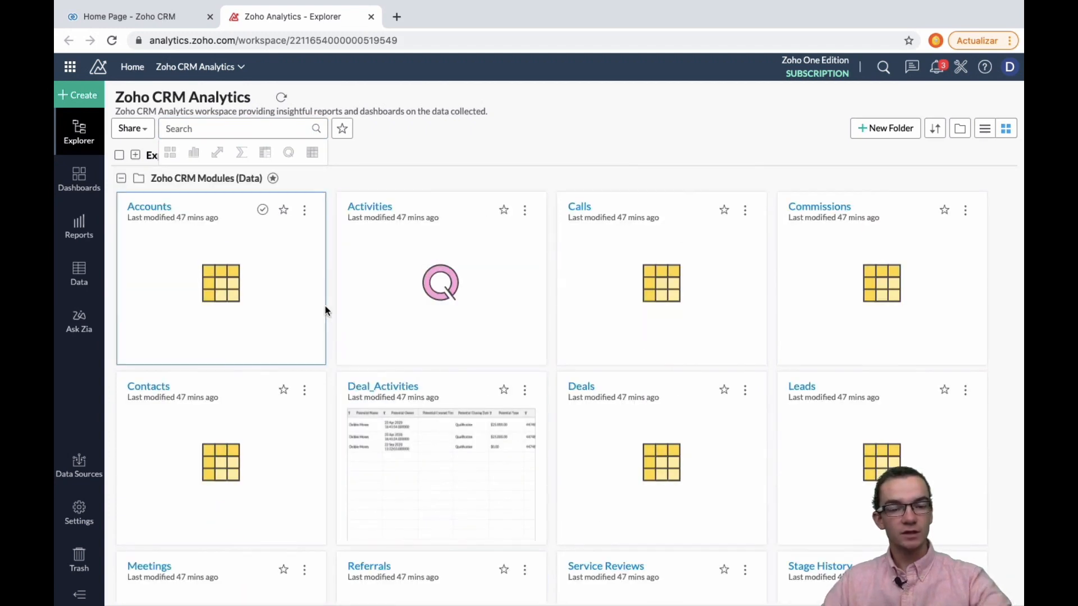
scroll(329, 311, down, 6)
scroll(328, 312, up, 6)
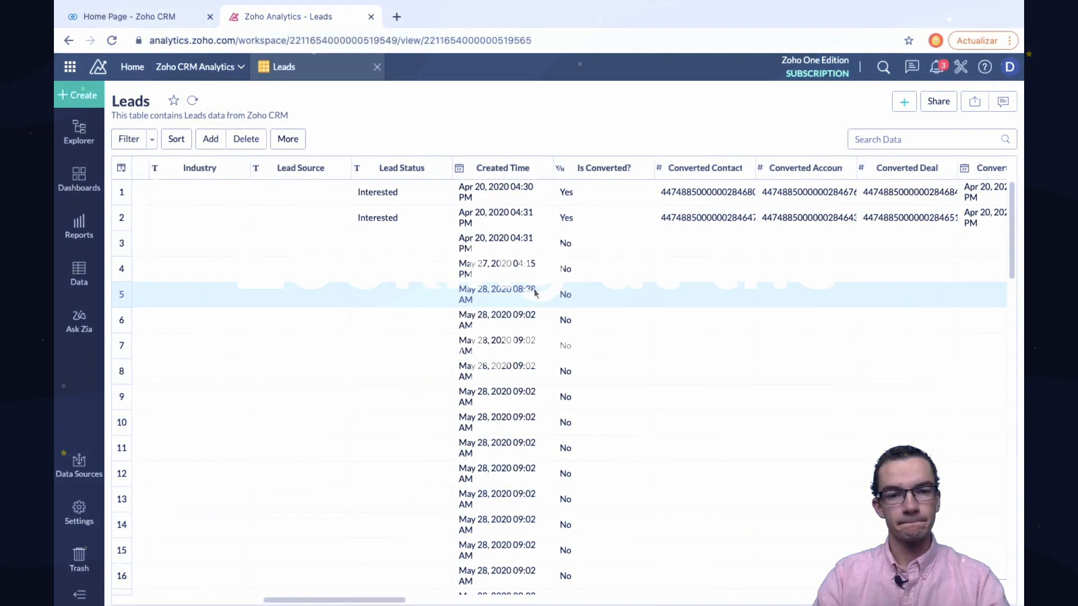
scroll(534, 292, left, 5)
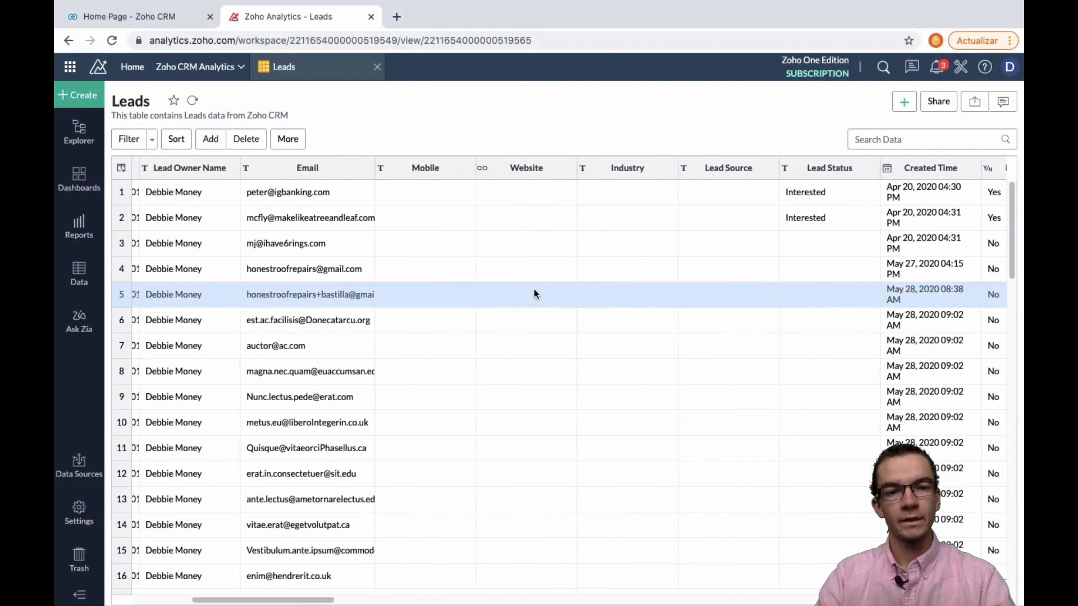
scroll(534, 293, left, 5)
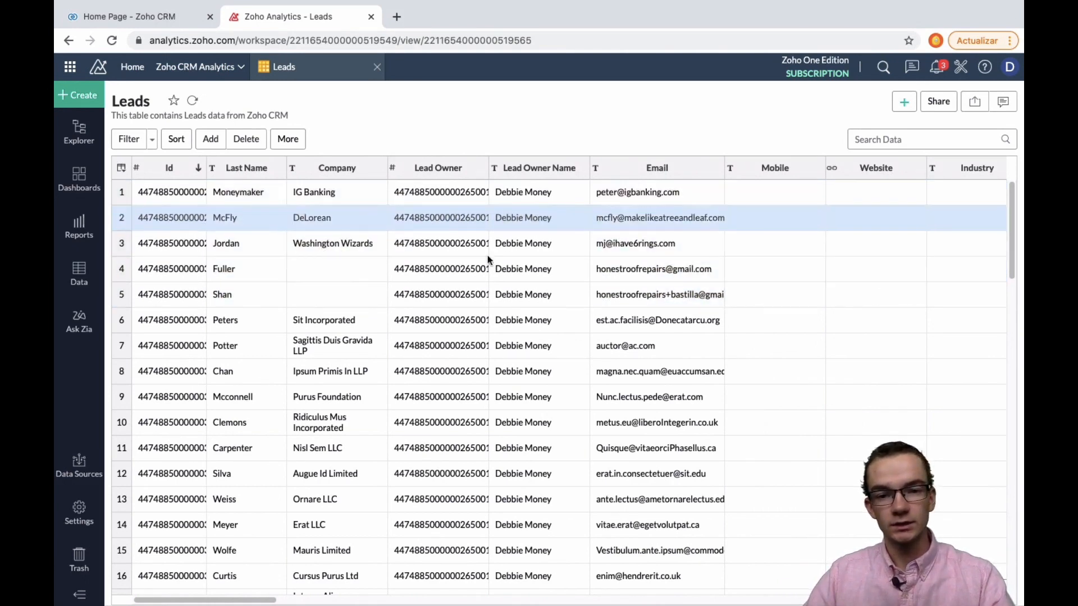
scroll(493, 339, down, 1)
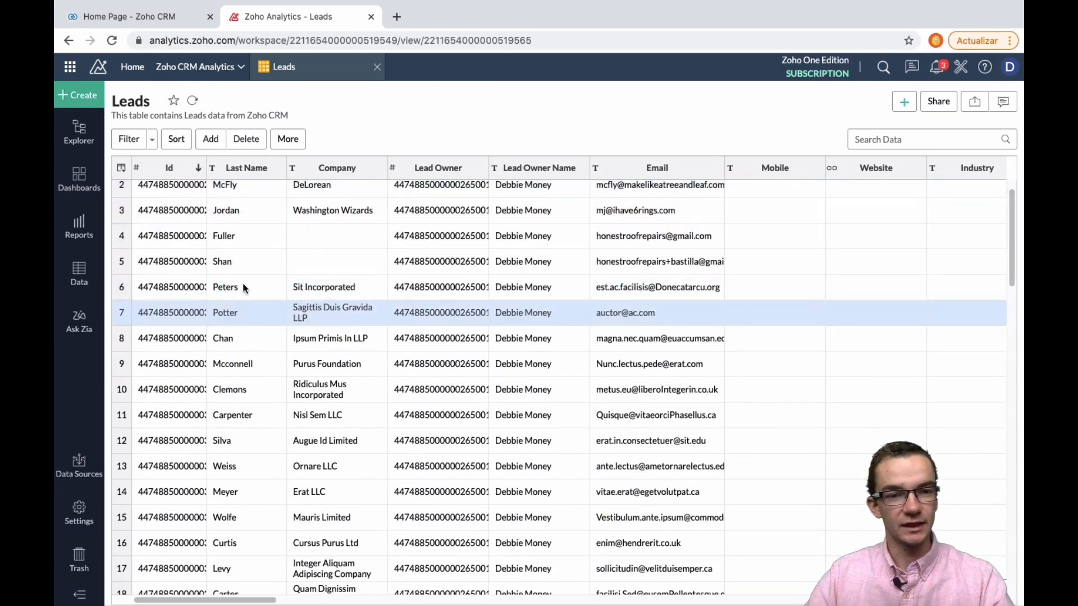
scroll(438, 360, down, 15)
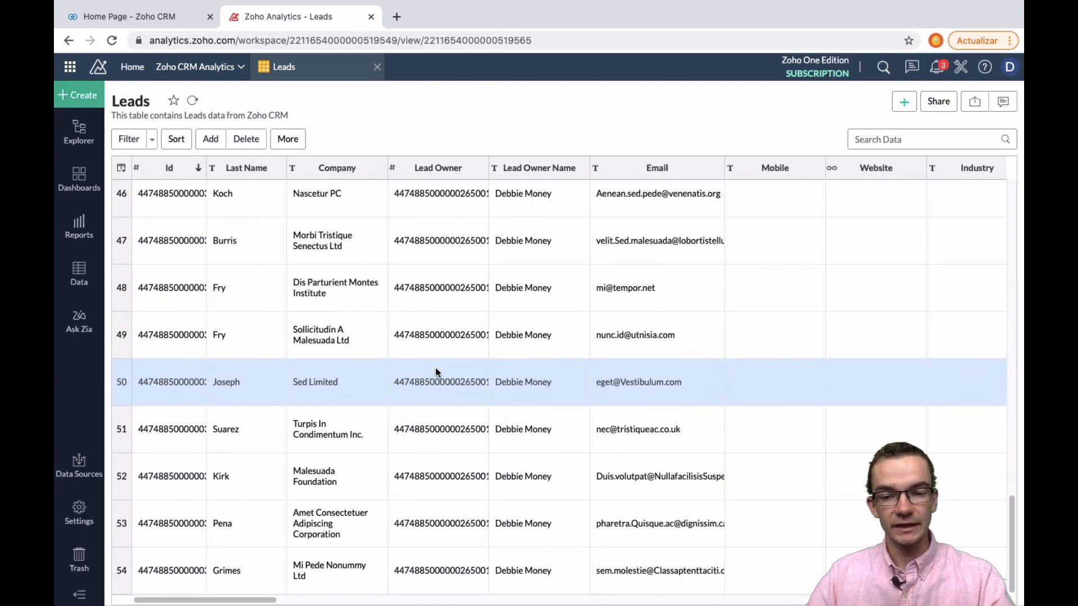
scroll(438, 370, up, 15)
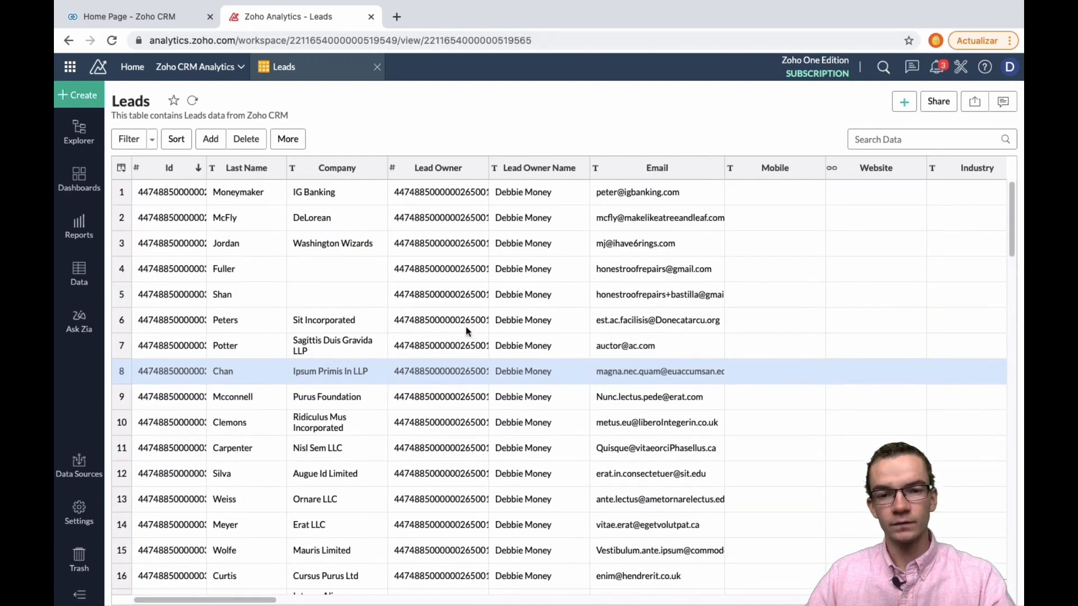
Step: Switch to Zoho CRM, dismiss the application list and open the Leads module to check its record count
mouse_move(130, 9)
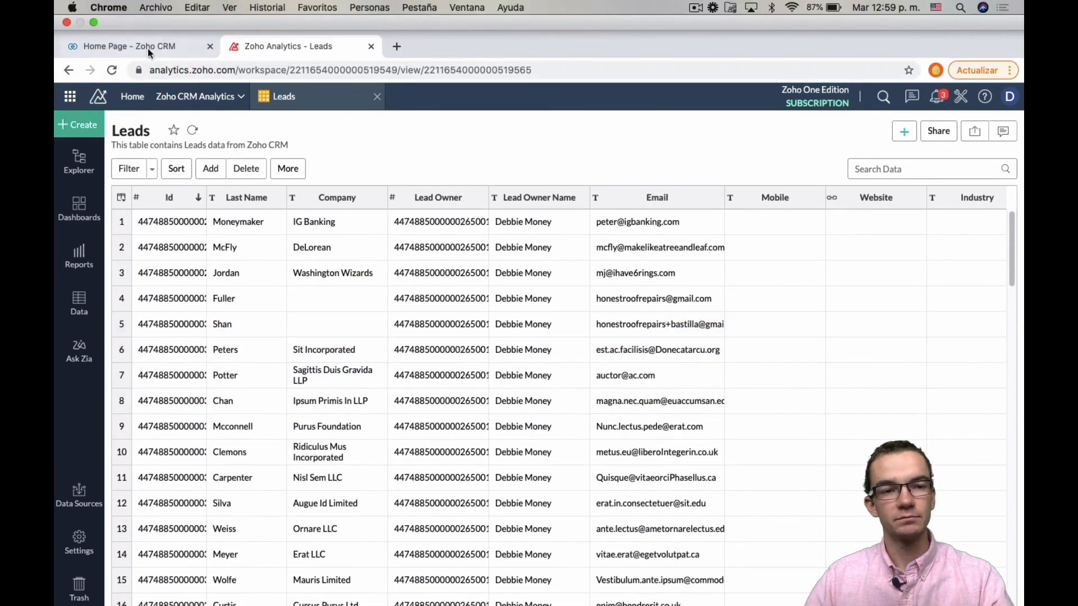
click(147, 48)
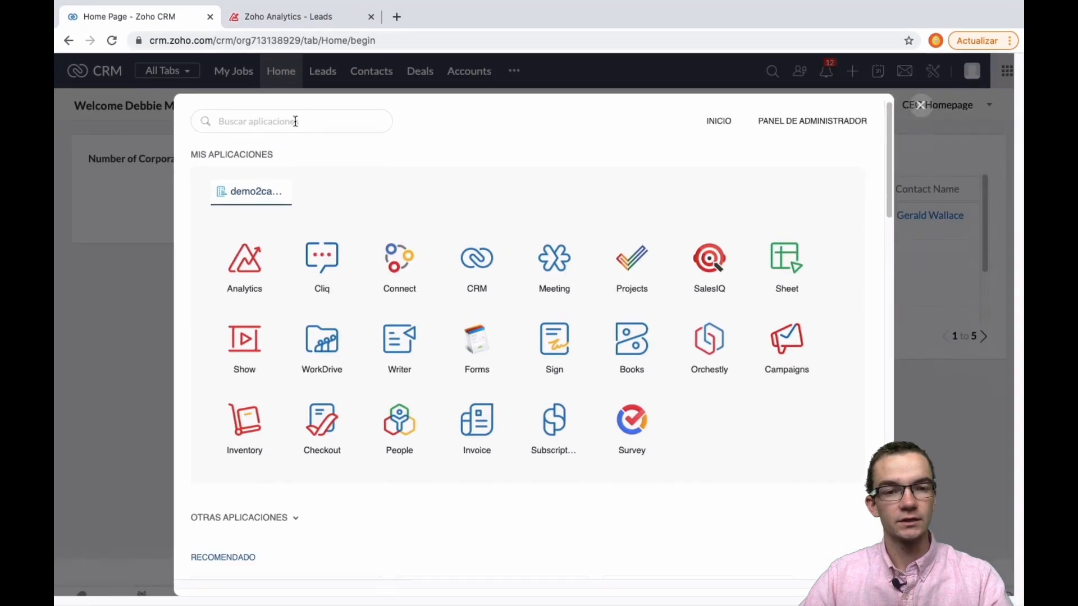
click(921, 106)
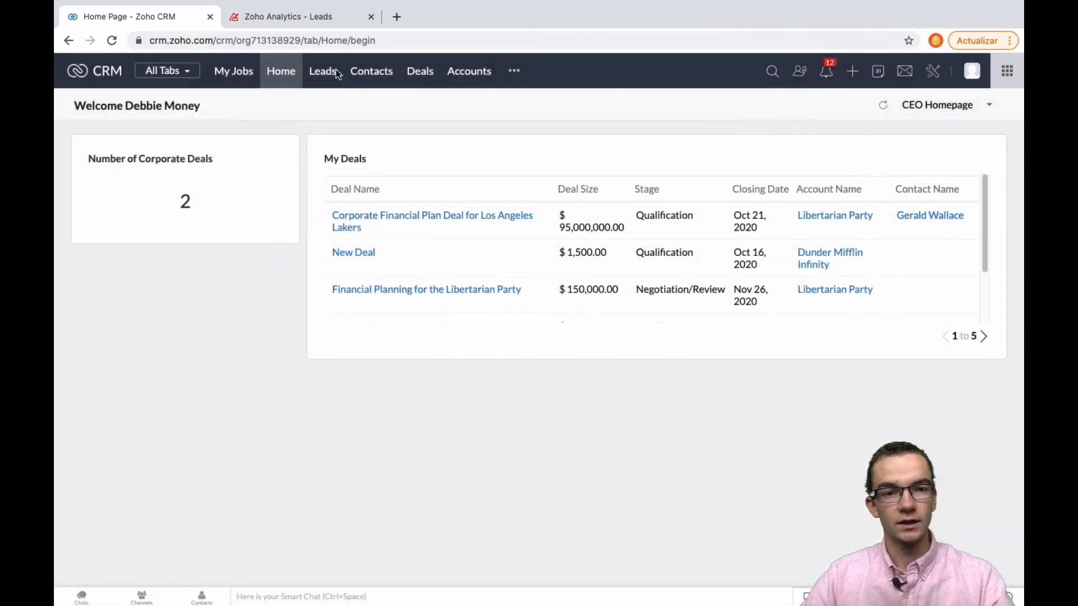
click(336, 72)
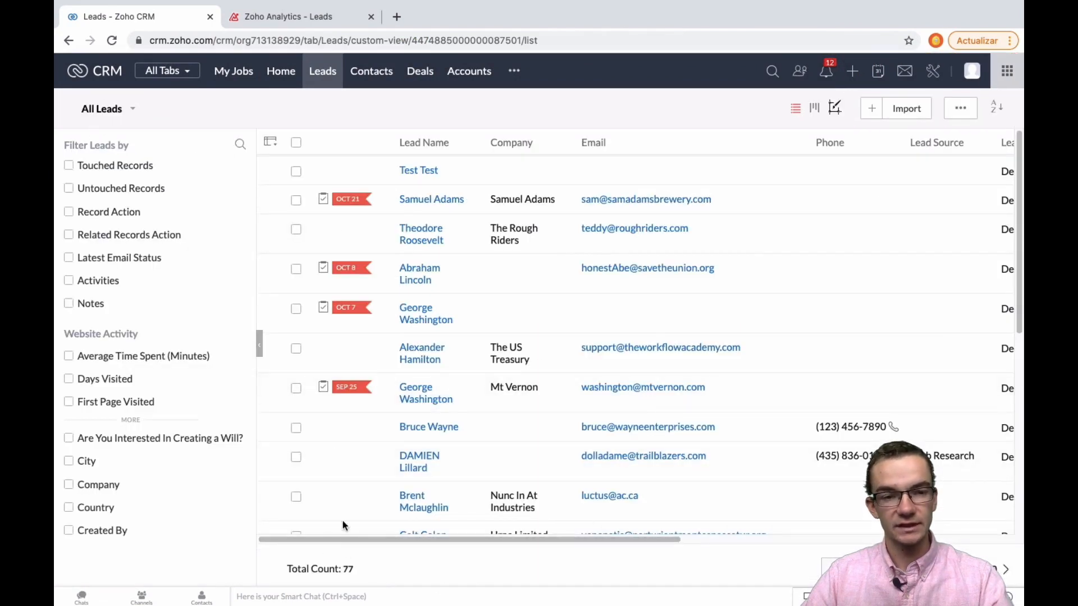
Step: Switch back to the Leads table in Zoho Analytics and examine its Is Converted? and converted record columns
click(304, 22)
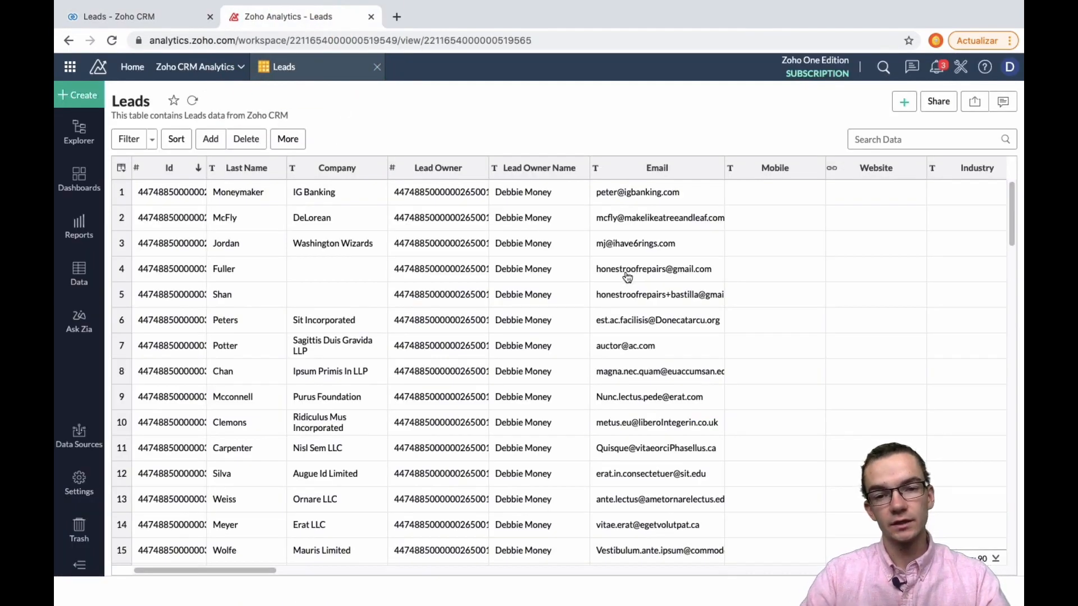
scroll(651, 225, right, 10)
scroll(655, 232, right, 1)
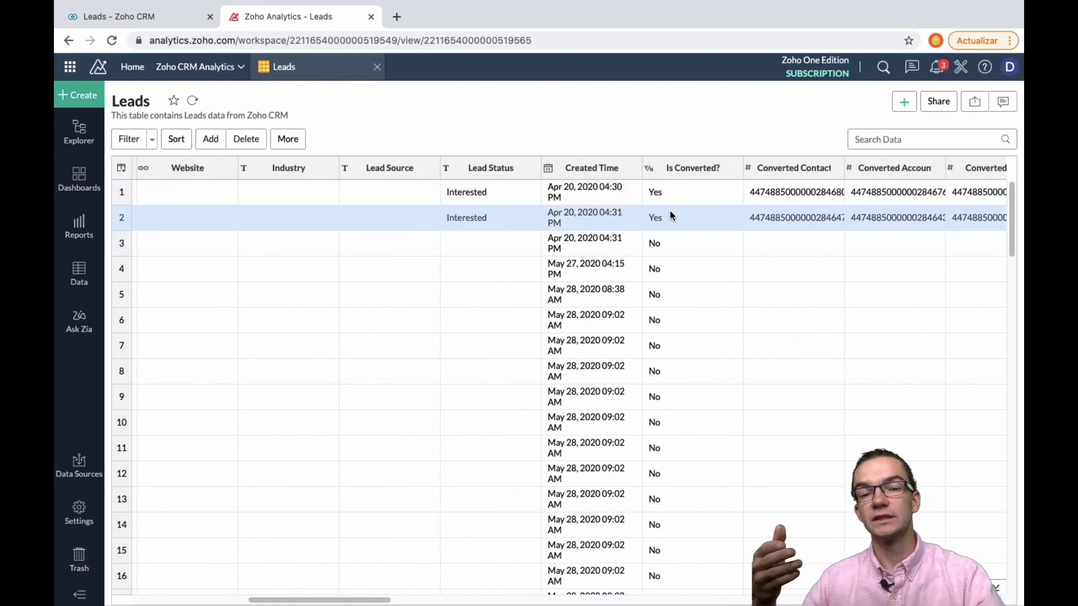
Step: Switch to Zoho CRM, show the Converted Leads view and check the conversion details of one Really Good Crime lead, returning to the list
click(135, 16)
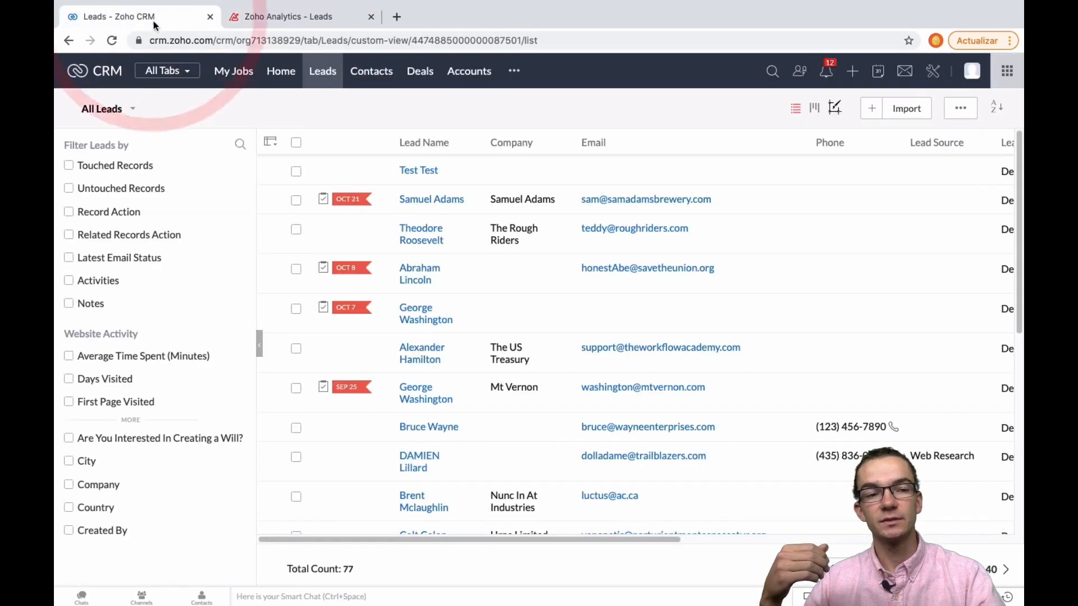
click(131, 111)
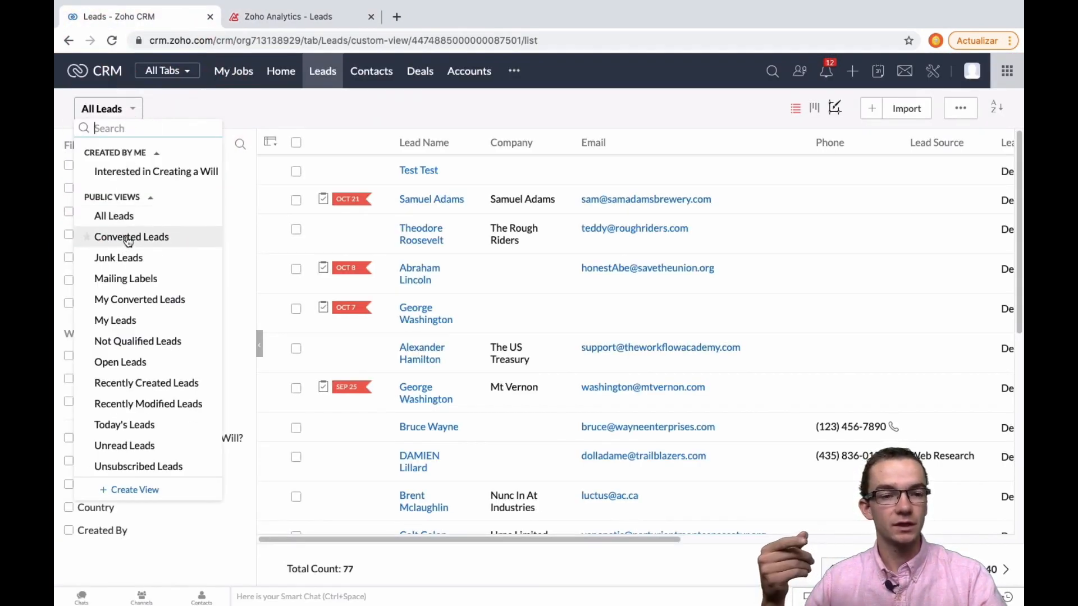
click(128, 238)
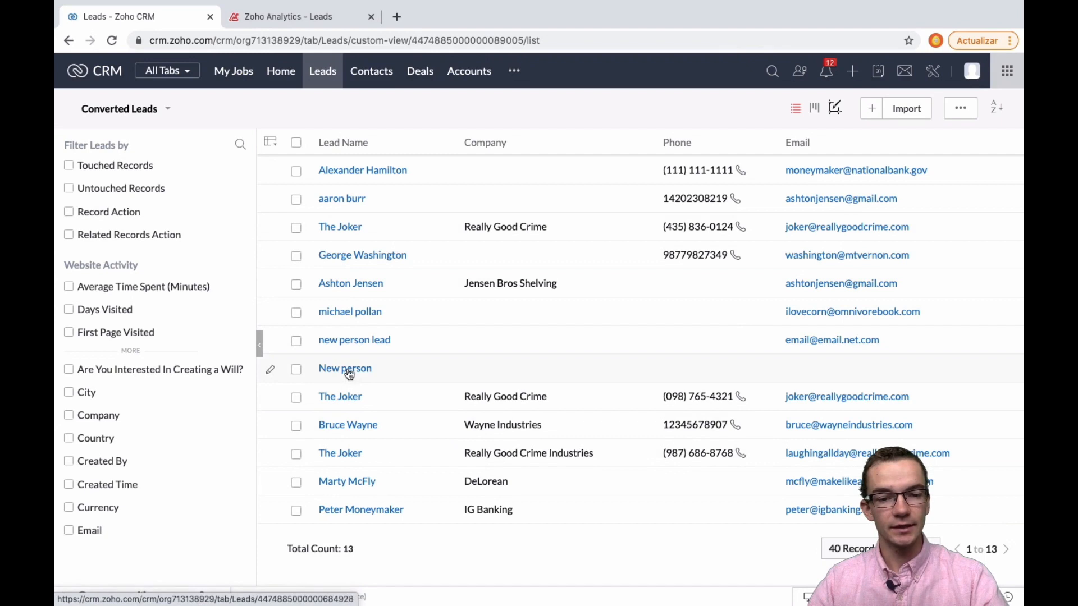
click(343, 400)
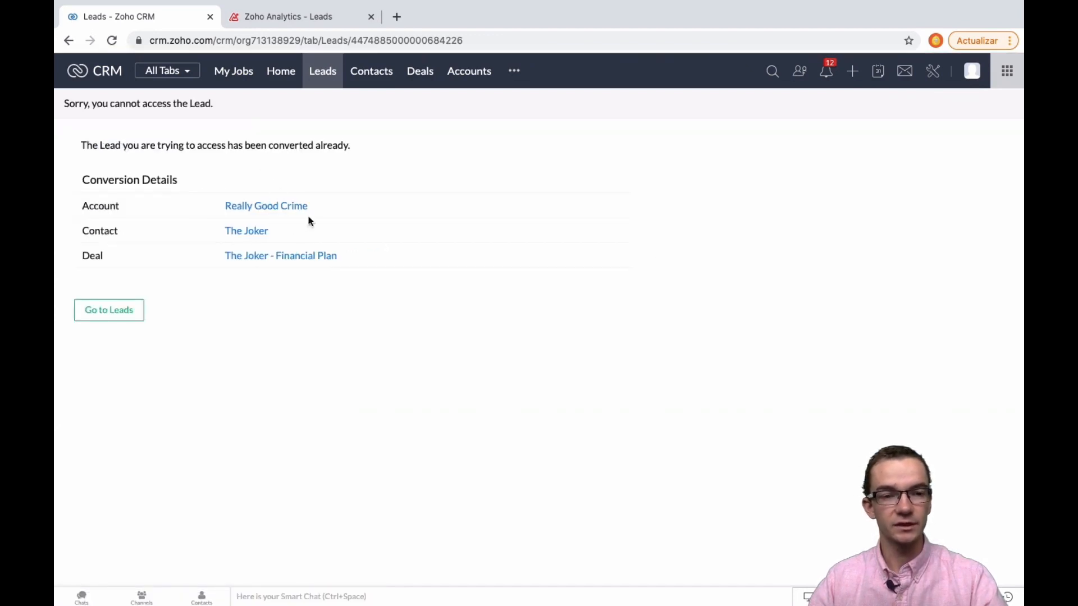
click(71, 45)
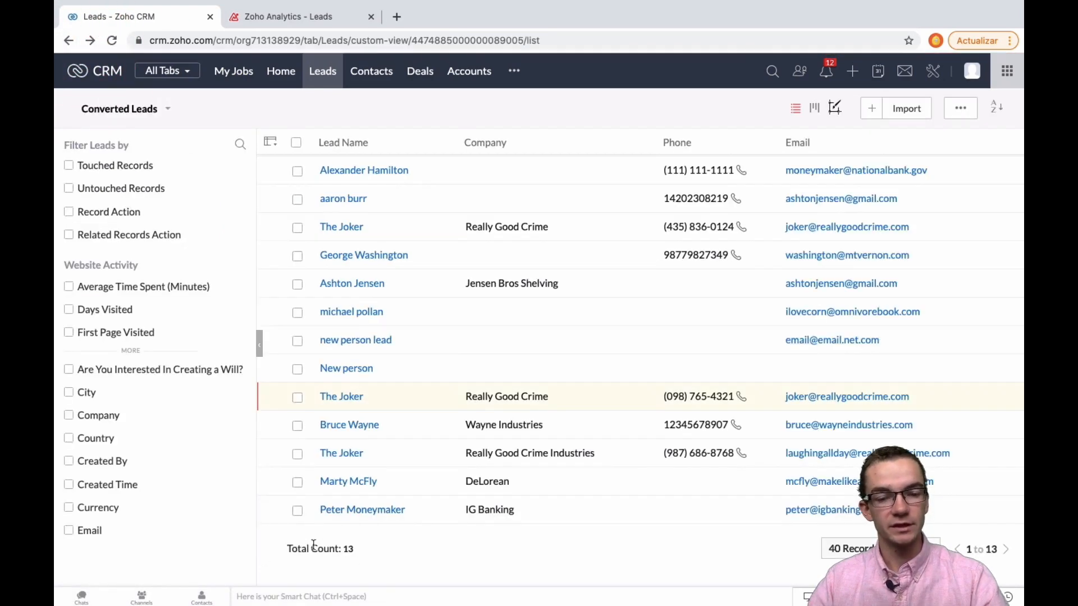
Step: Switch back to Zoho Analytics and examine the Leads columns, checking the Modified By and Created By values of record 2
click(269, 16)
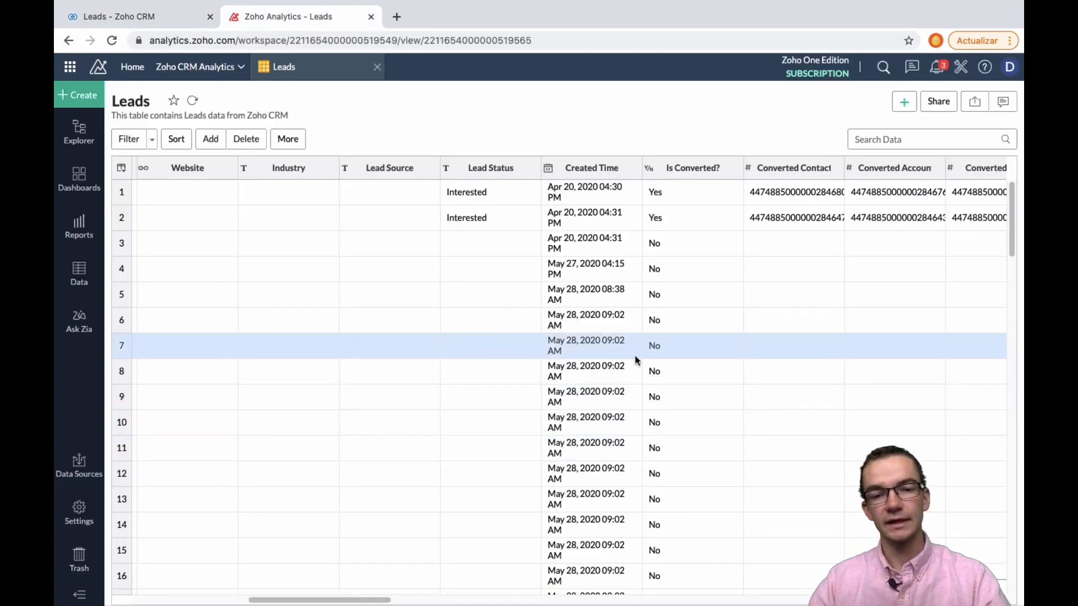
scroll(480, 235, left, 10)
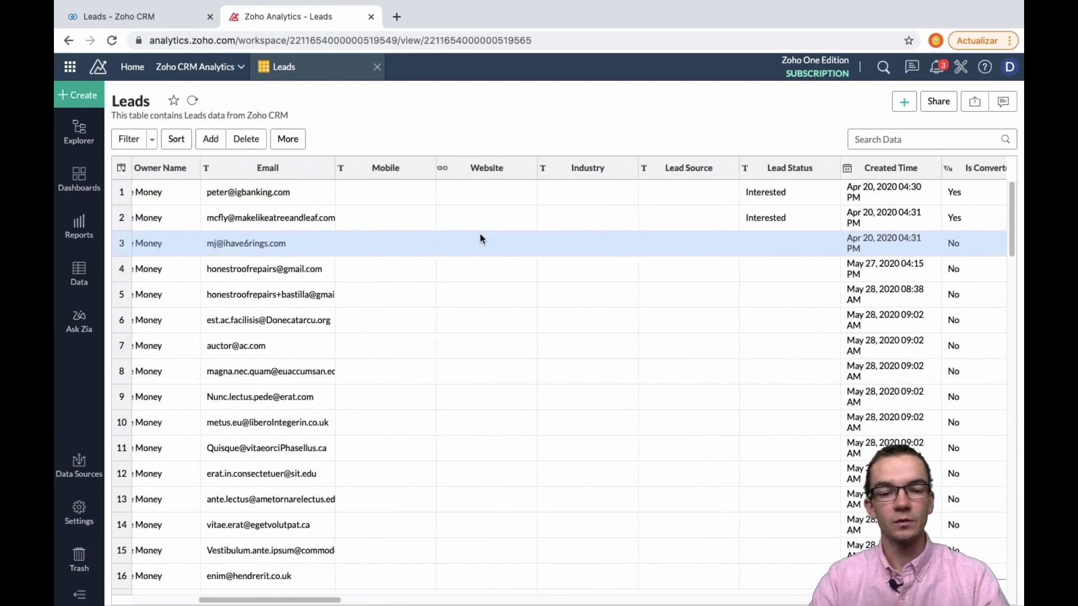
scroll(480, 233, left, 3)
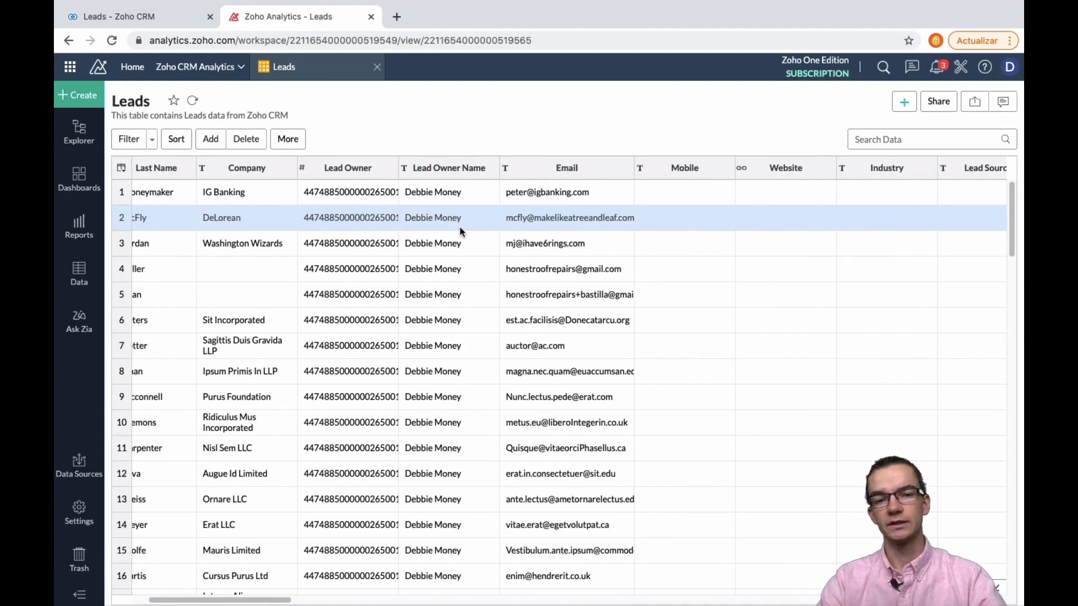
scroll(459, 226, right, 15)
scroll(459, 226, down, 1)
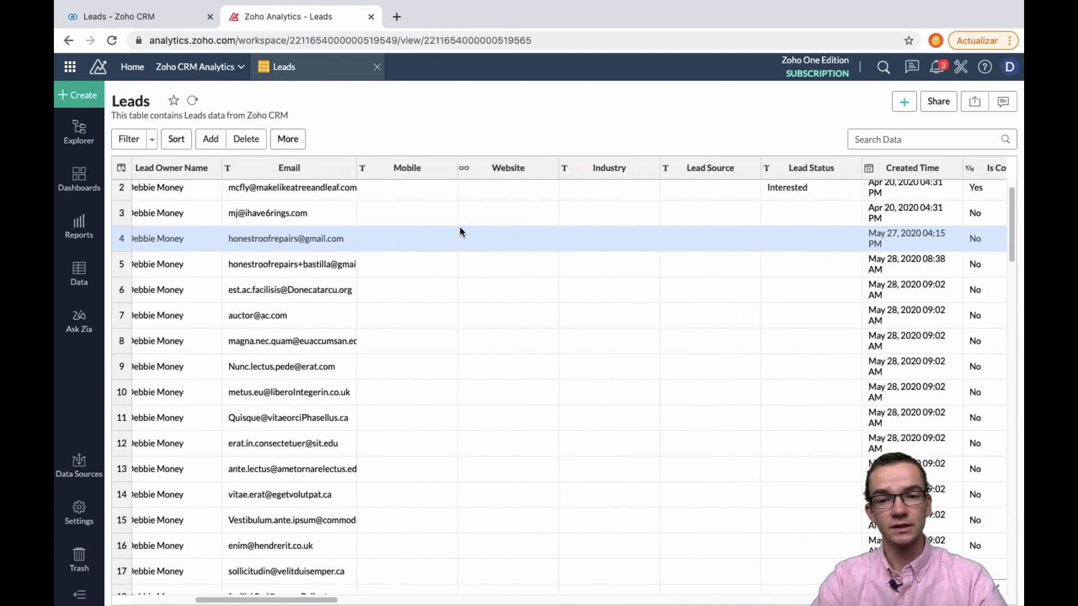
scroll(459, 227, right, 10)
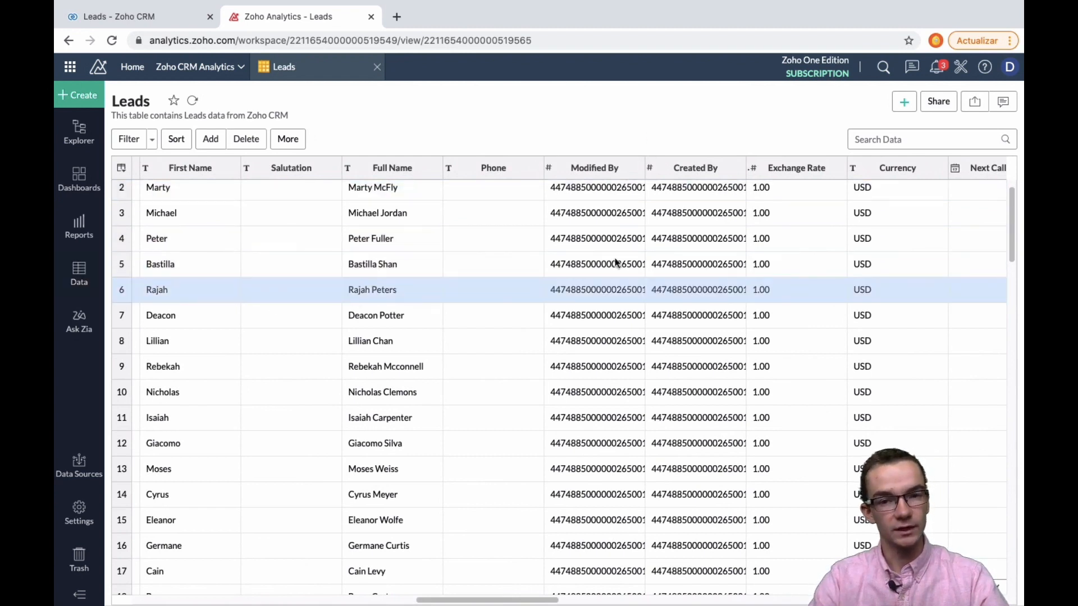
scroll(589, 251, right, 5)
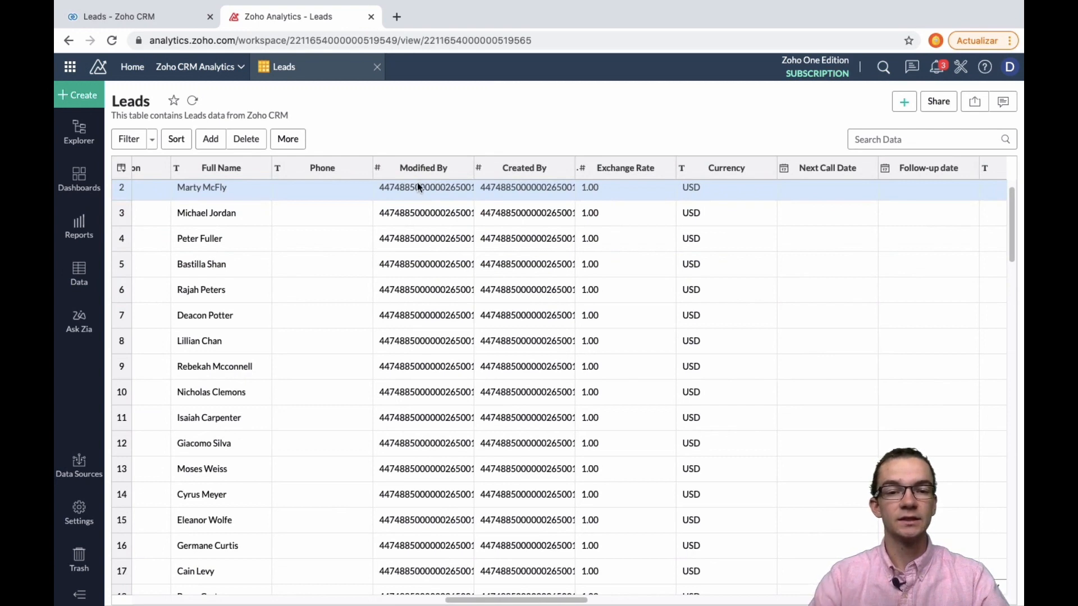
click(441, 189)
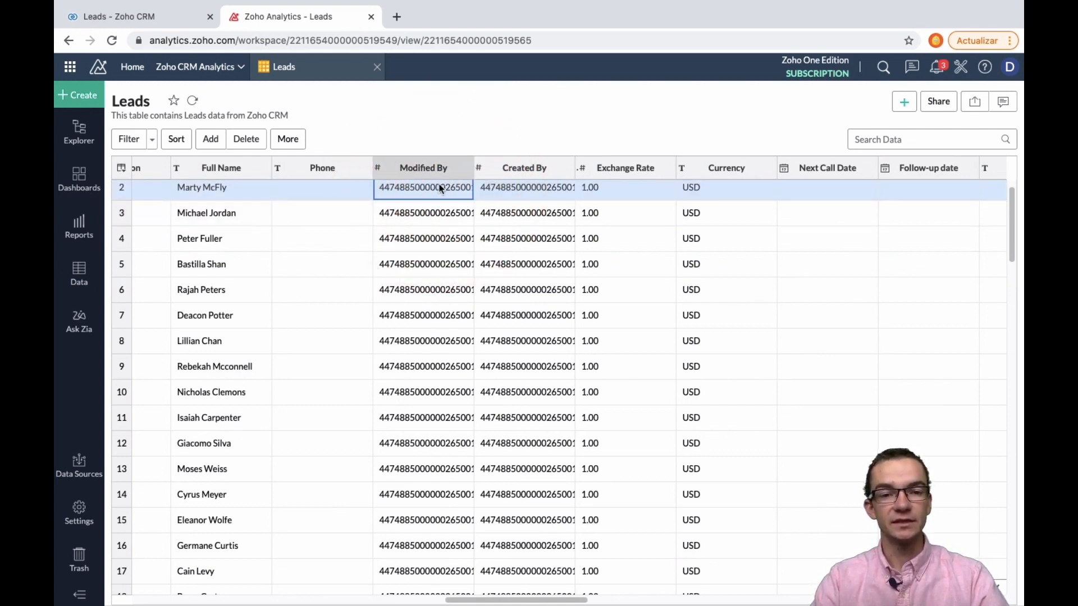
click(524, 189)
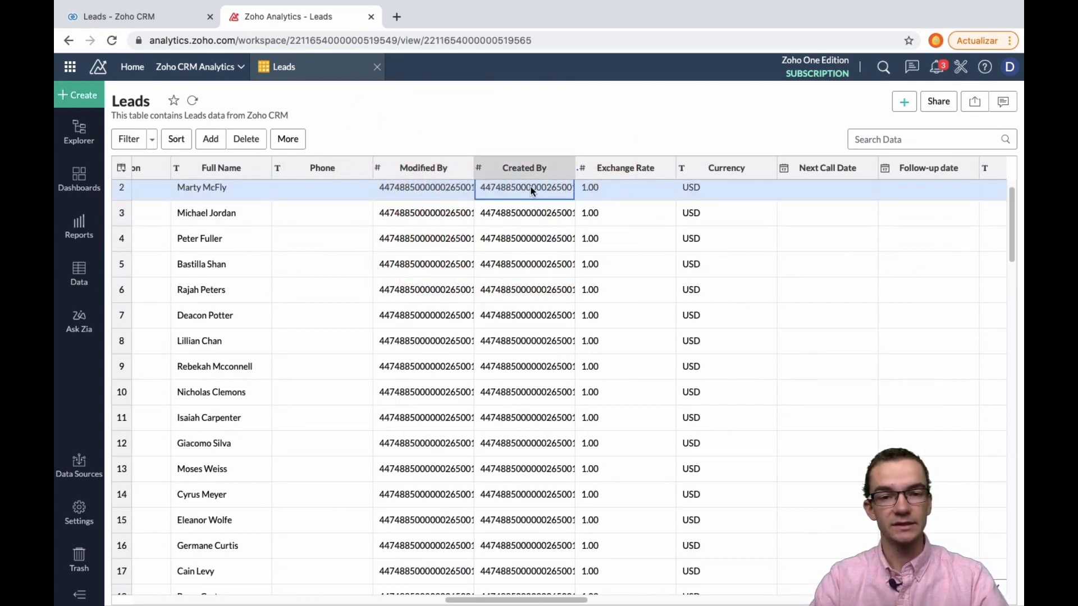
Step: Examine the remaining Leads columns from Exchange Rate through to Days Visited
scroll(639, 274, right, 8)
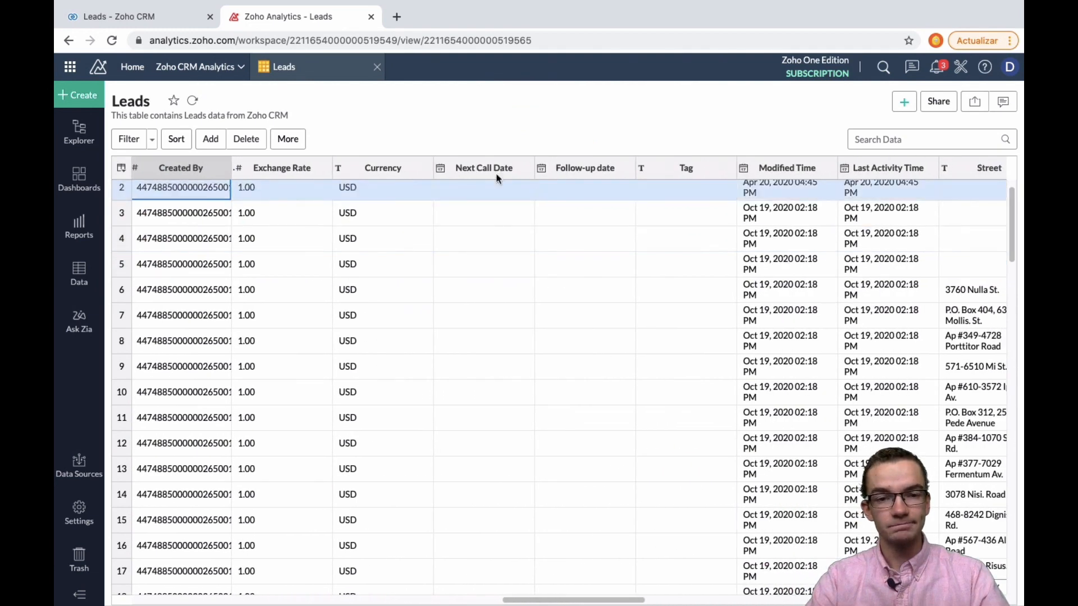
click(496, 178)
scroll(720, 219, right, 6)
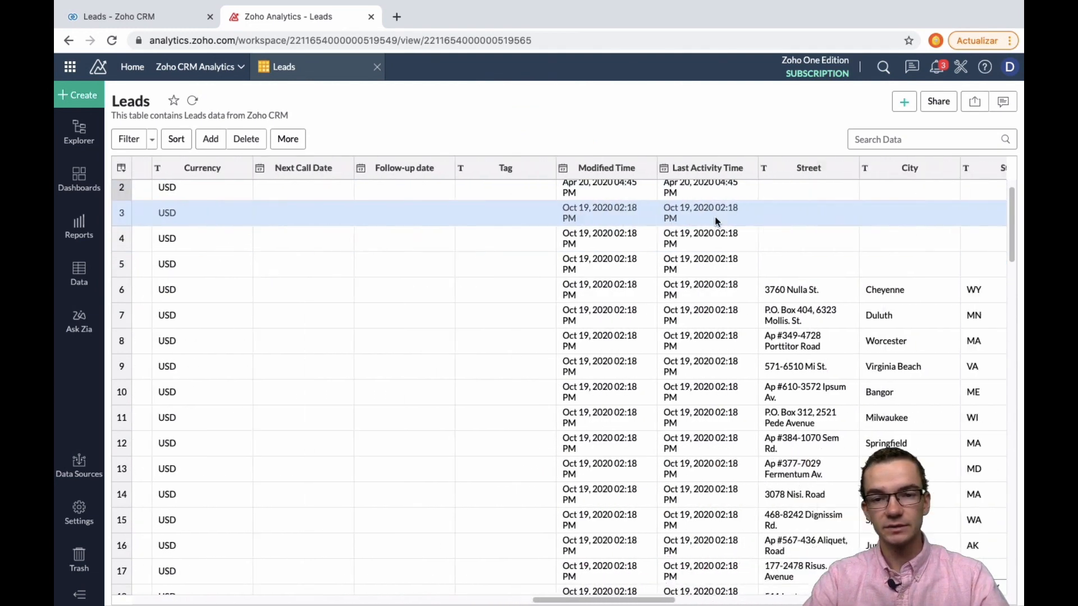
scroll(679, 268, right, 10)
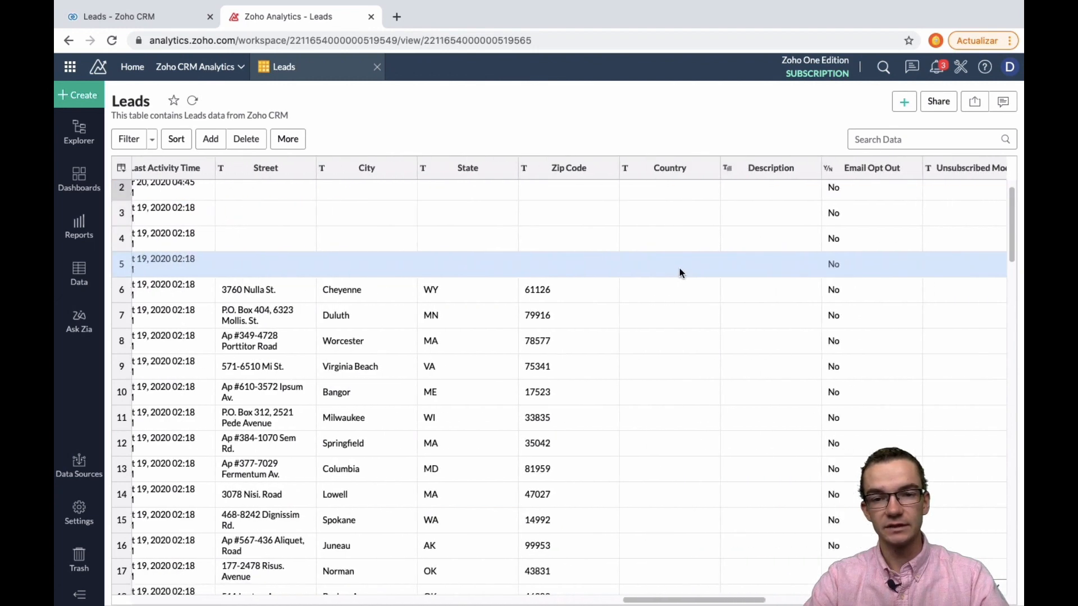
scroll(573, 294, right, 10)
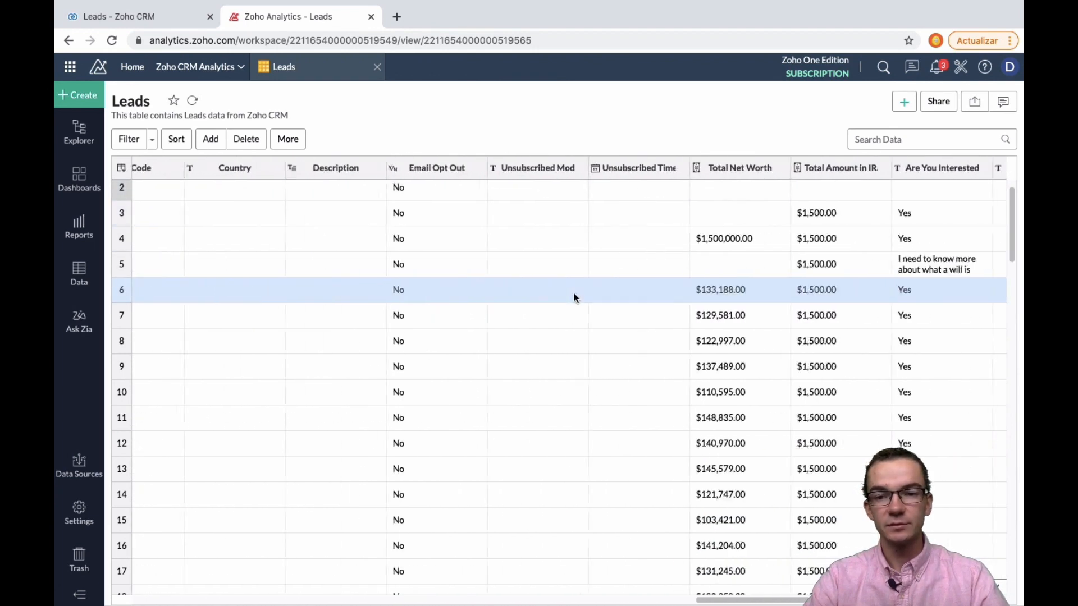
scroll(594, 270, right, 10)
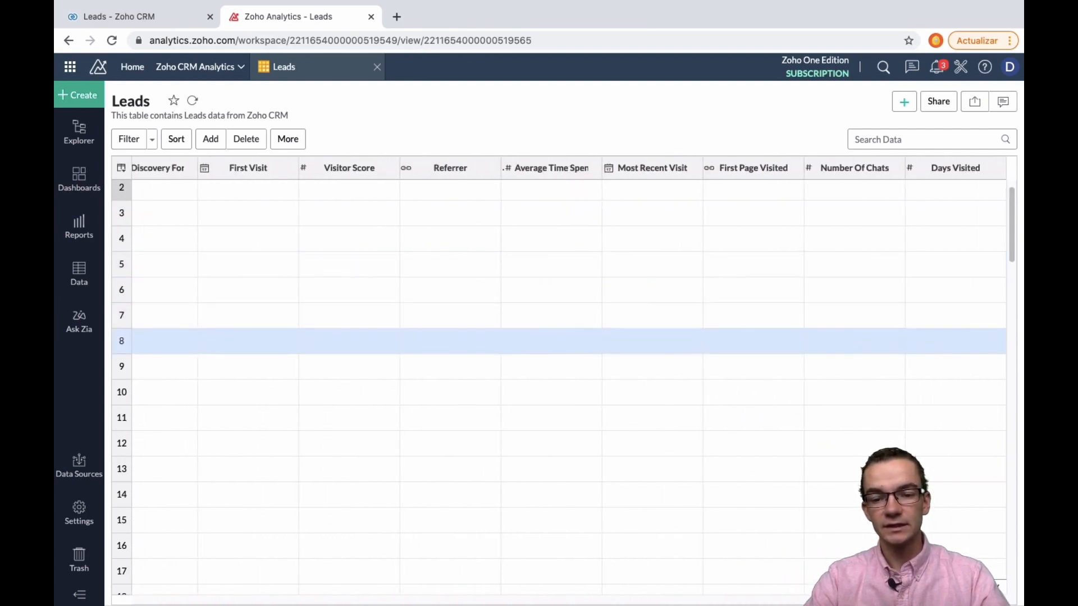
Step: Return to the Id column of the Leads table and look through the records down to row 66
drag(903, 599, 173, 582)
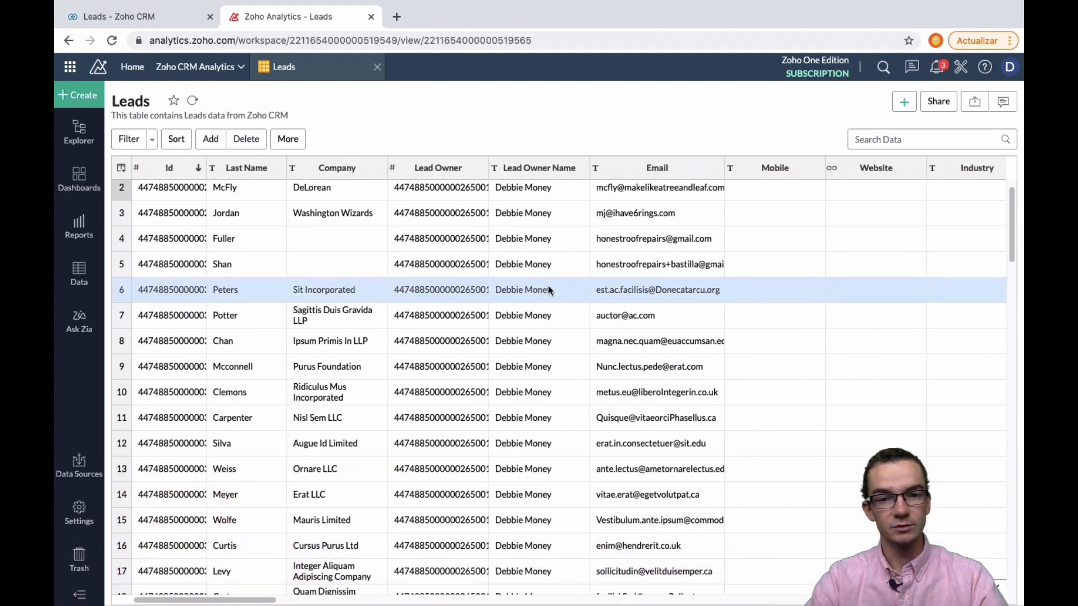
scroll(548, 376, down, 15)
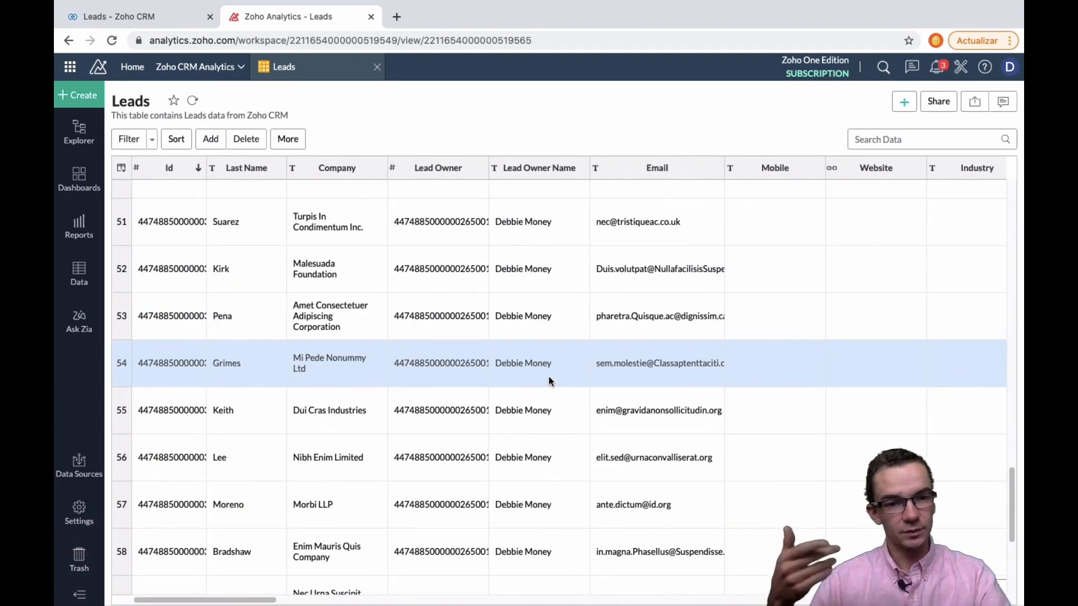
scroll(548, 376, down, 3)
scroll(548, 382, down, 2)
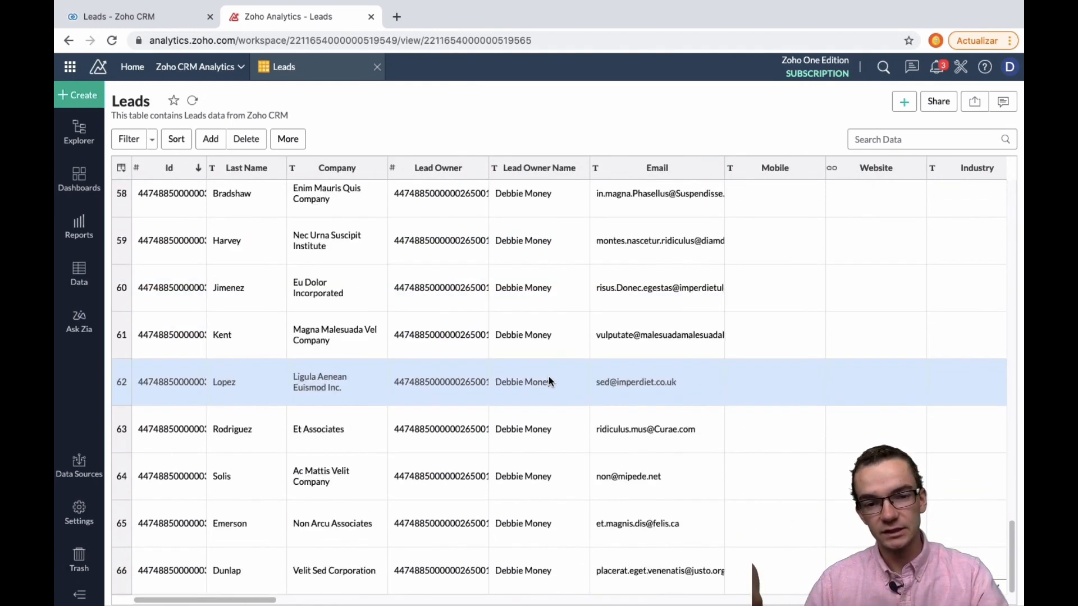
scroll(522, 337, up, 2)
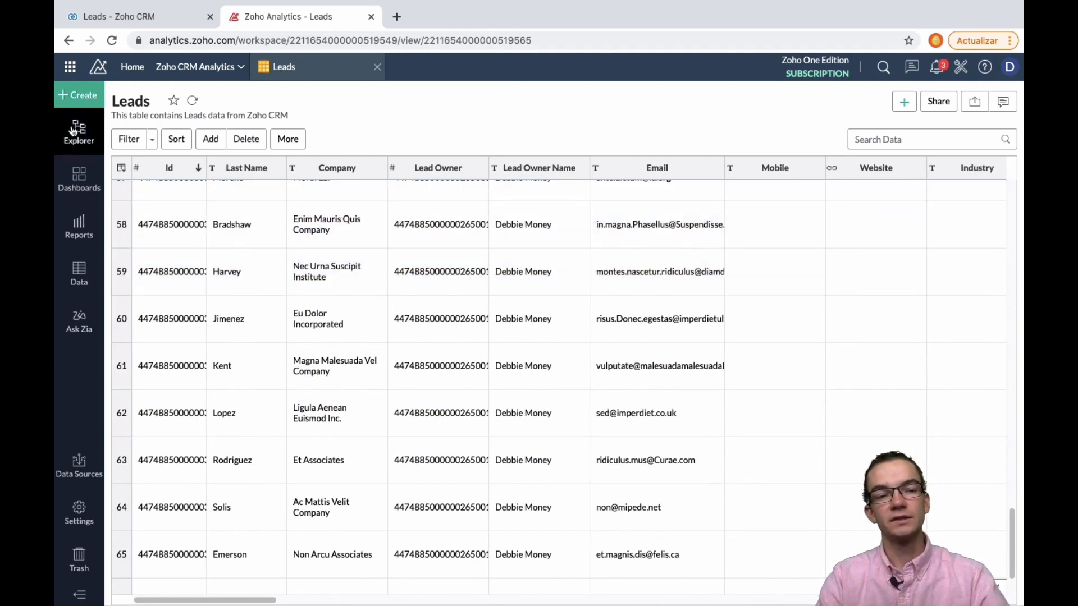
Step: Open the workspace explorer and look over the tables in the Zoho CRM Modules (Data) folder
click(73, 130)
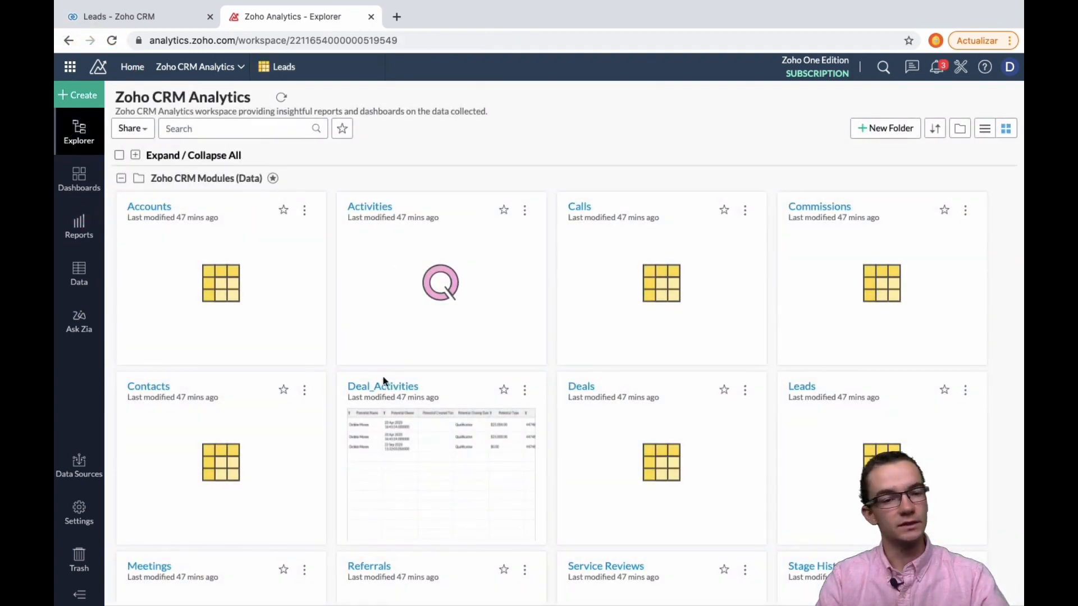
scroll(288, 375, down, 3)
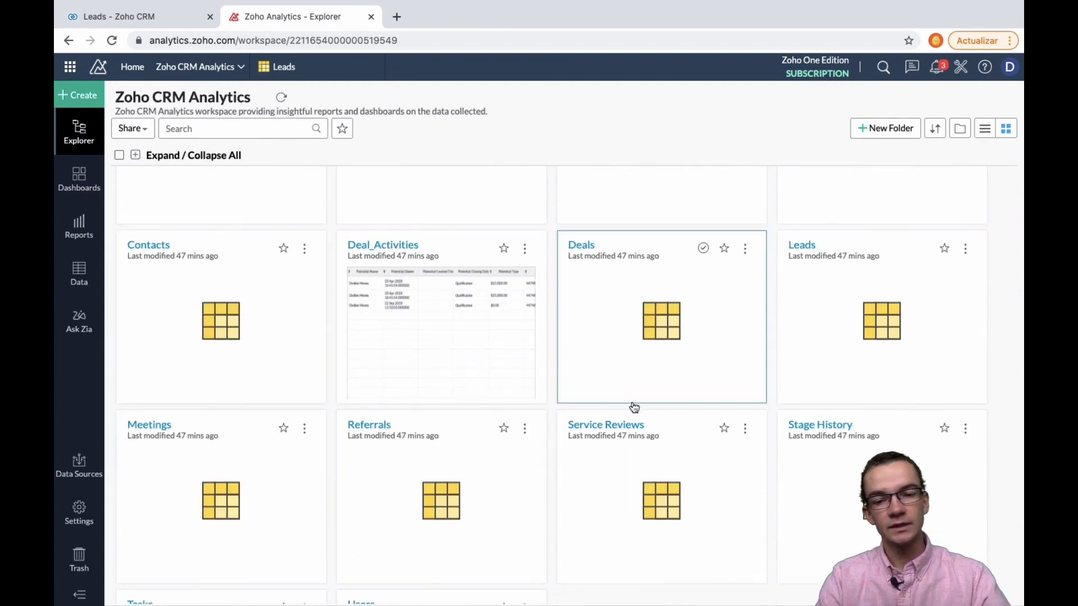
scroll(688, 432, down, 3)
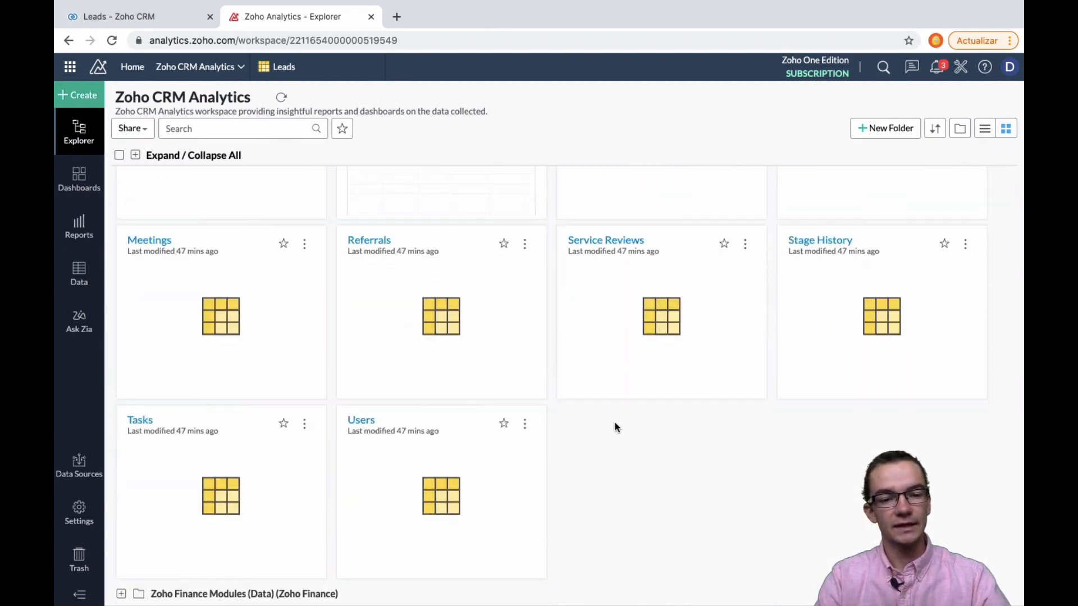
scroll(477, 347, up, 5)
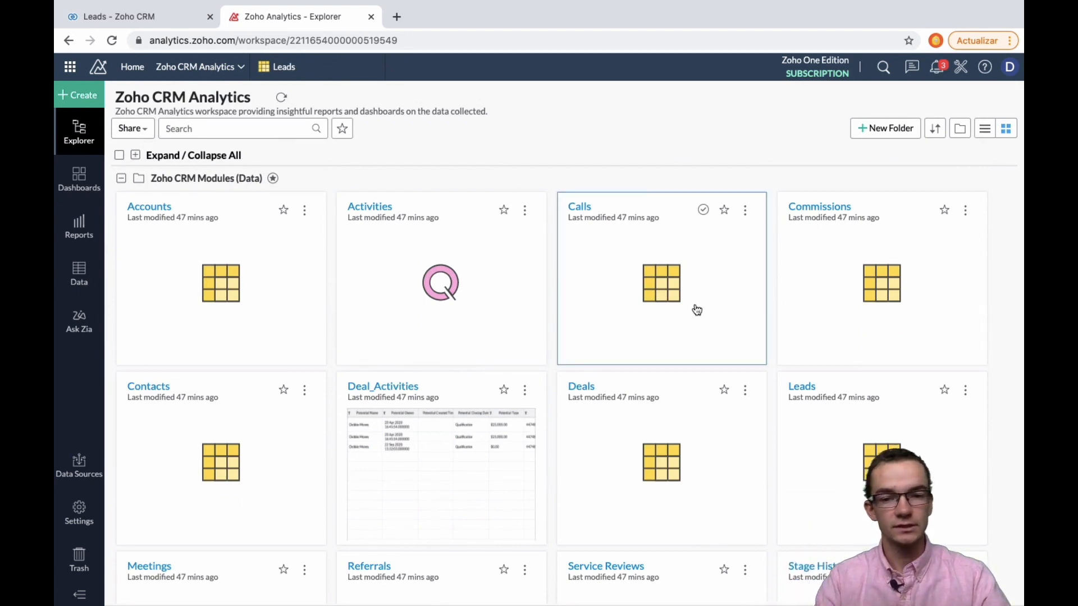
Step: Return to the open Leads table and examine its Created Time, Is Converted? and converted record columns
click(324, 76)
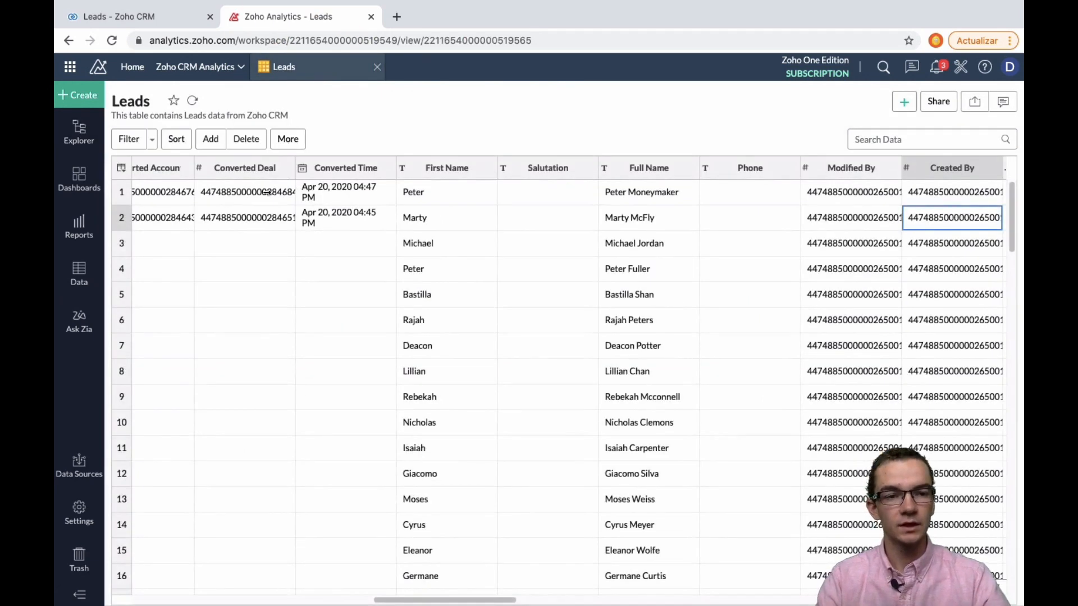
scroll(343, 274, left, 8)
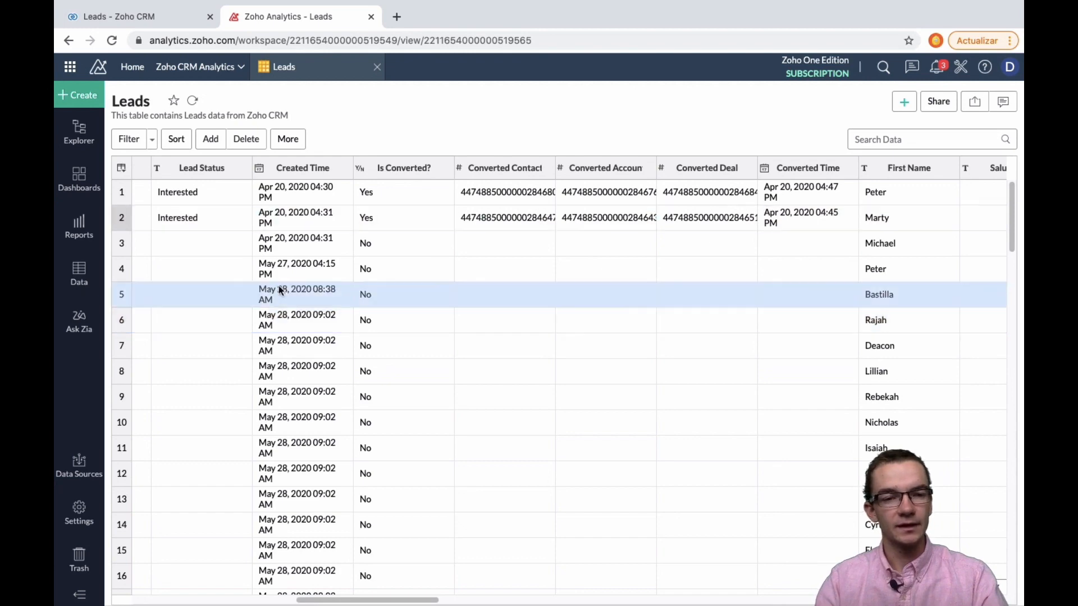
scroll(281, 287, down, 4)
scroll(283, 289, up, 4)
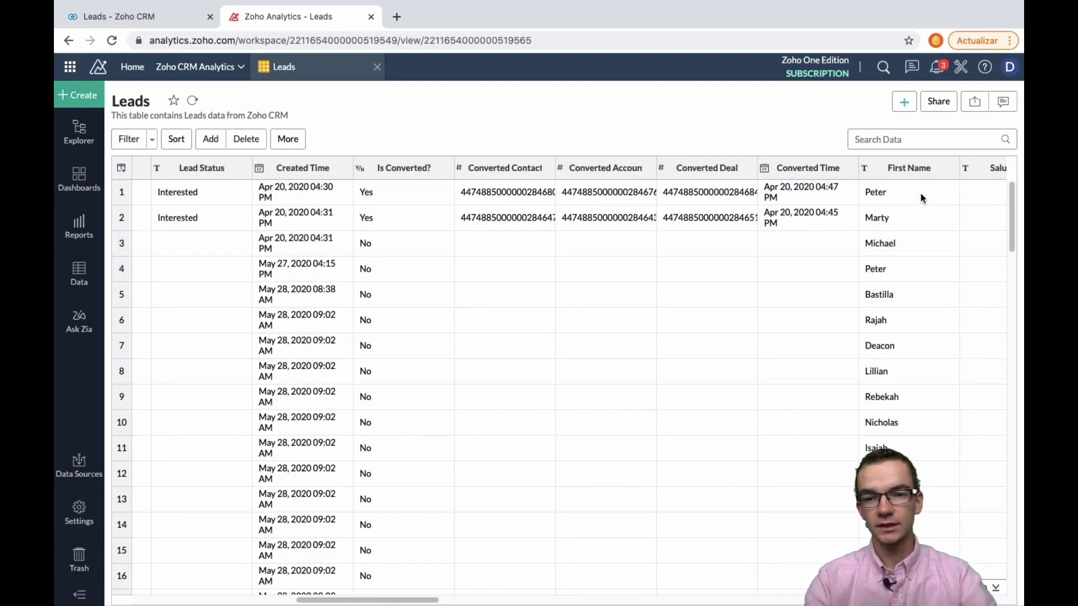
Step: Open the Leads table's column show, hide and reorder settings and move First Name directly after Id
scroll(762, 261, left, 5)
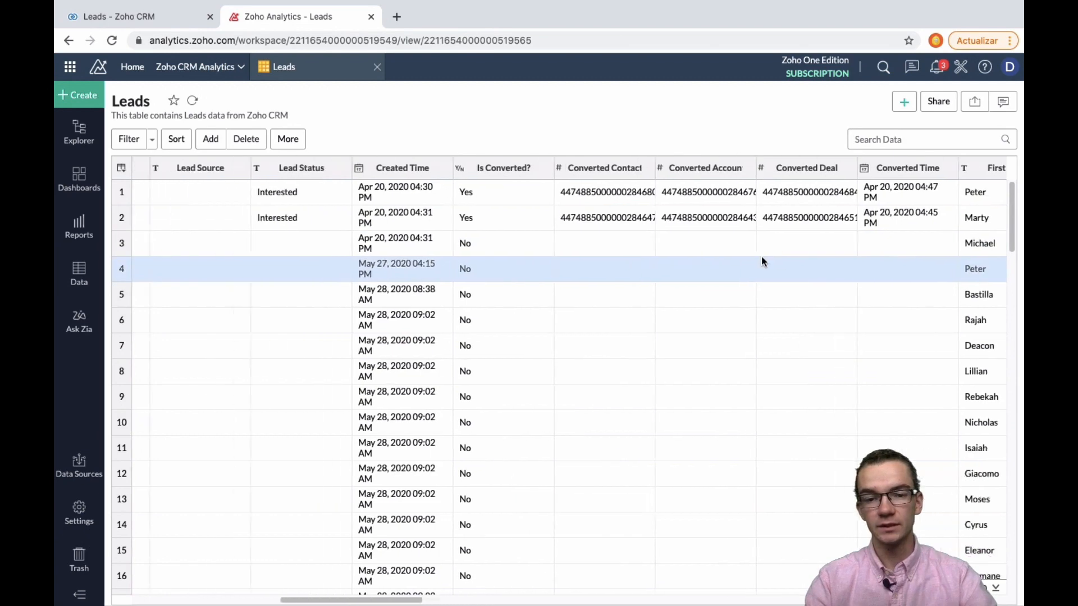
scroll(752, 257, left, 5)
scroll(737, 258, down, 1)
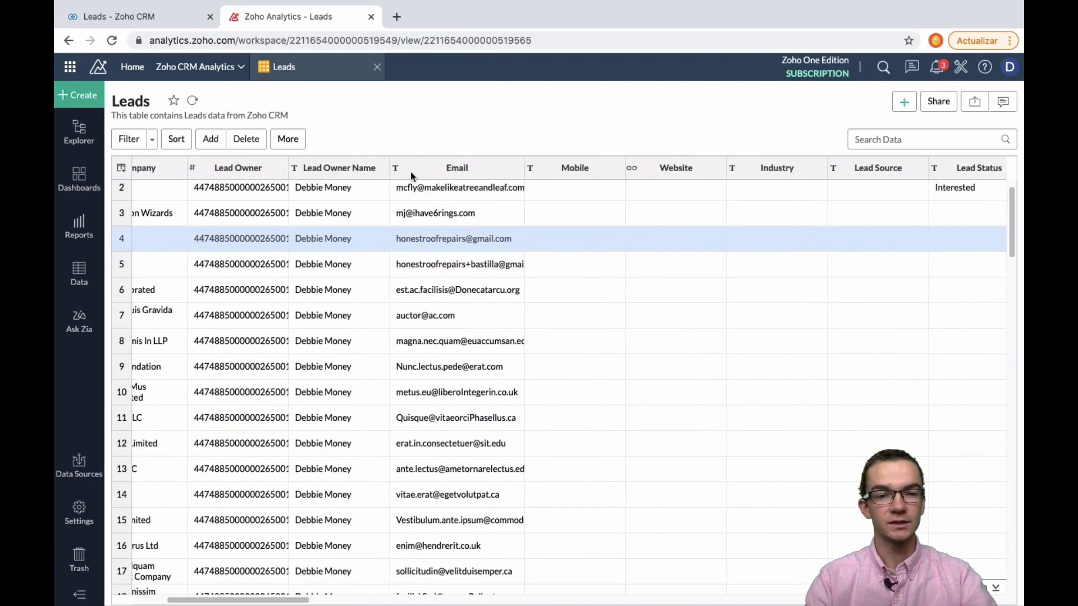
scroll(323, 182, left, 5)
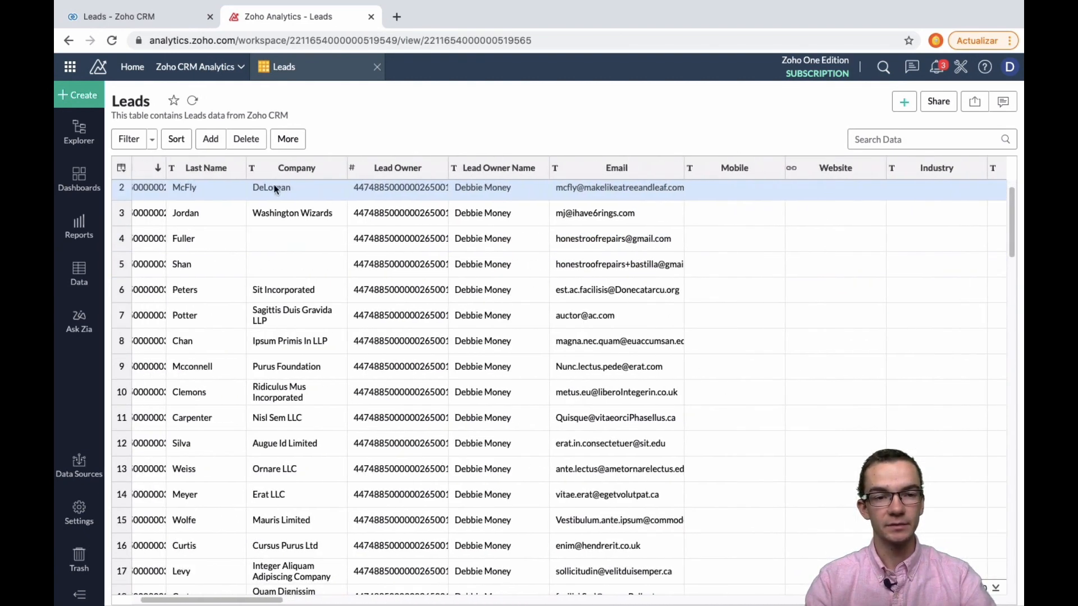
scroll(263, 171, left, 1)
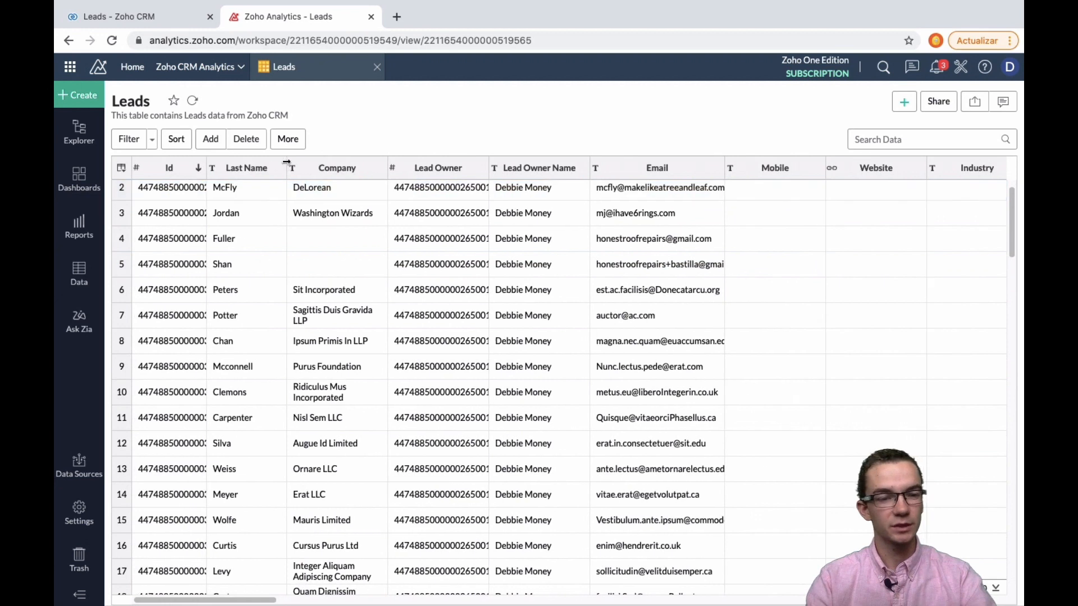
click(120, 172)
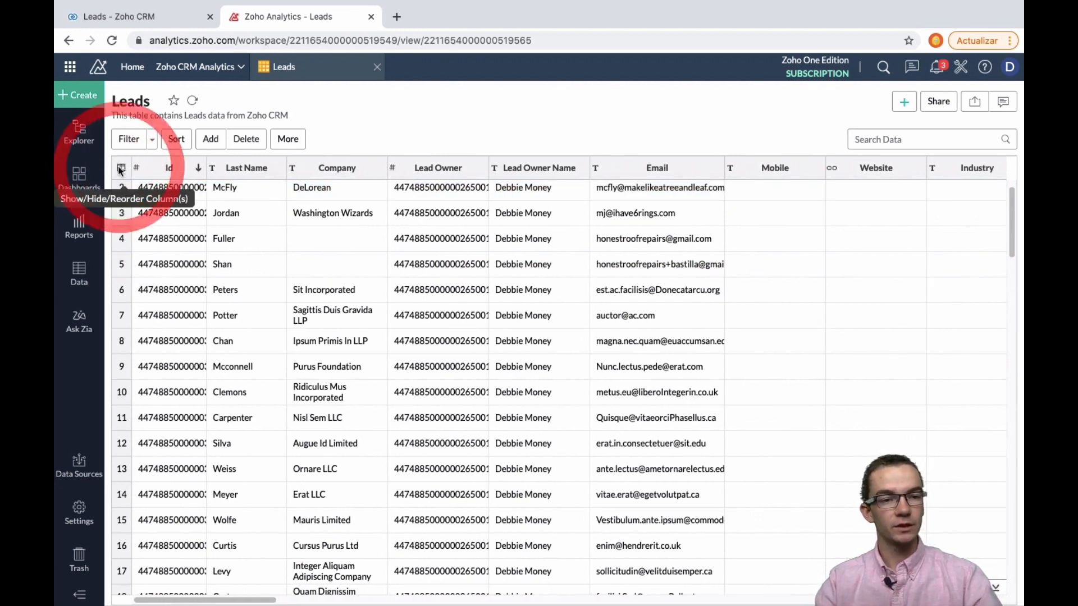
scroll(201, 194, down, 10)
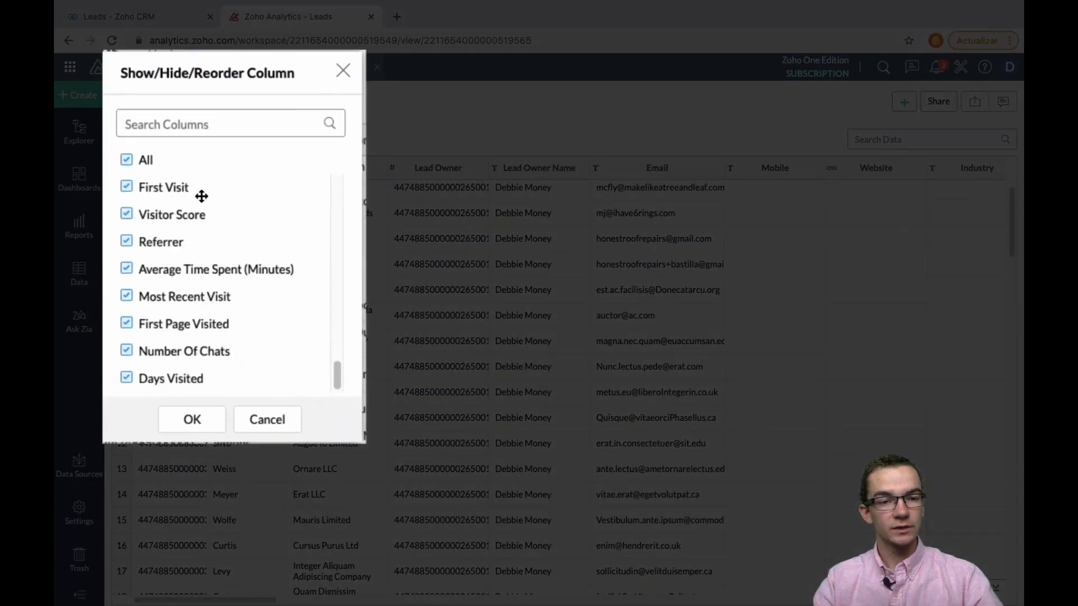
scroll(202, 207, up, 10)
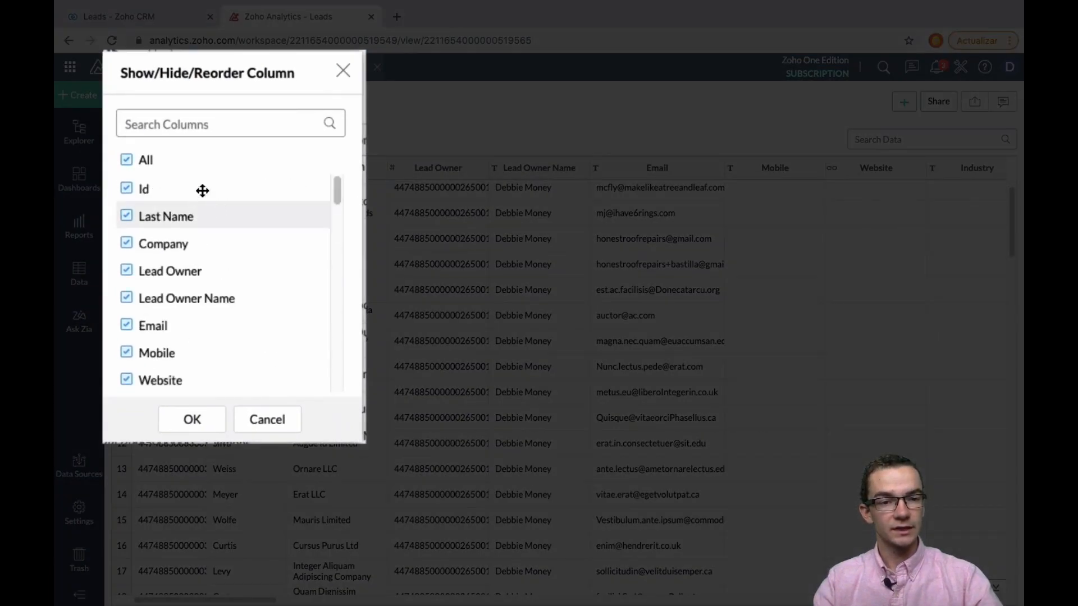
scroll(186, 277, down, 8)
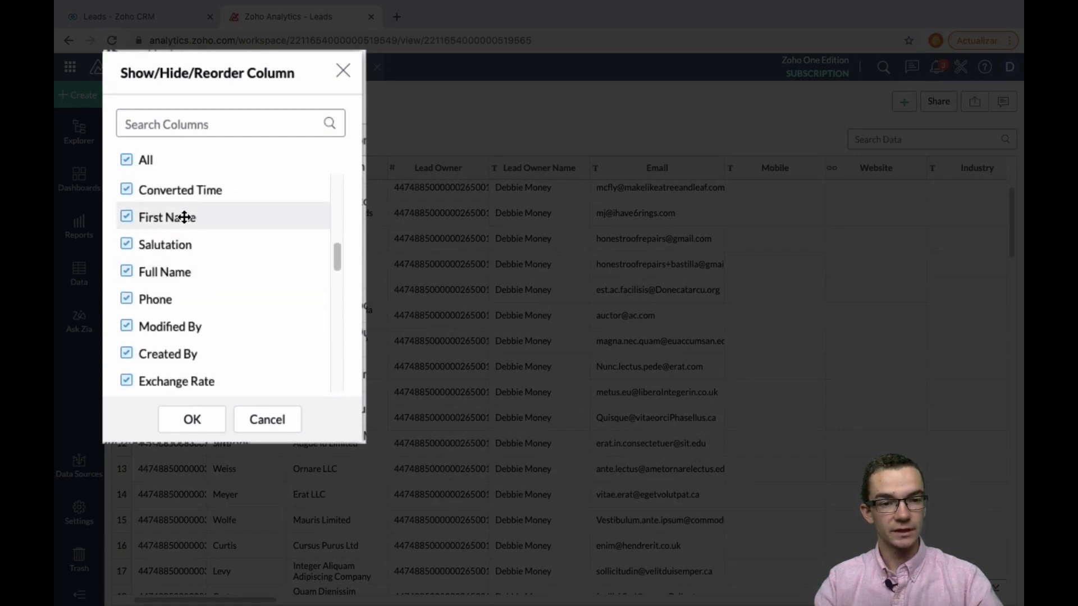
mouse_move(185, 219)
mouse_down()
mouse_move(193, 133)
mouse_move(185, 263)
mouse_move(190, 223)
mouse_up()
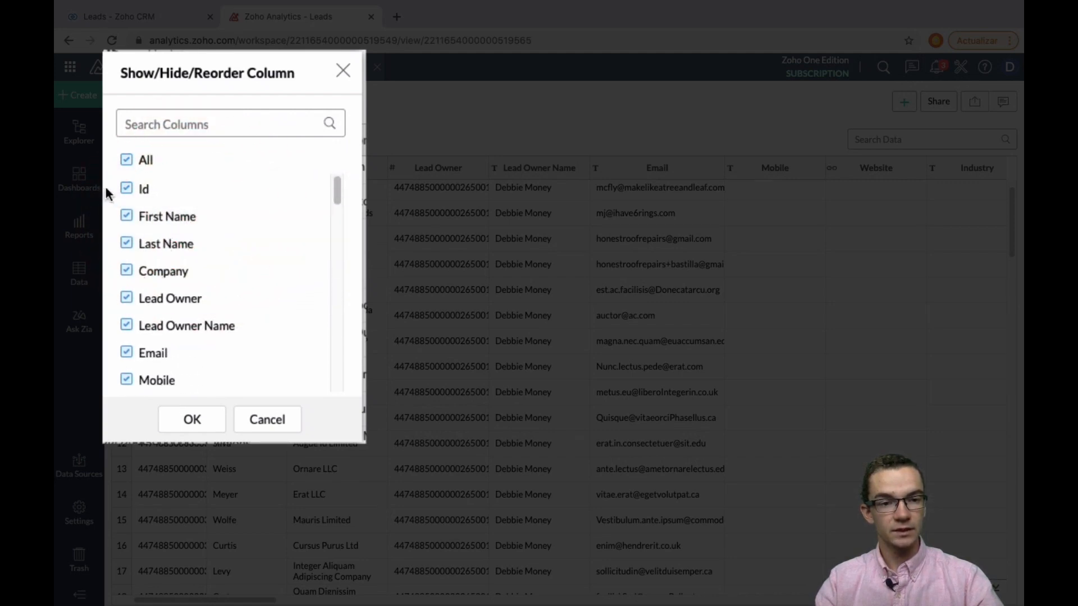
Step: Hide the Id, Created Time and Converted Contact columns in the Leads column settings
click(126, 189)
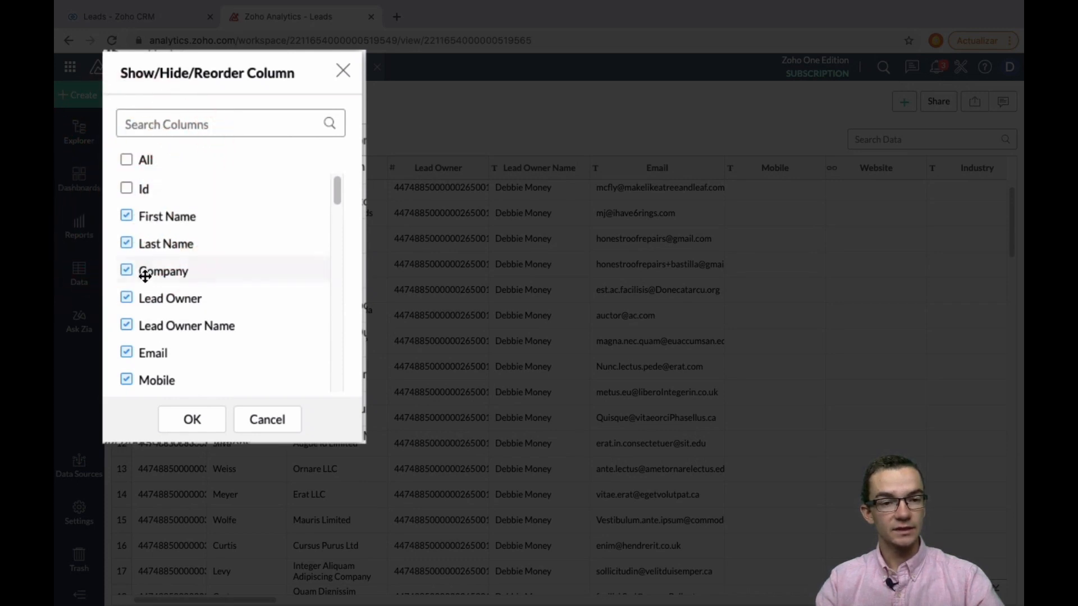
scroll(138, 286, down, 3)
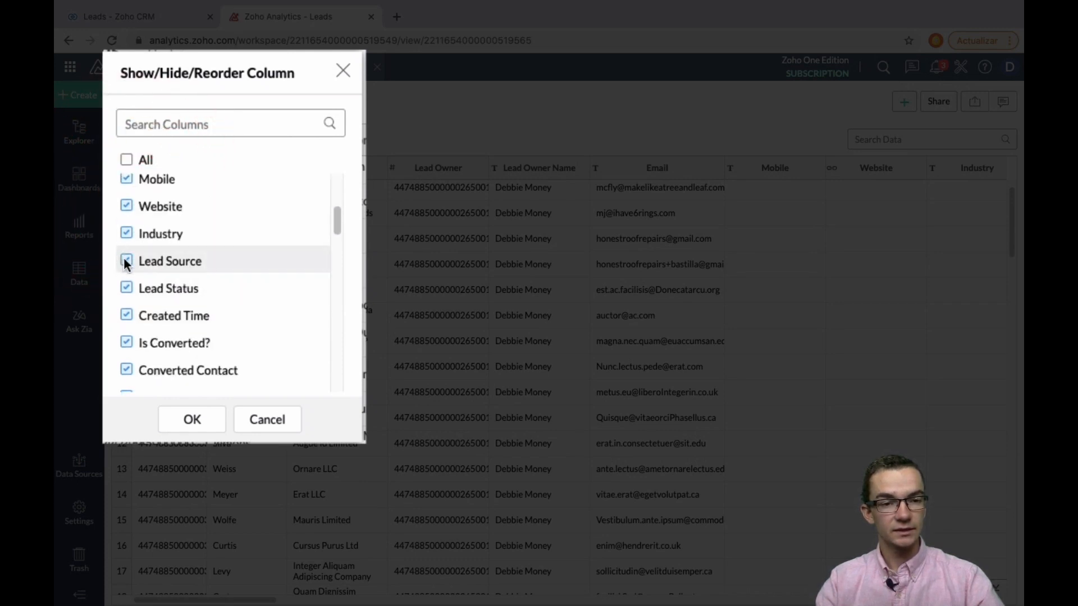
click(126, 317)
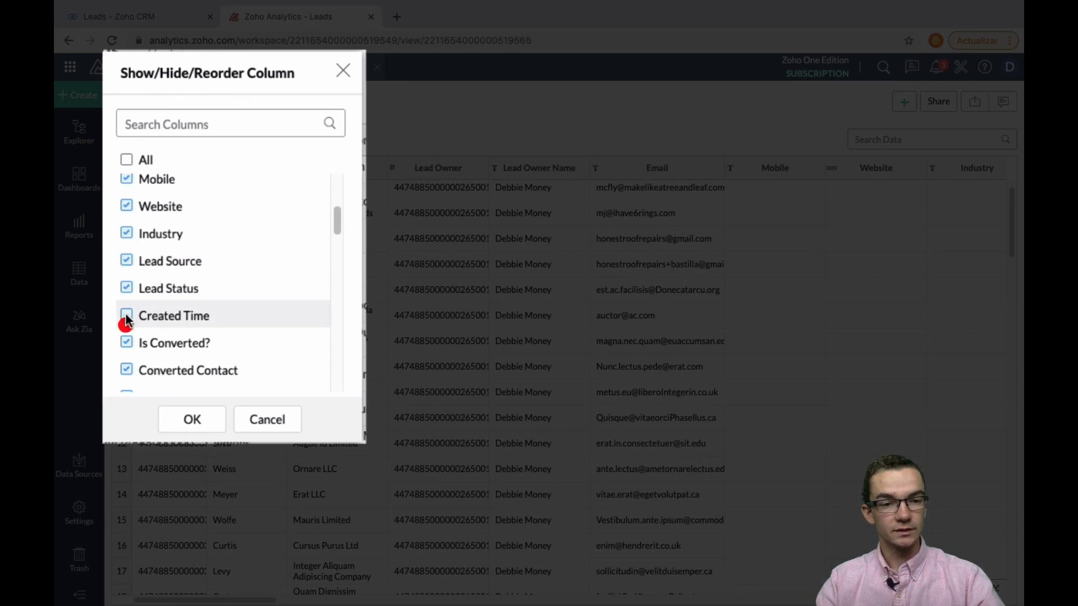
click(124, 369)
scroll(124, 369, down, 1)
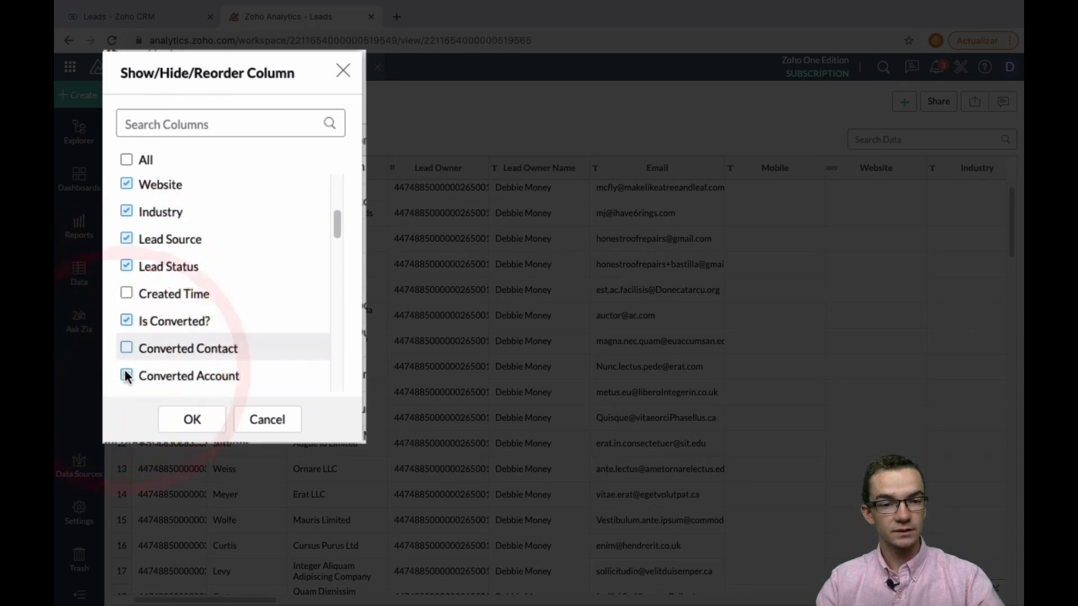
Step: Hide the Modified Time, Last Activity Time, Follow-up date, Next Call Date and Tag columns
scroll(125, 369, down, 5)
click(124, 279)
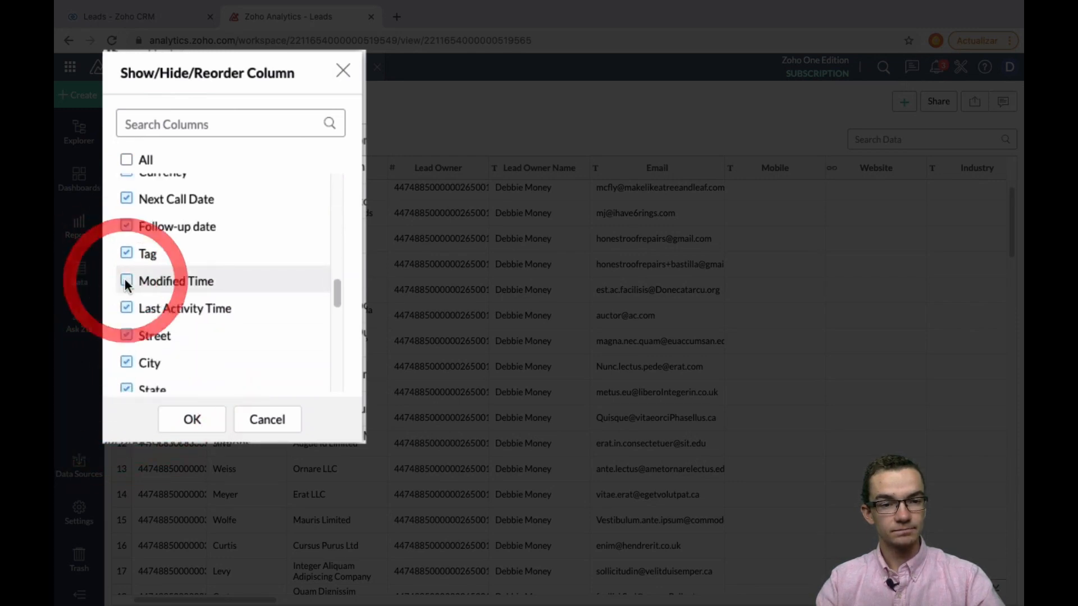
click(125, 307)
click(126, 225)
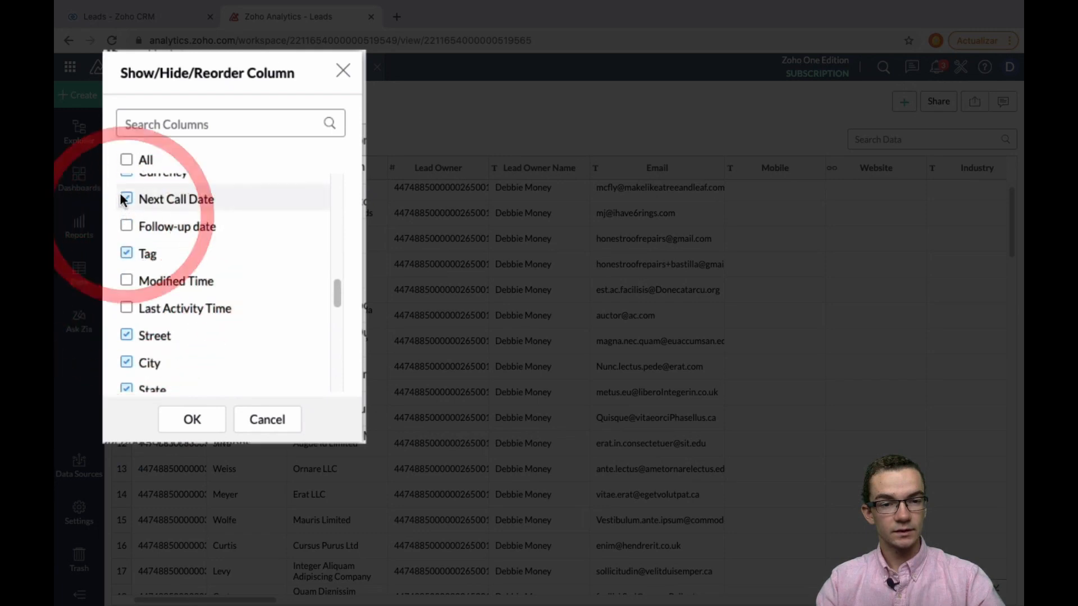
click(125, 199)
click(126, 254)
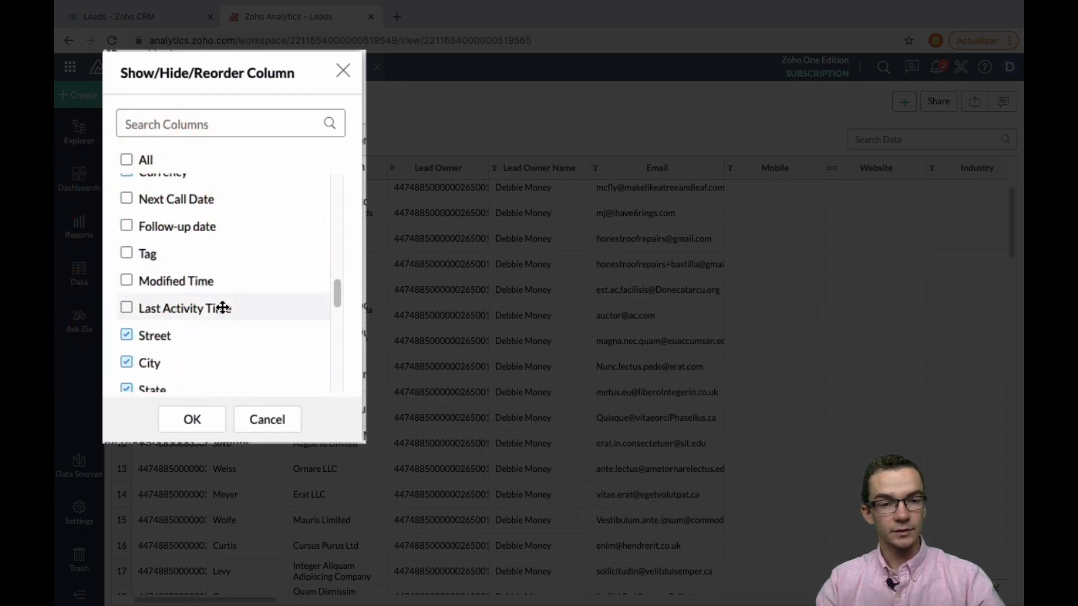
Step: Hide Email Drip Status, Lead Discovery Form, Most Recent Visit, First Page Visited, Number Of Chats and Days Visited, and apply the column changes
scroll(127, 297, down, 5)
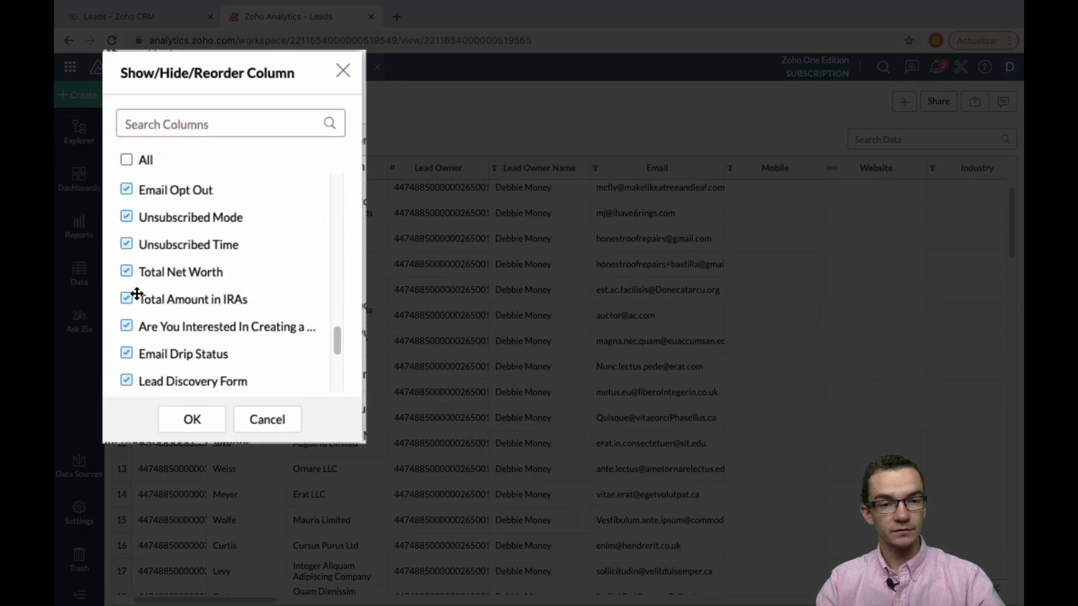
click(126, 353)
click(124, 381)
scroll(135, 348, down, 5)
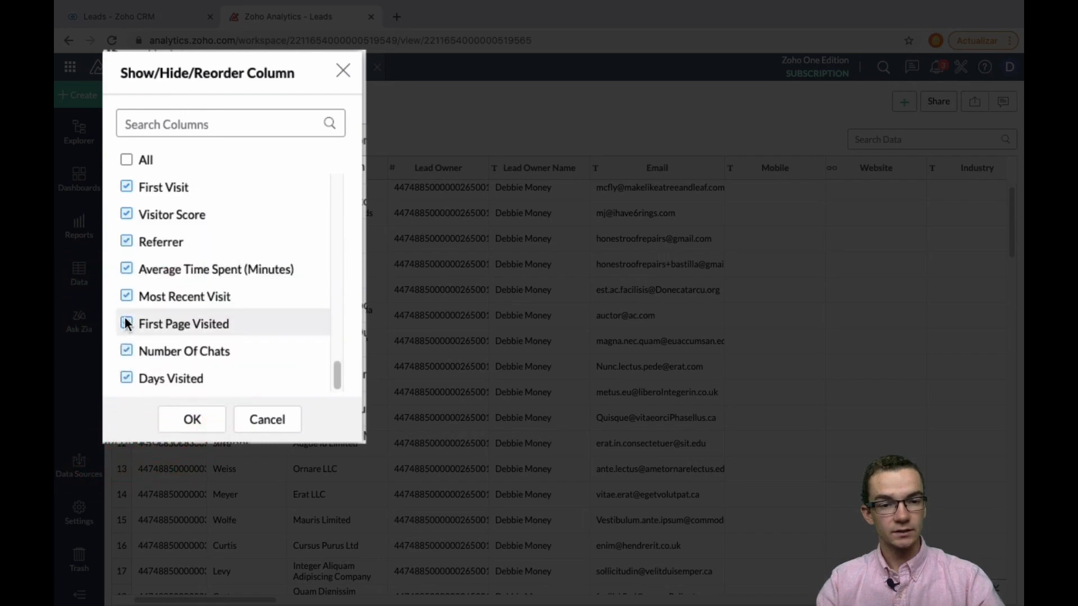
click(127, 324)
click(126, 296)
click(126, 351)
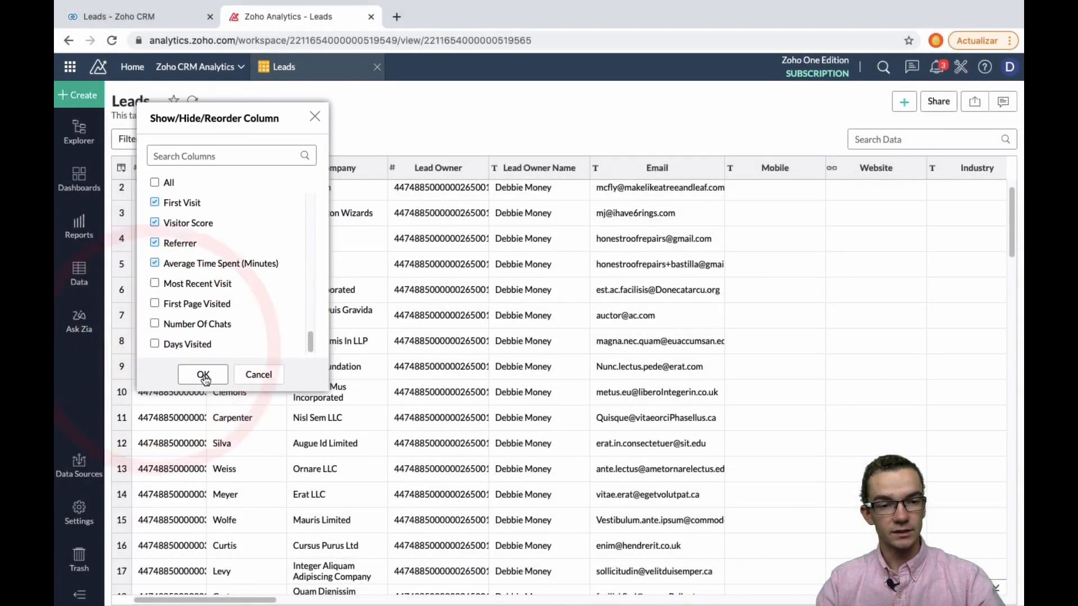
click(202, 374)
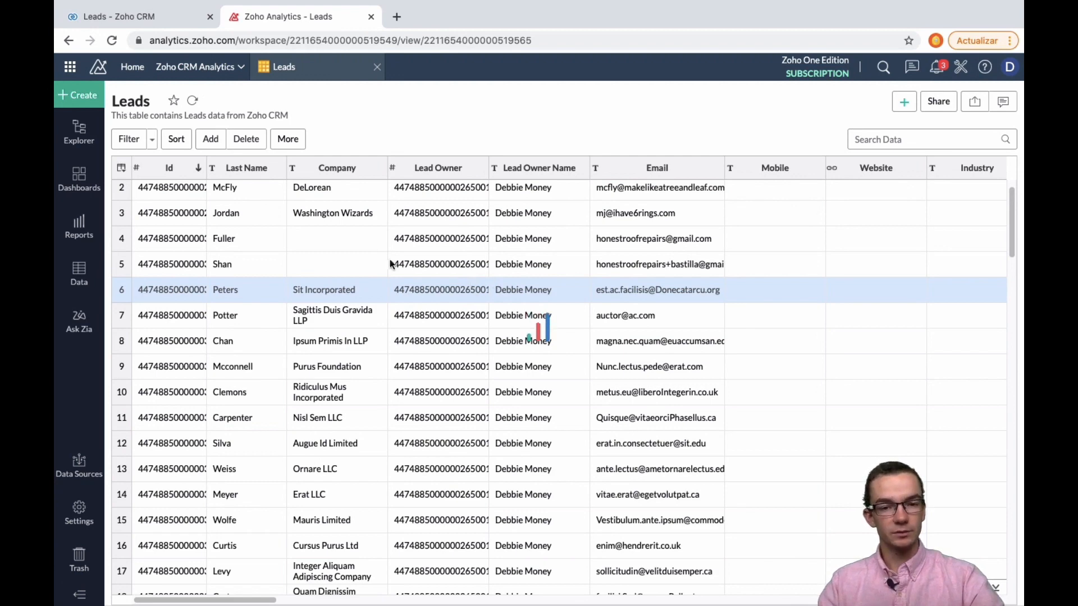
Step: Start a new filter on the Leads table so that each column offers filter criteria
scroll(293, 247, down, 5)
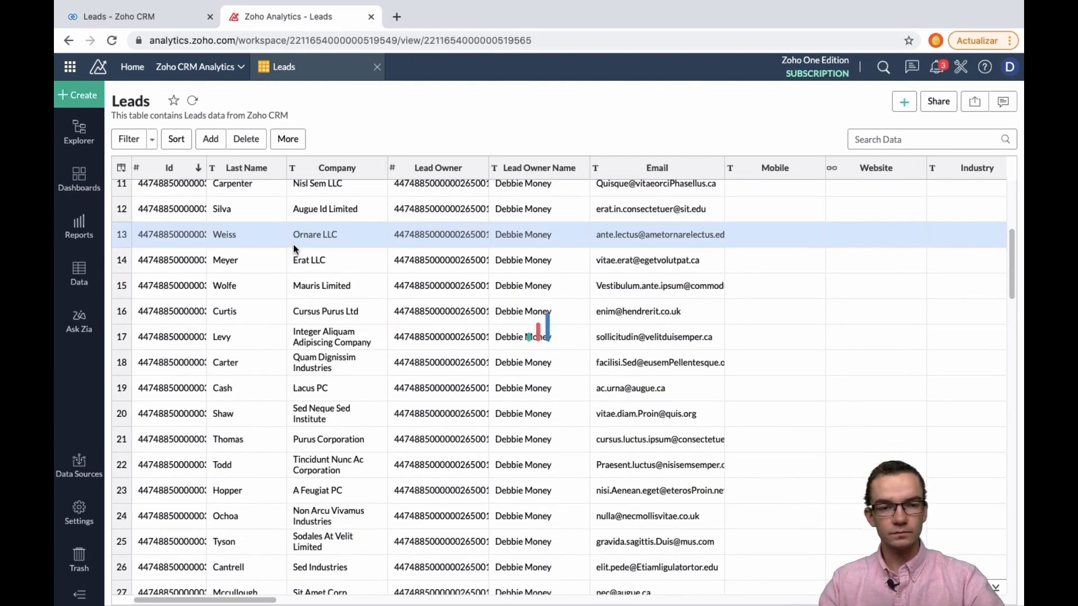
scroll(293, 244, up, 5)
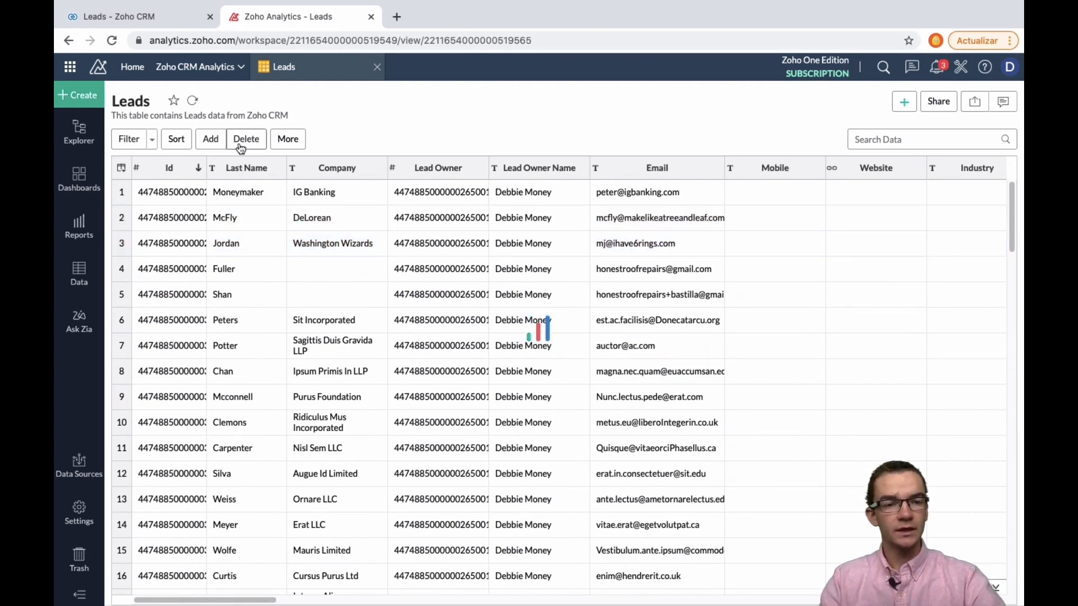
click(152, 142)
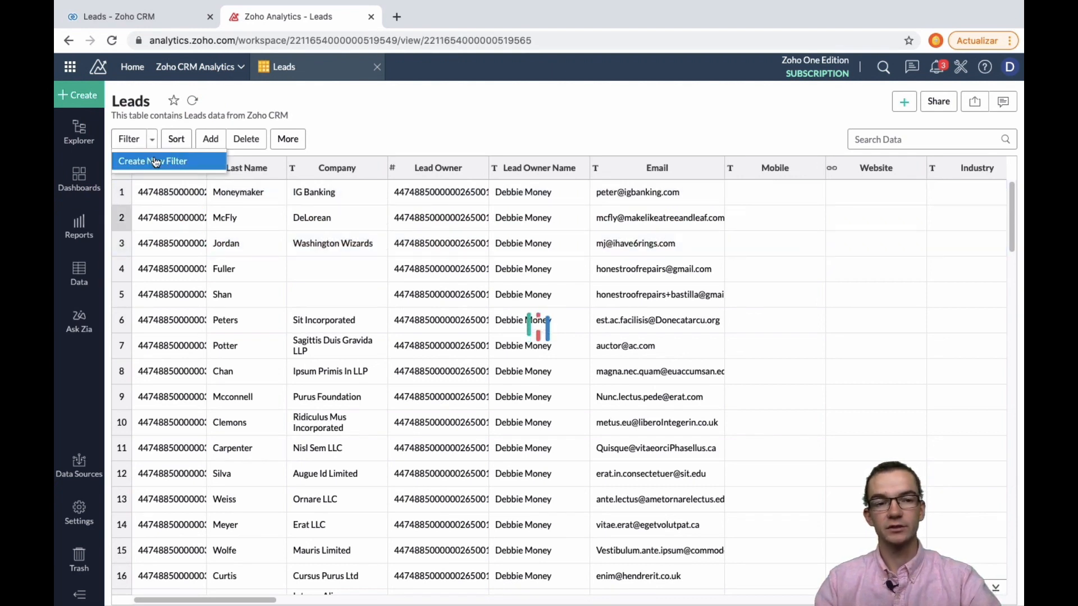
click(136, 139)
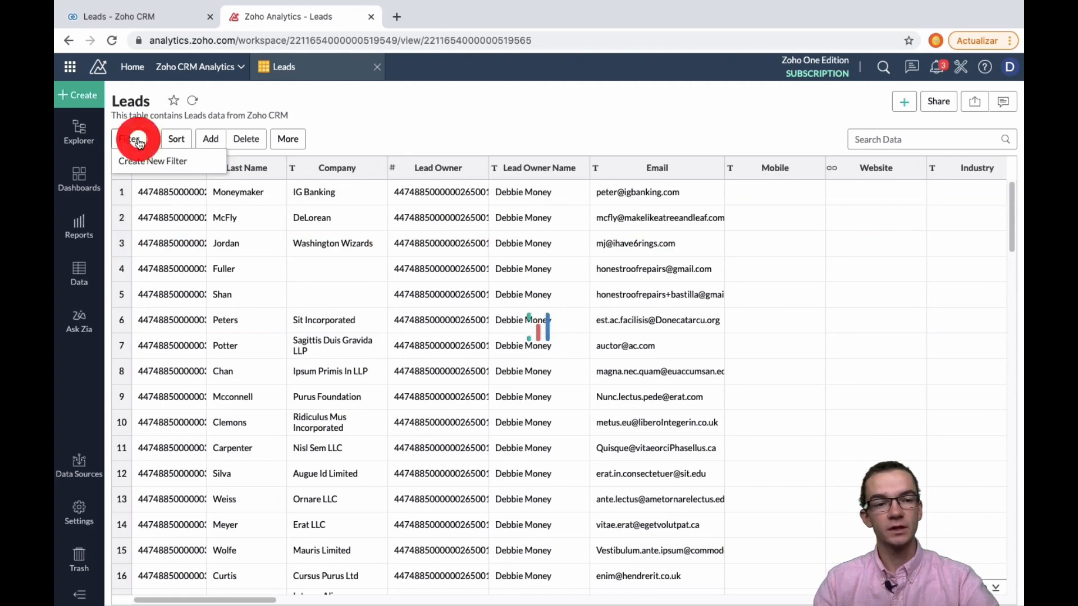
click(131, 139)
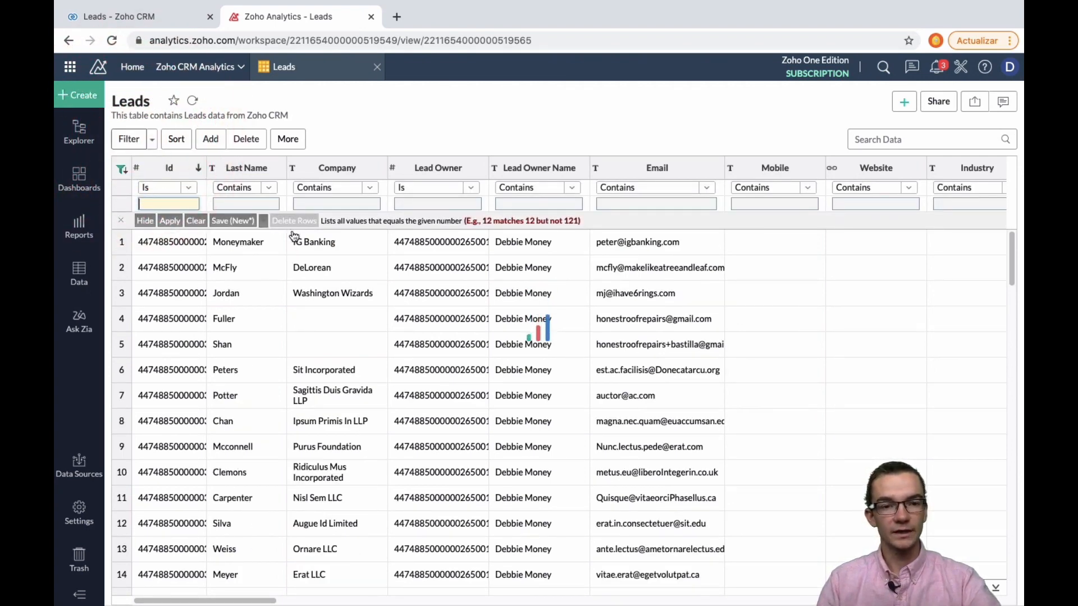
Step: Look over the filter fields across the Leads columns and the filter conditions offered for First Name
click(271, 189)
scroll(263, 199, right, 10)
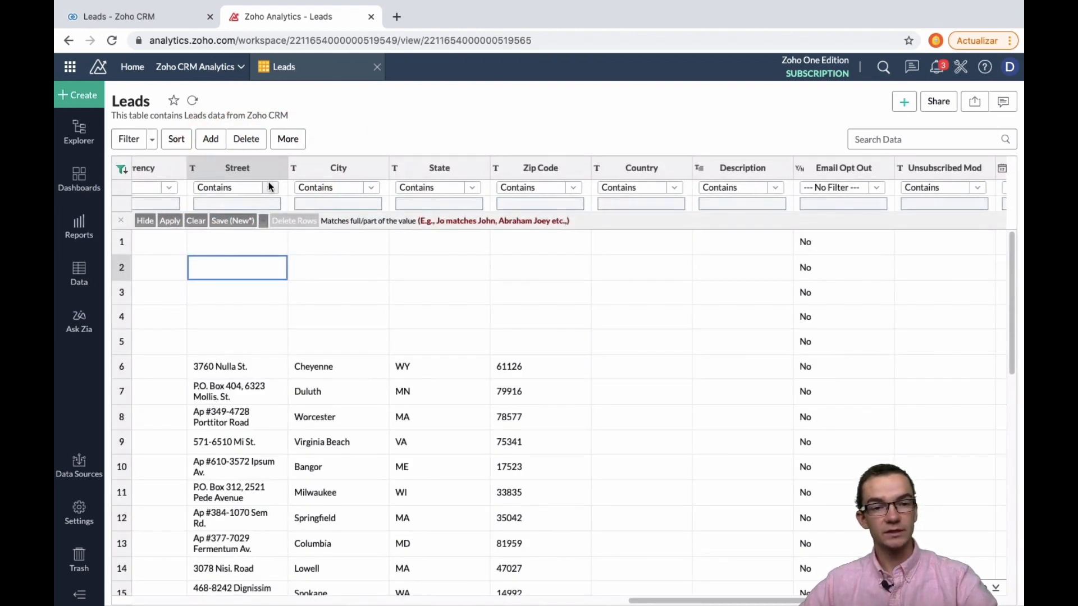
scroll(388, 399, left, 3)
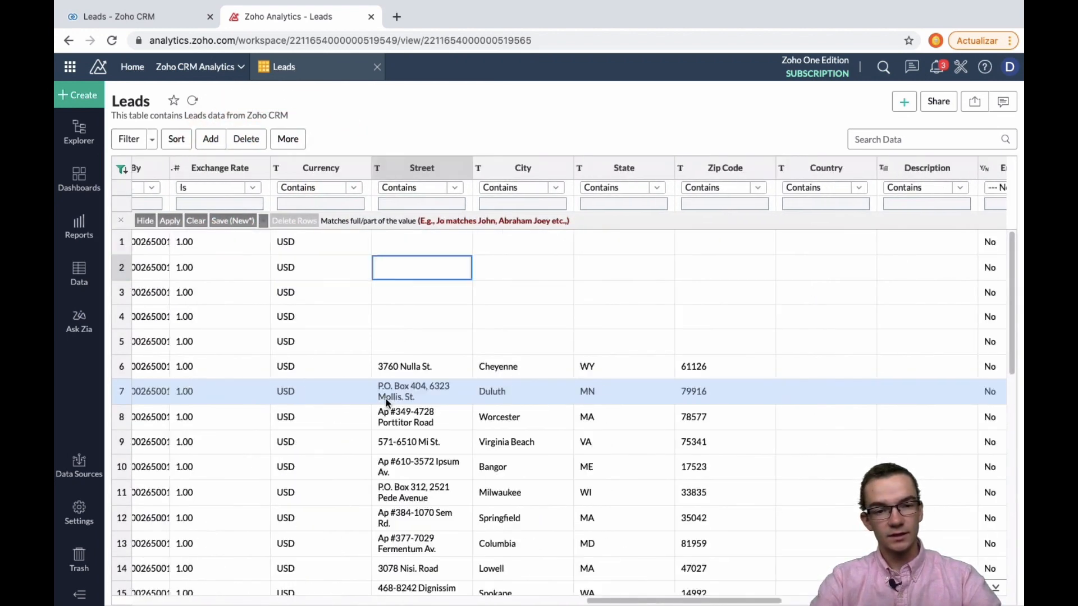
scroll(386, 398, left, 10)
scroll(341, 353, down, 1)
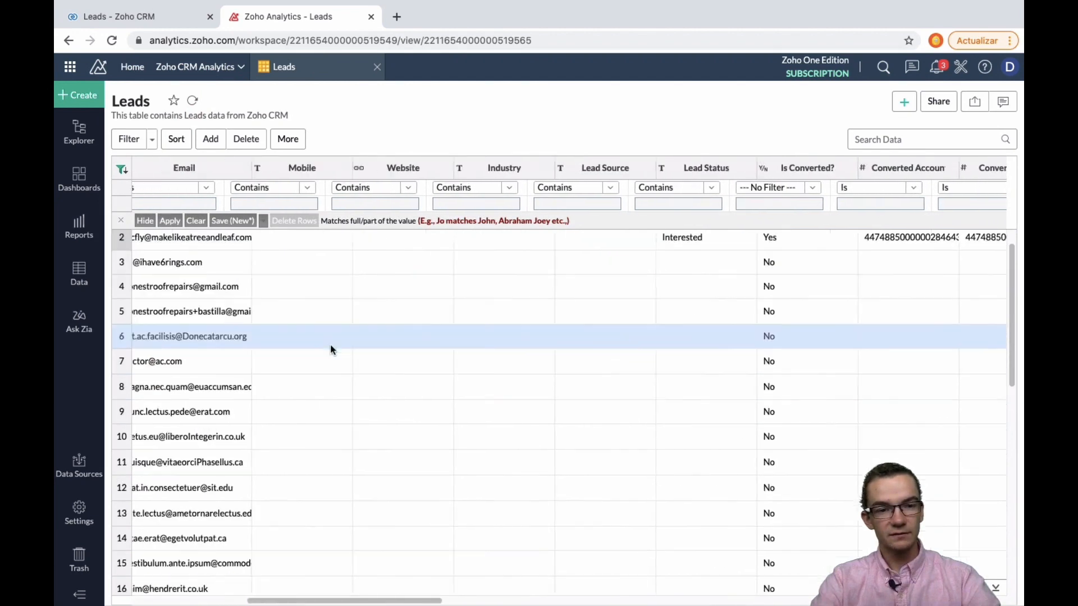
scroll(330, 345, left, 8)
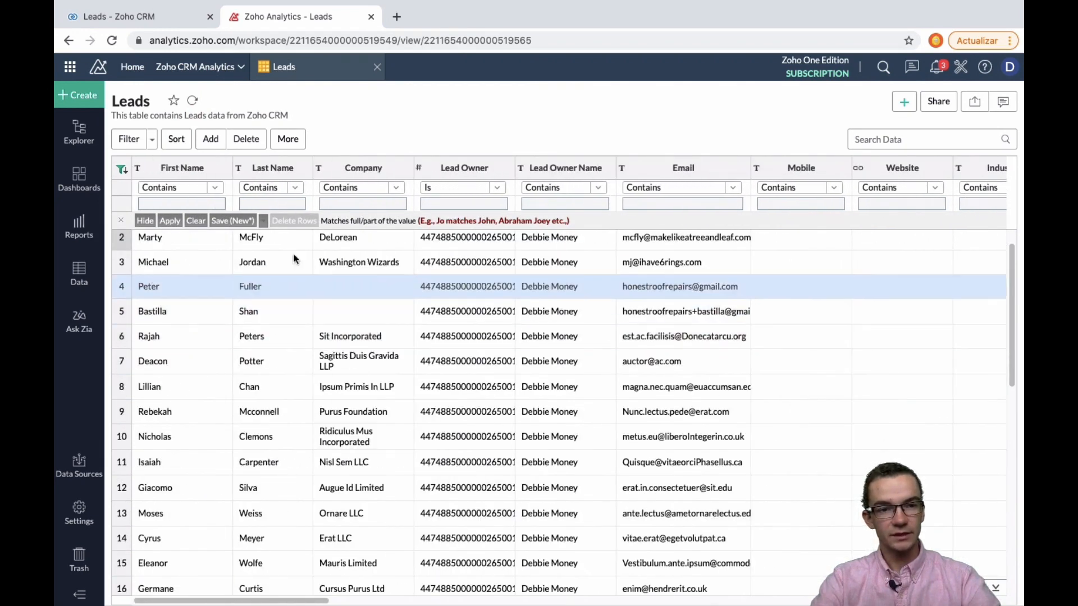
click(214, 187)
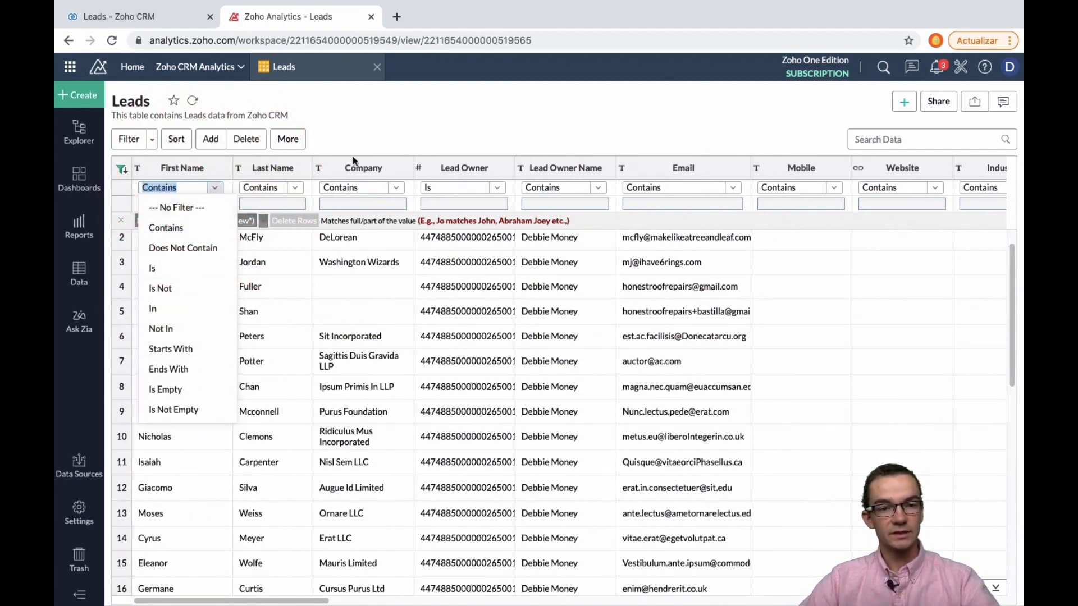
click(372, 147)
Step: Examine the filter conditions offered for the Total Net Worth and First Visit columns of the Leads table
scroll(655, 288, right, 10)
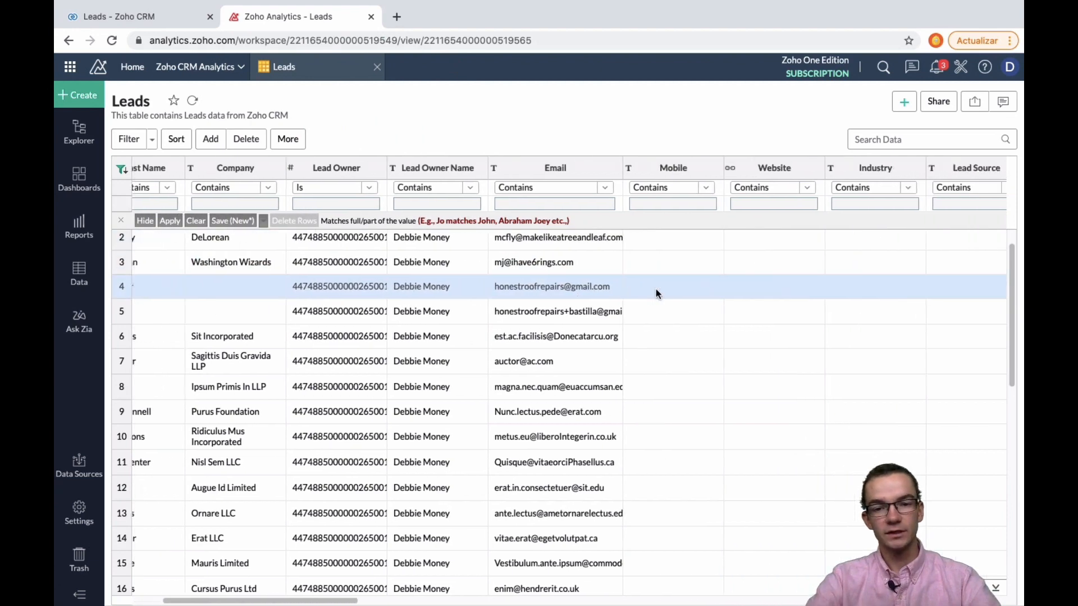
scroll(656, 289, right, 10)
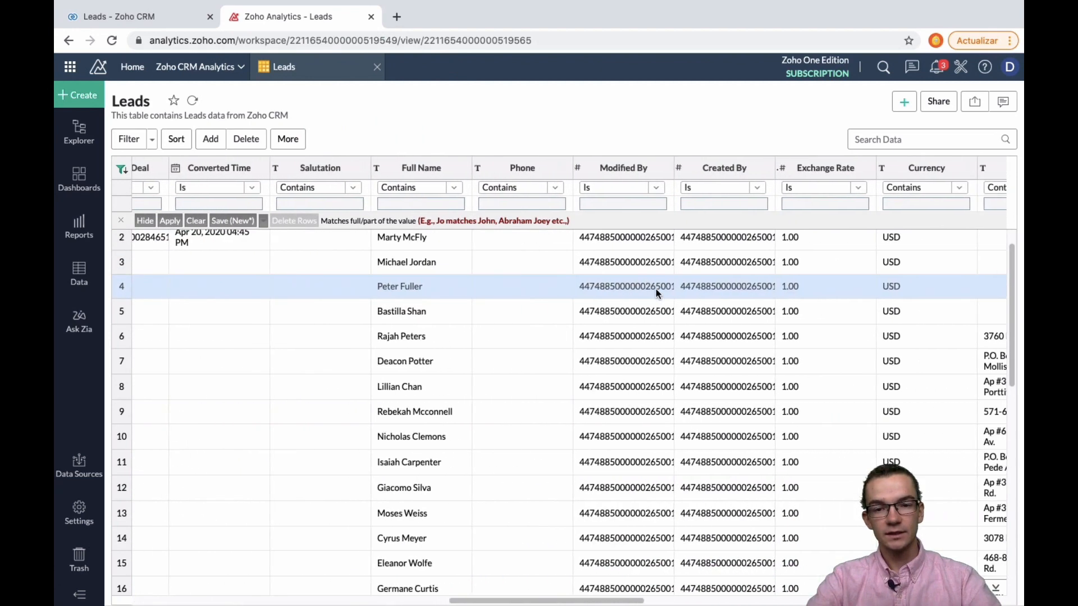
scroll(652, 291, right, 10)
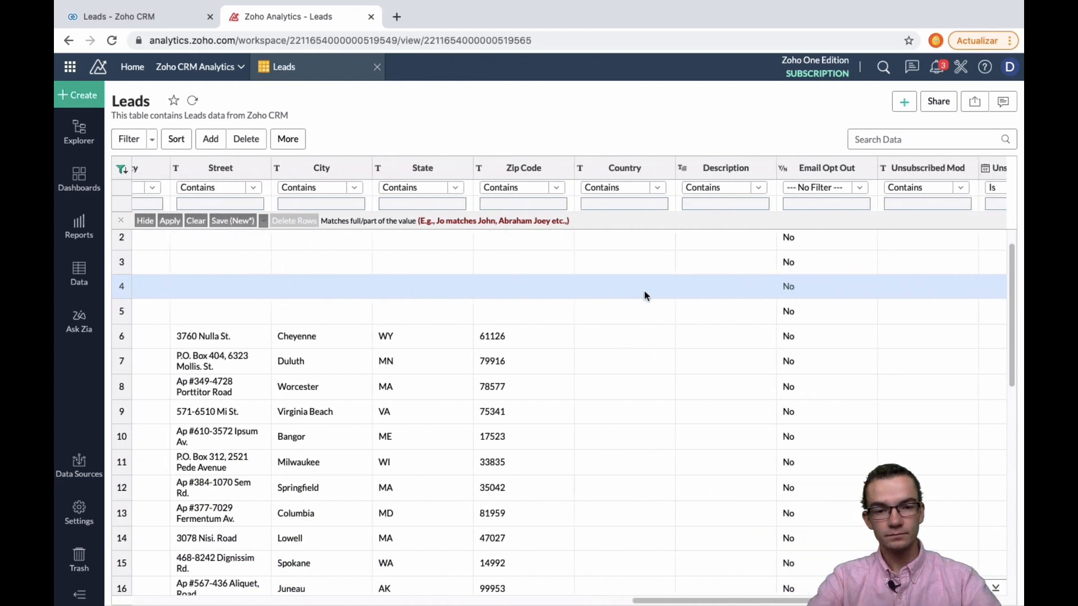
scroll(606, 290, right, 10)
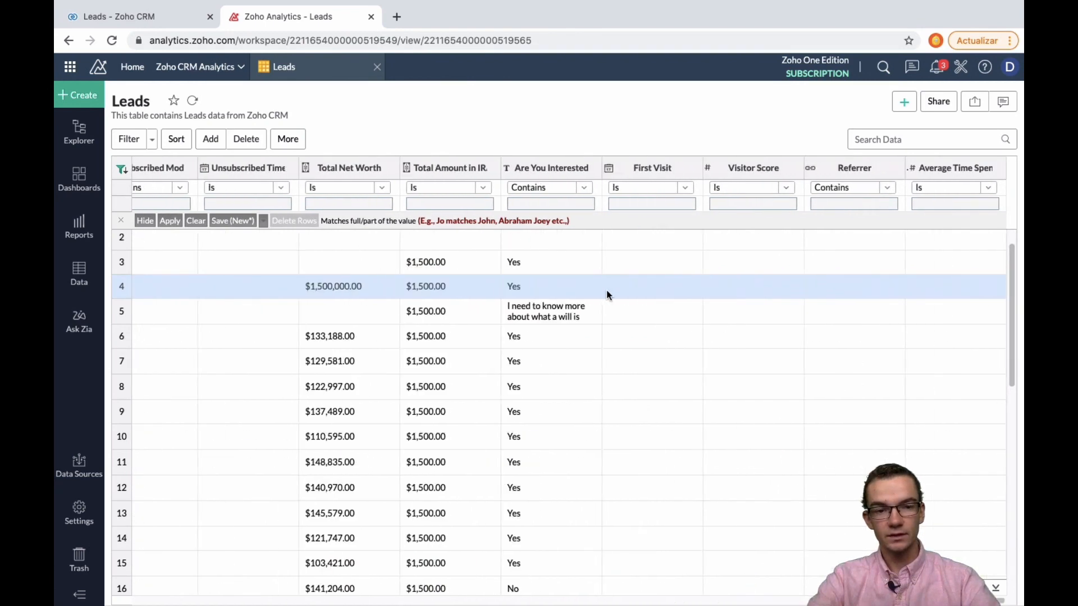
scroll(597, 285, left, 2)
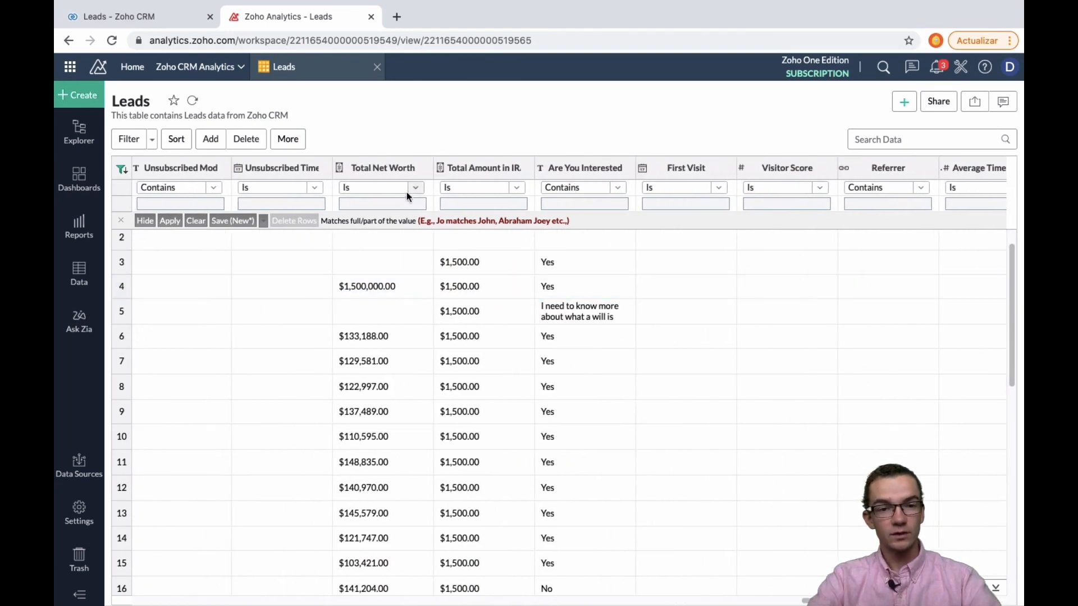
click(414, 188)
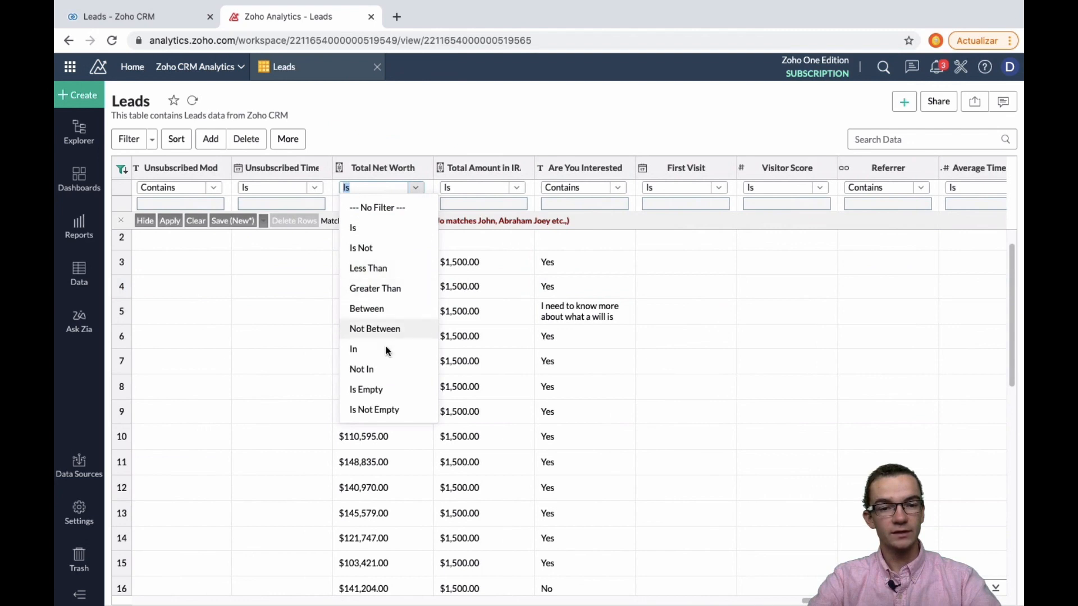
click(440, 143)
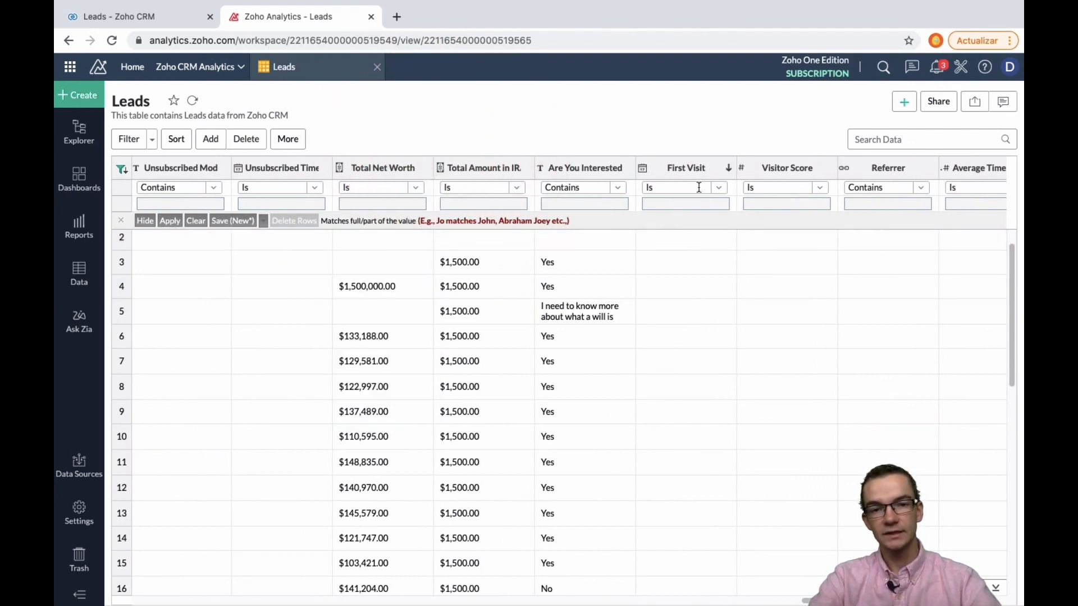
click(718, 189)
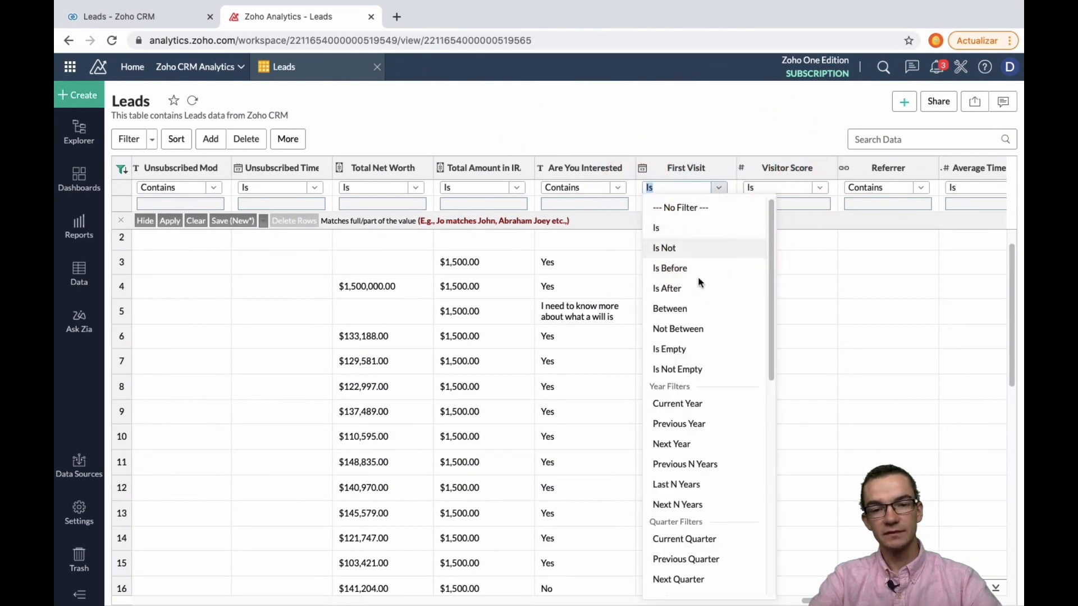
scroll(693, 286, down, 1)
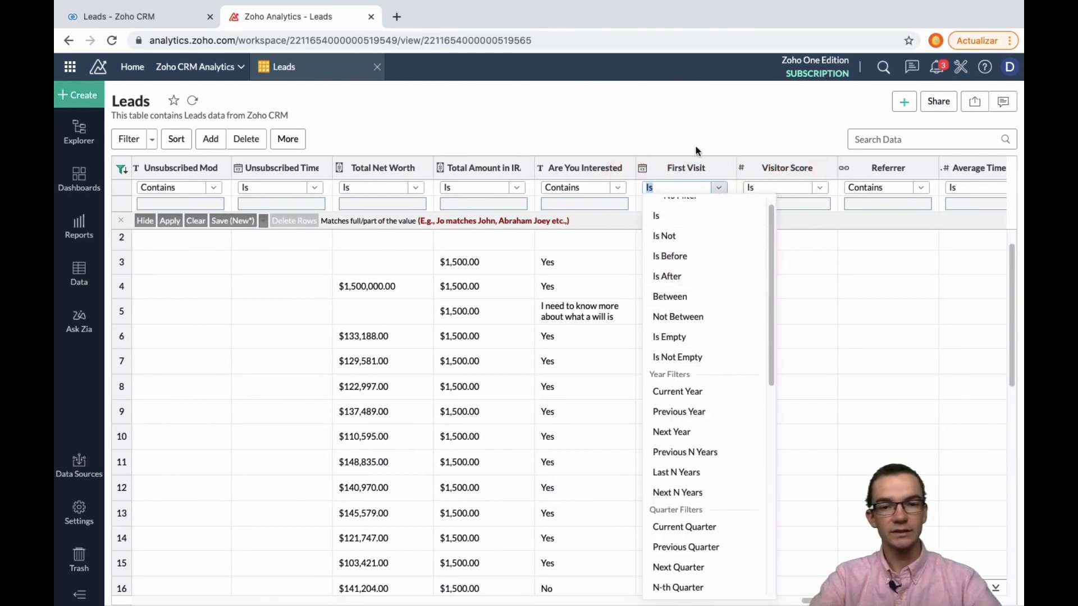
click(695, 149)
scroll(505, 289, left, 5)
scroll(504, 297, left, 10)
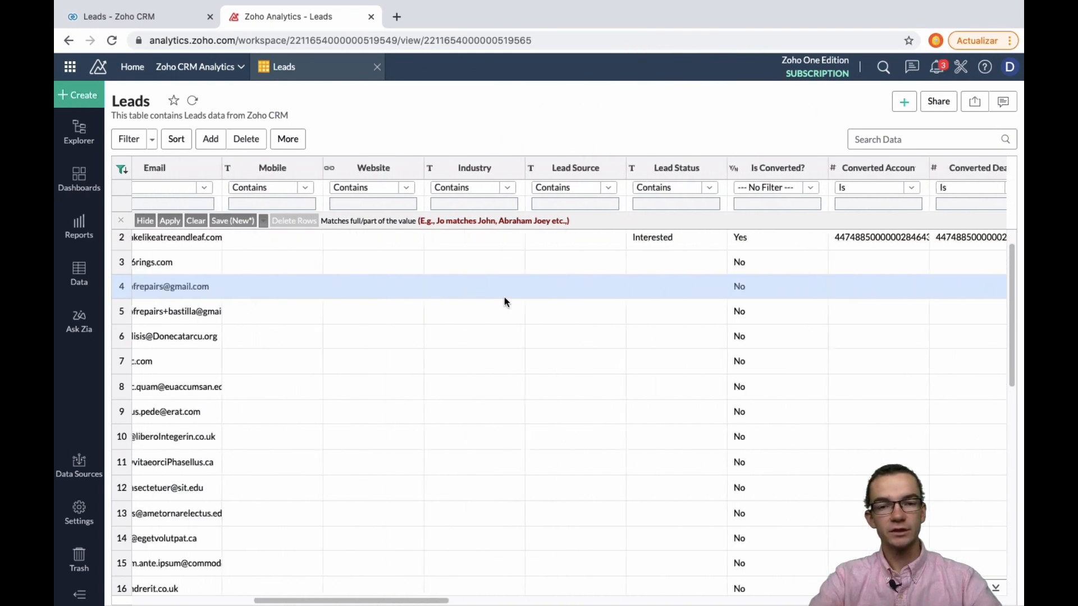
Step: Search the Leads table's data for a lead's first name and look over the matching record
click(876, 139)
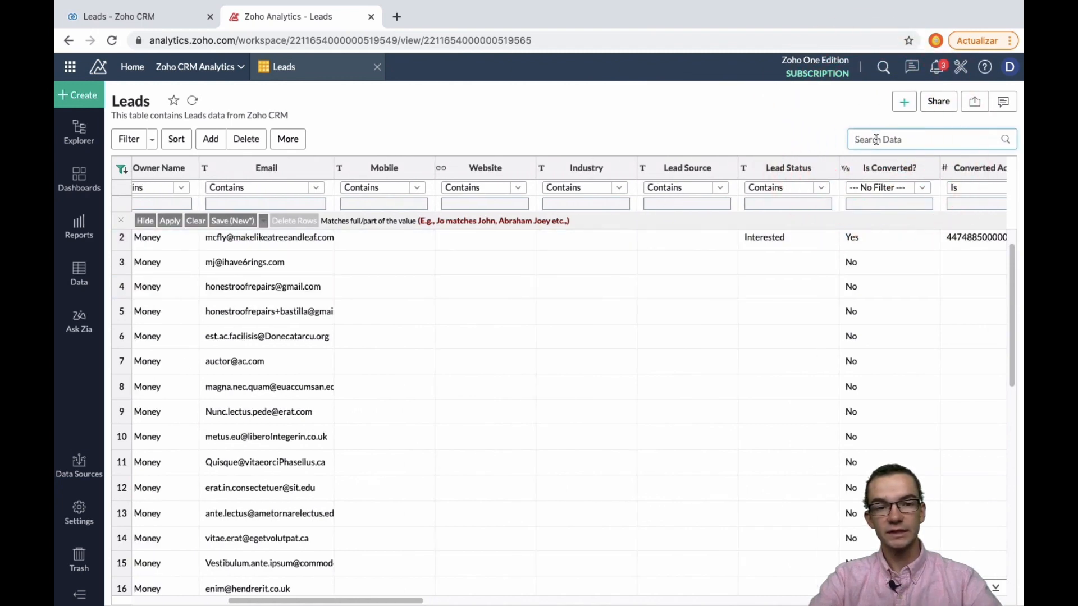
scroll(752, 247, left, 5)
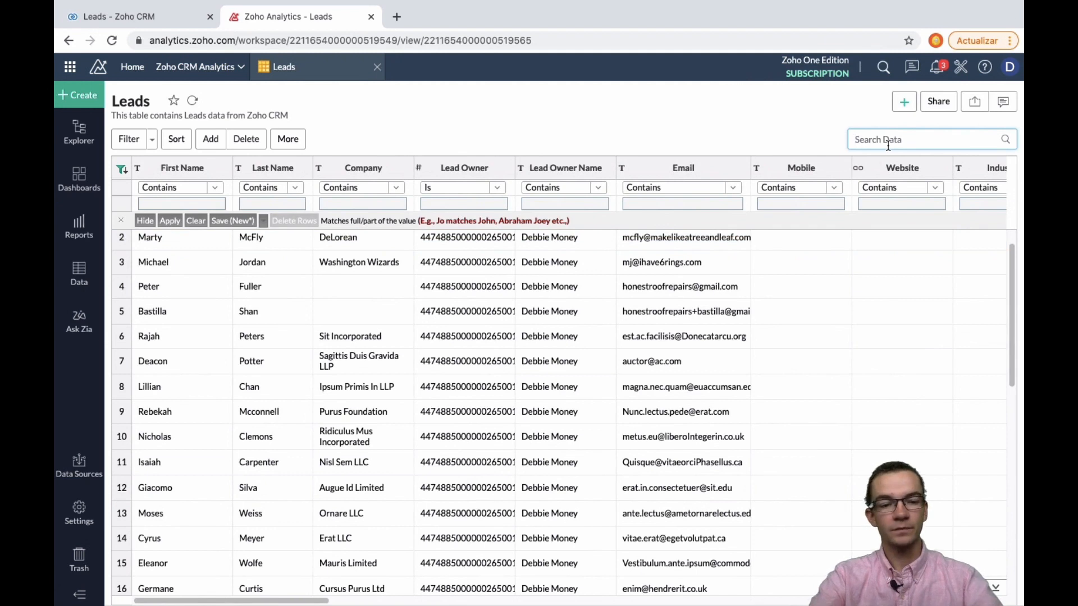
text(Moses)
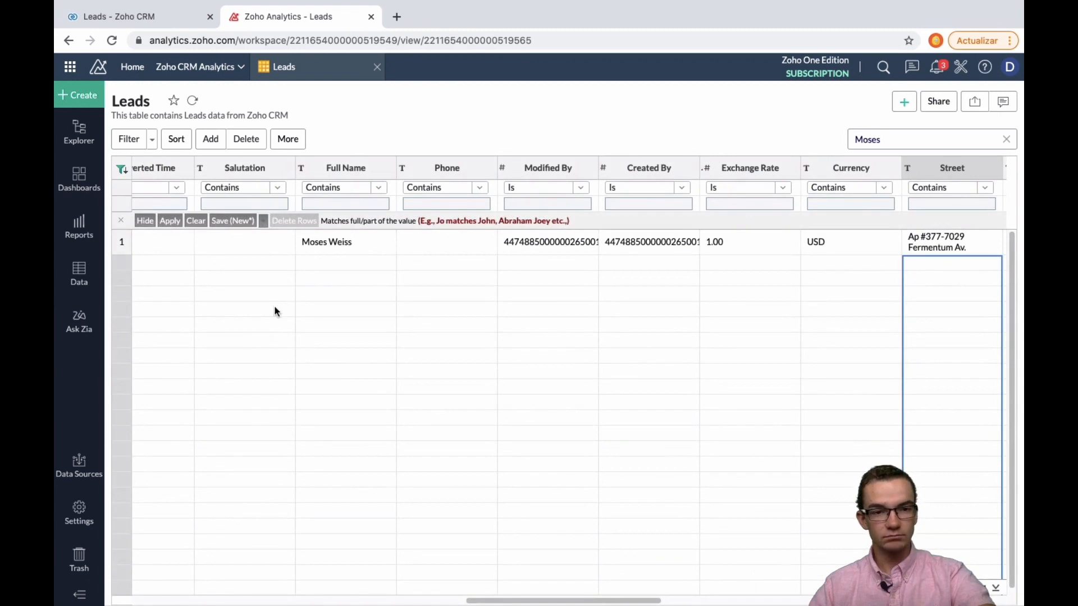
scroll(378, 267, left, 10)
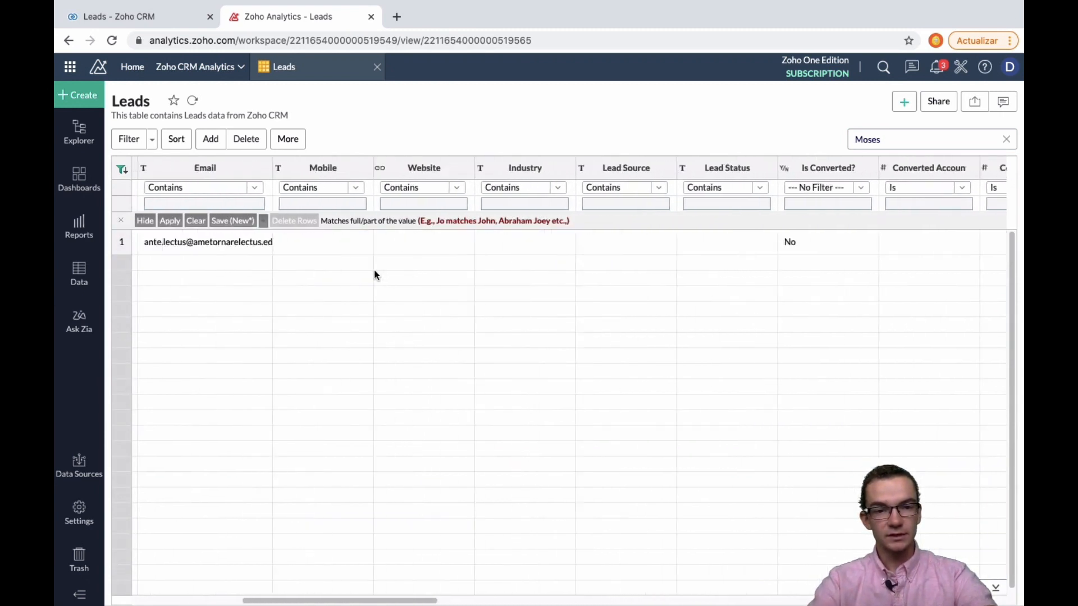
scroll(376, 275, left, 5)
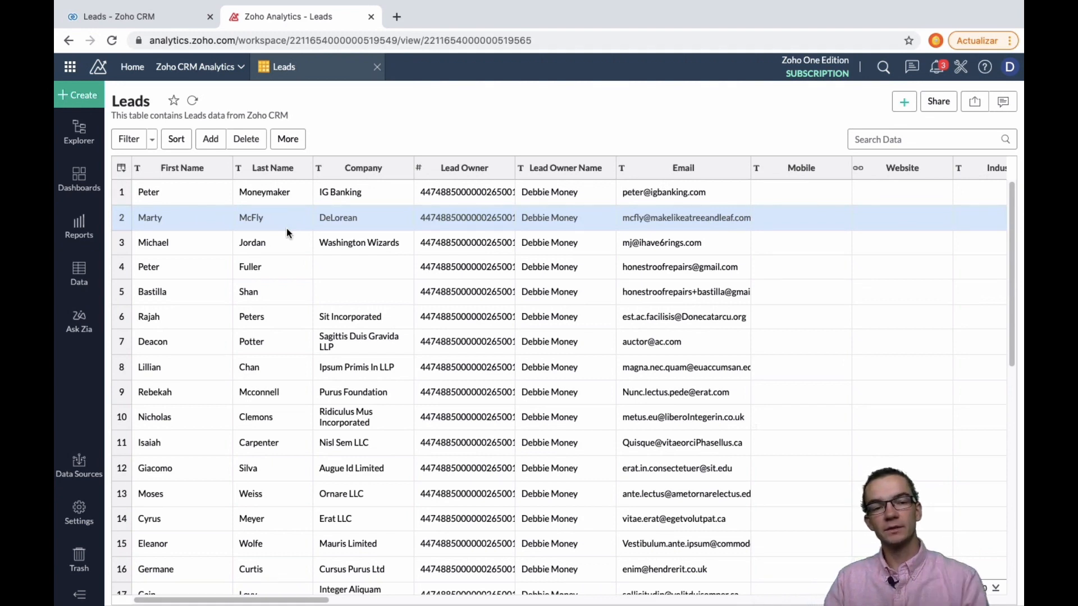
Step: Start a new formula column in the Leads table and name it Link to CRM
click(211, 140)
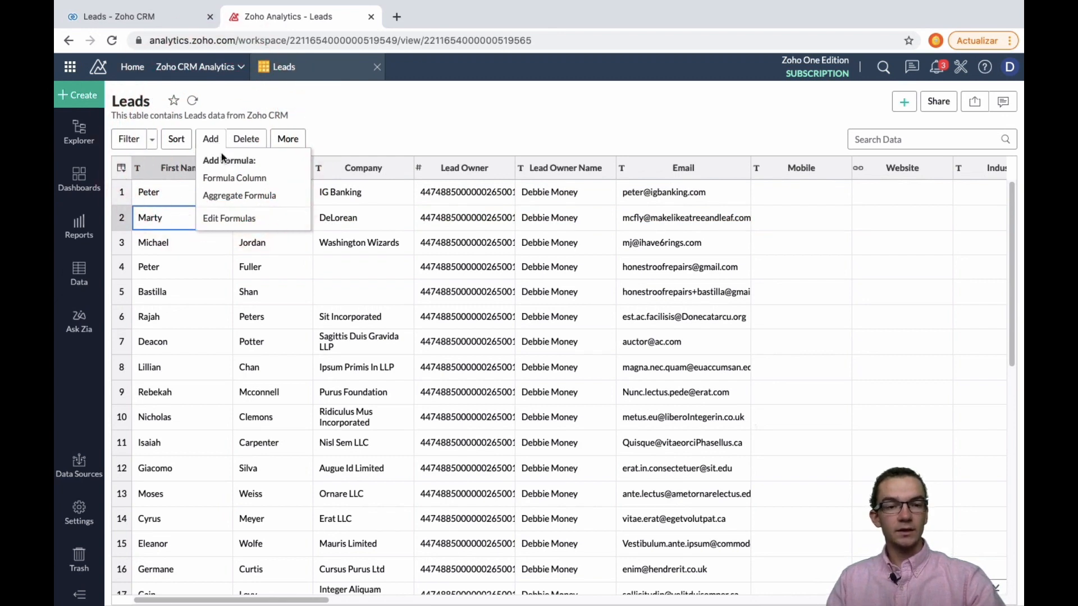
click(247, 179)
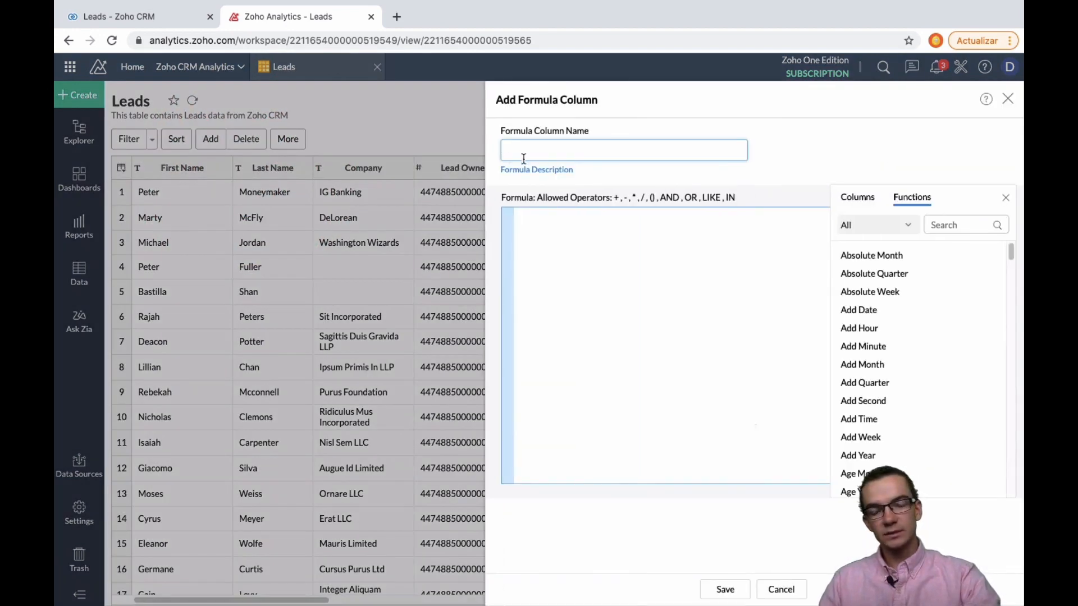
text(Link )
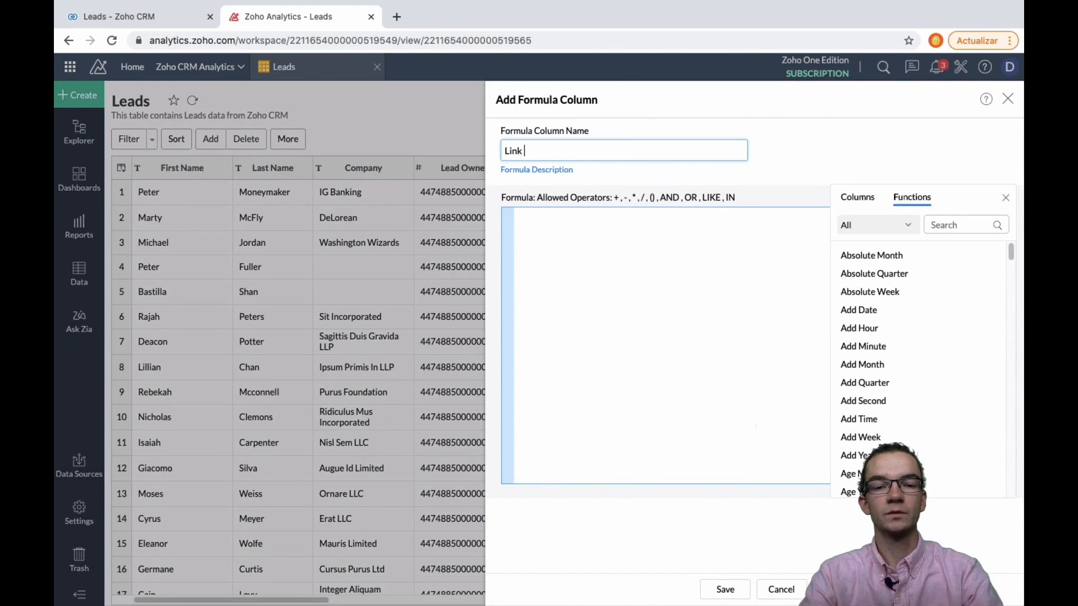
text(to CRM)
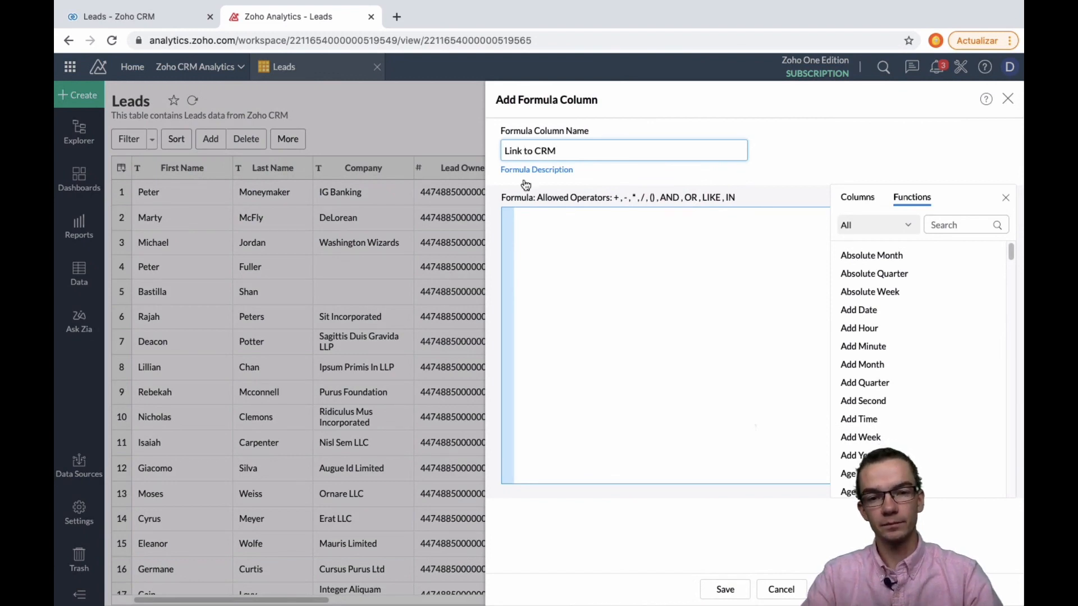
Step: Look through the available functions and columns, find Concat by searching for "conc", and insert it into the Link to CRM formula
click(565, 226)
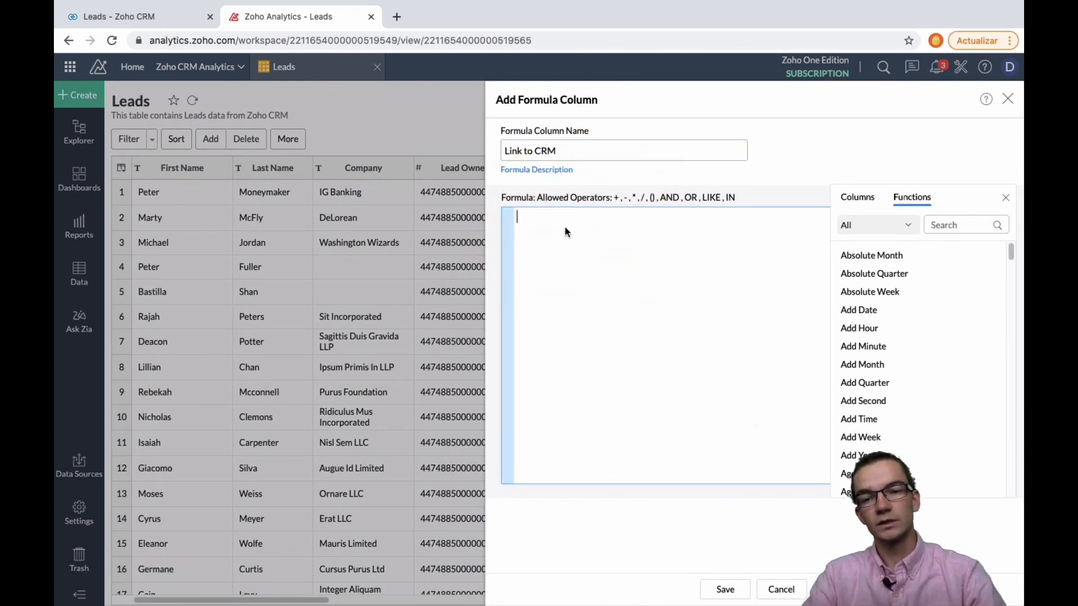
scroll(880, 292, down, 20)
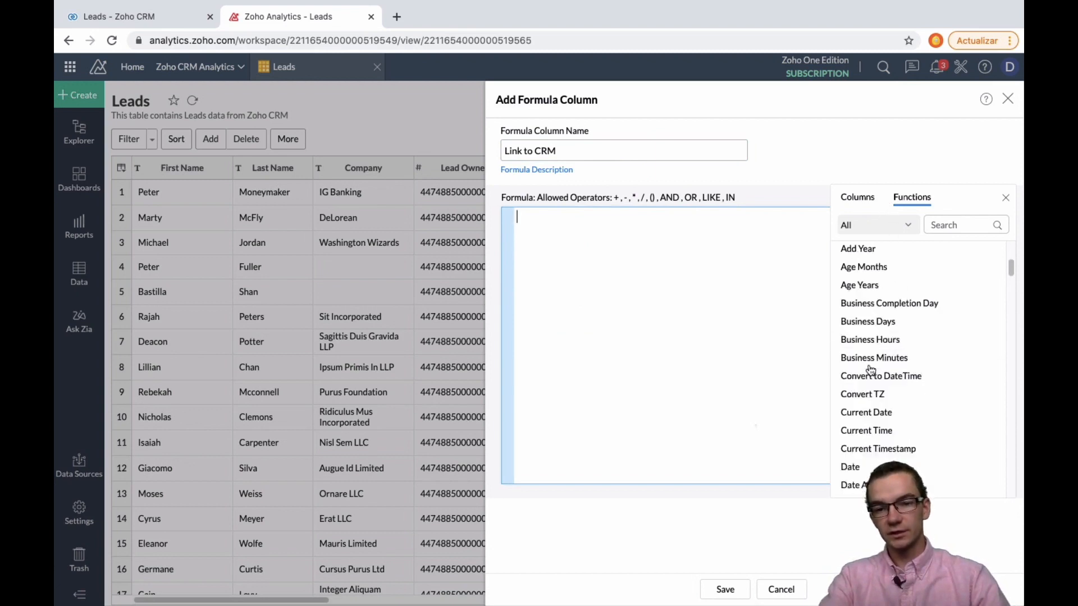
scroll(871, 375, up, 20)
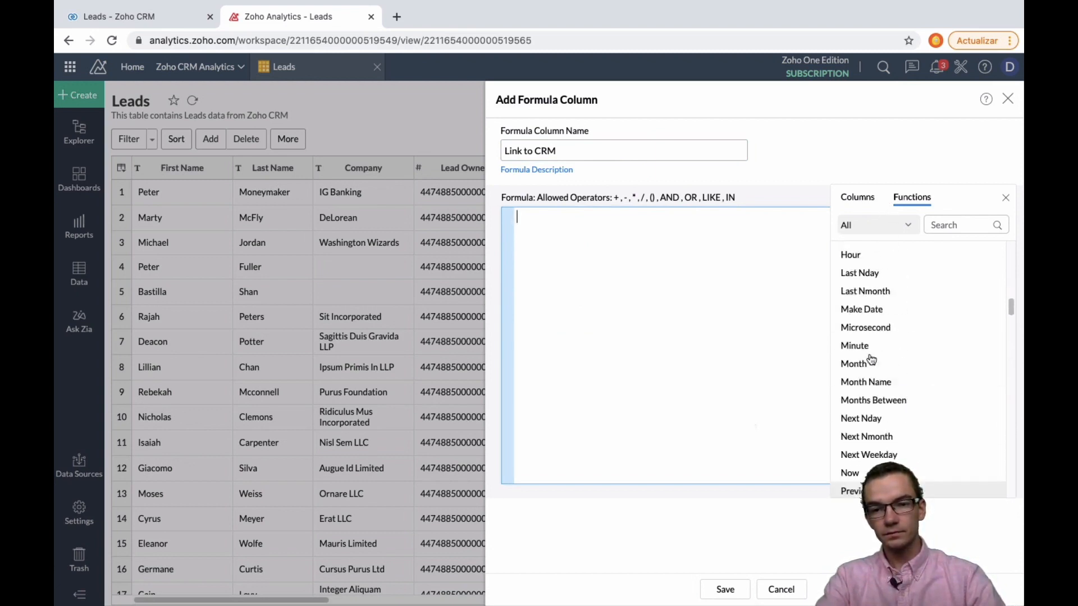
click(905, 220)
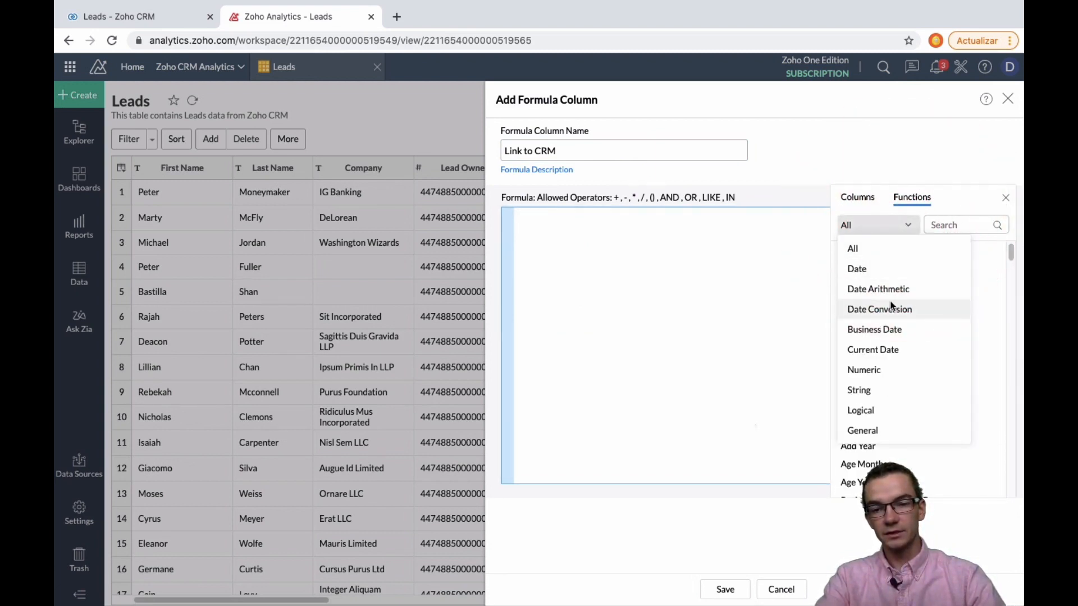
click(856, 197)
scroll(881, 334, down, 5)
scroll(878, 303, up, 5)
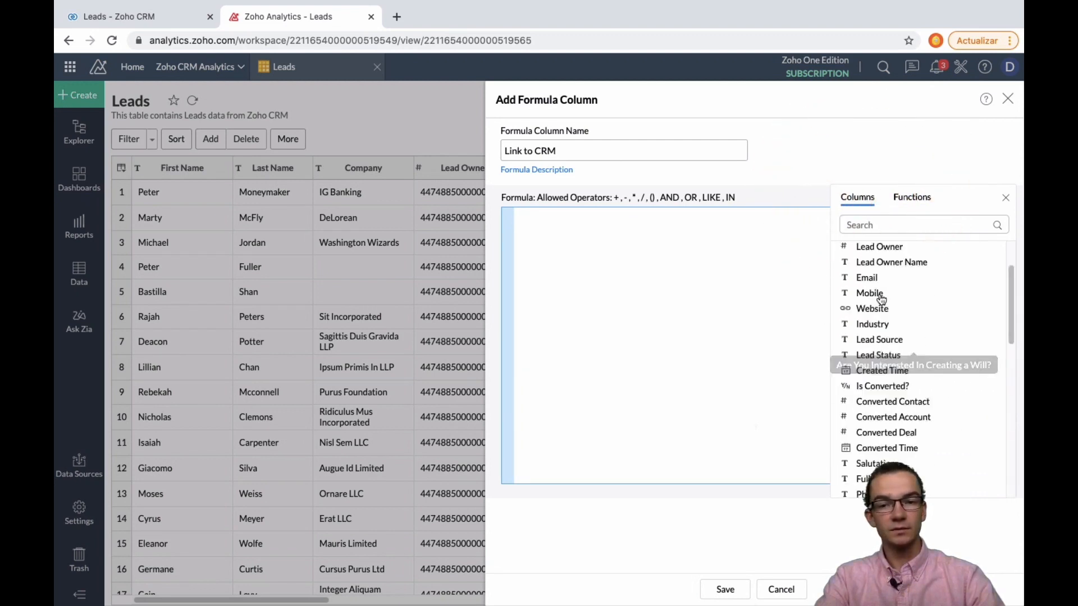
click(910, 200)
click(928, 225)
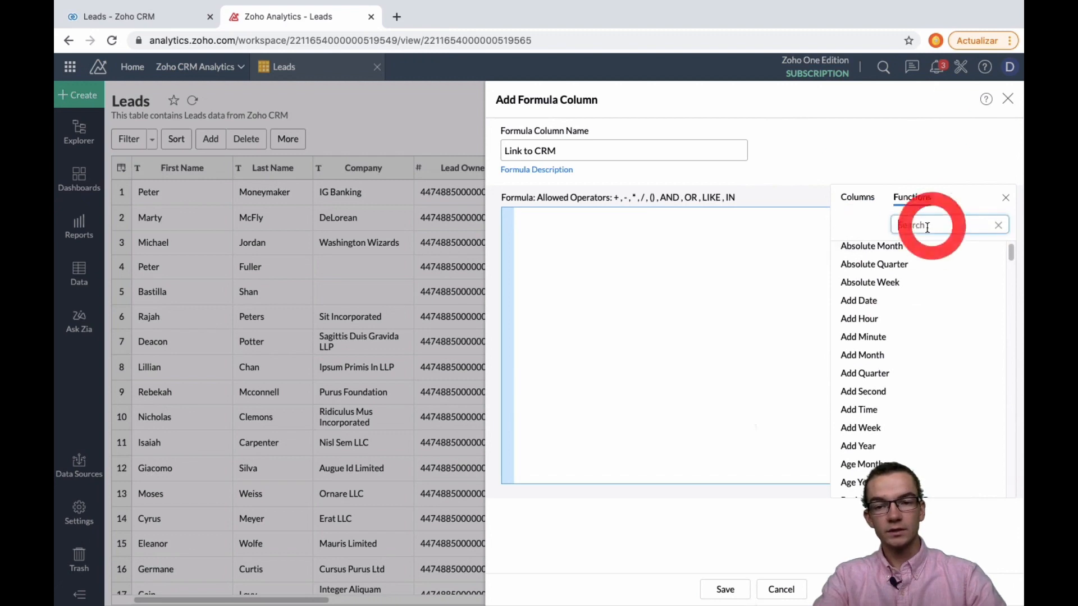
text(conc)
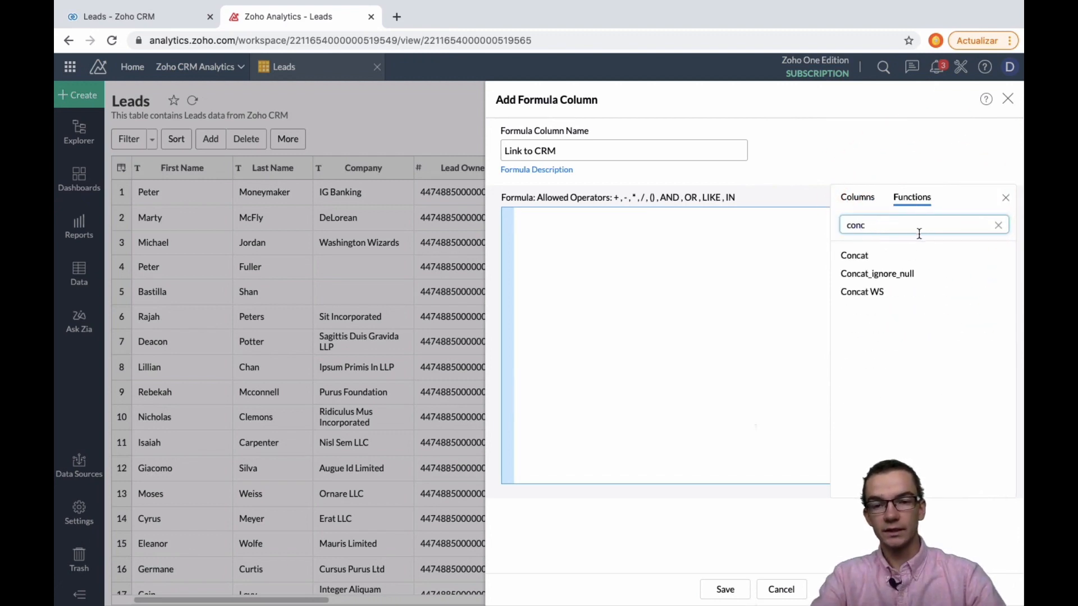
double_click(860, 255)
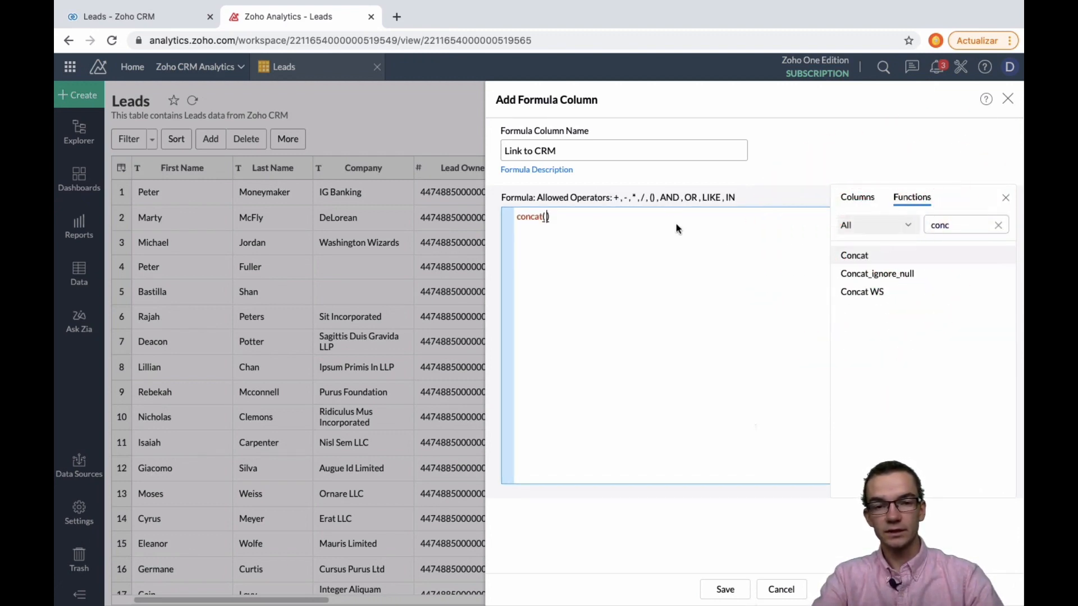
Step: Switch to Zoho CRM, open the first converted lead, and copy its web address up to and including "Leads/" without the record ID
click(148, 25)
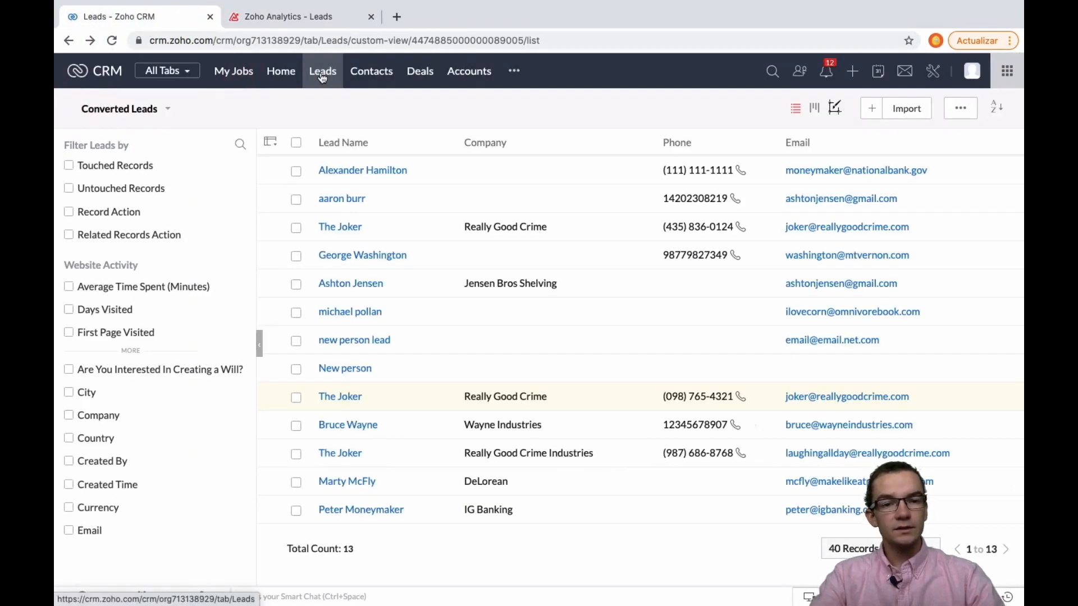
click(349, 175)
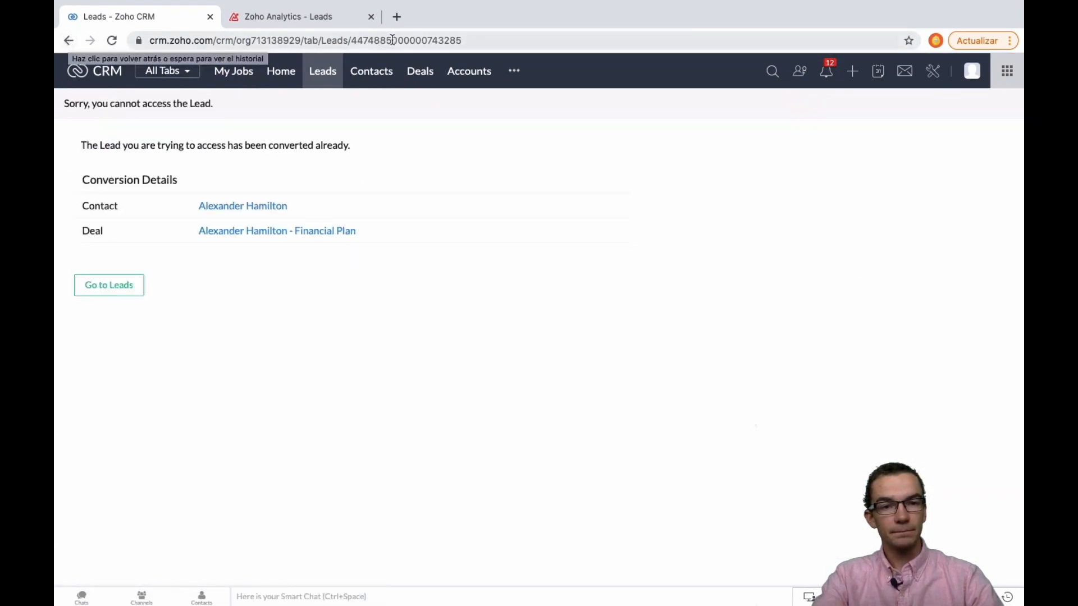
click(345, 41)
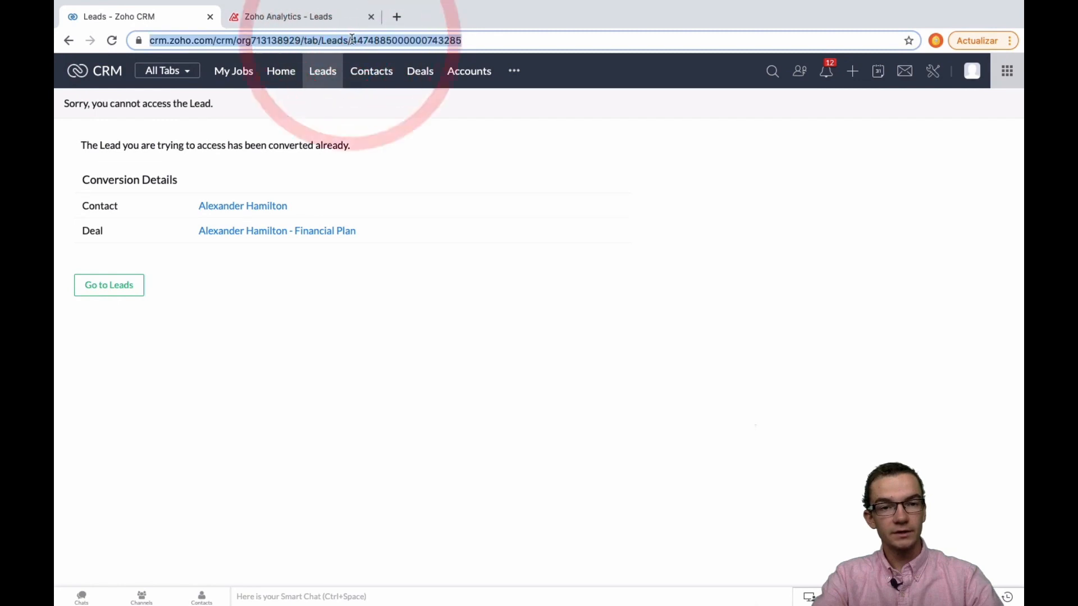
click(352, 45)
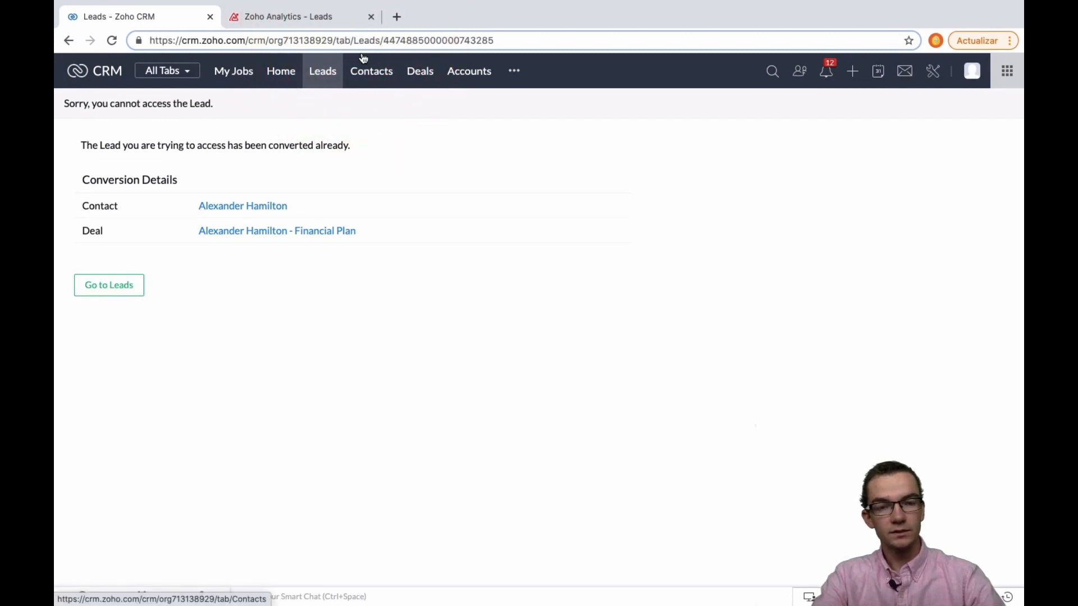
key(shift+super+Left)
key(ctrl+c)
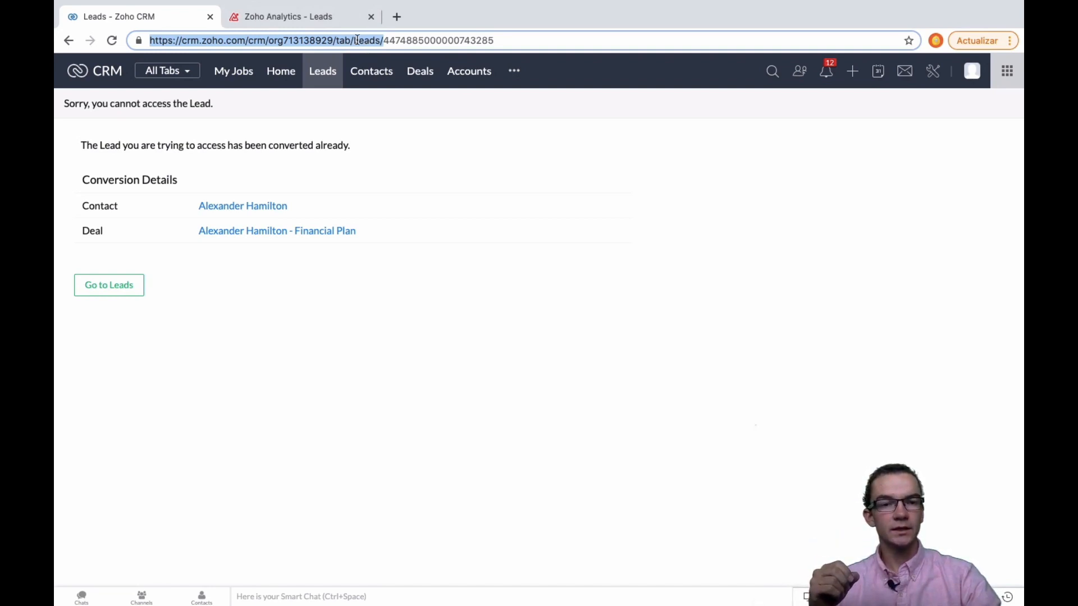
Step: Switch back to Zoho Analytics, complete the Concat formula with the copied CRM Leads address followed by the Id column, and save the formula column
click(307, 21)
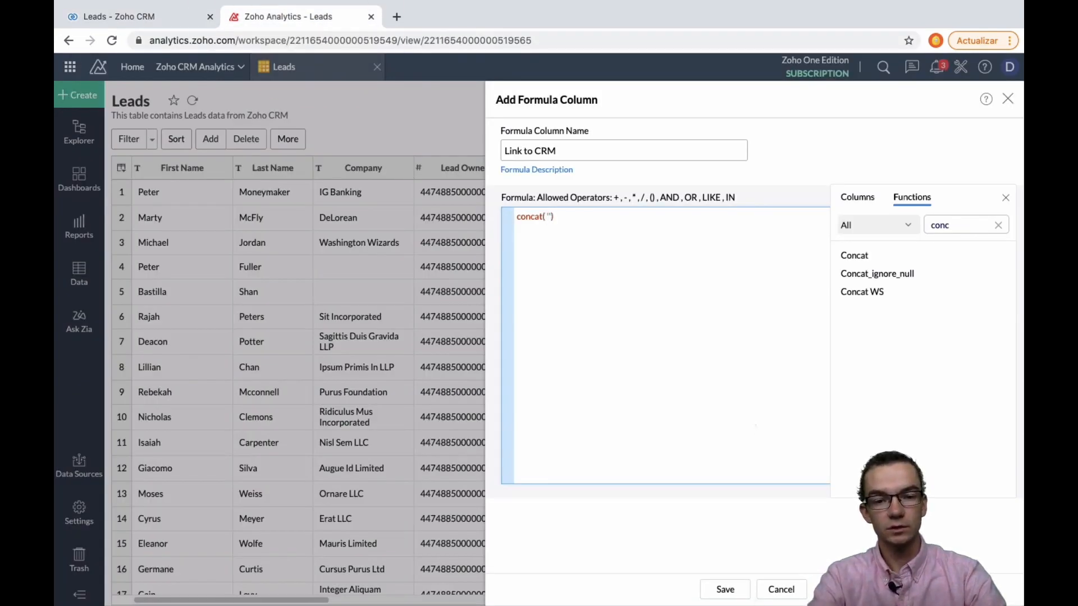
key(ctrl+v)
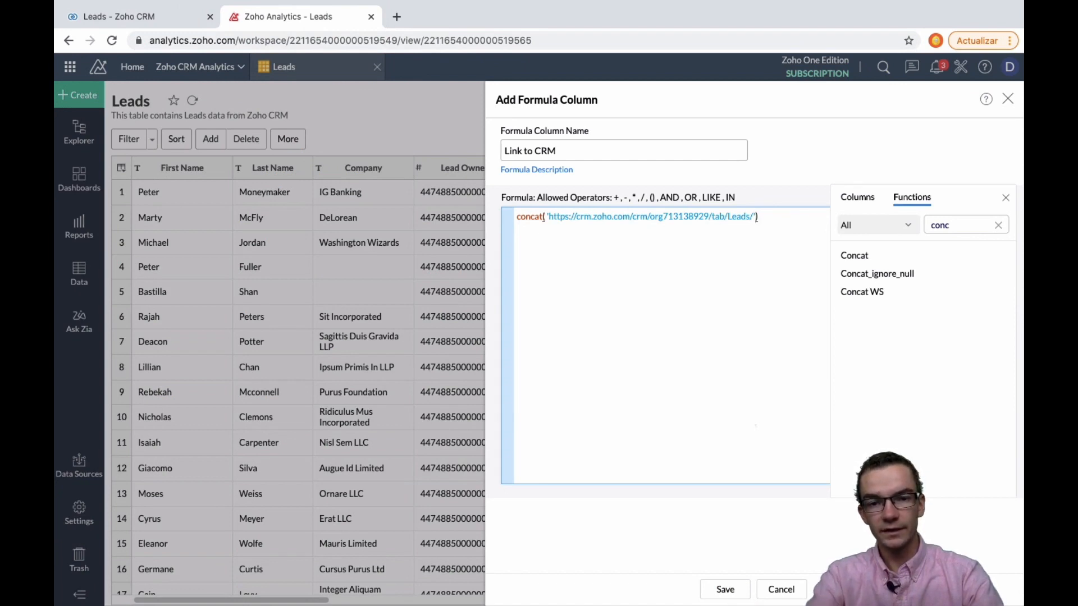
text(,)
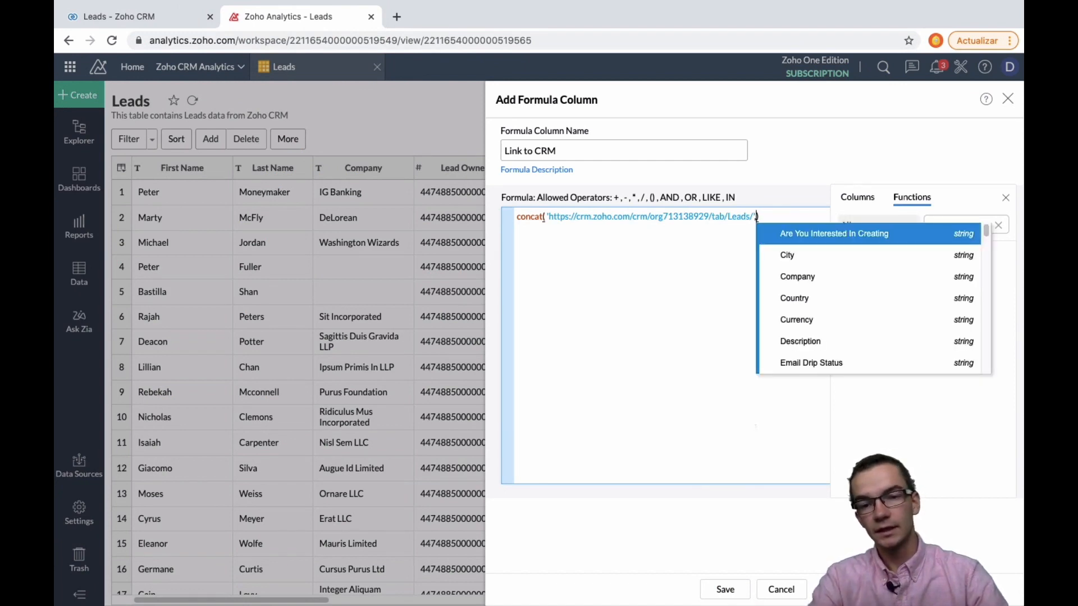
click(853, 195)
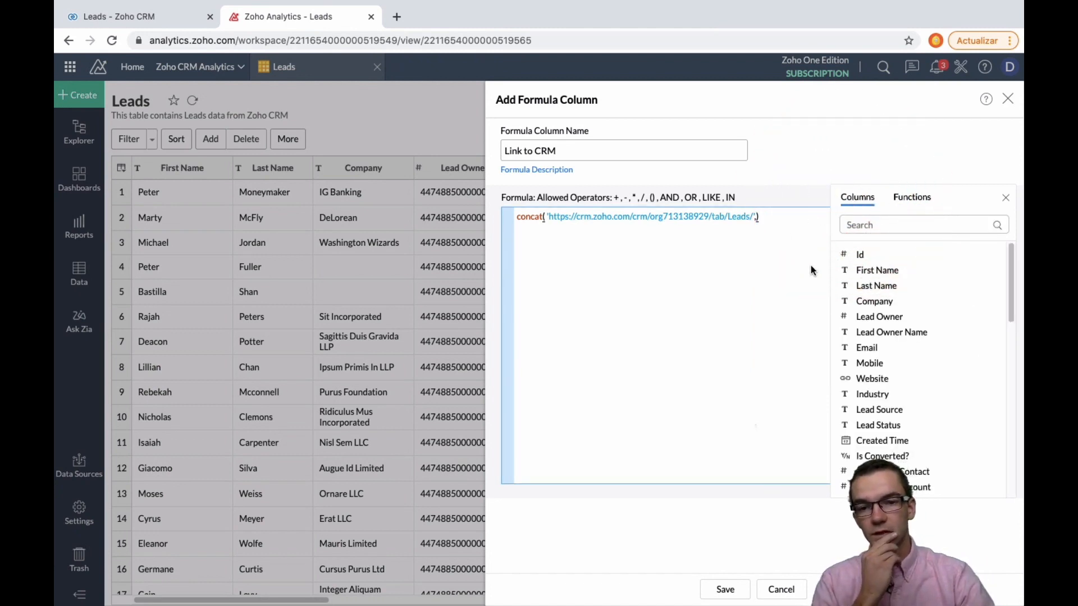
double_click(864, 257)
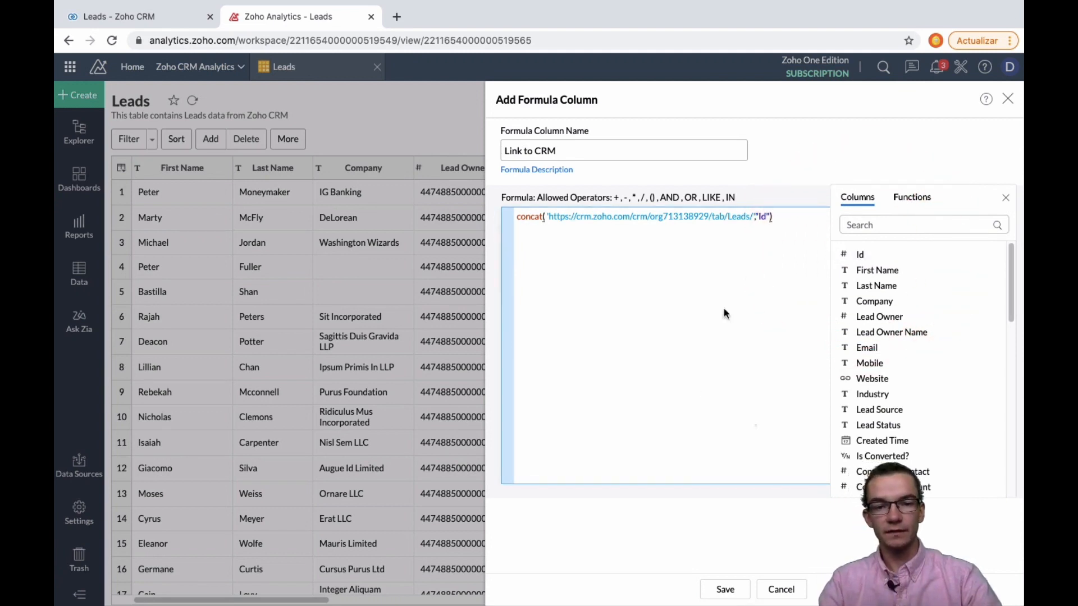
click(726, 594)
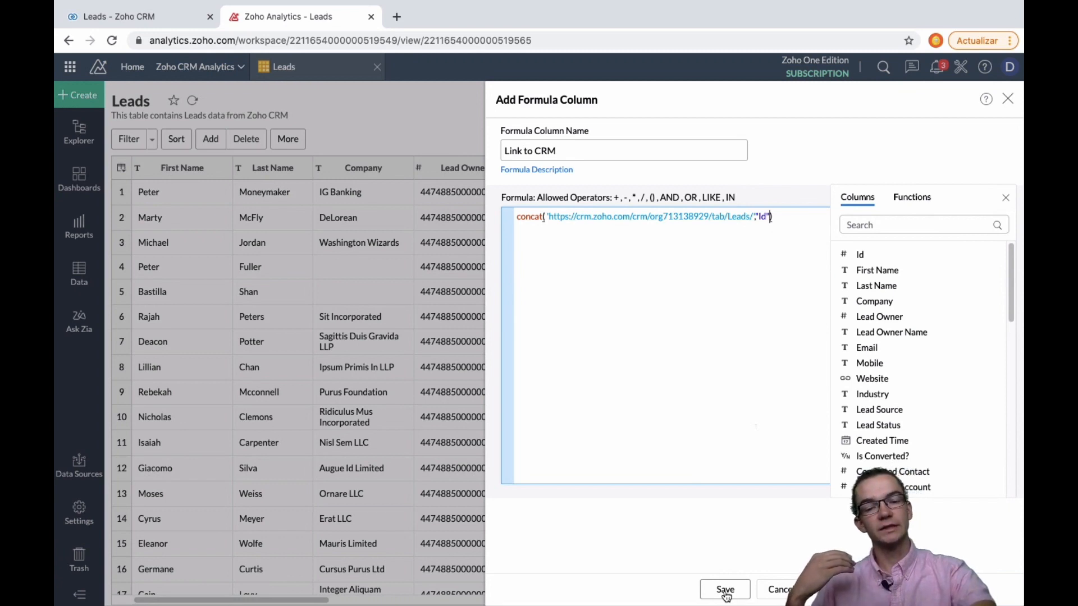
click(725, 593)
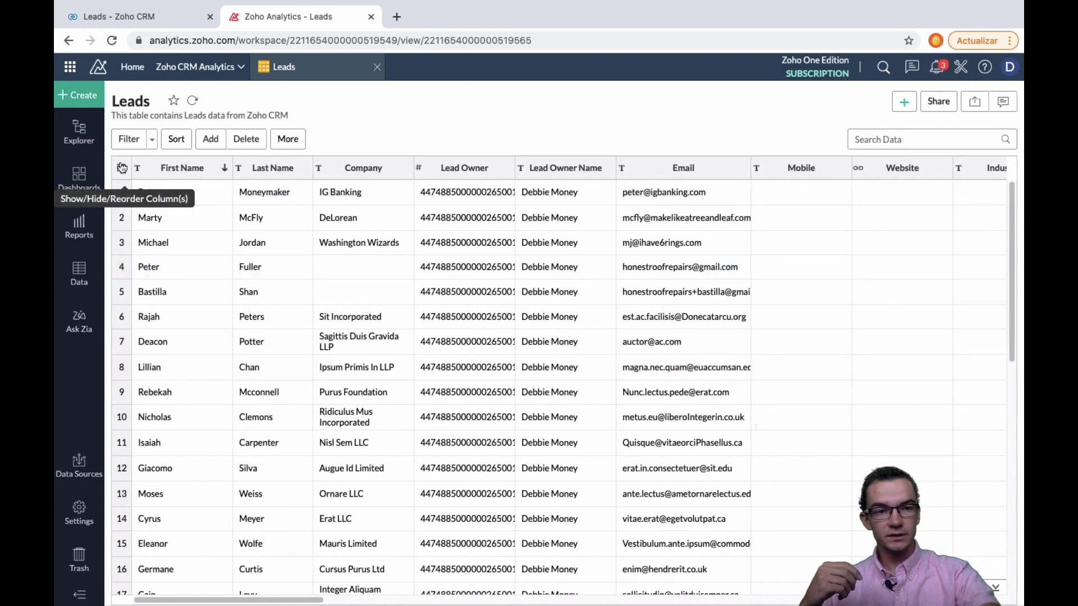
Step: Reorder the Leads table's columns so Link to CRM sits directly after Last Name
click(121, 169)
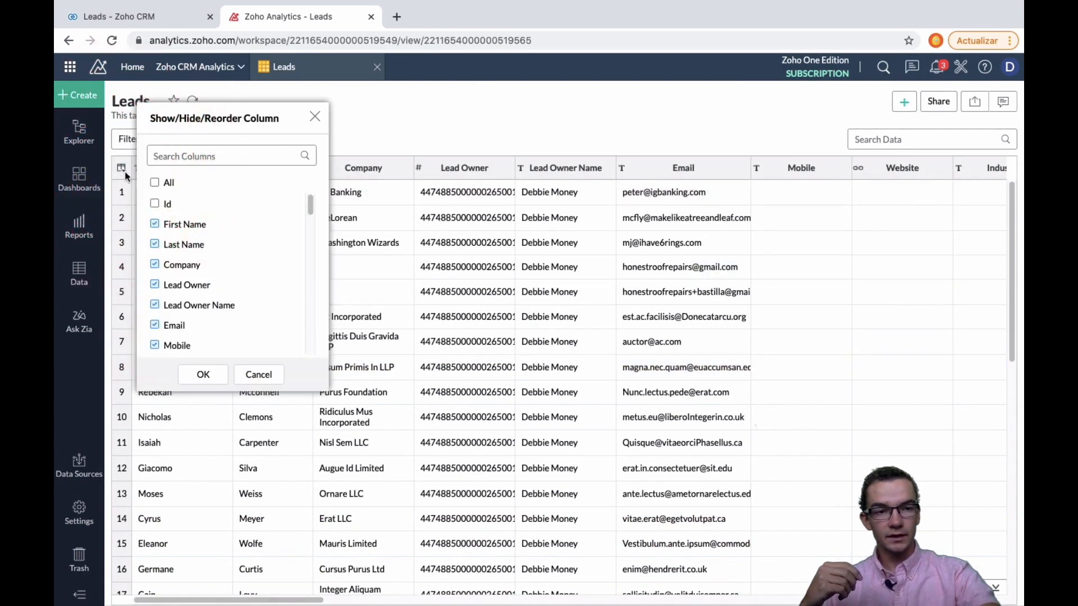
scroll(257, 310, down, 10)
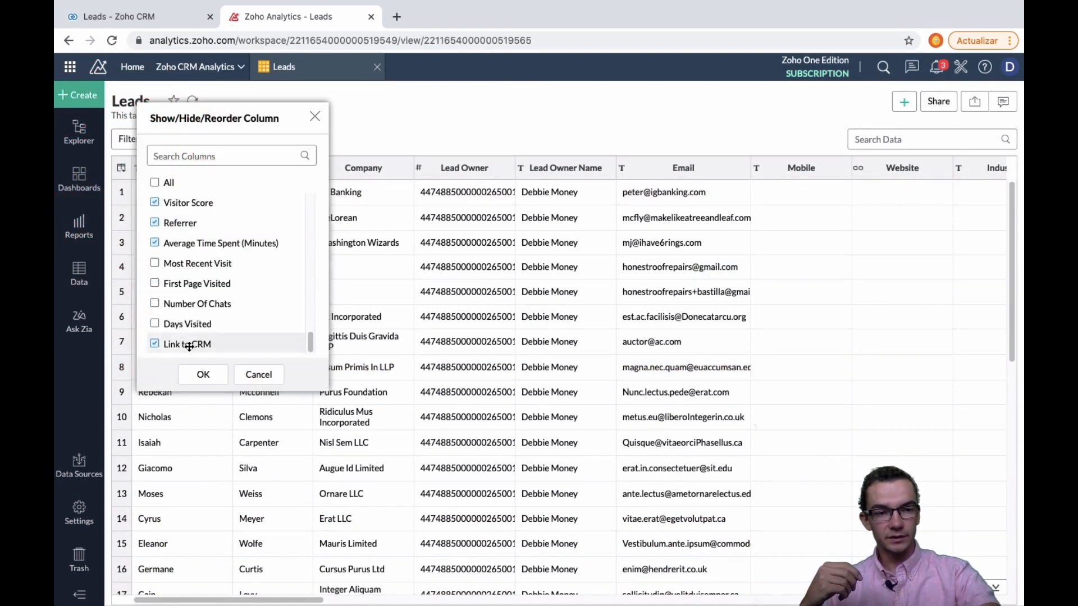
drag(189, 346, 194, 192)
drag(195, 192, 189, 267)
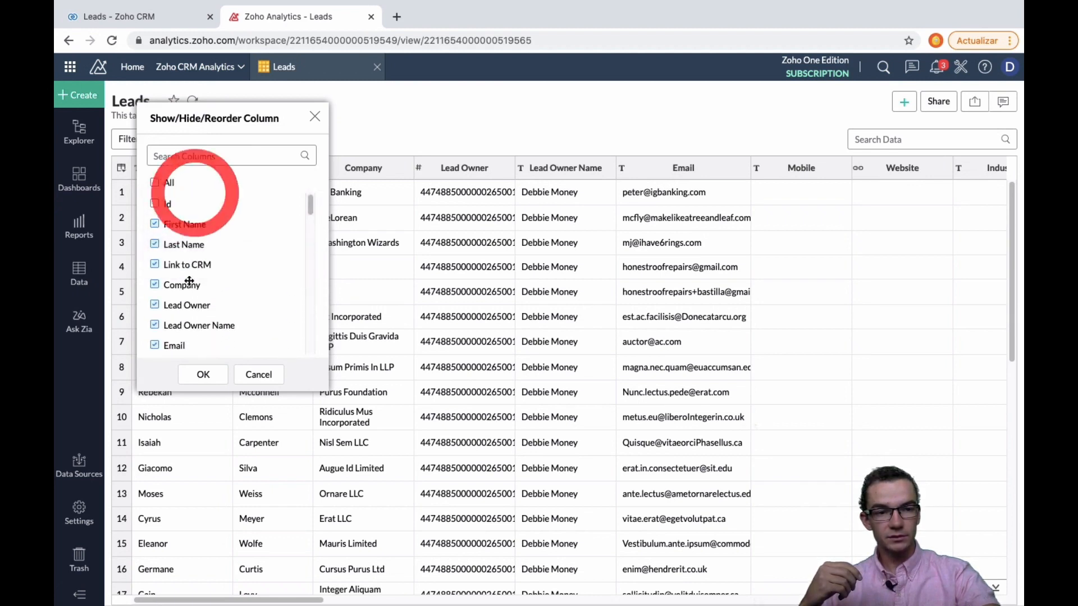
click(204, 374)
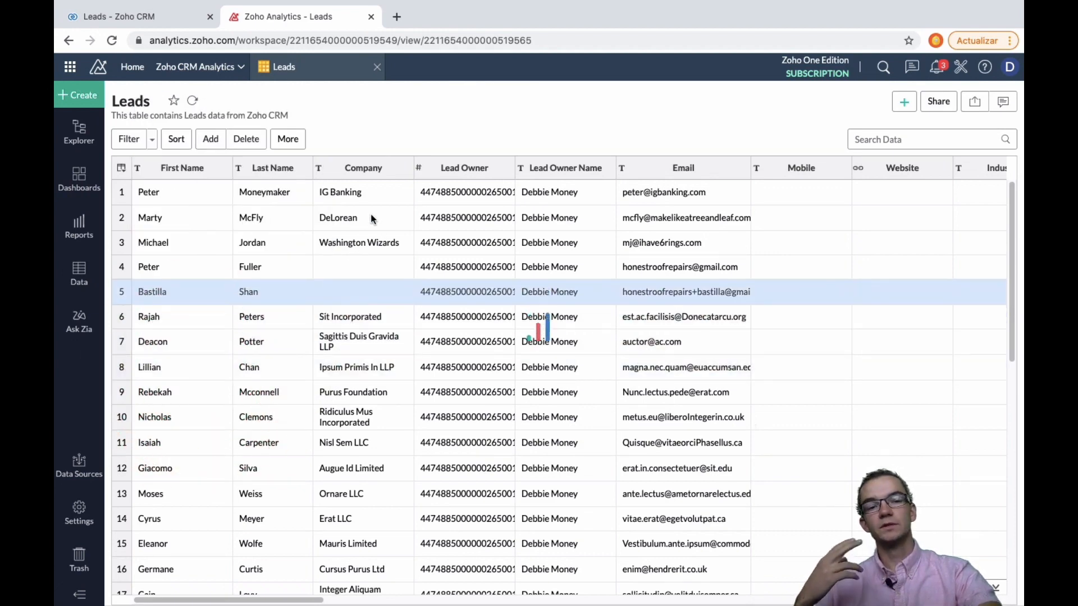
Step: Look over the Link to CRM values and change the column's data type to URL
scroll(370, 219, down, 2)
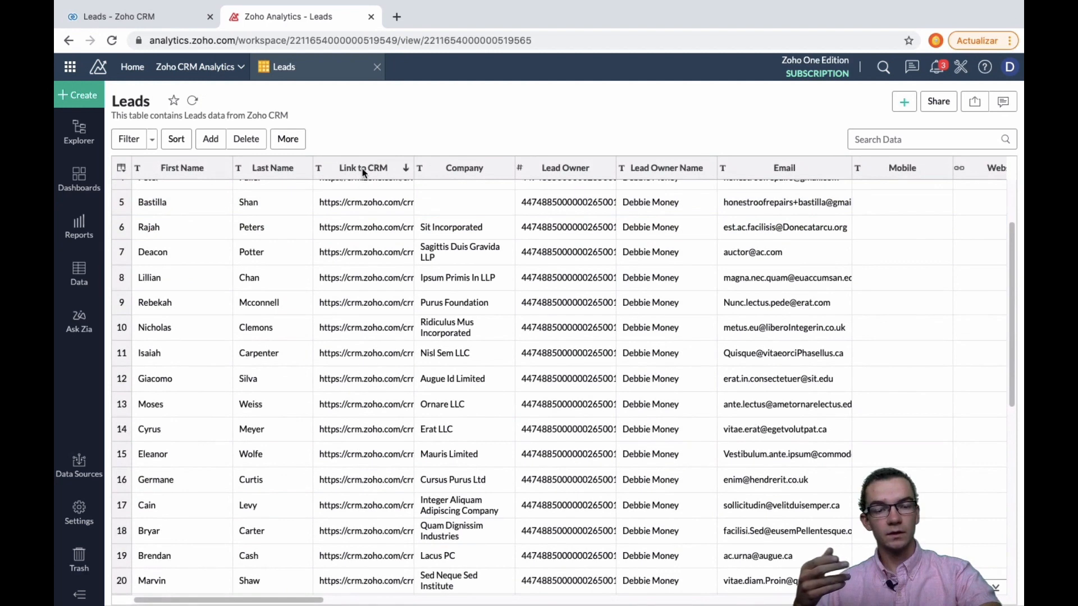
click(362, 227)
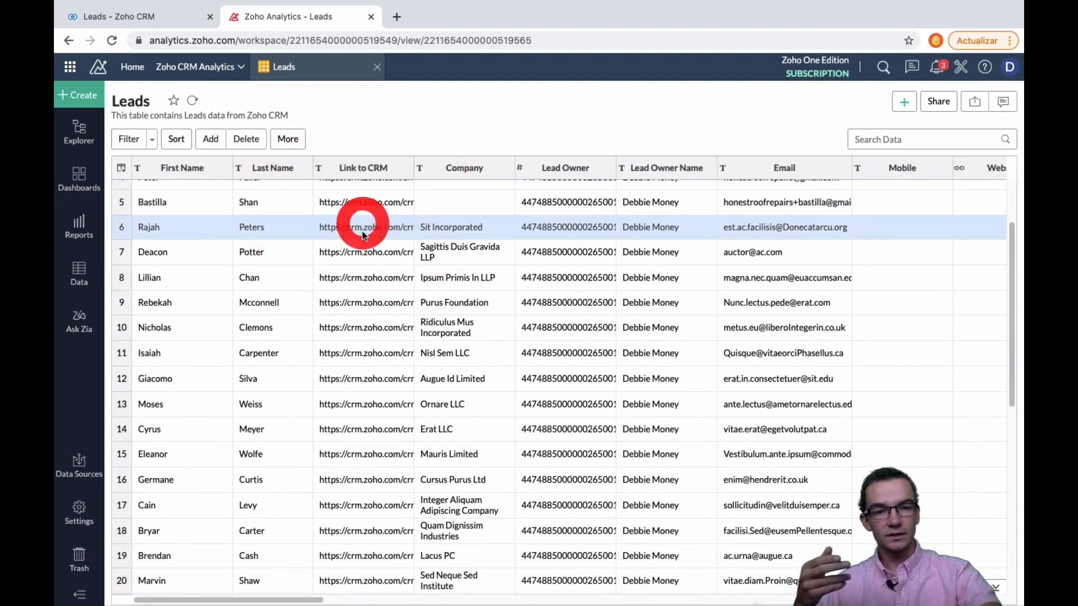
click(363, 254)
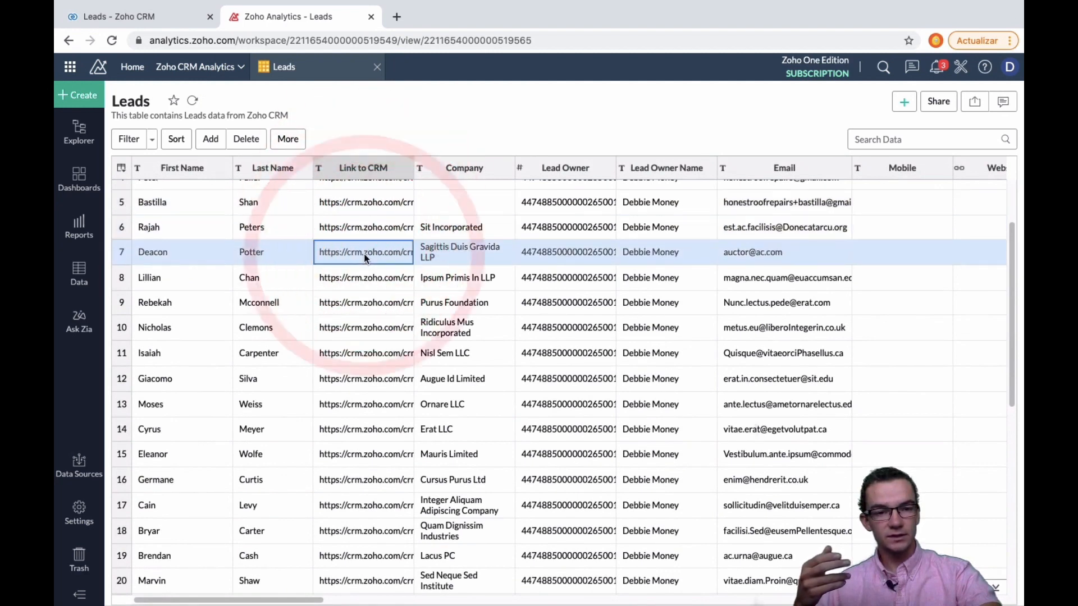
click(376, 167)
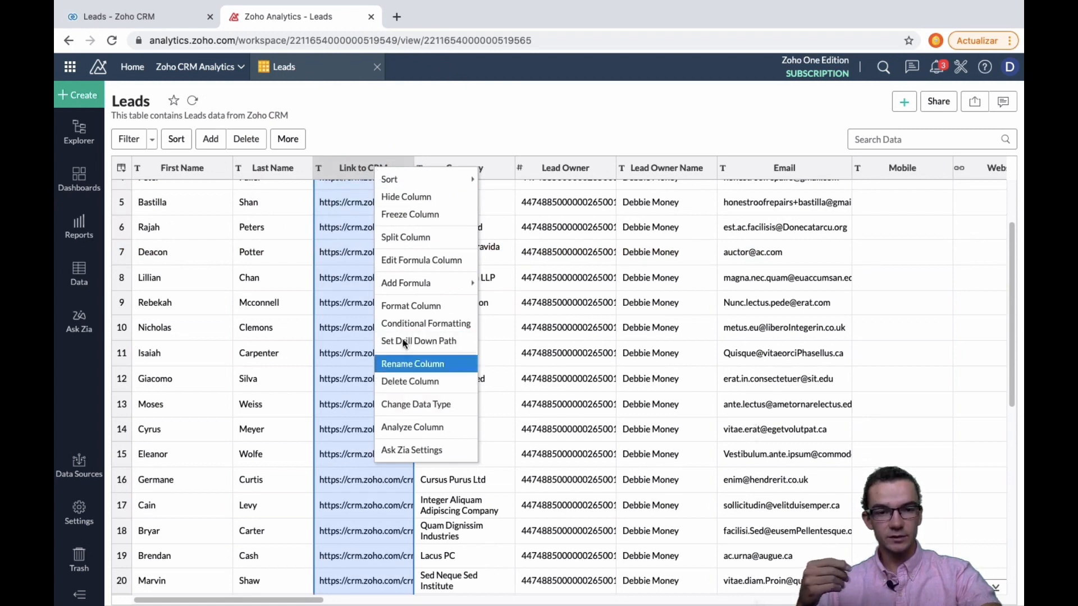
click(416, 405)
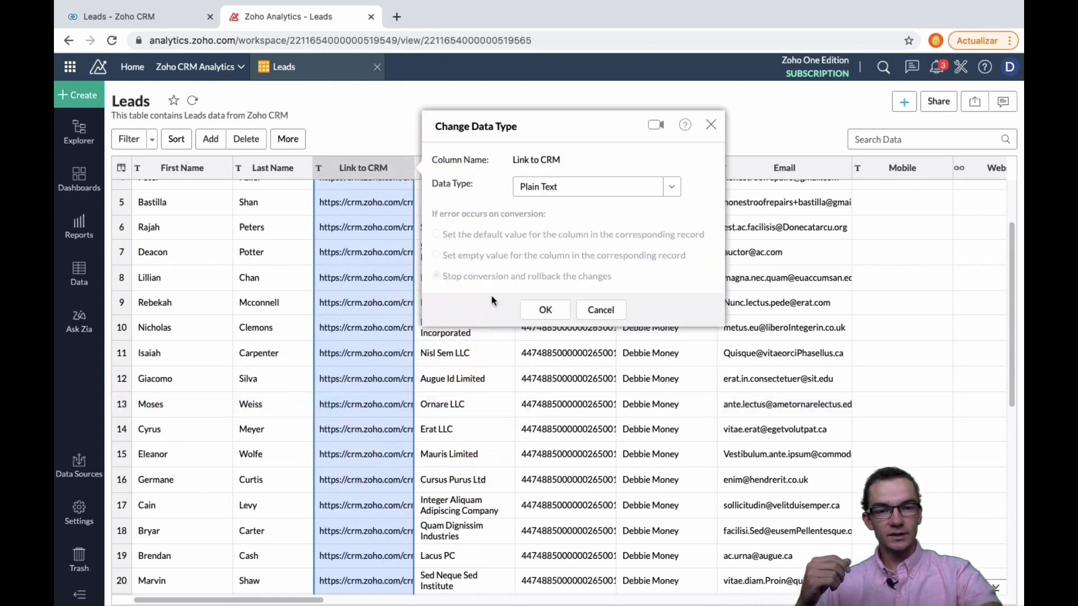
click(671, 188)
click(577, 284)
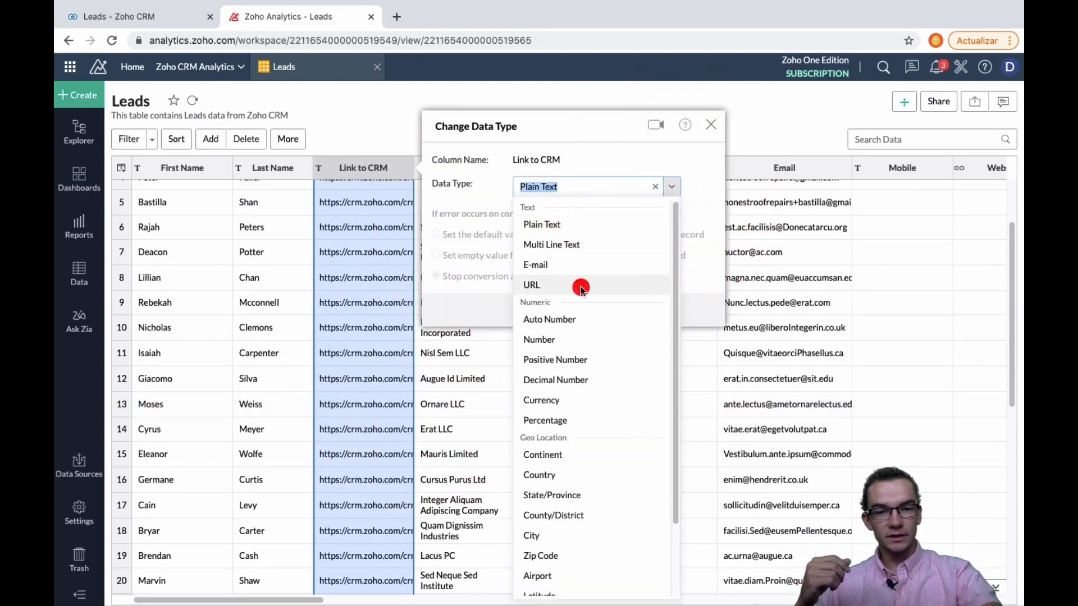
click(545, 310)
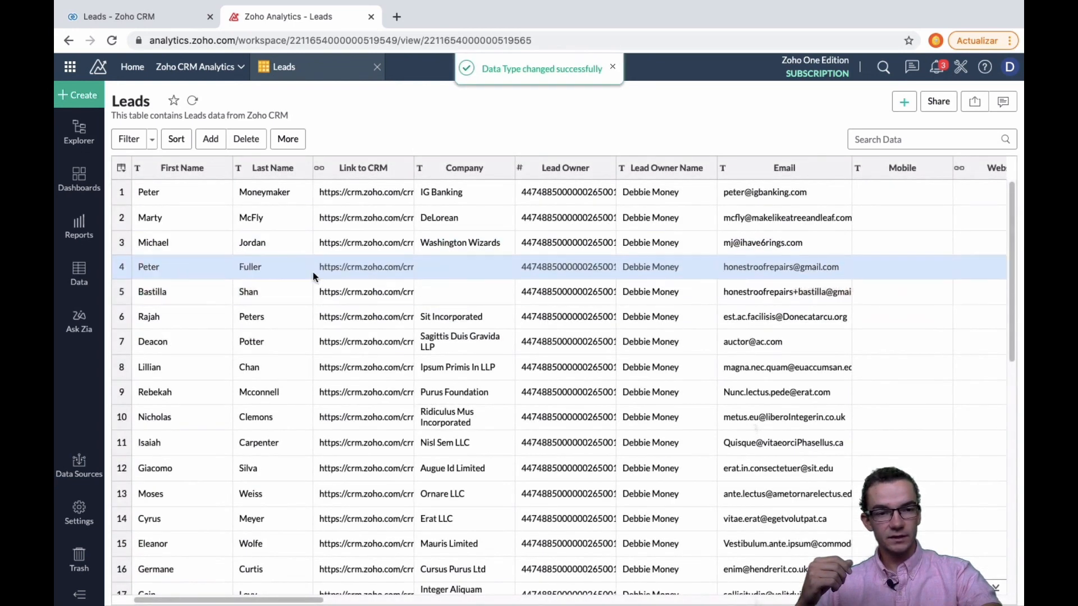
Step: Test the CRM link of the Sagittis Duis Gravida LLP lead, compare it with the original CRM page, and return to the Leads table
click(358, 343)
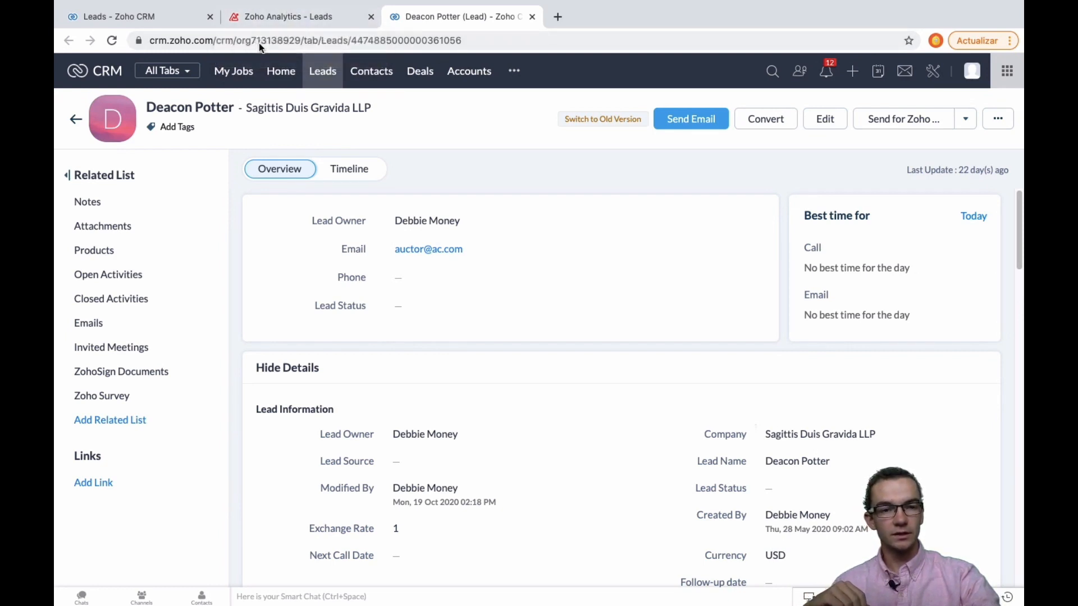
click(152, 19)
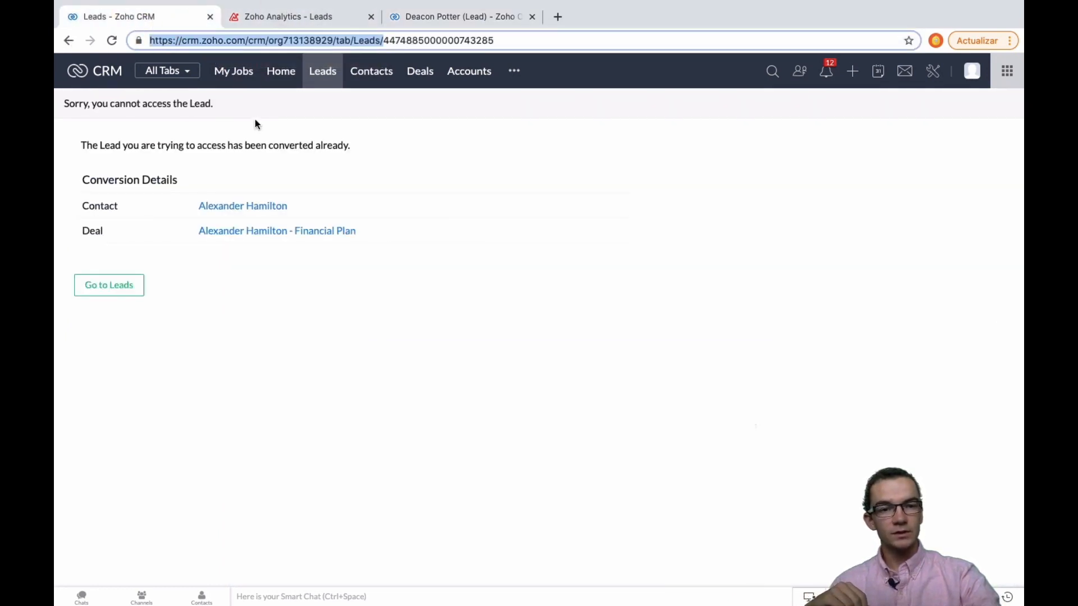
click(297, 17)
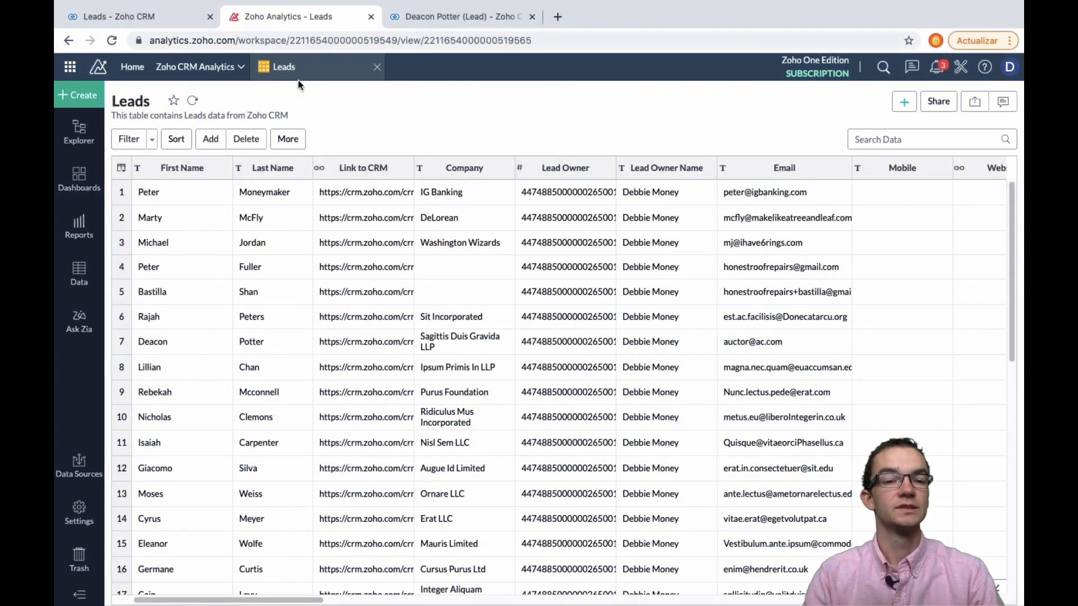
Step: Create a new Chart View with Leads as its base table
click(78, 96)
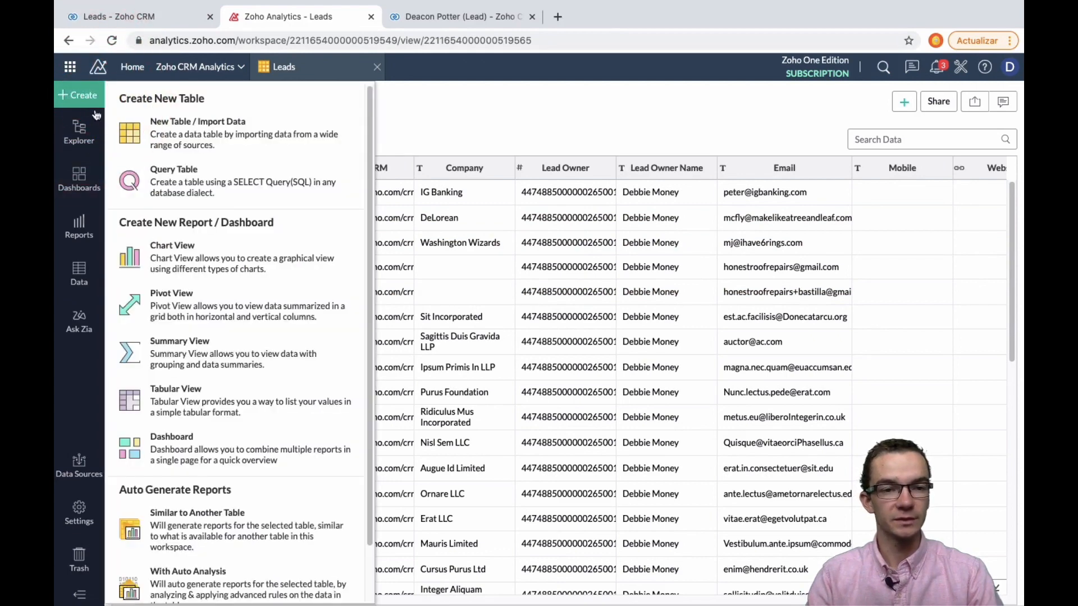
click(191, 270)
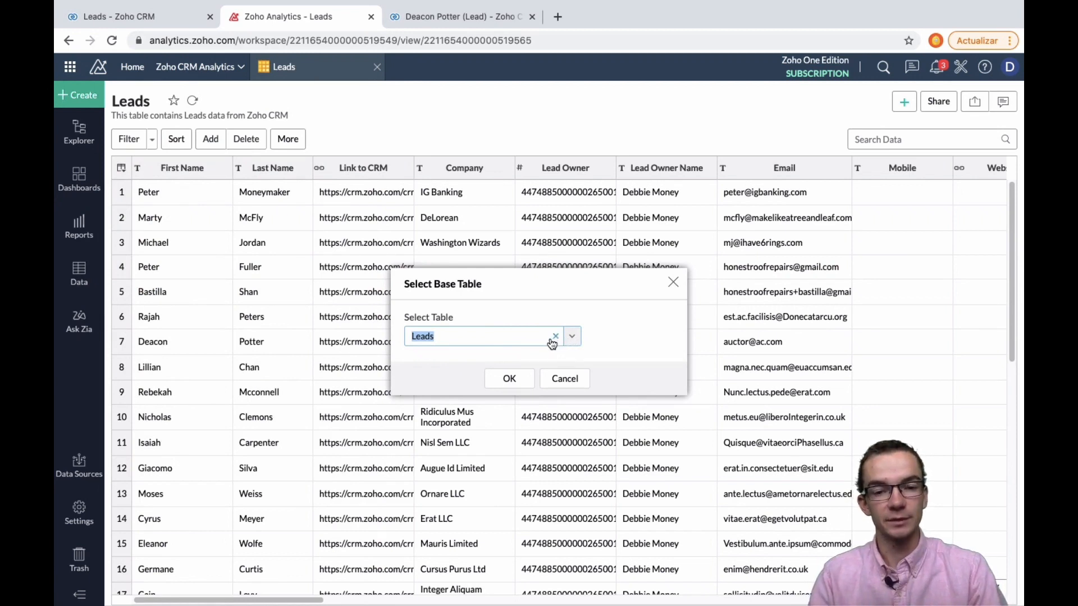
click(522, 379)
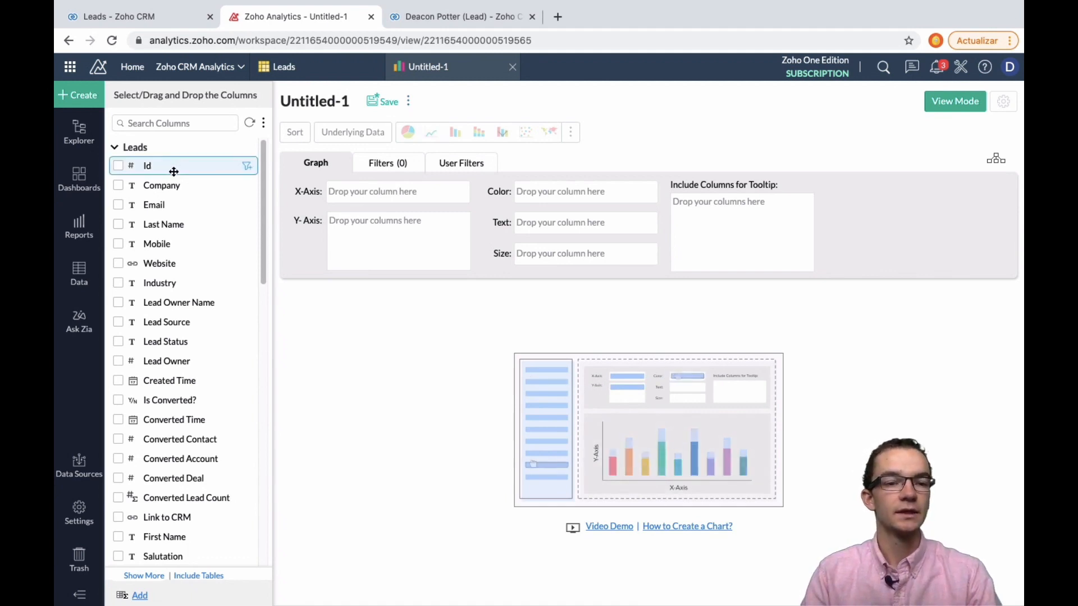
Step: Look through the available Leads columns, and place Lead Source on the X-axis and Id on the Y-axis
scroll(201, 319, down, 5)
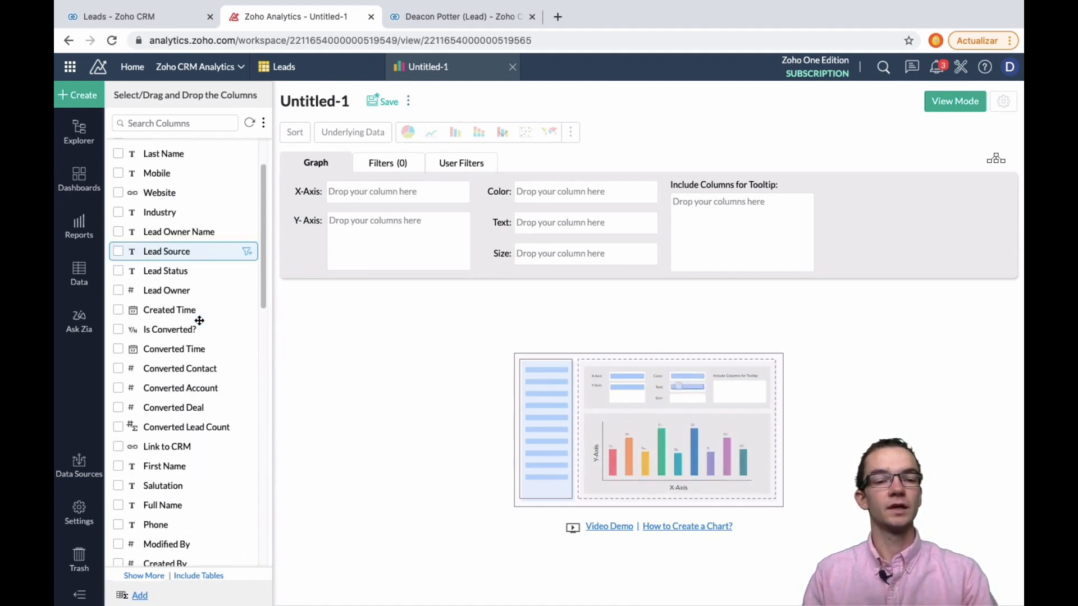
scroll(200, 320, down, 13)
scroll(199, 322, up, 18)
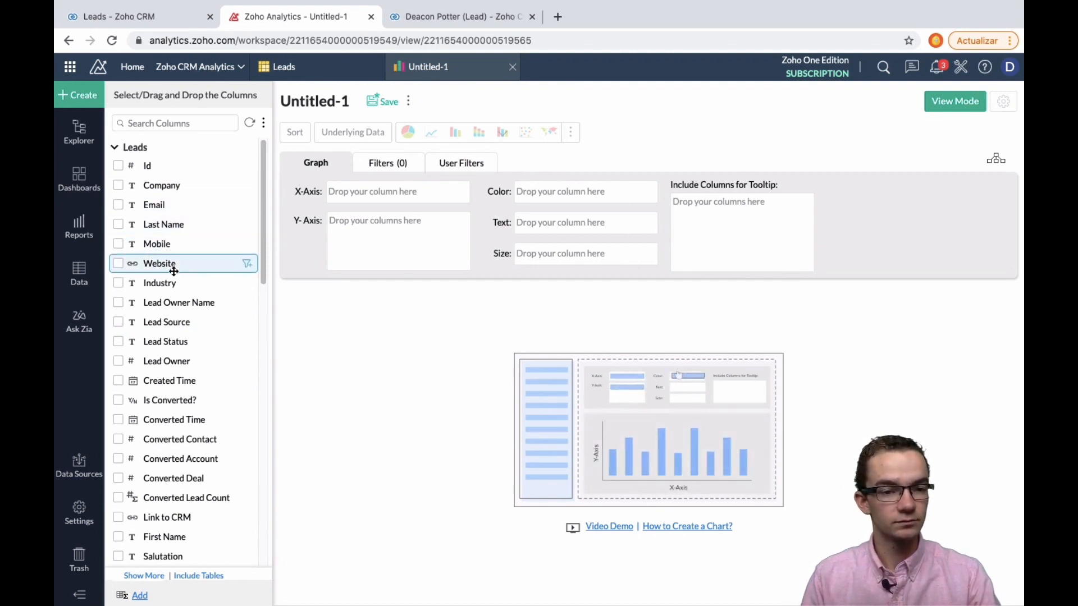
scroll(174, 271, down, 1)
drag(170, 311, 392, 190)
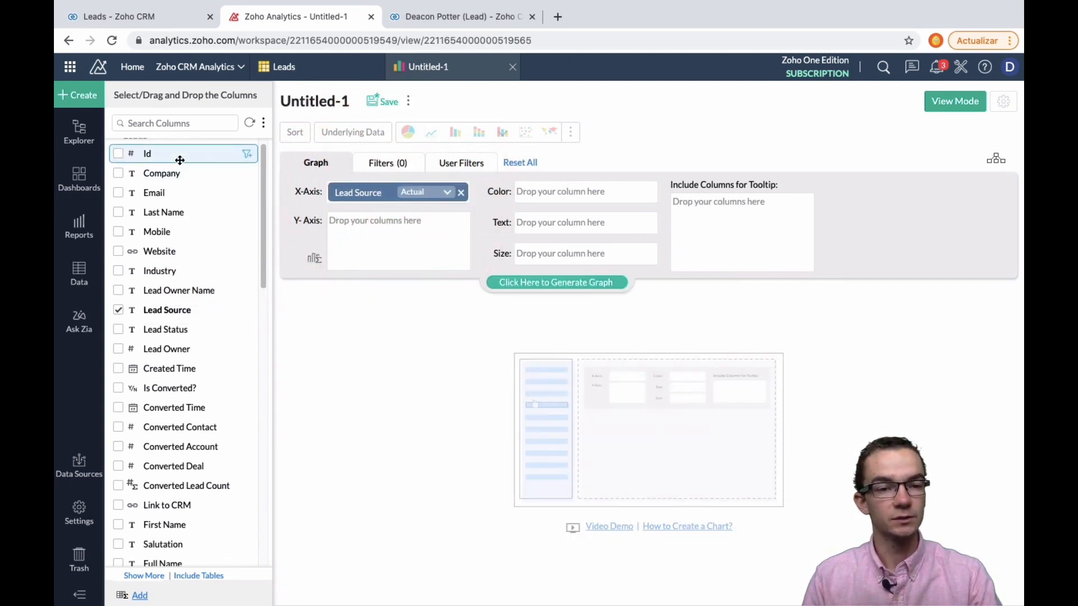
drag(192, 160, 406, 255)
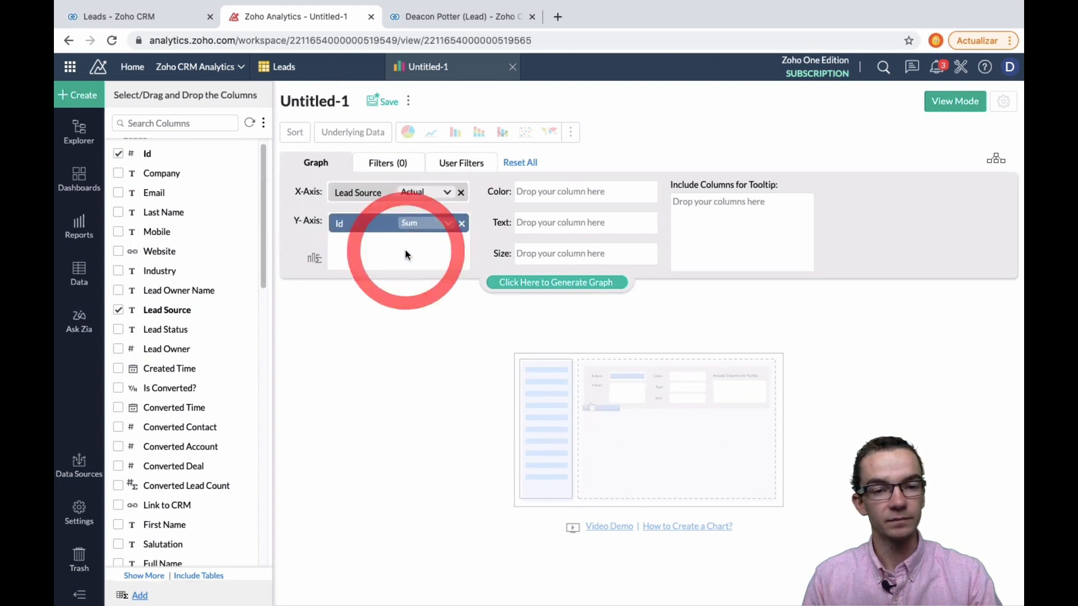
Step: Set the Y-axis Id to Distinct Count and generate the graph
click(446, 225)
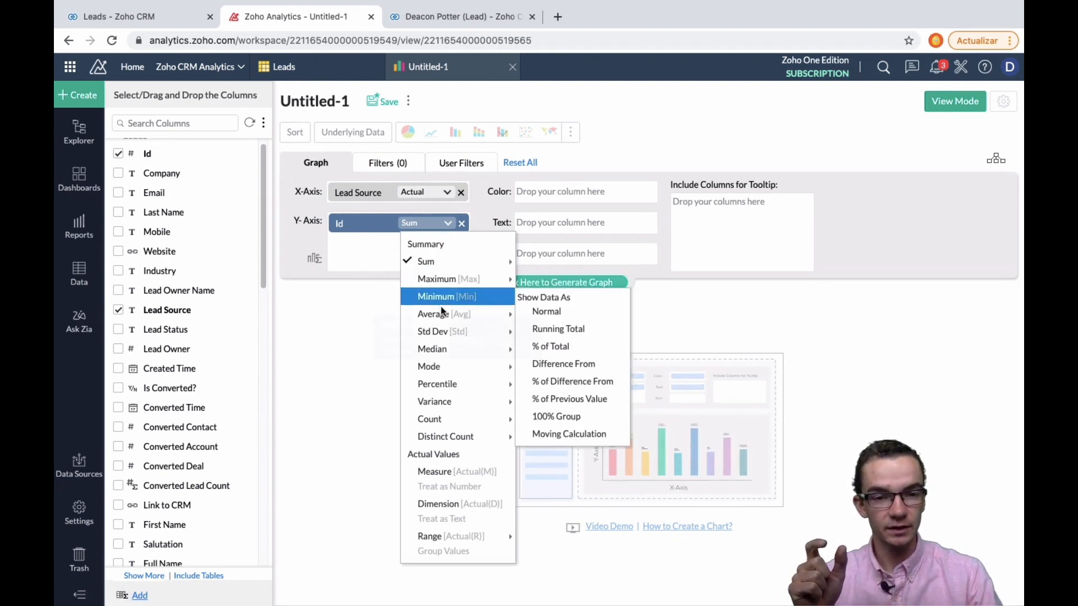
mouse_move(461, 440)
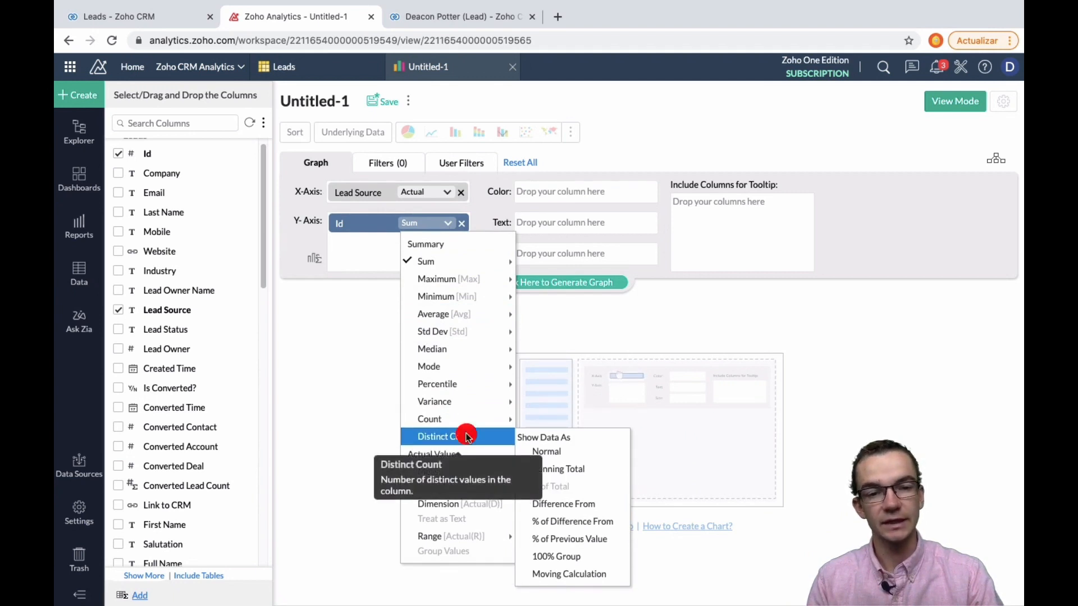
click(466, 436)
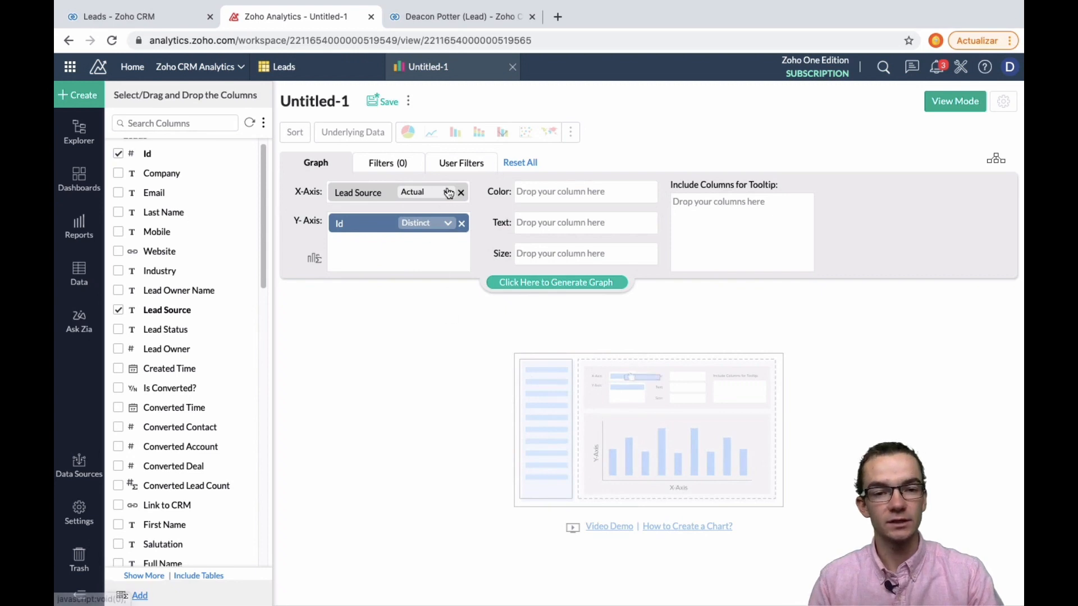
click(543, 285)
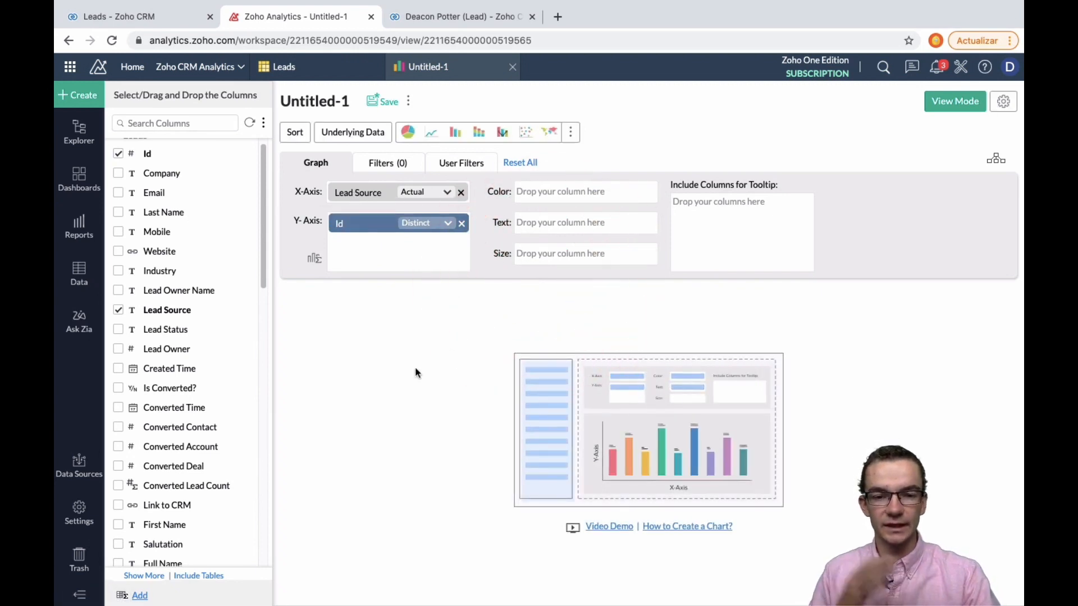
Step: Inspect the bars of the leads-by-source chart and review the function options for Lead Source and Id on the axes
mouse_move(481, 428)
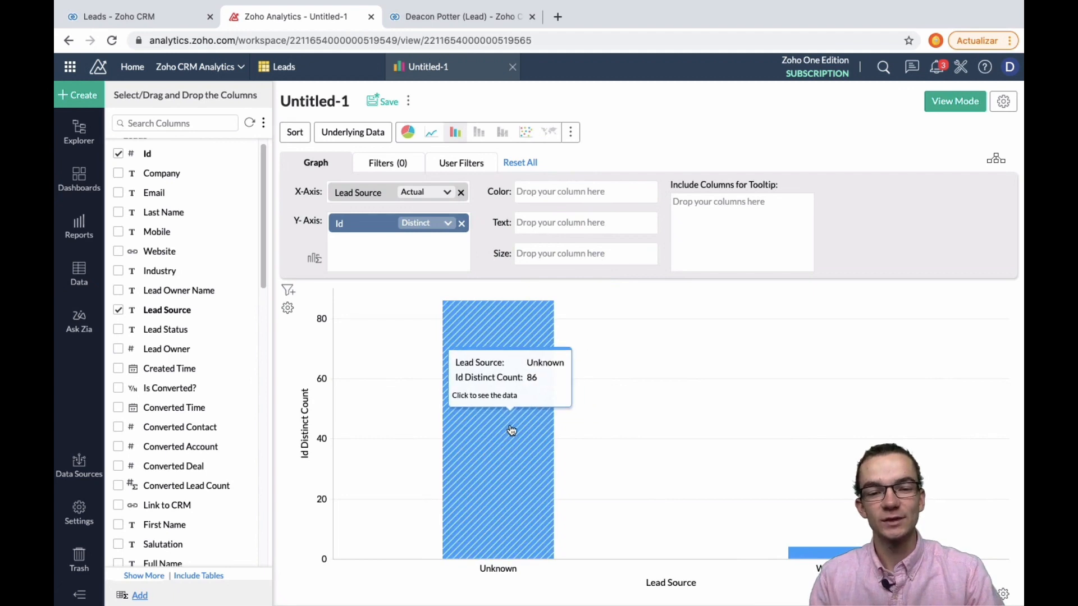
mouse_move(824, 557)
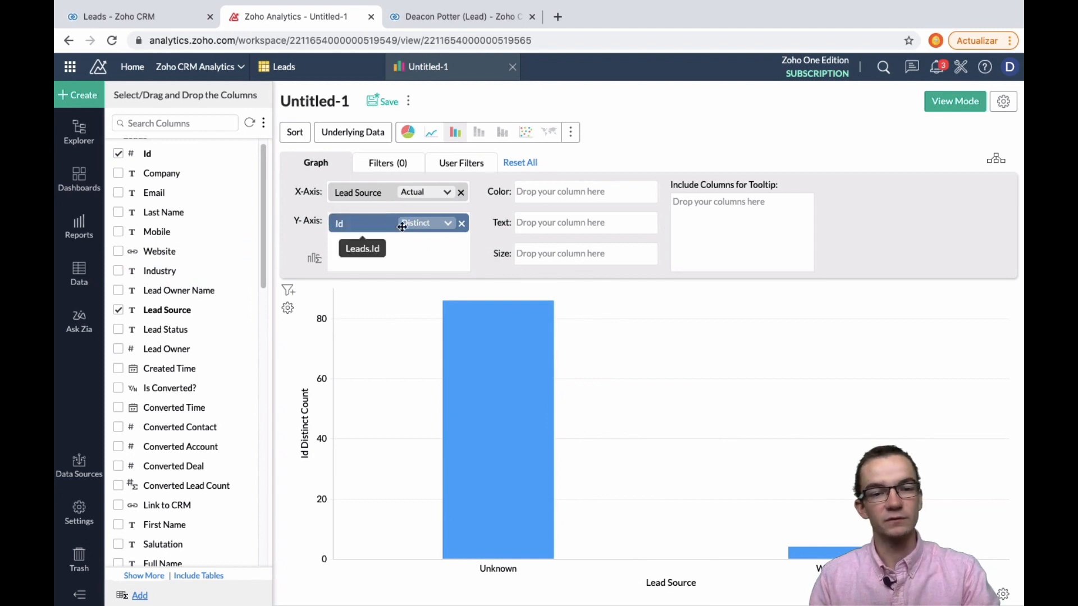
click(444, 194)
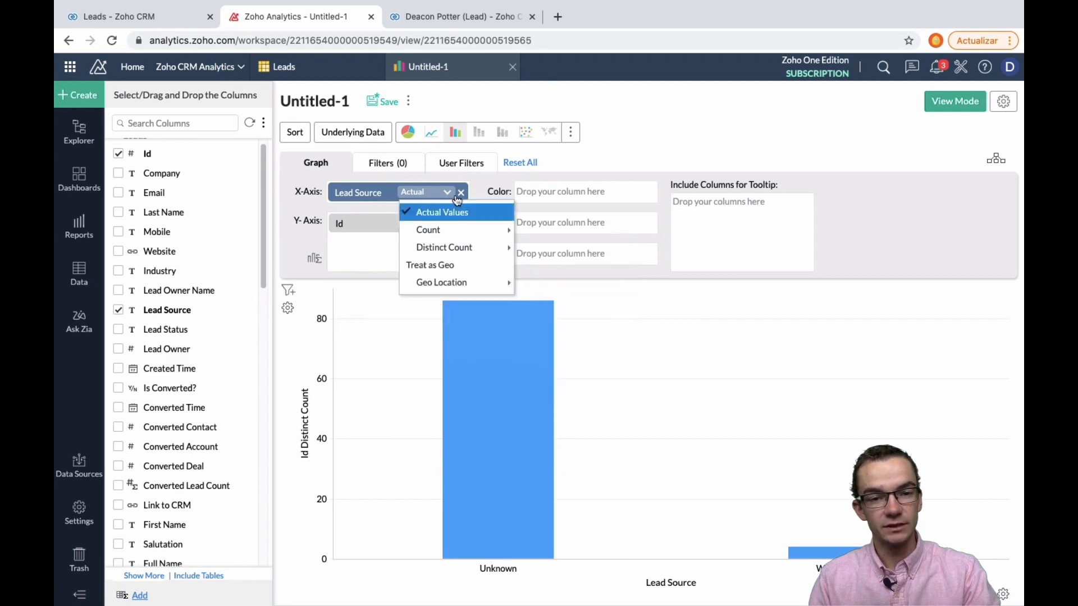
click(388, 245)
click(448, 223)
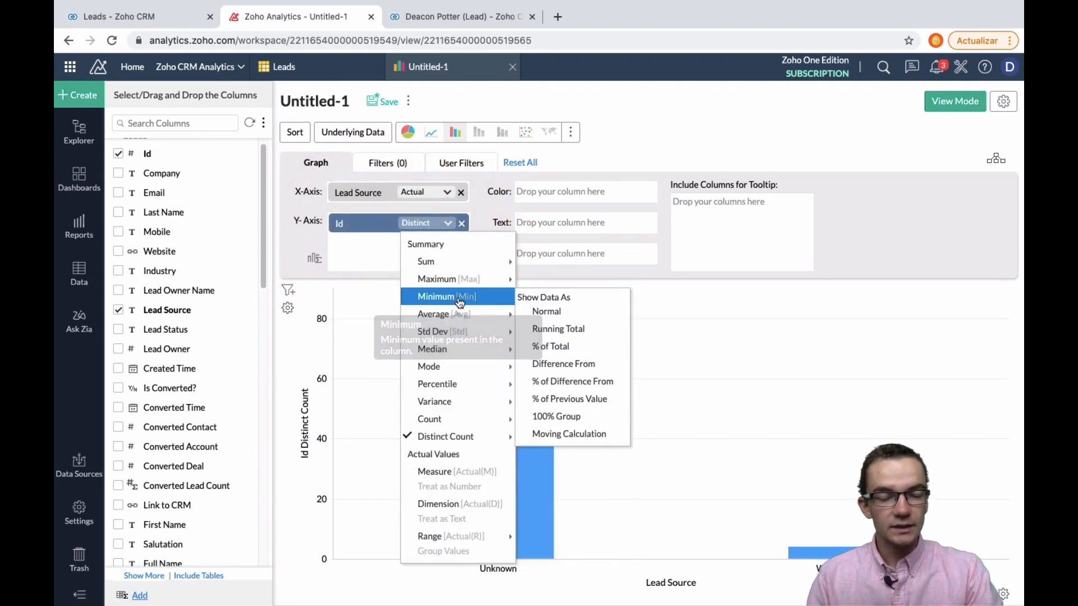
click(387, 281)
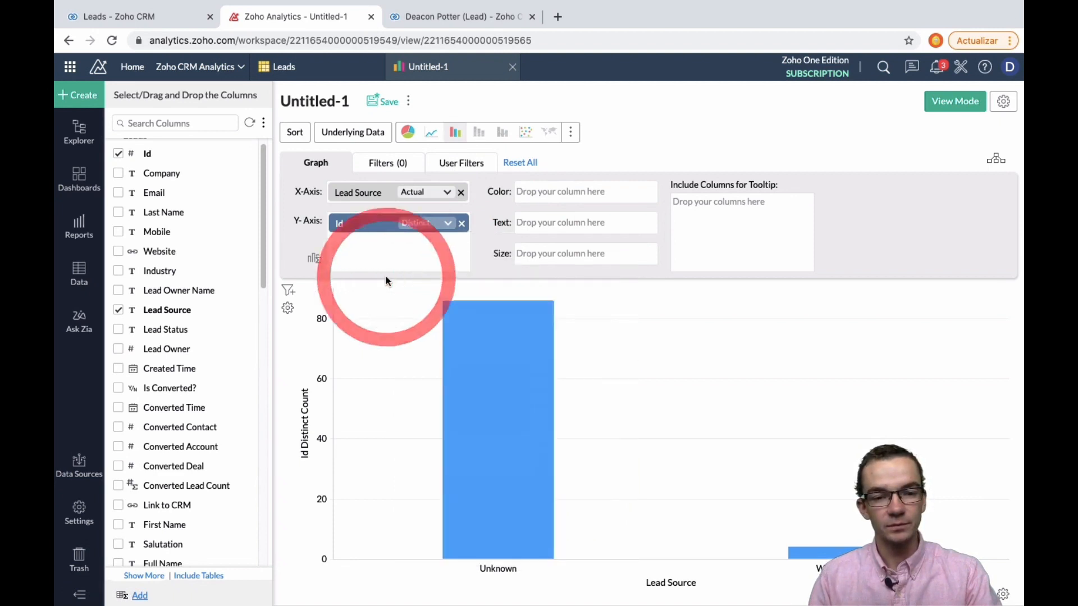
Step: Add a Lead Source filter that excludes Unknown, and regenerate the graph
click(382, 164)
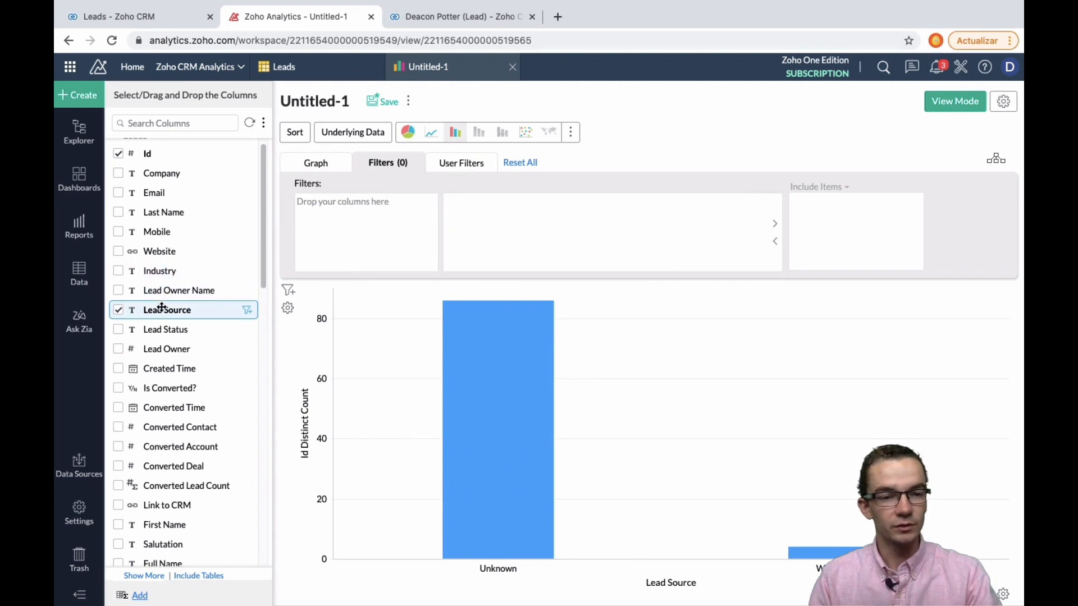
drag(160, 311, 349, 233)
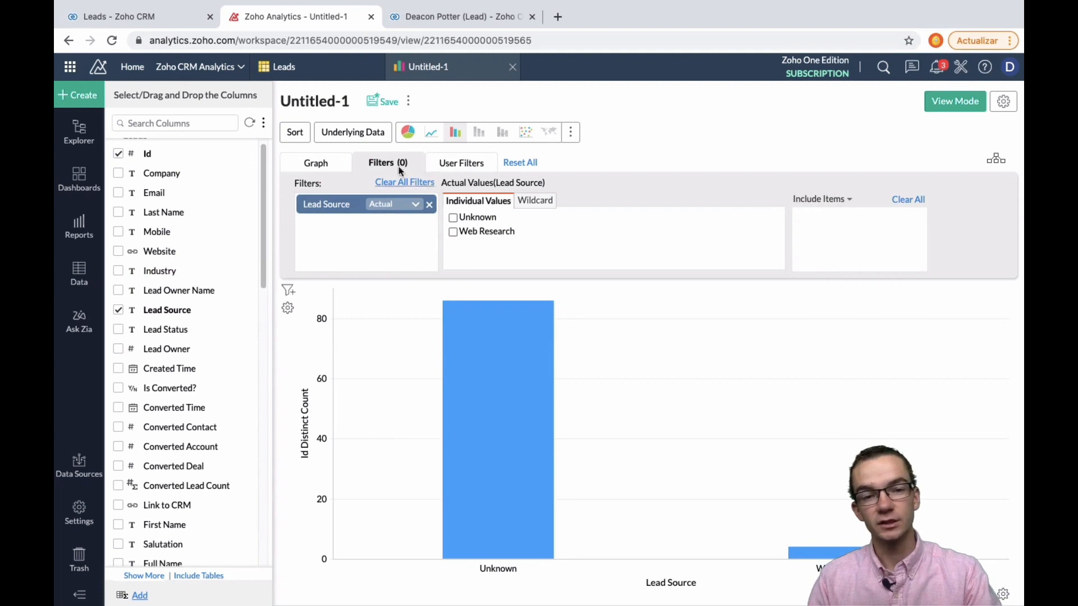
click(453, 232)
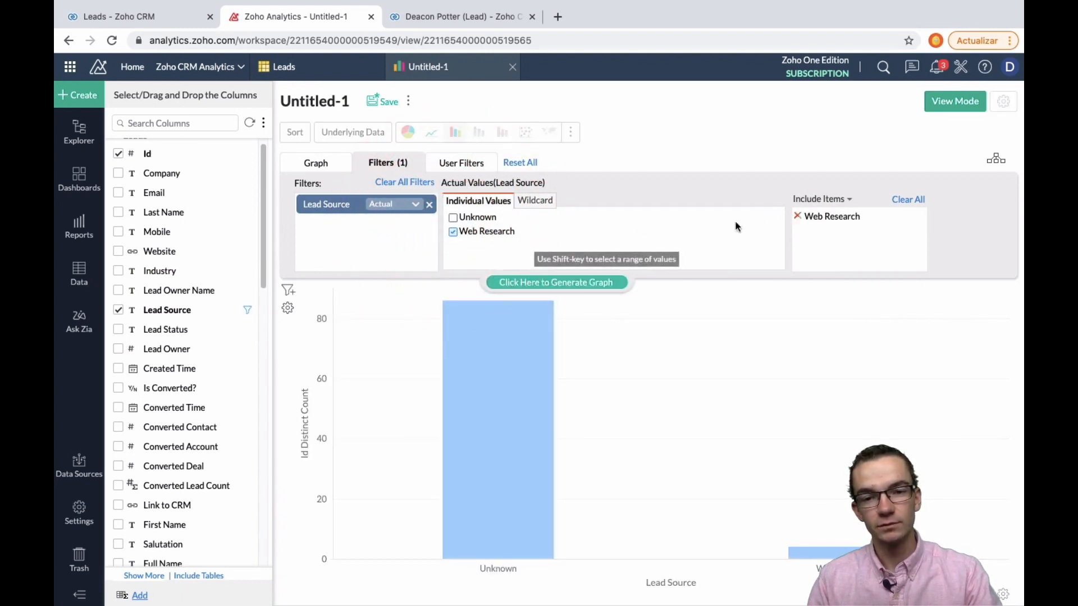
click(457, 218)
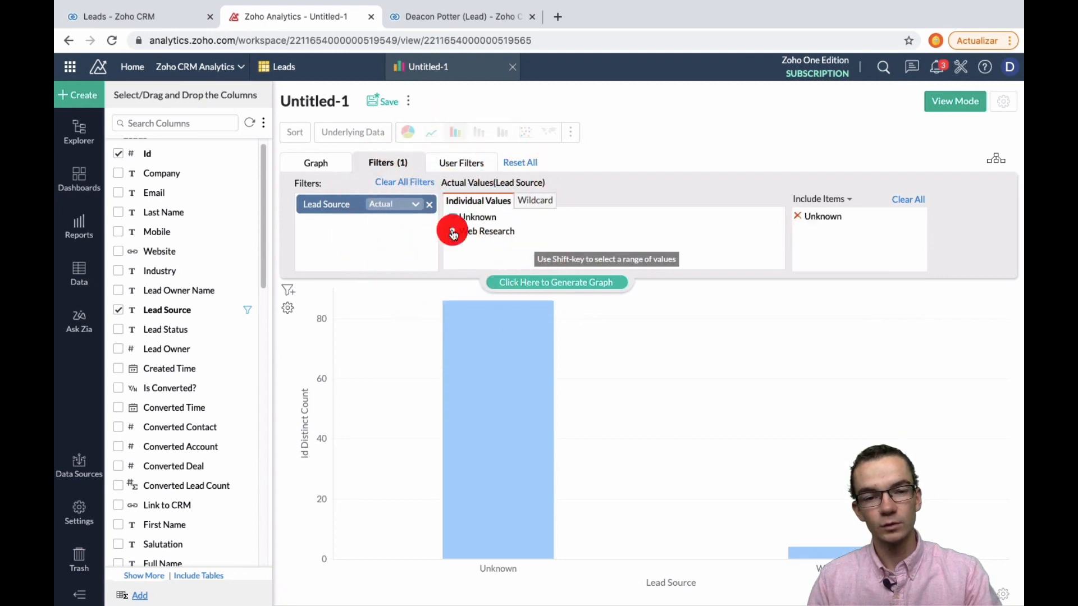
click(796, 201)
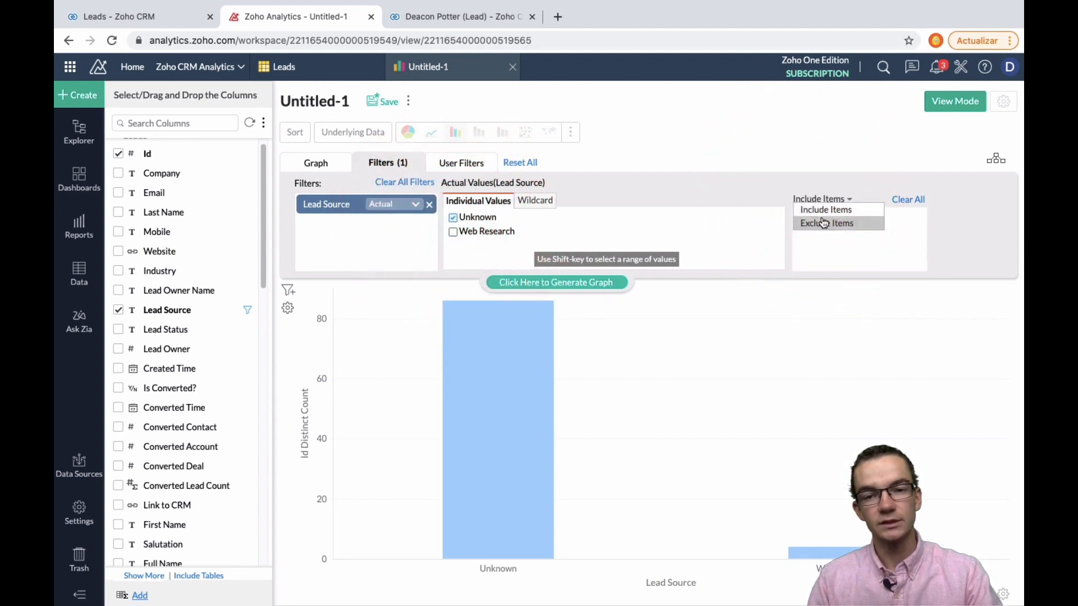
click(825, 222)
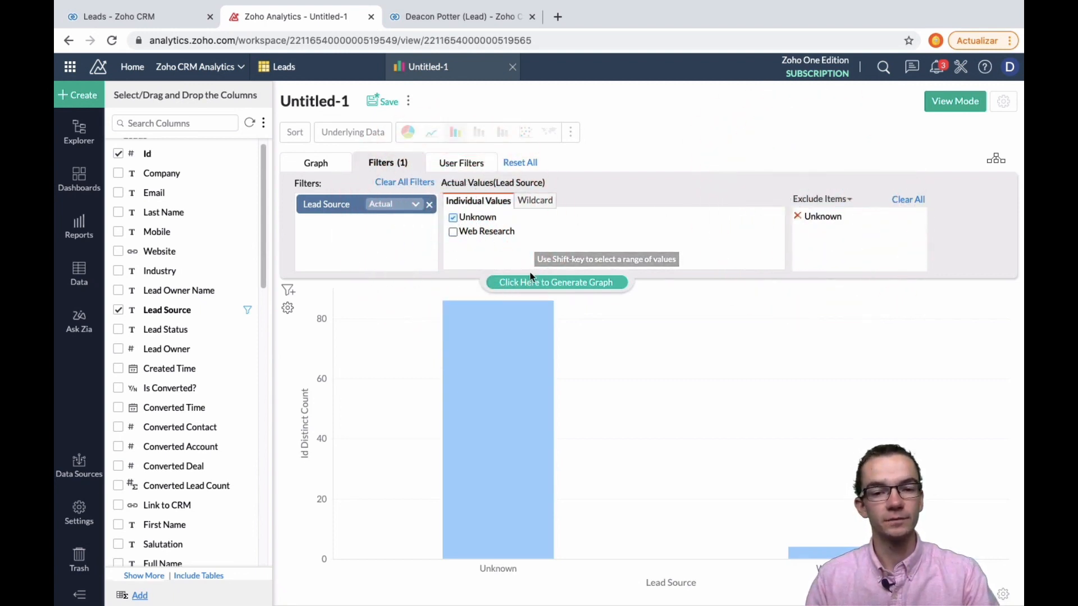
click(540, 281)
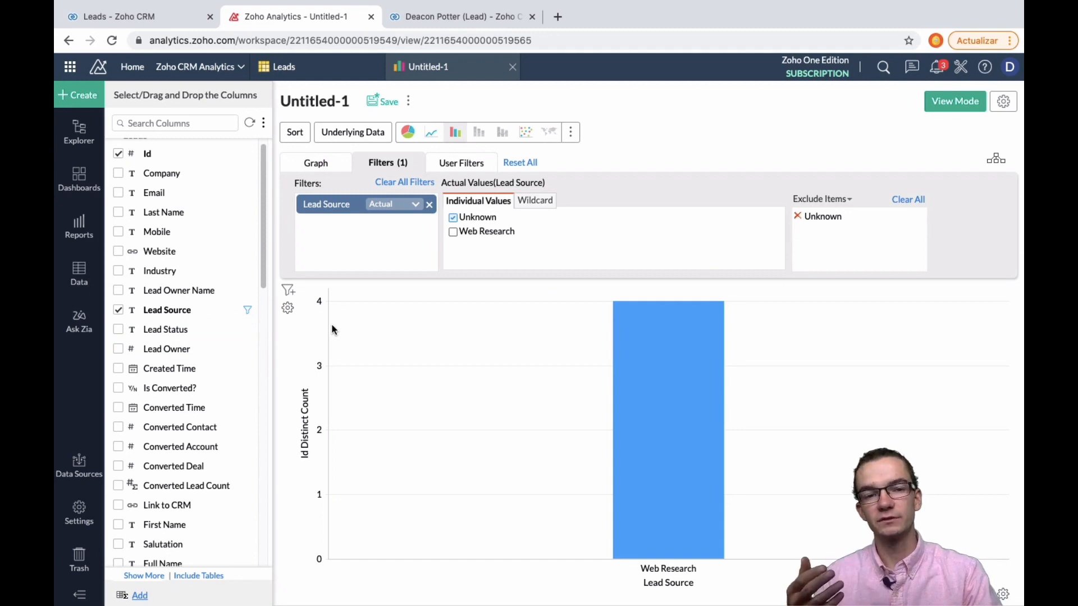
Step: Display the data as a pie chart, and regenerate it without the Lead Source filter
click(409, 133)
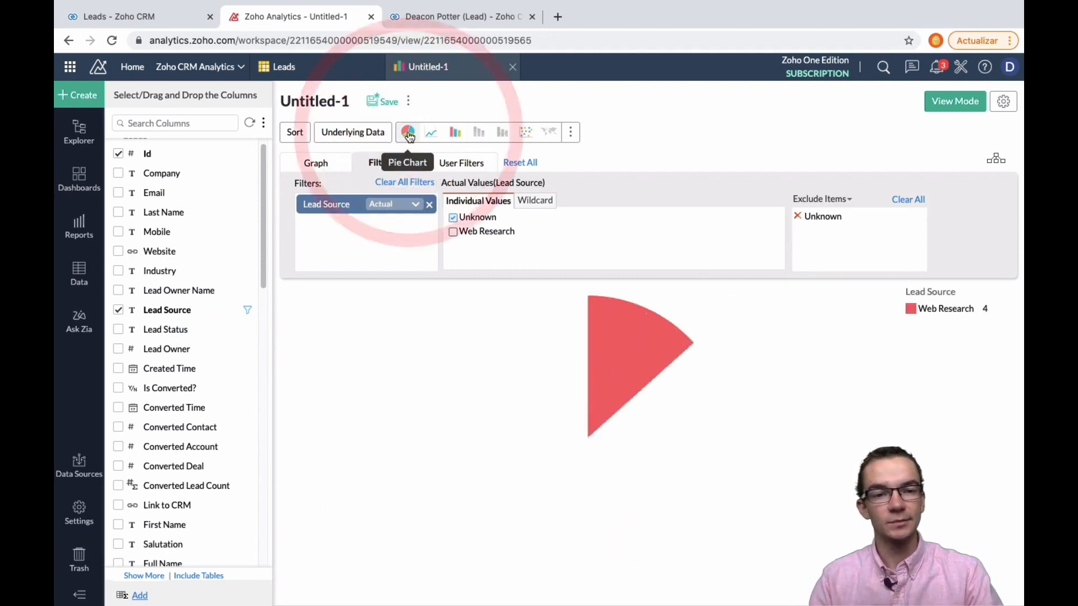
click(429, 206)
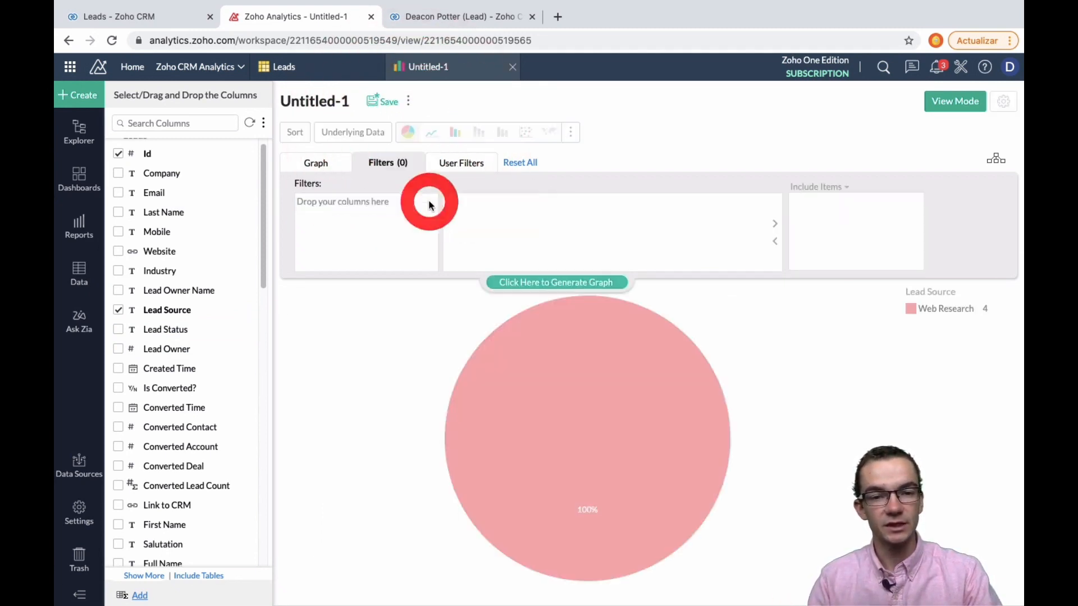
click(520, 283)
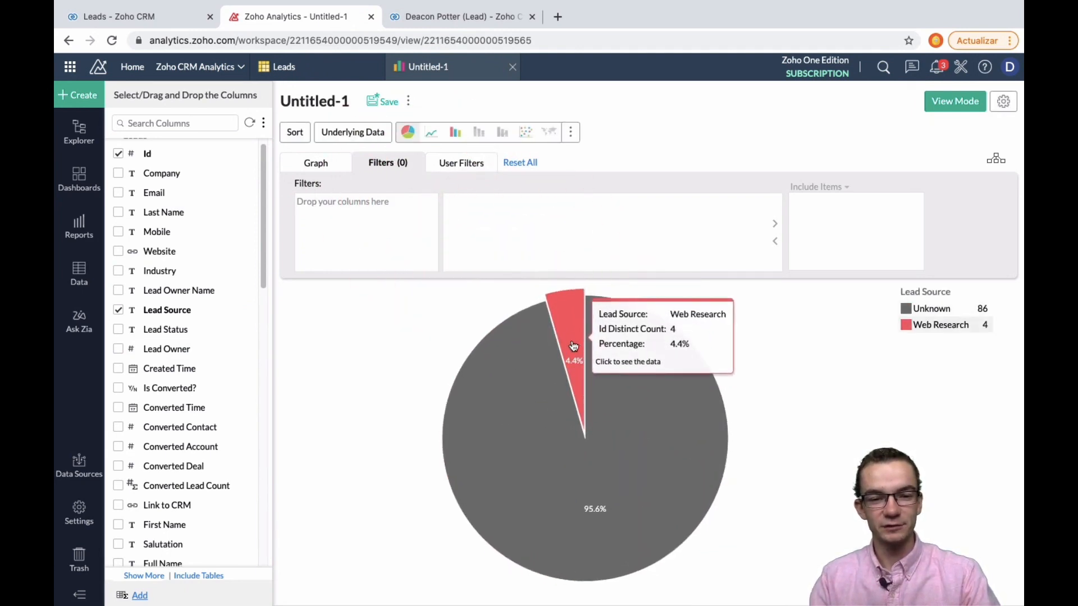
Step: Preview the leads by source as a line chart and a scattered chart, and return to the bar chart
click(435, 136)
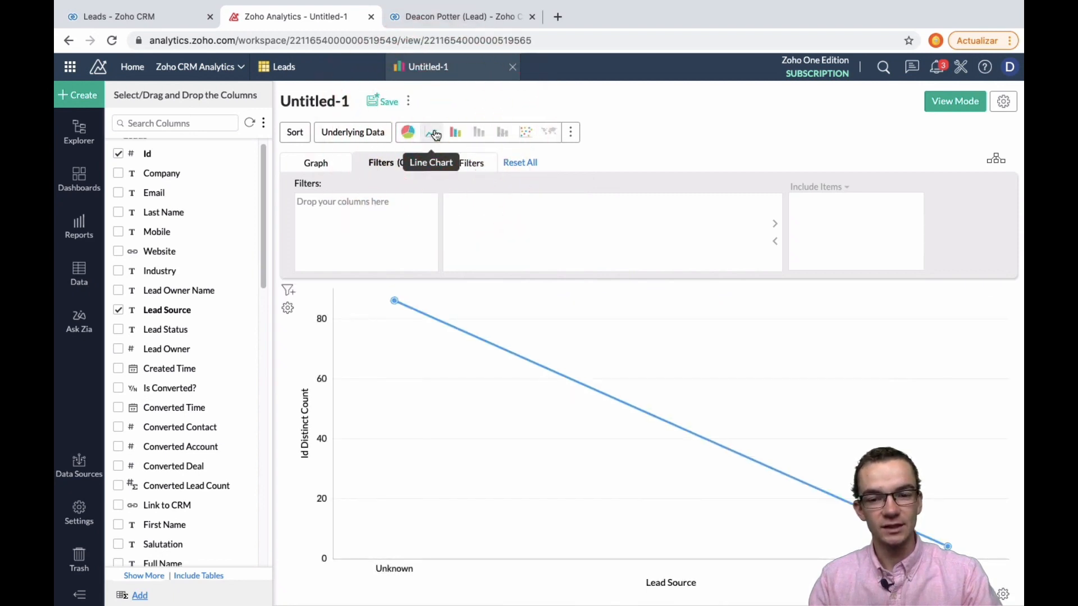
click(527, 134)
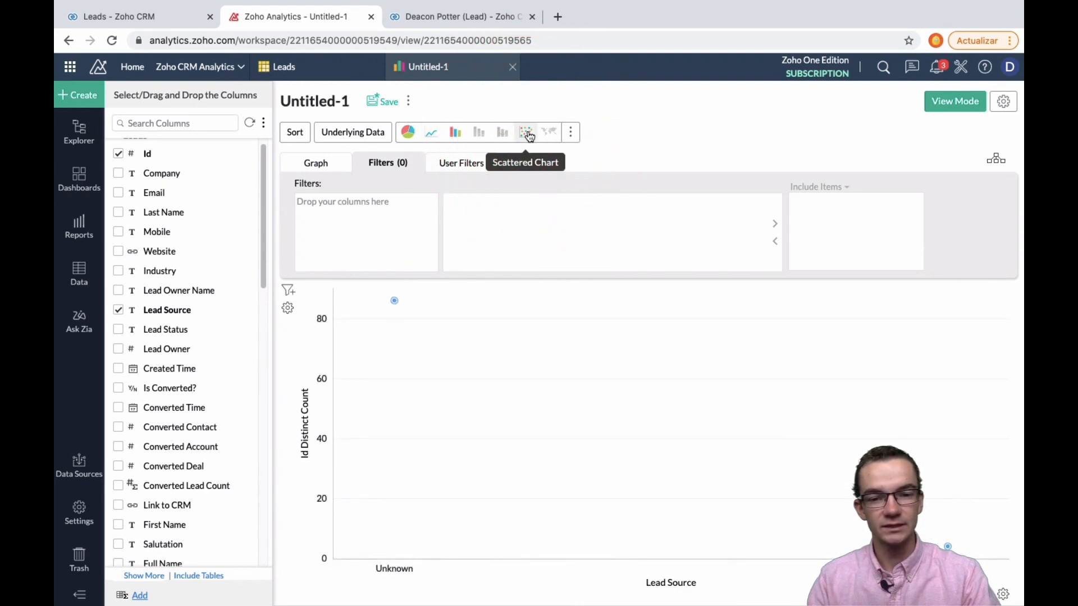
click(457, 135)
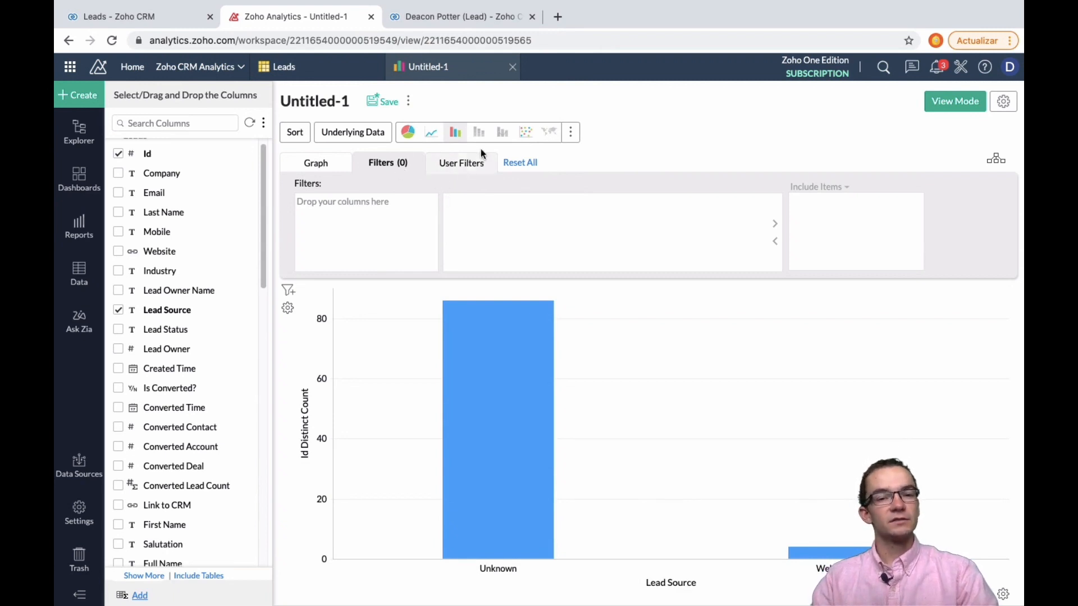
Step: Return to the graph settings, look through the available columns, and title the chart "Timeline of New Leads"
click(339, 168)
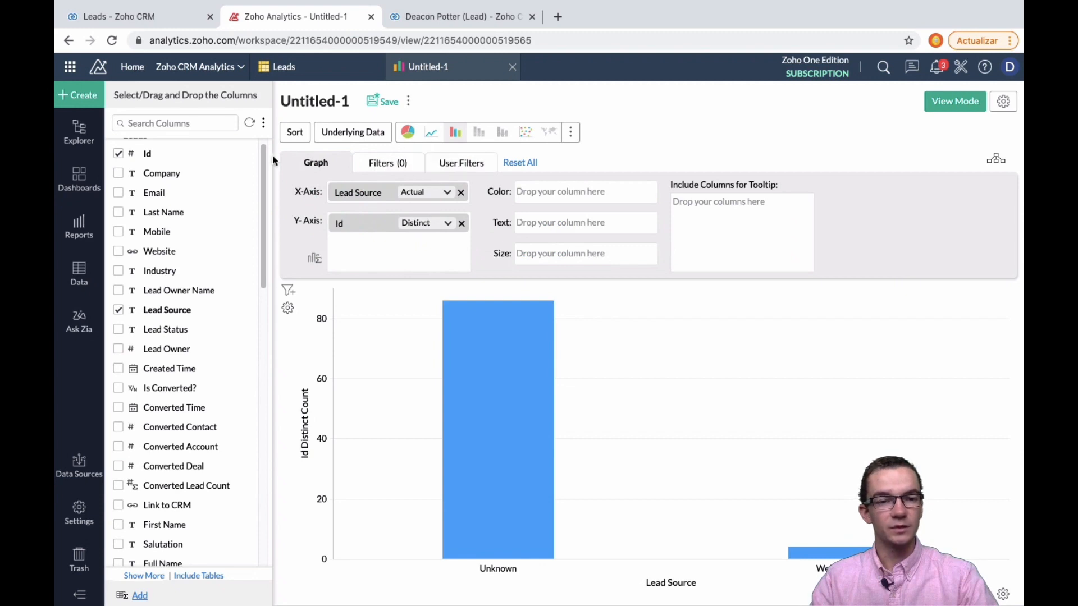
scroll(236, 292, down, 10)
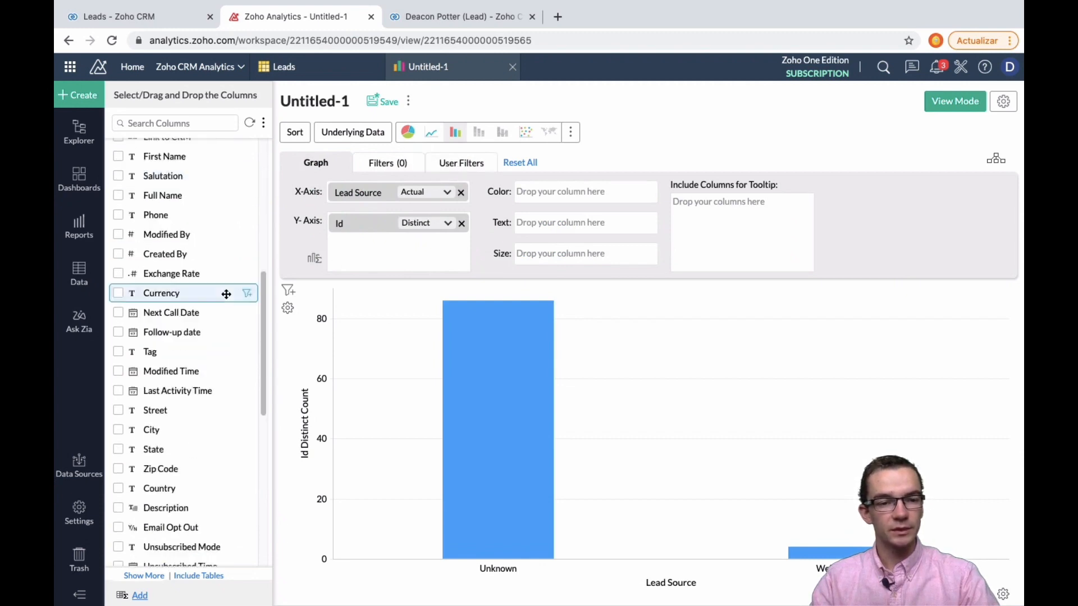
scroll(233, 296, up, 12)
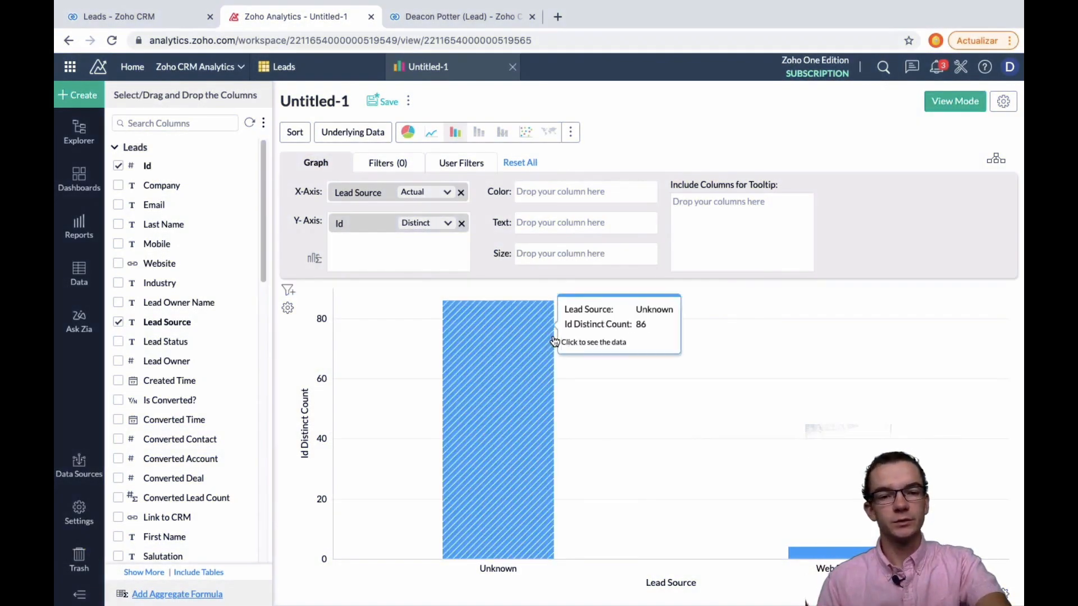
click(339, 101)
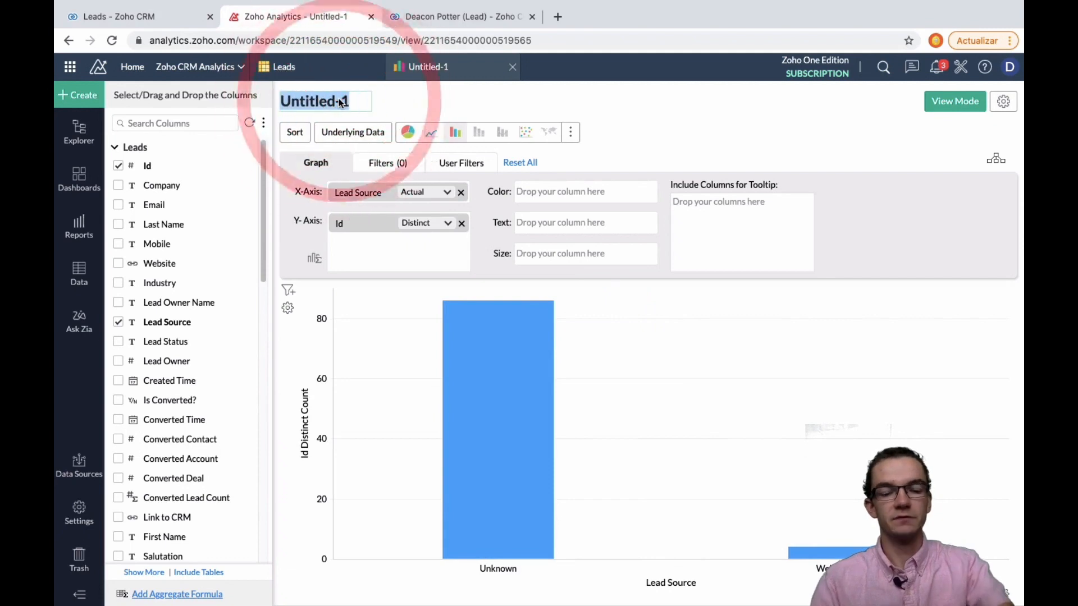
text(Timeline of new Leads)
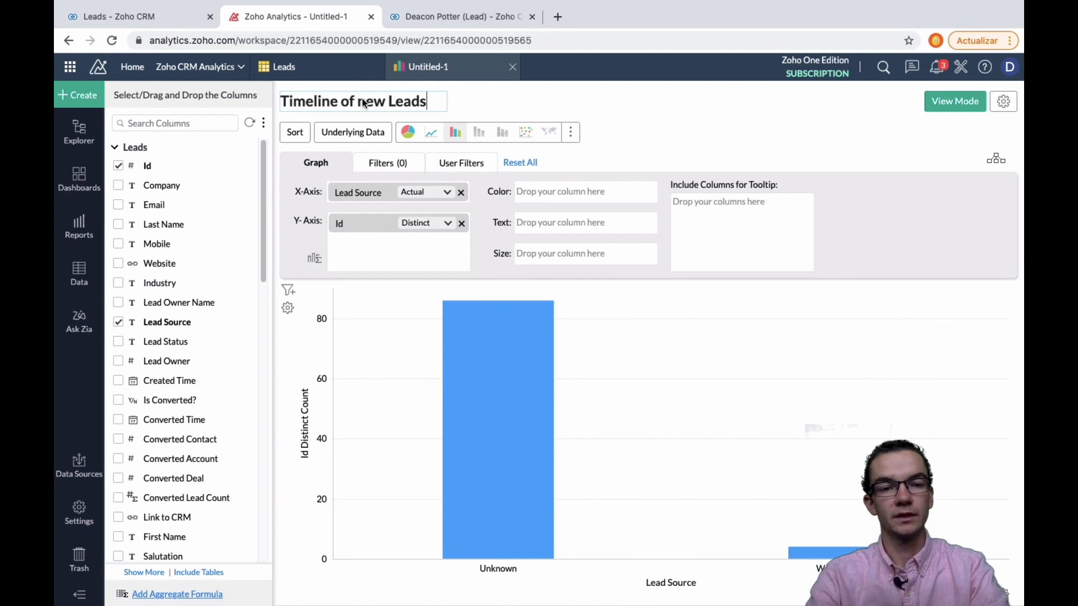
click(364, 103)
key(BackSpace)
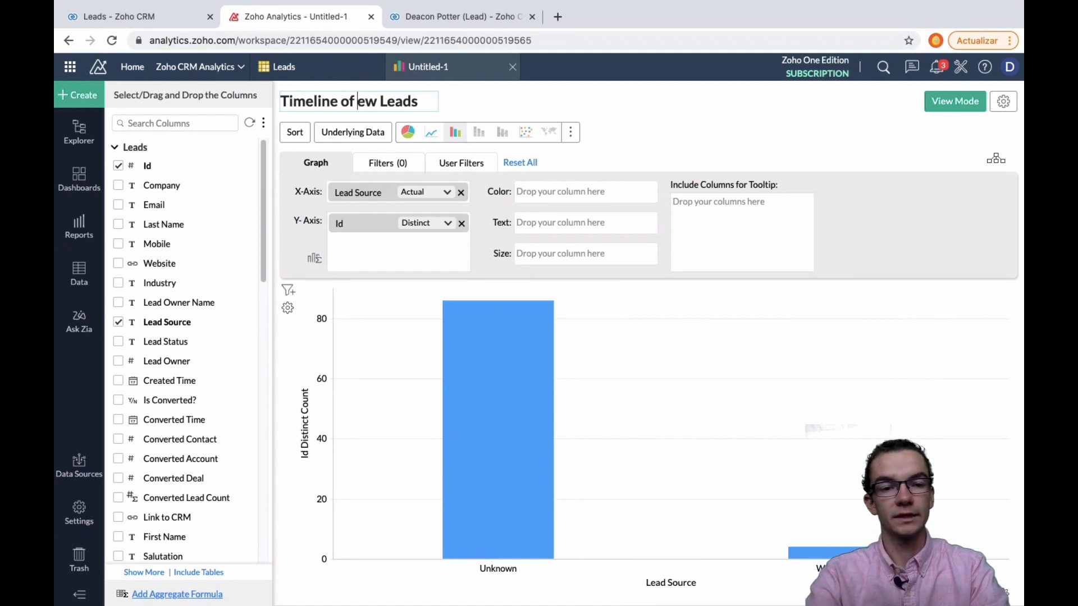
text(N)
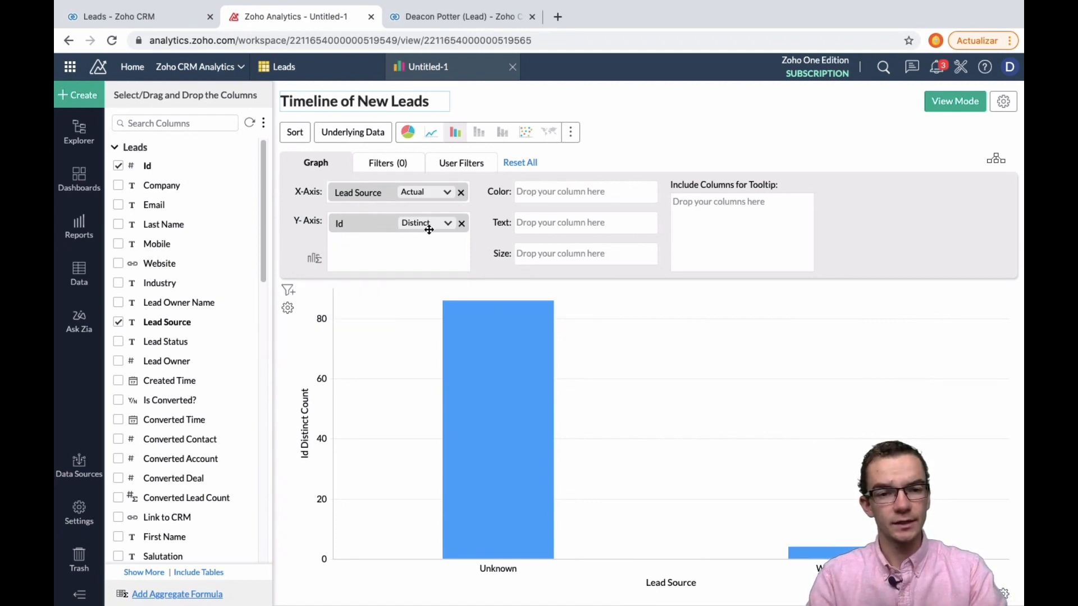
Step: Replace Lead Source on the X-axis with Created Time grouped by Month & Year, and generate the graph
click(446, 225)
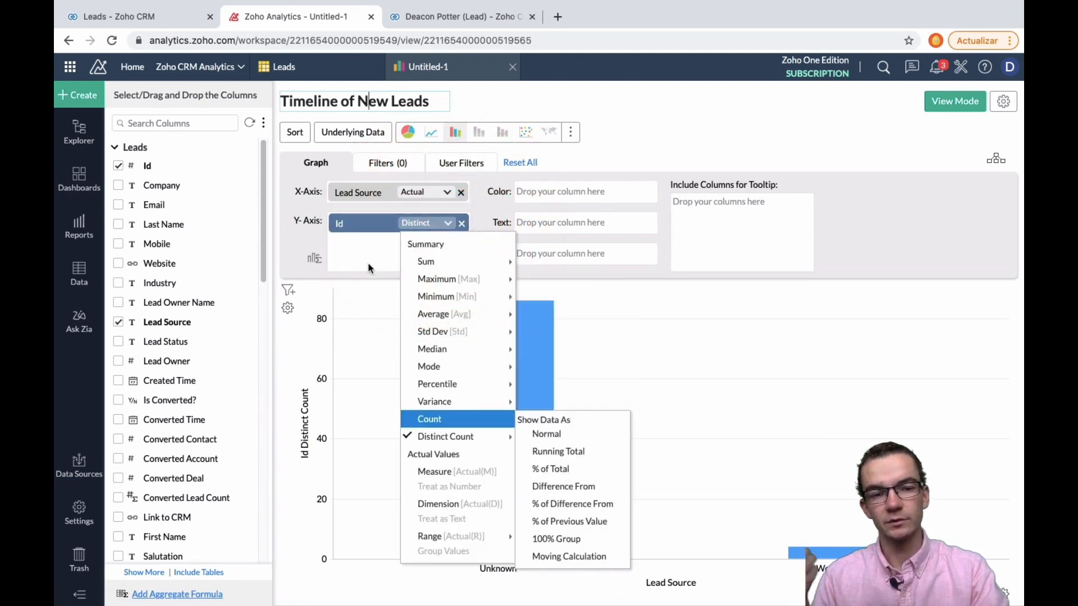
click(365, 276)
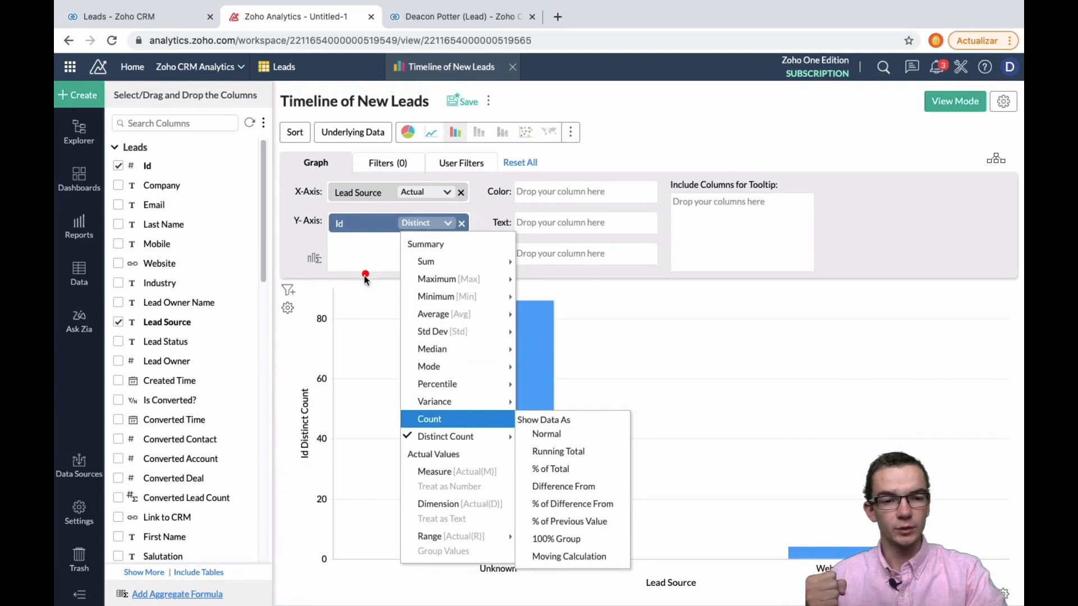
click(461, 193)
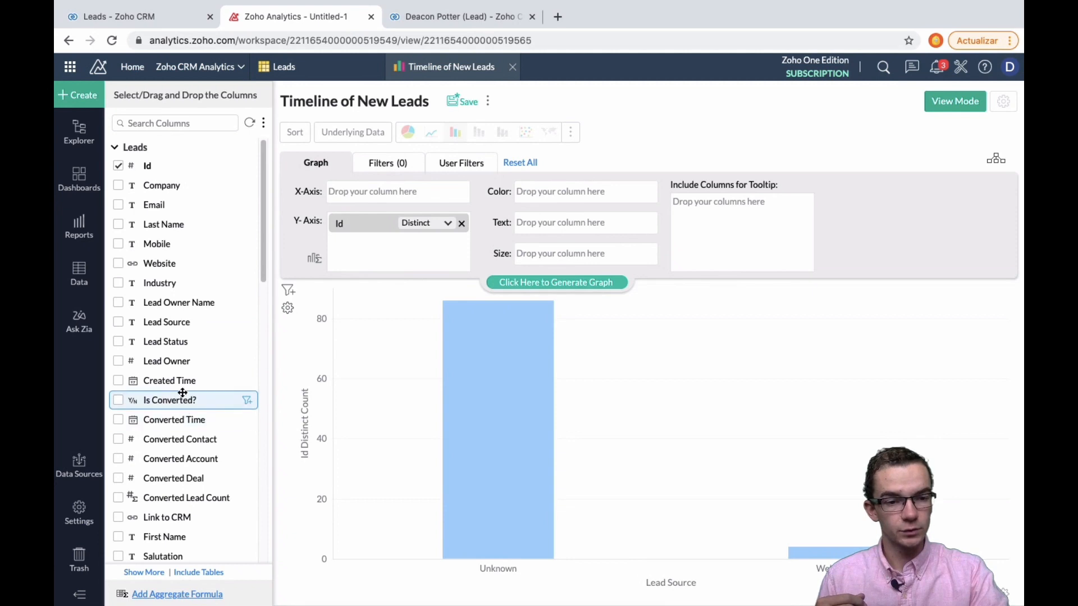
drag(184, 381, 403, 194)
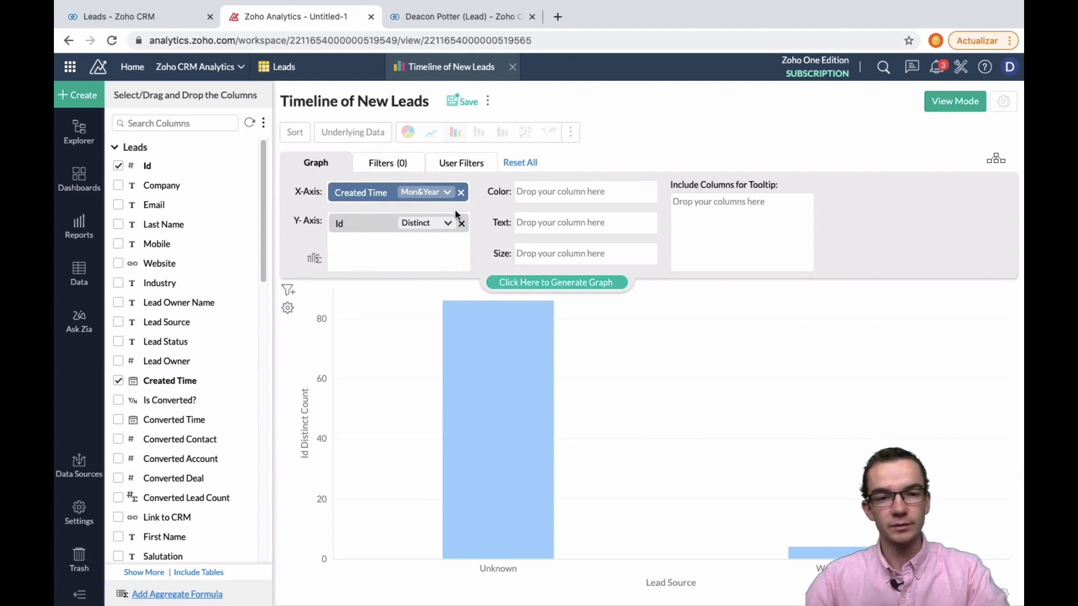
click(449, 194)
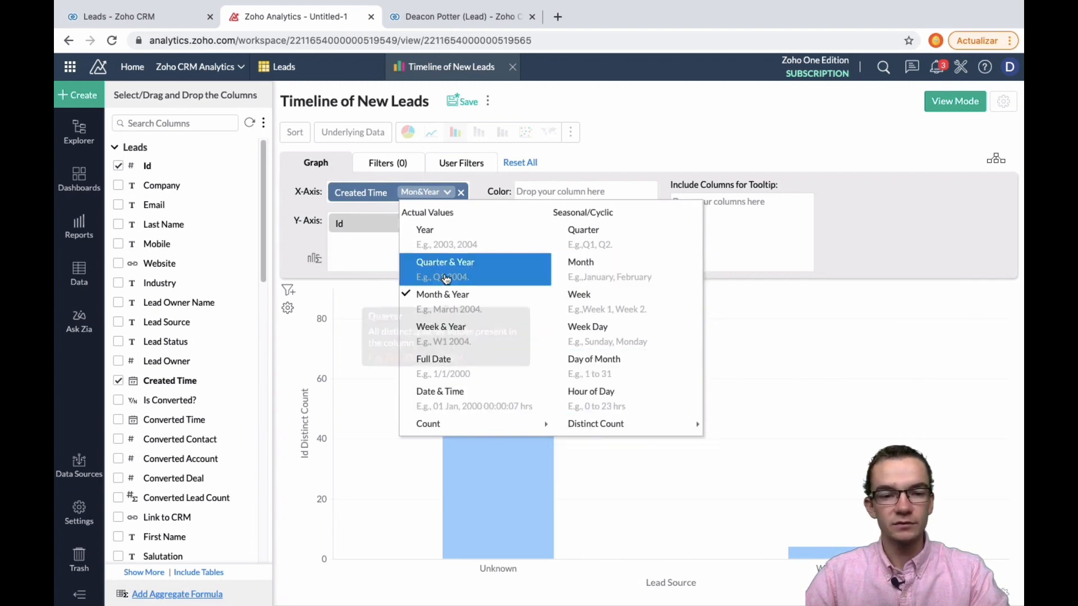
click(475, 308)
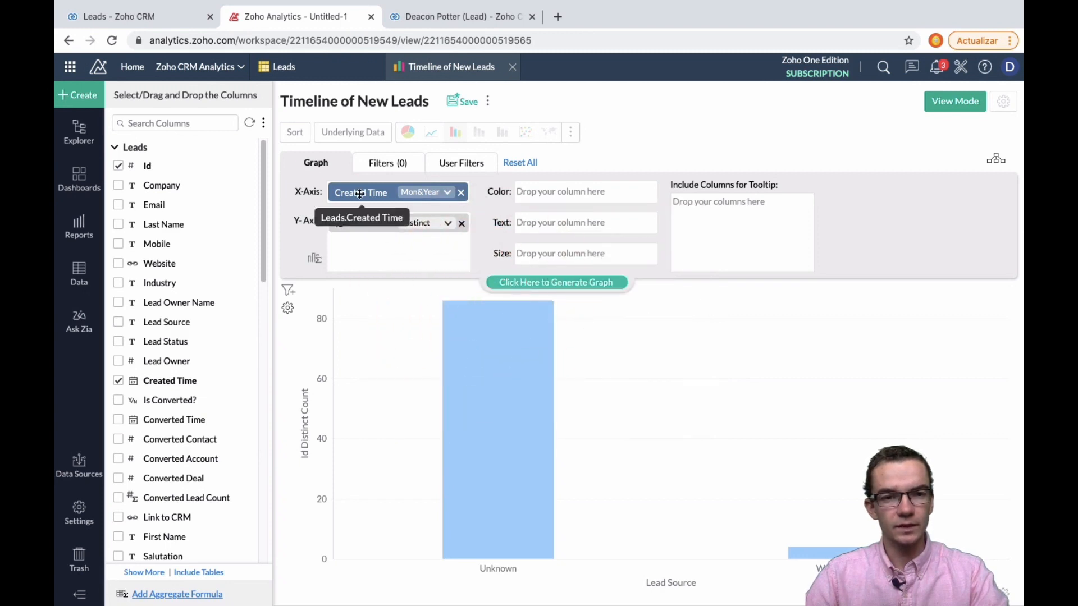
click(566, 286)
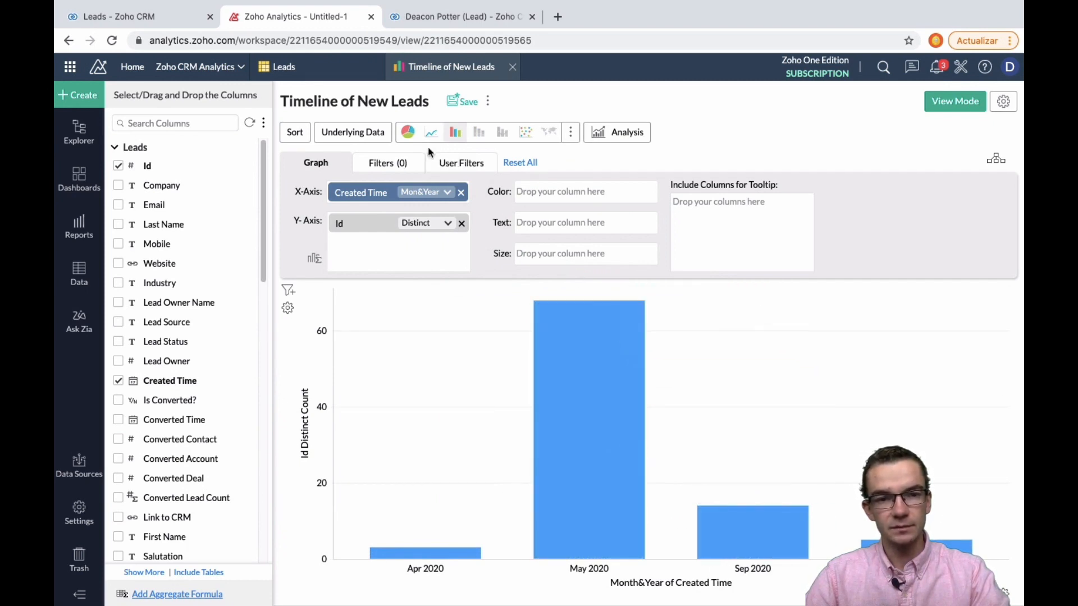
Step: Change the timeline to a line chart and inspect its Apr 2020 and May 2020 points
click(431, 133)
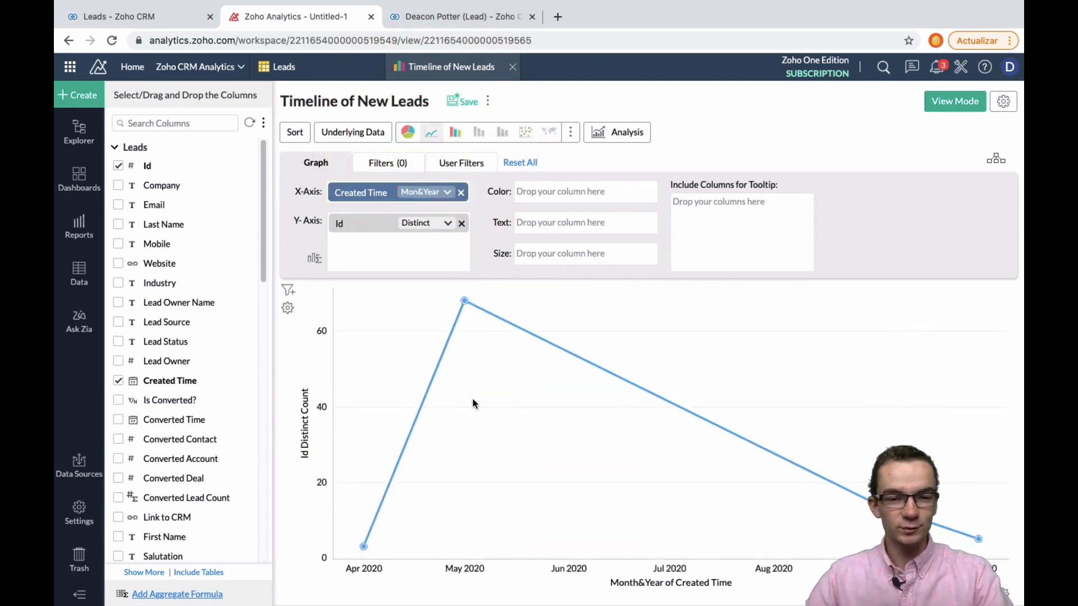
mouse_move(362, 547)
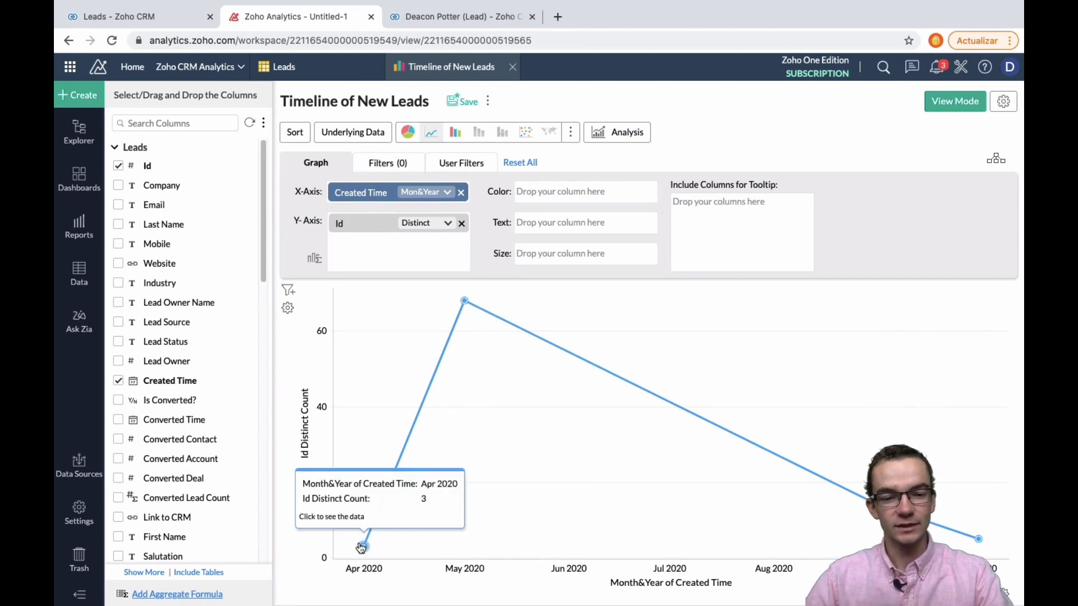
mouse_move(465, 303)
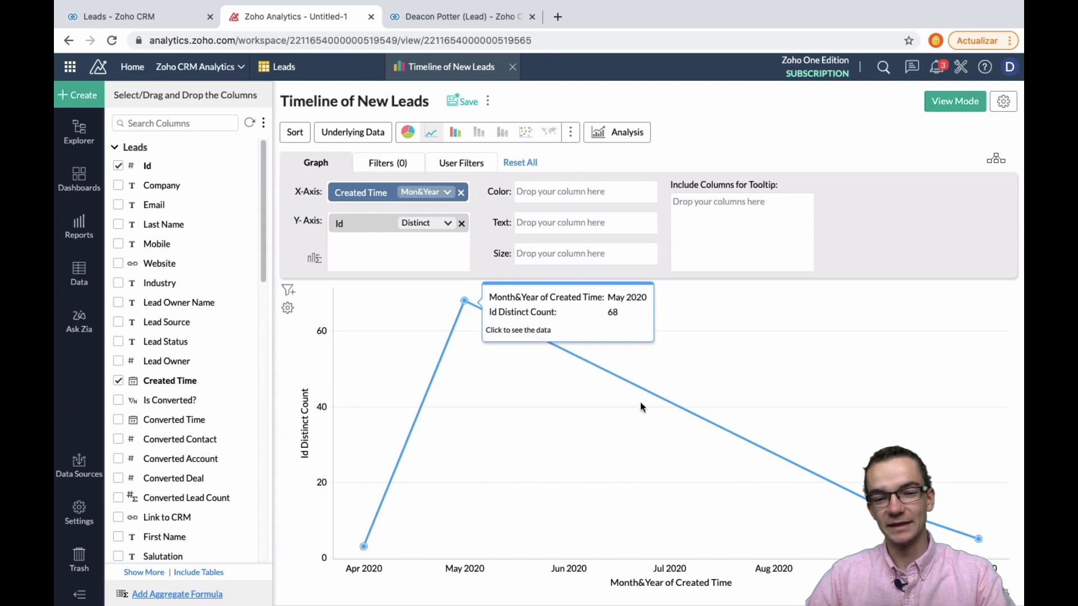
Step: Open the timeline chart's axis settings and set the X-axis label to "Month"
mouse_move(876, 505)
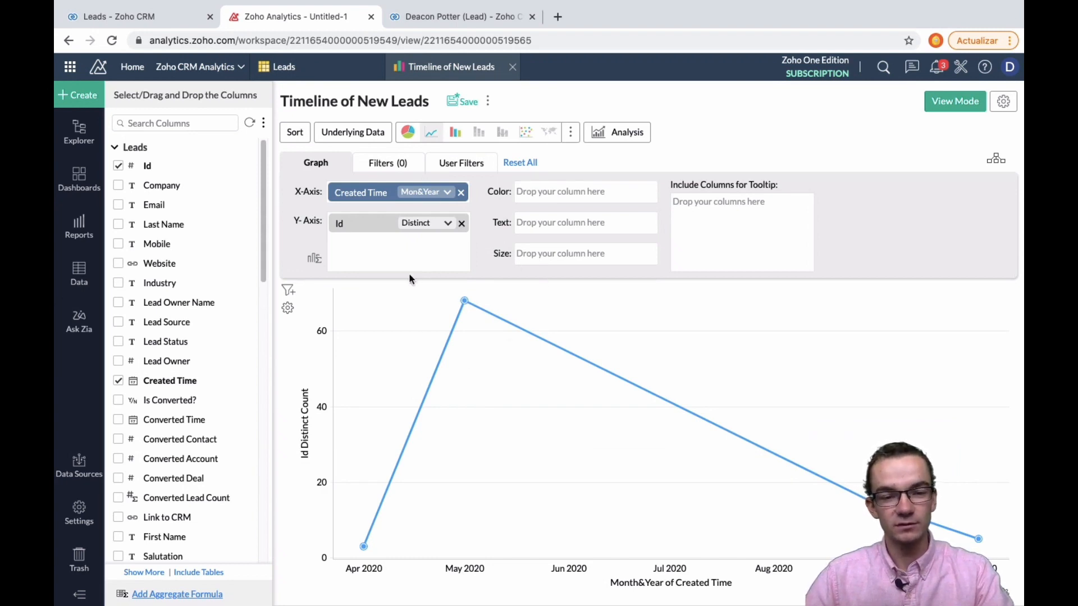
mouse_move(478, 357)
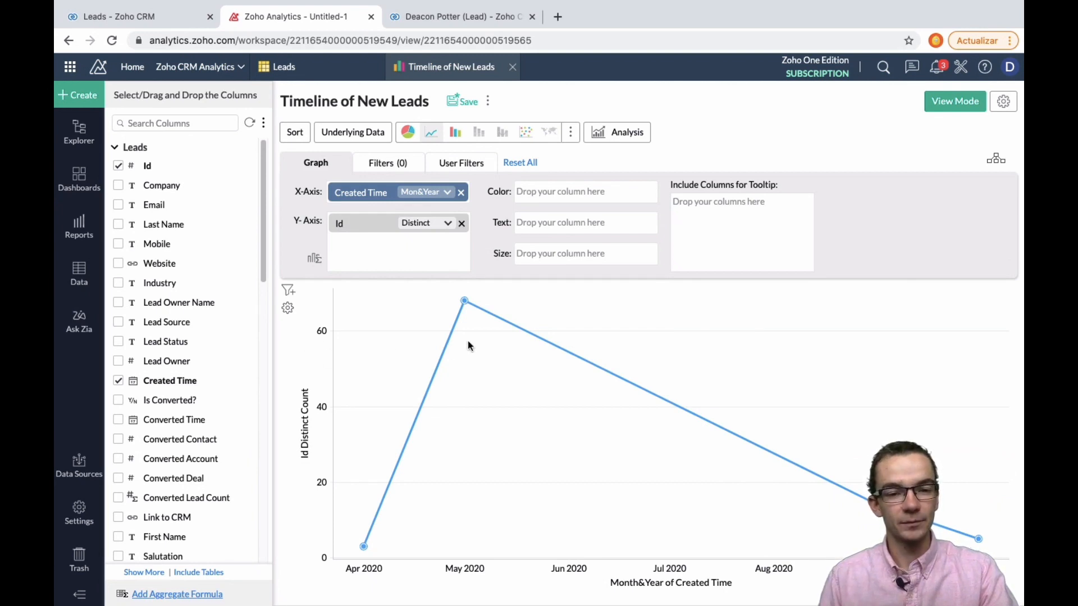
click(287, 309)
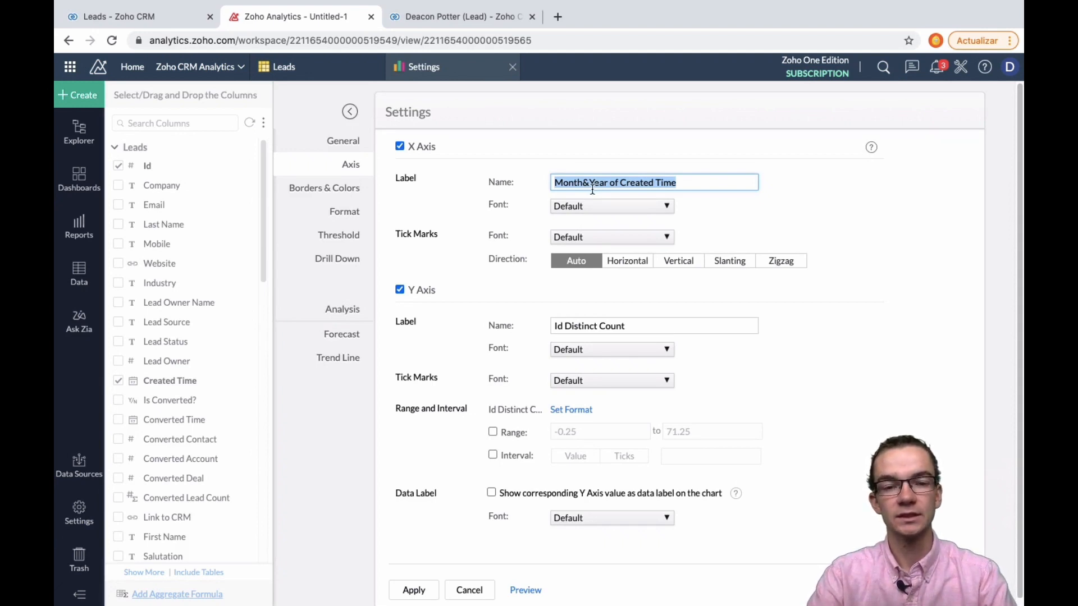
text(Lead Generated)
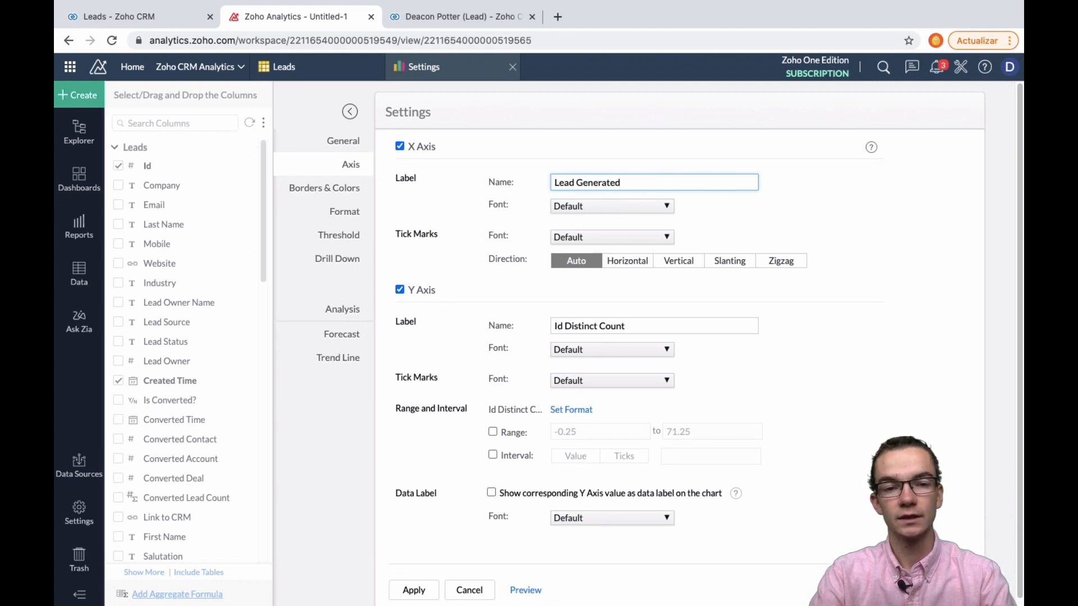
key(ctrl+a)
text(M)
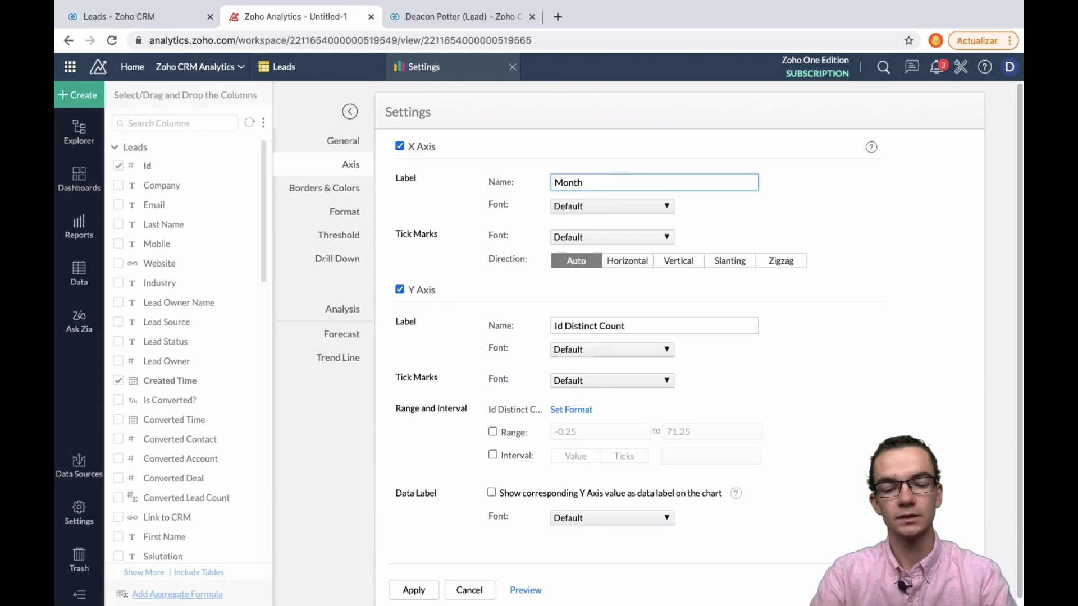
Step: Set the Y-axis label to "New Lead Count" and show the Y-axis values as data labels on the chart
click(580, 325)
key(ctrl+a)
text(Lea)
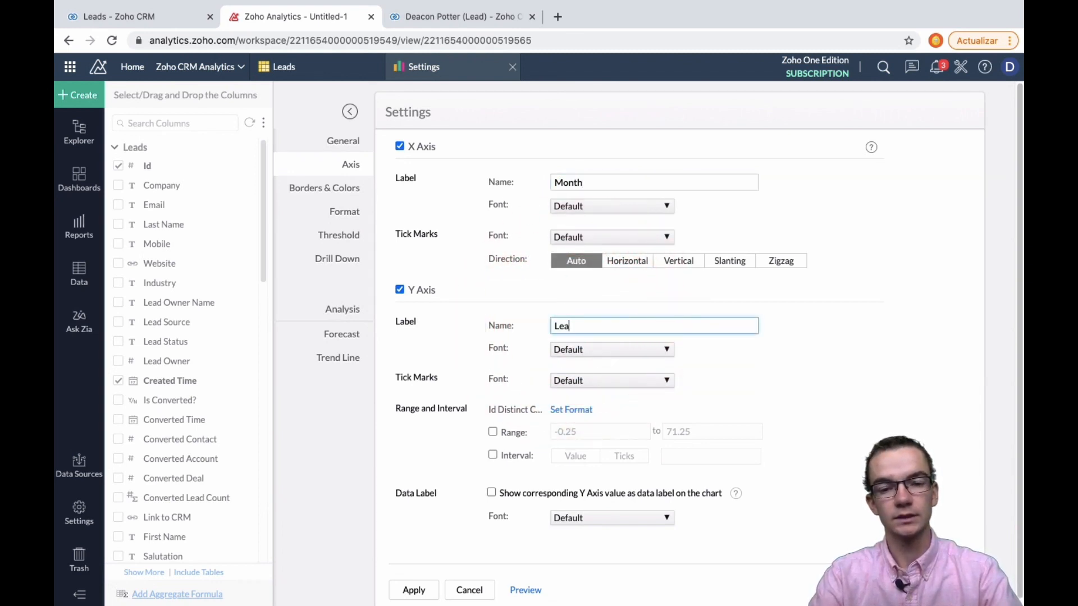
text(d Count)
click(555, 325)
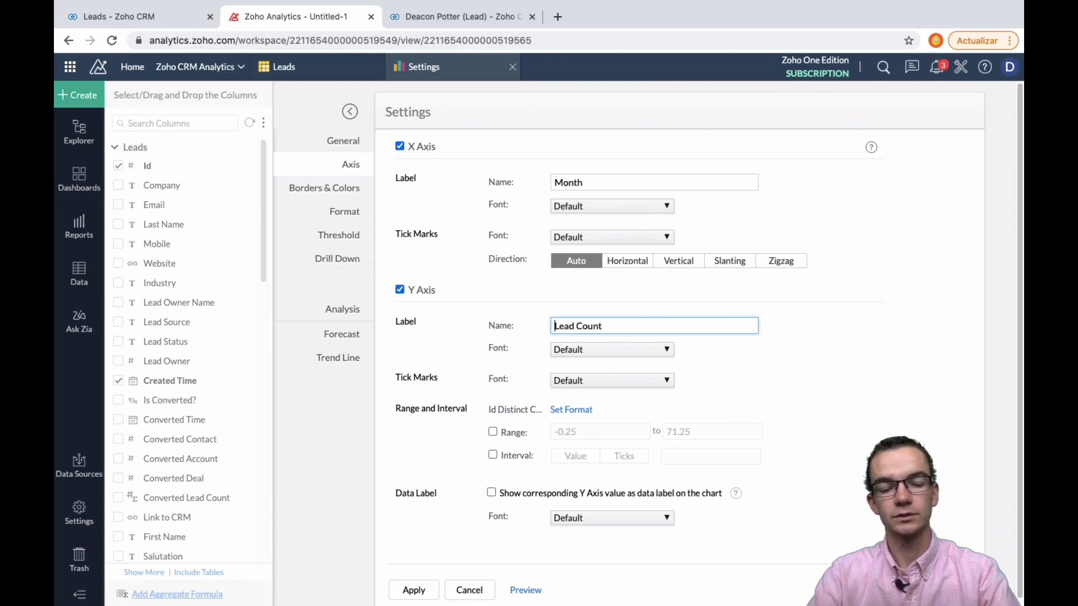
text(New)
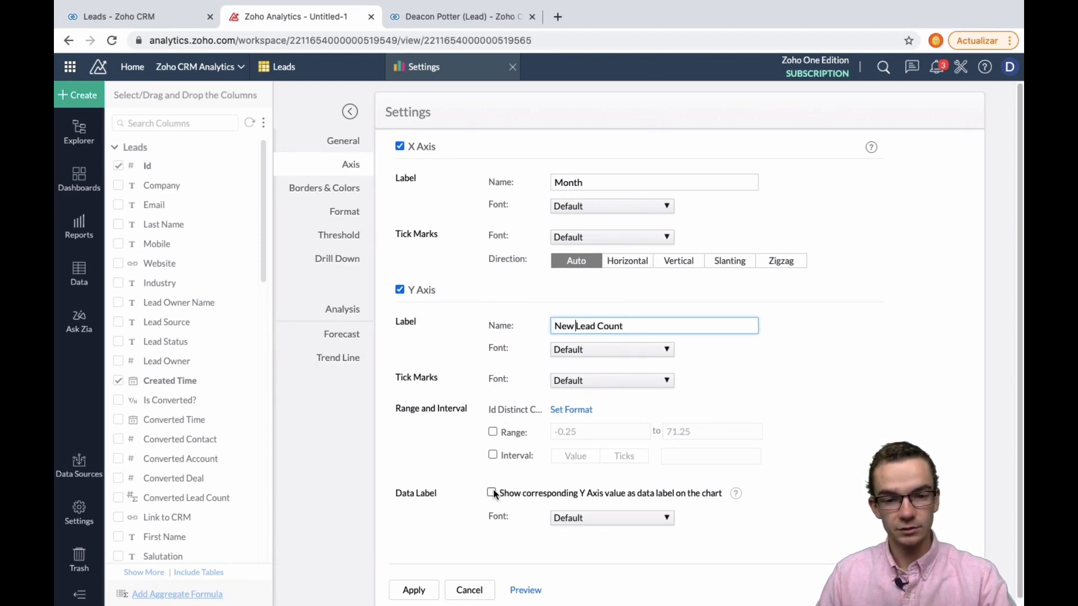
click(491, 492)
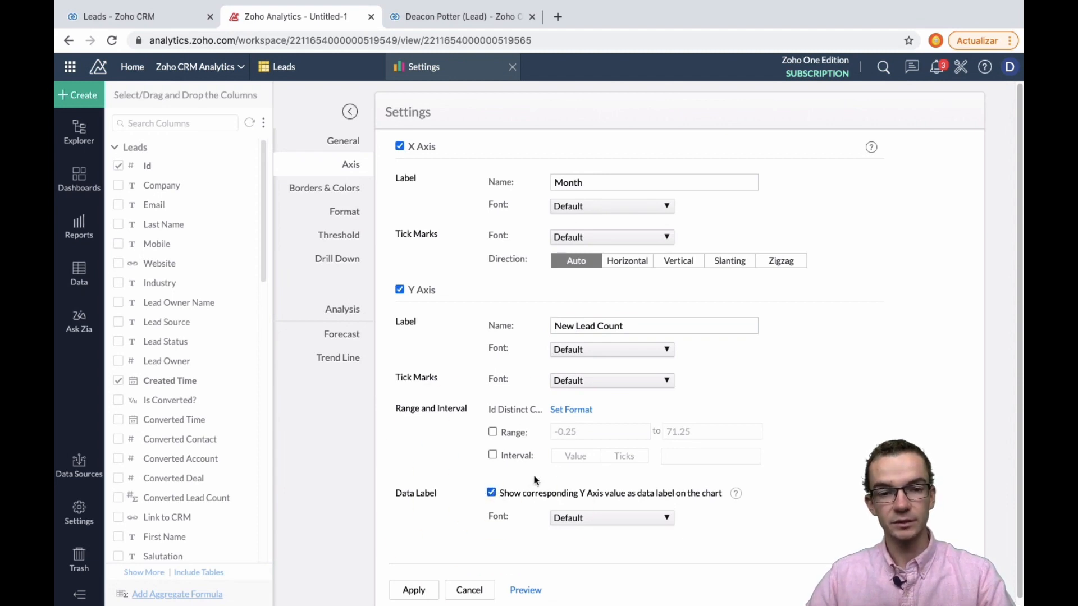
Step: Change the solid chart fill color to green, check the format and threshold settings, and apply the chart settings
click(352, 147)
click(352, 192)
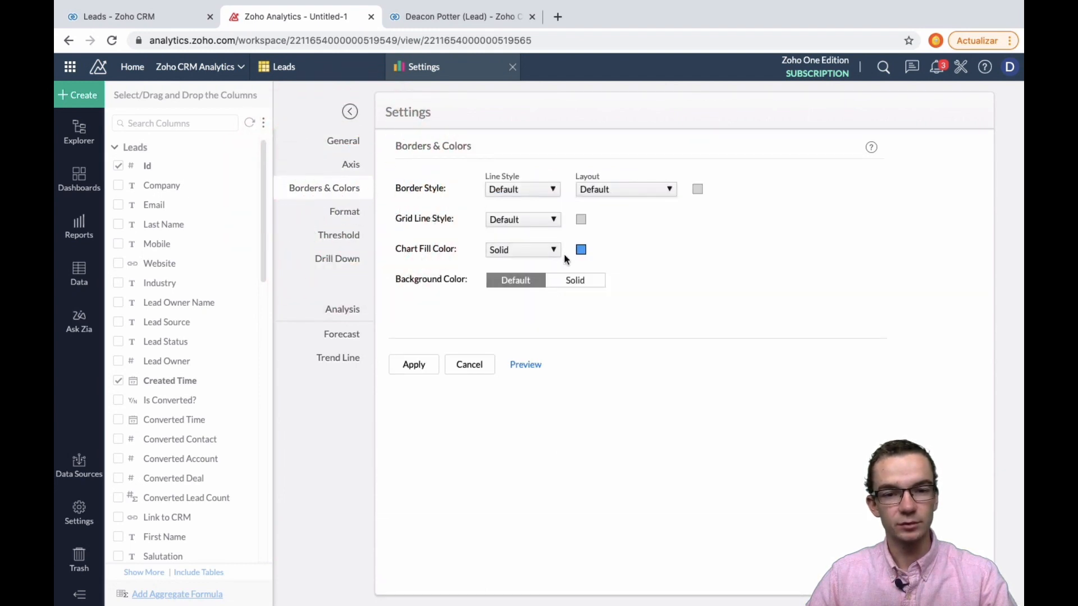
click(582, 251)
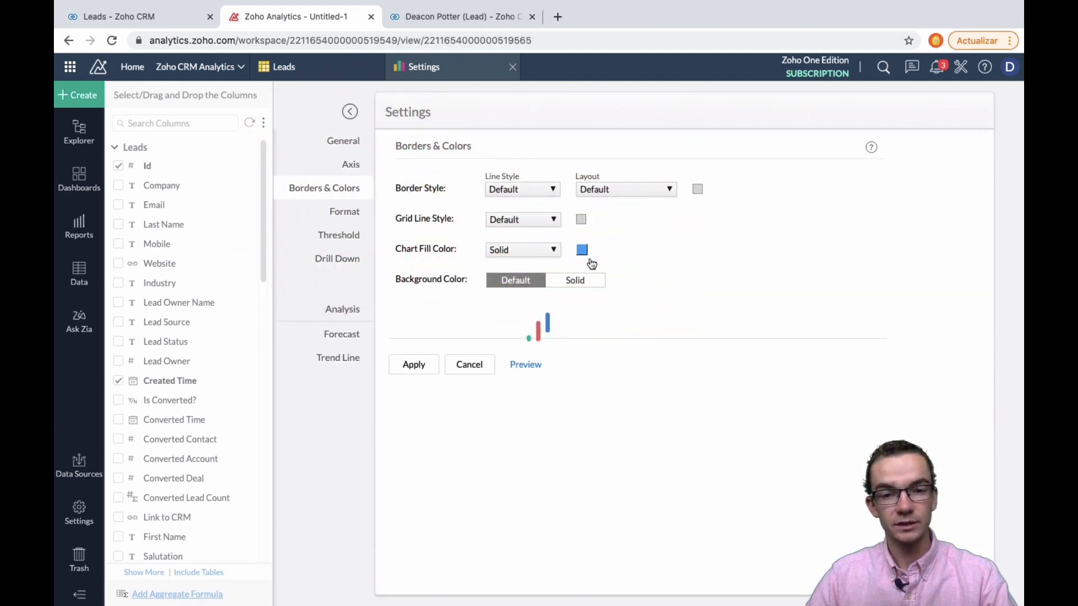
click(578, 293)
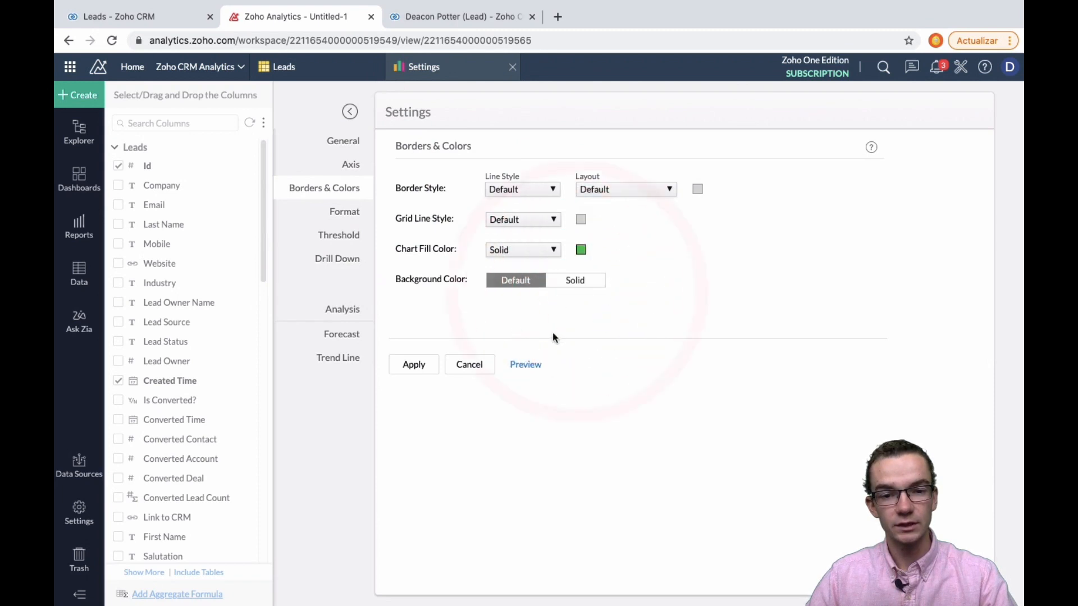
click(348, 214)
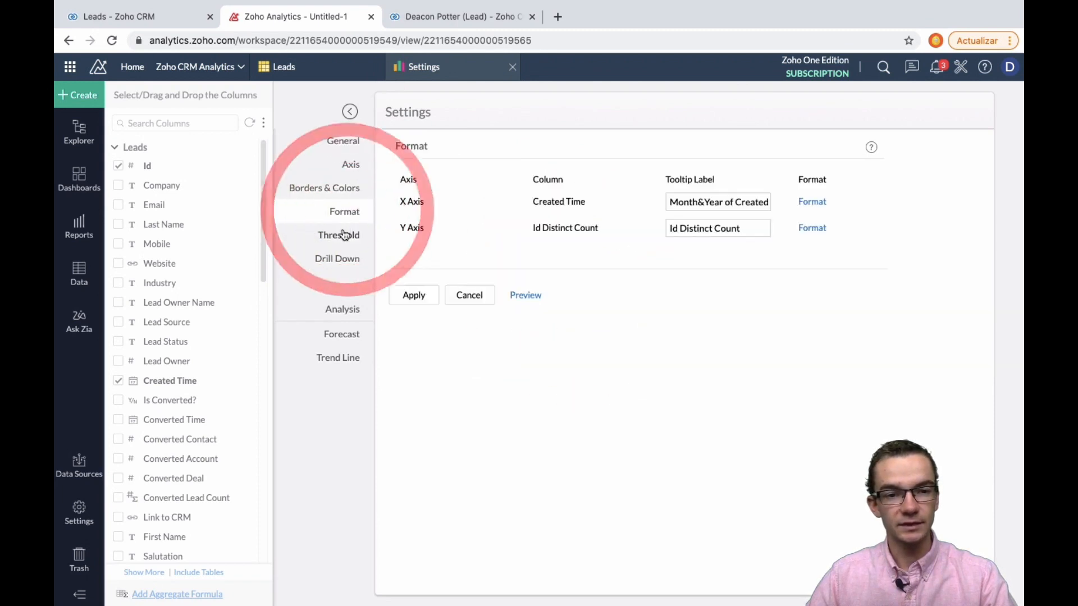
click(342, 235)
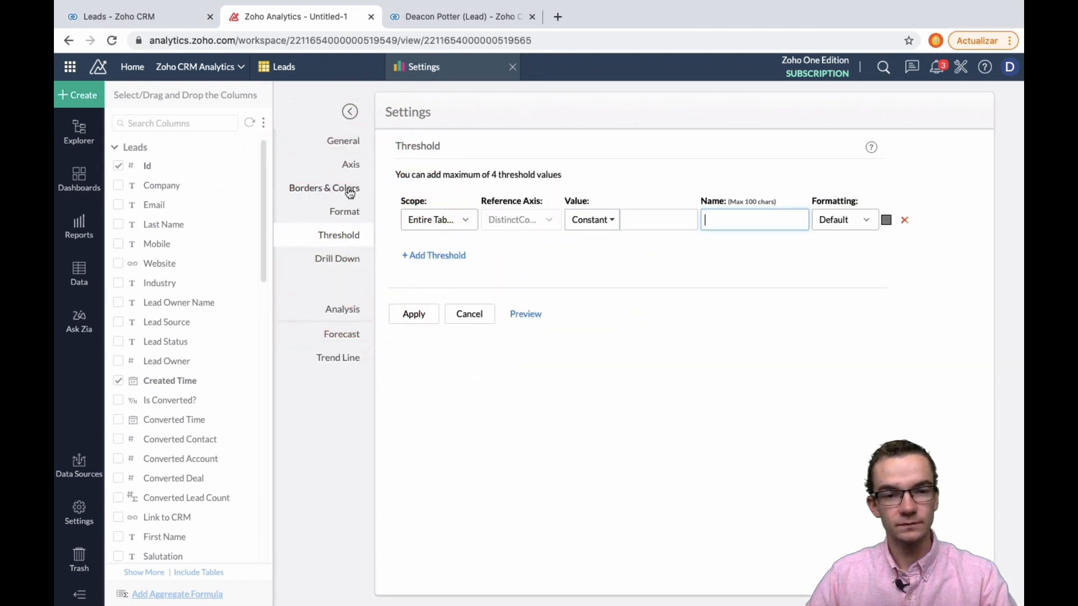
click(350, 193)
click(412, 363)
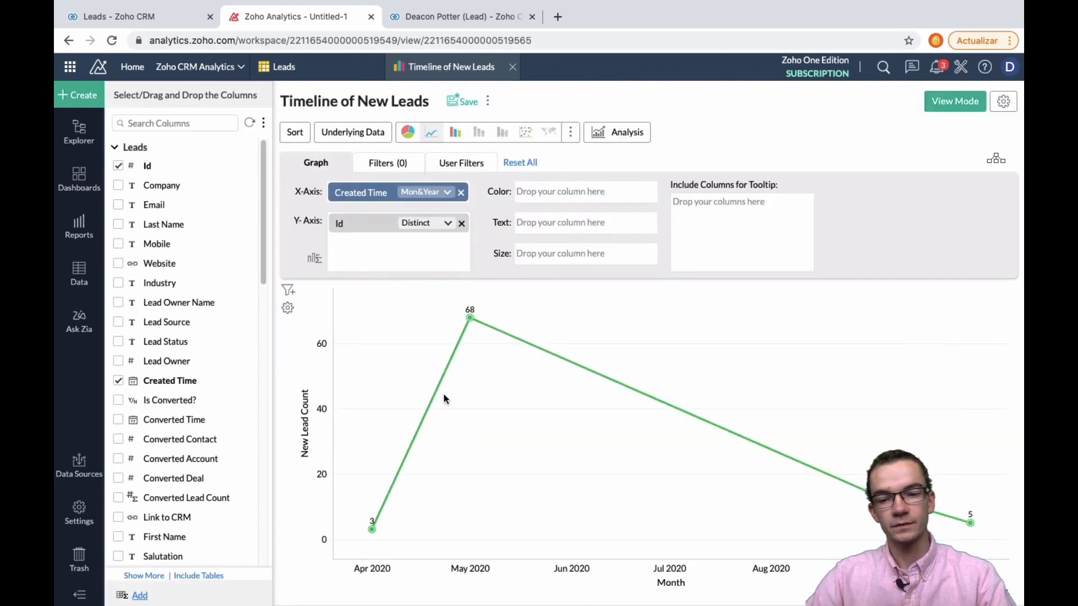
Step: Save the chart as "Timeline of New Leads" in a new folder named "Leads Dashboard Reports"
mouse_move(421, 428)
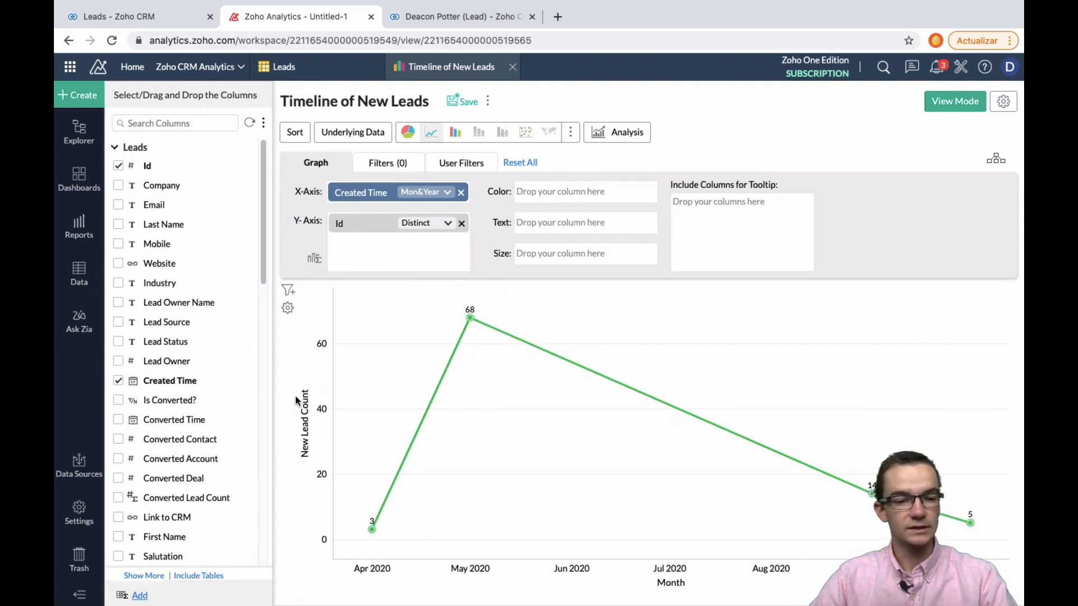
click(470, 104)
click(463, 305)
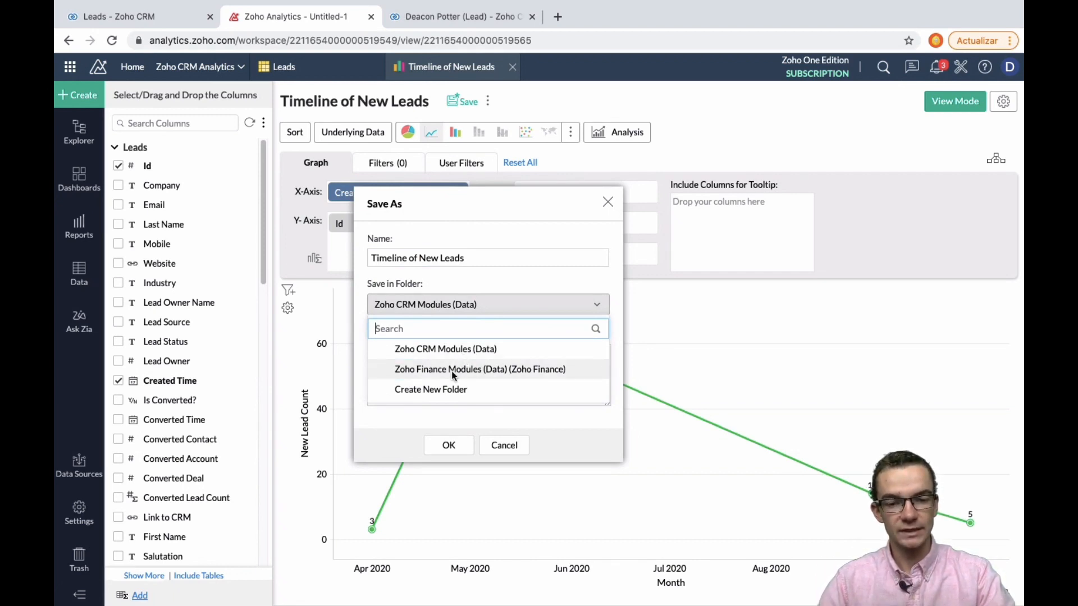
click(443, 389)
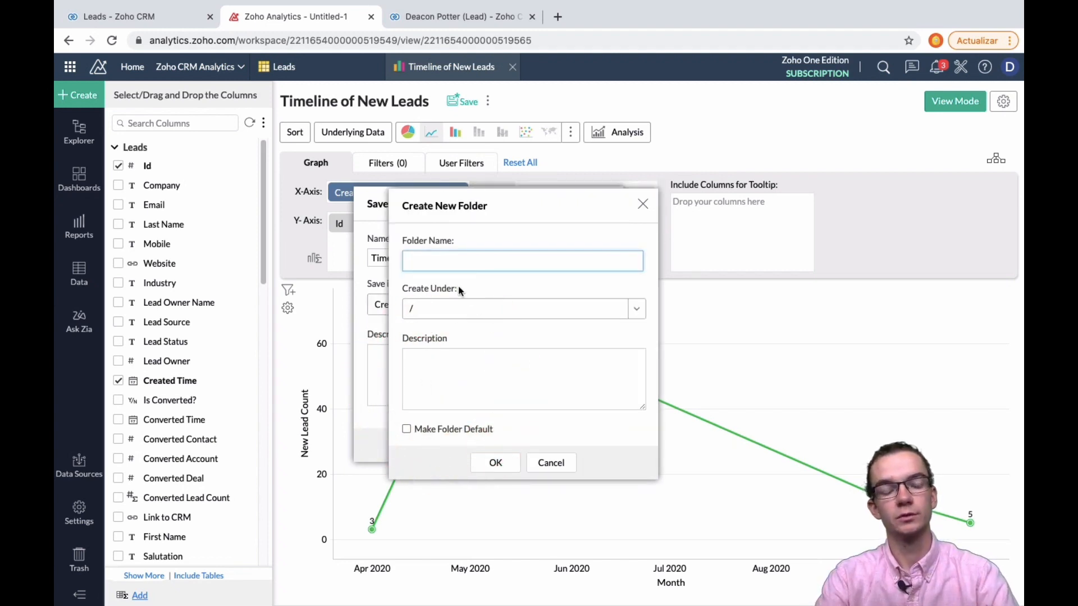
text(Leads Da)
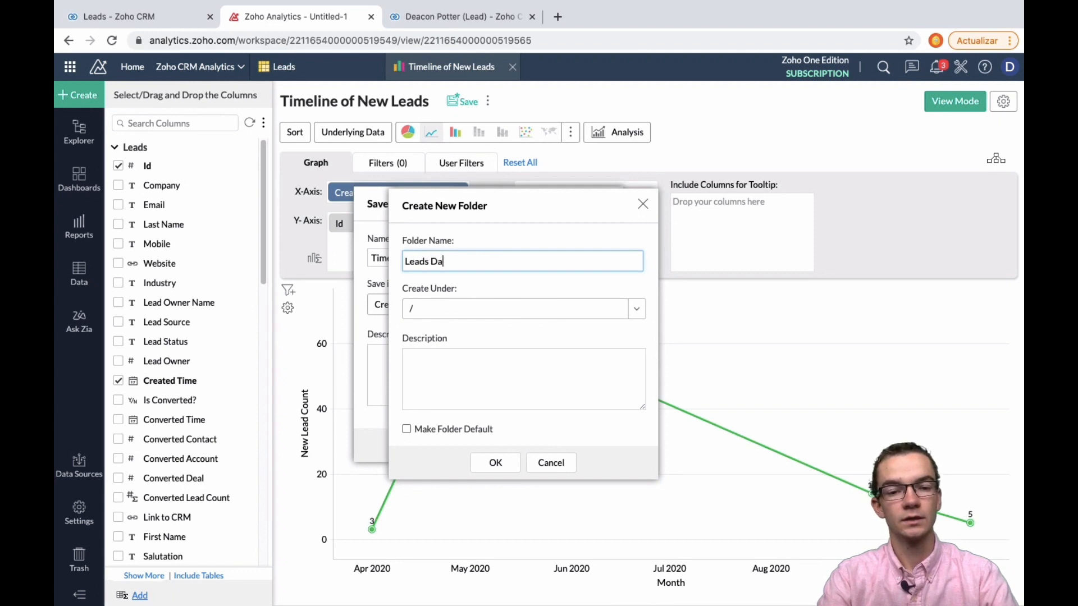
text(shboard Reports)
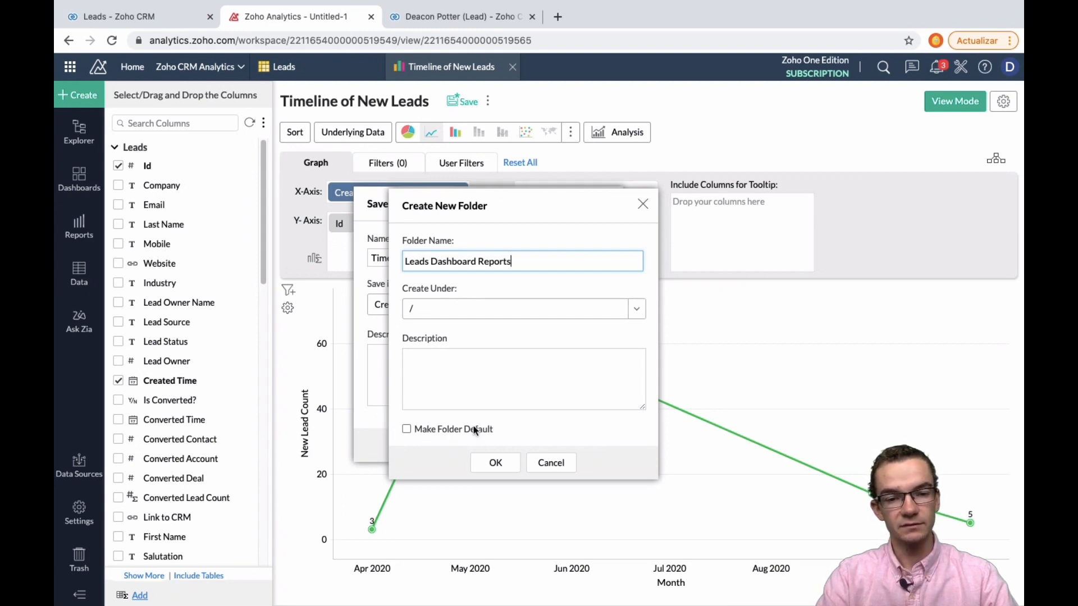
click(509, 465)
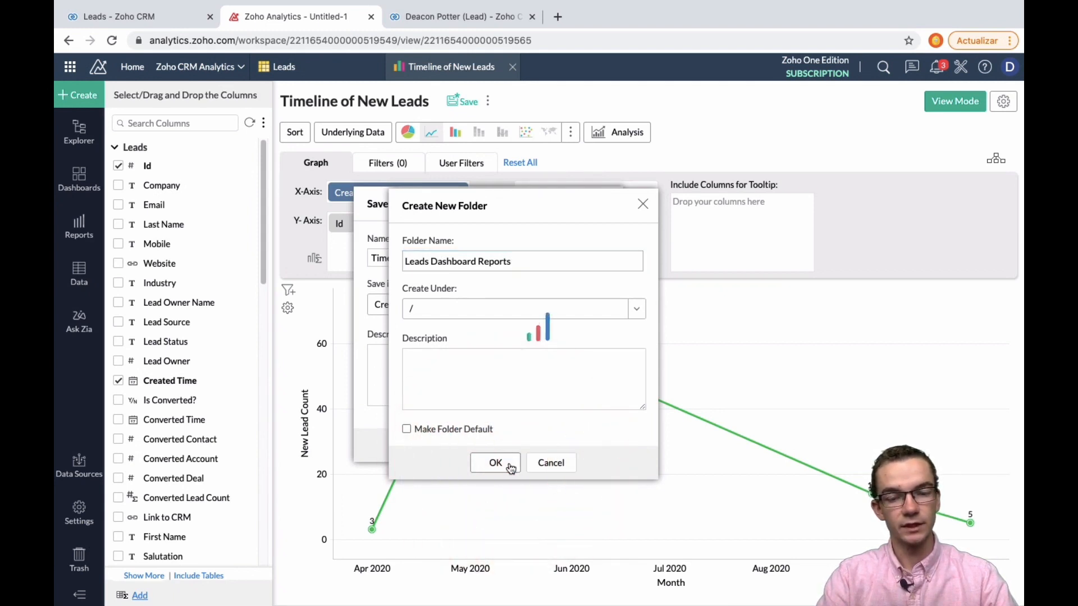
click(456, 447)
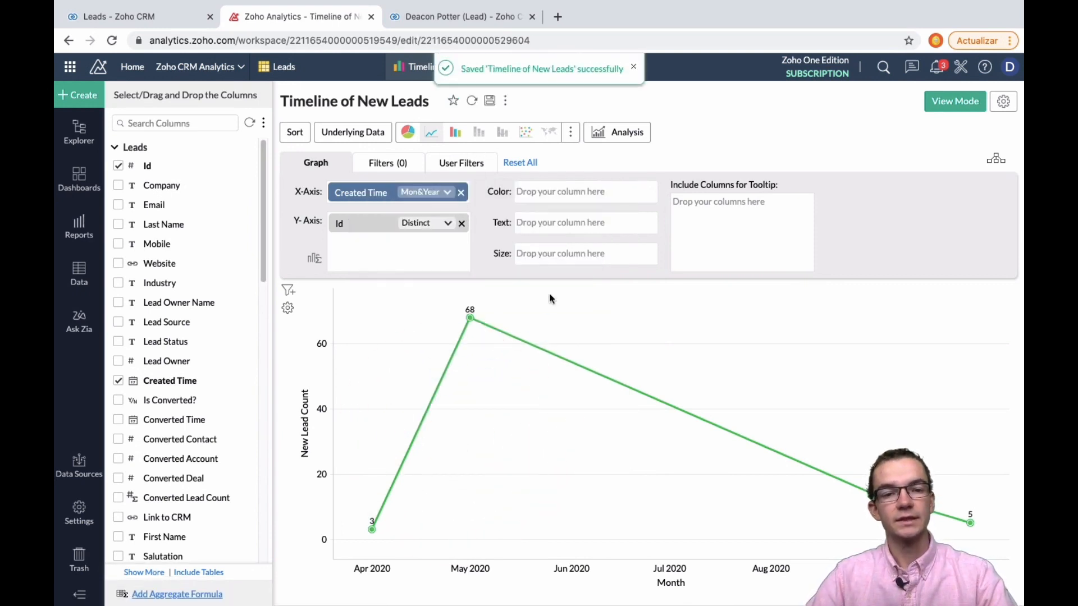
Step: Close the saved chart and create a new dashboard titled "Lead Insights"
click(632, 66)
click(512, 67)
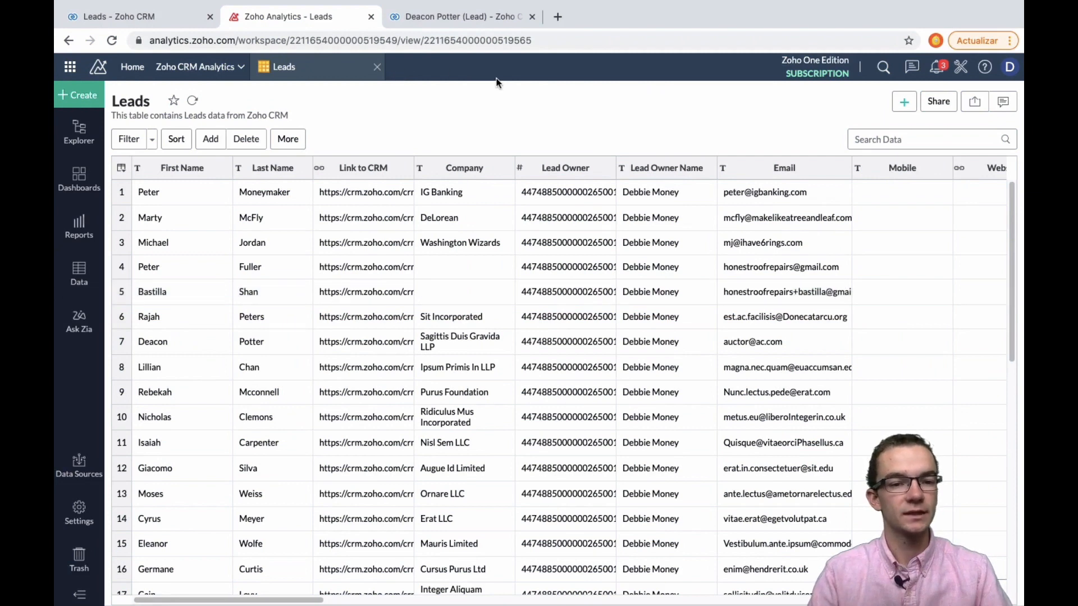
click(77, 98)
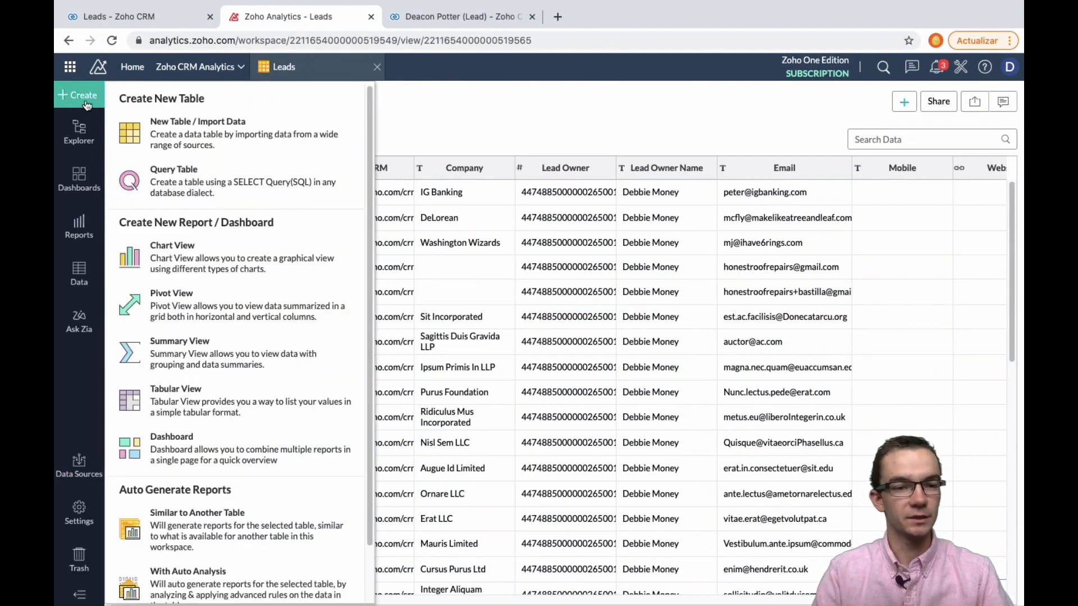
click(216, 445)
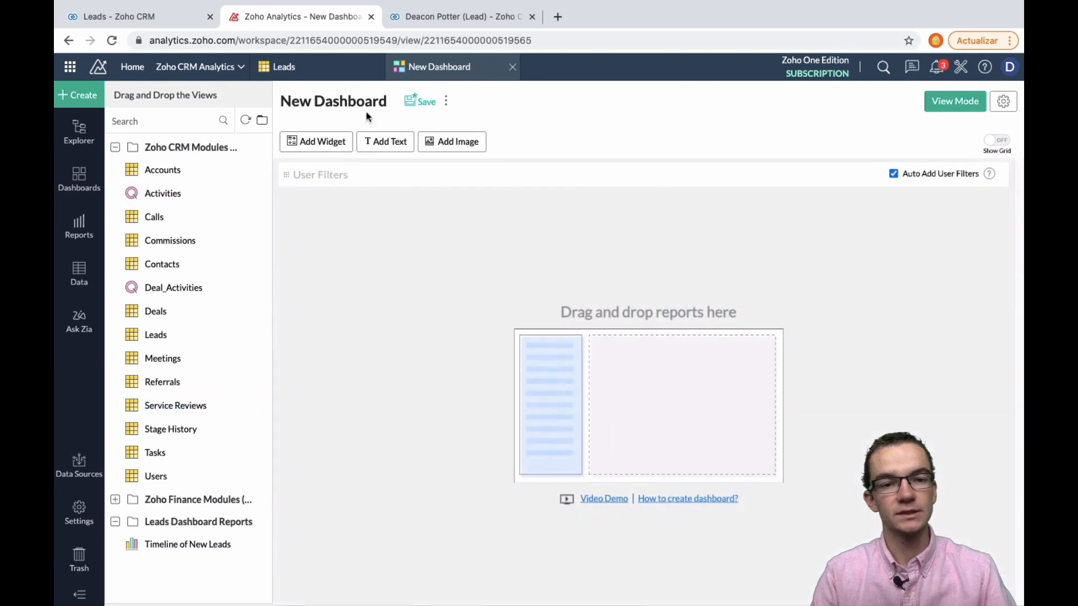
triple_click(366, 99)
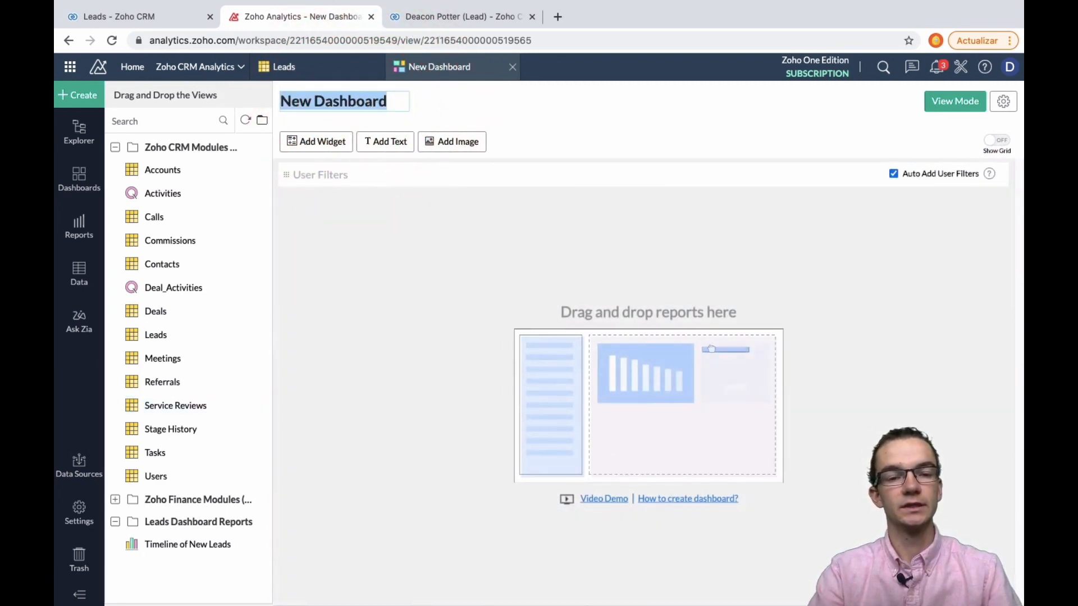
click(395, 113)
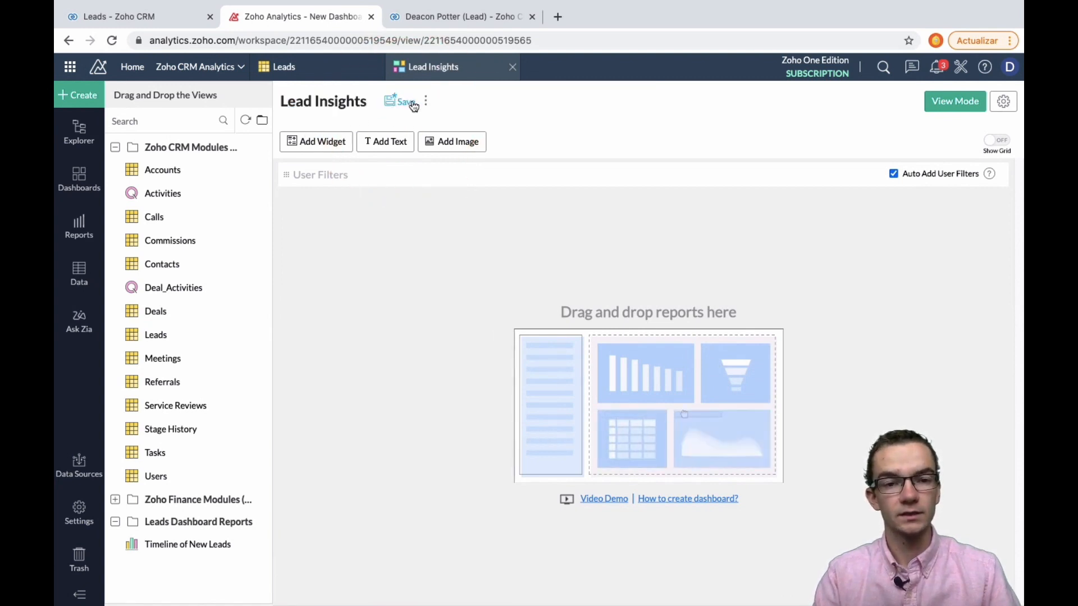
Step: Create a folder named "Dashboards" while saving and try to save the Lead Insights dashboard in it
click(412, 104)
click(443, 304)
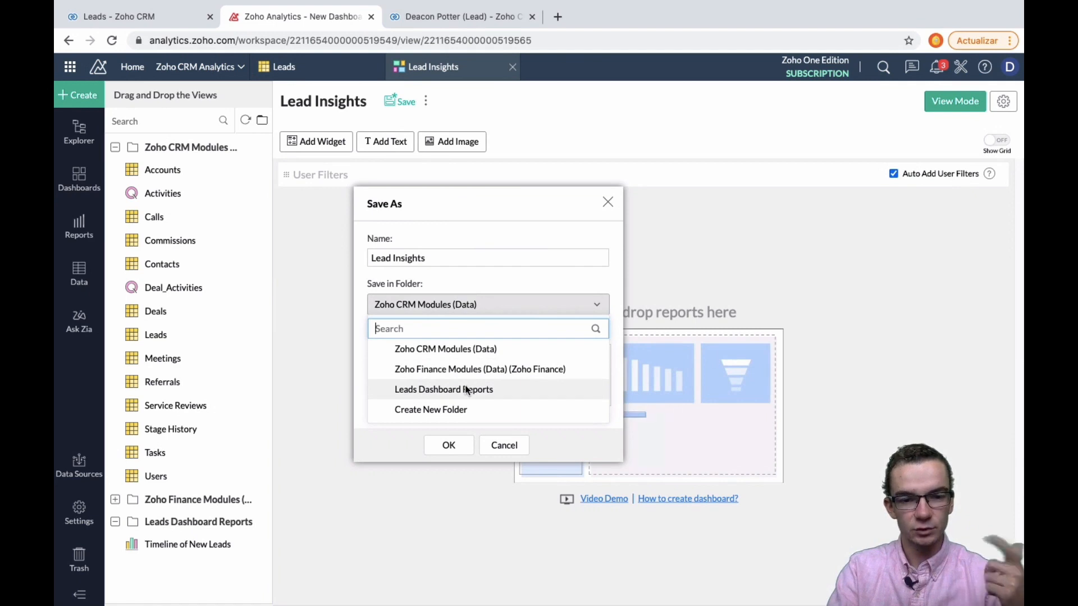
click(456, 409)
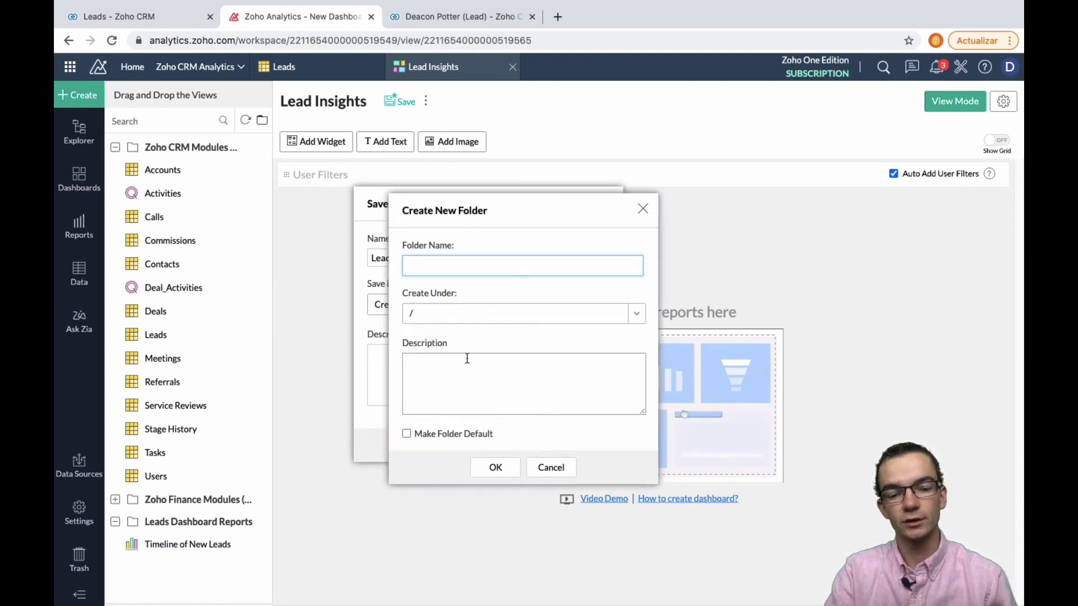
text(Dash)
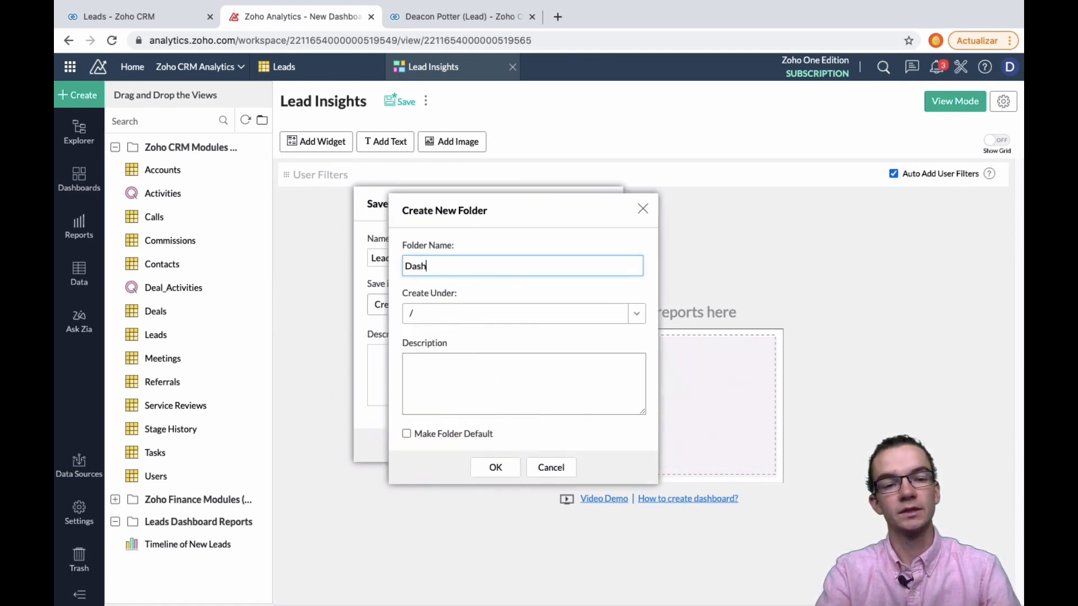
text(boar)
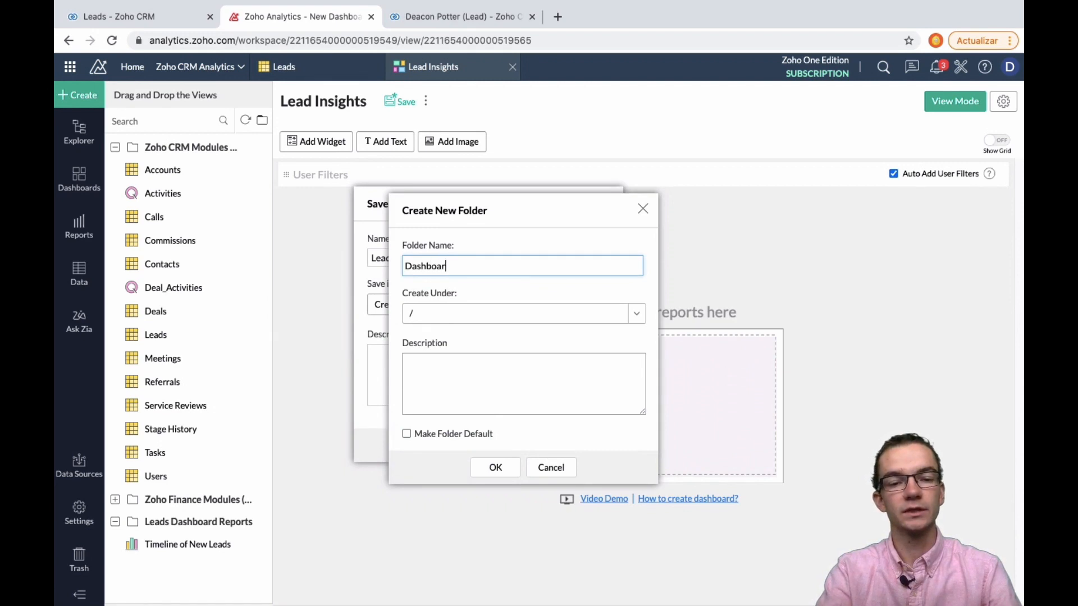
text(ds)
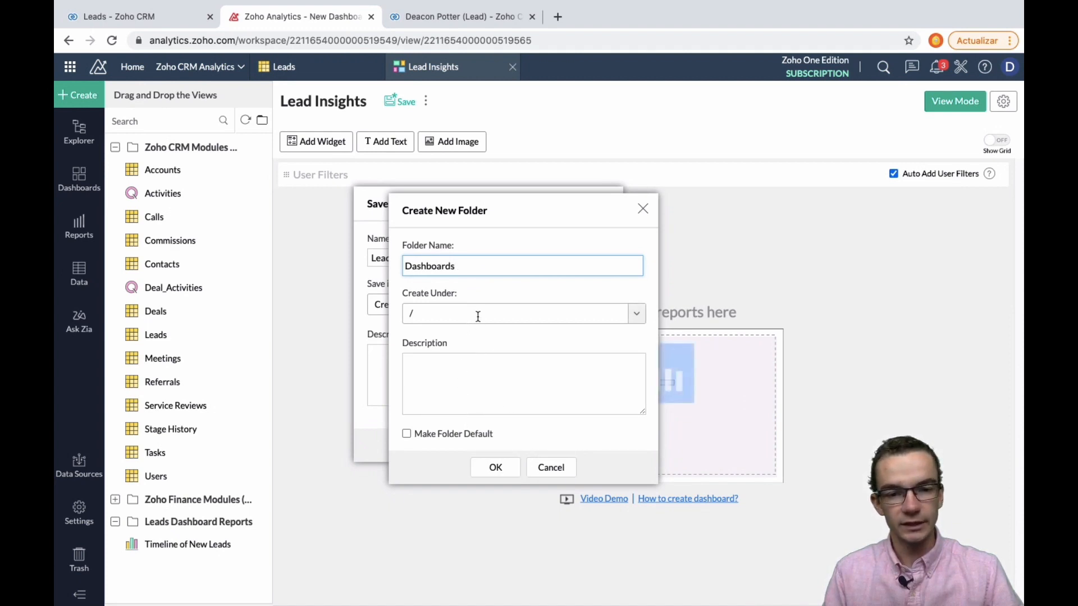
click(500, 469)
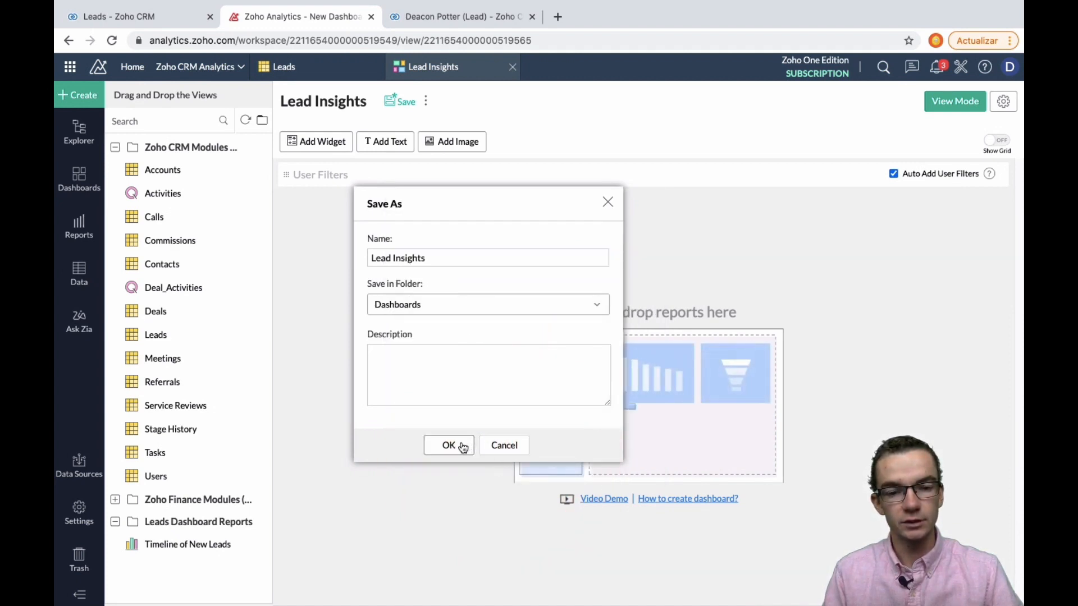
click(461, 447)
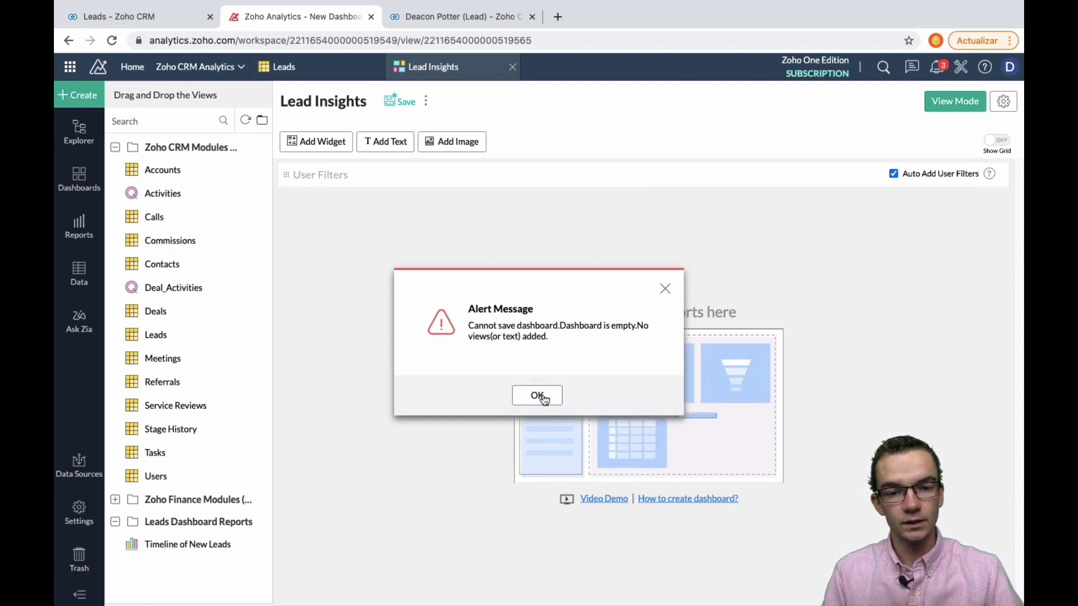
click(537, 396)
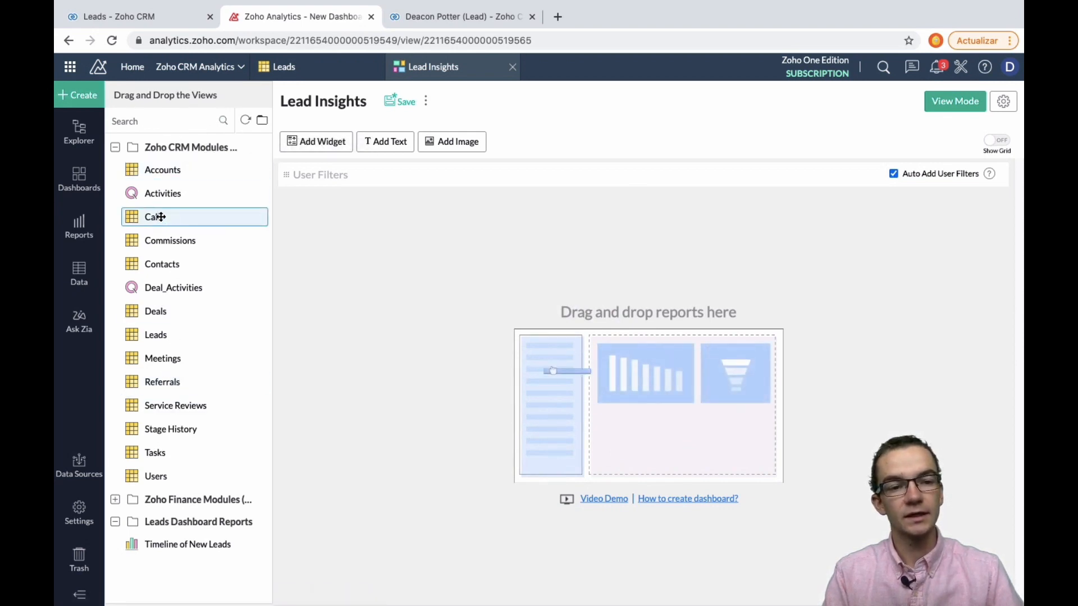
Step: Add the Timeline of New Leads chart to the dashboard and save it as Lead Insights in the Dashboards folder
mouse_move(158, 219)
mouse_down()
mouse_move(445, 273)
mouse_move(157, 219)
mouse_up()
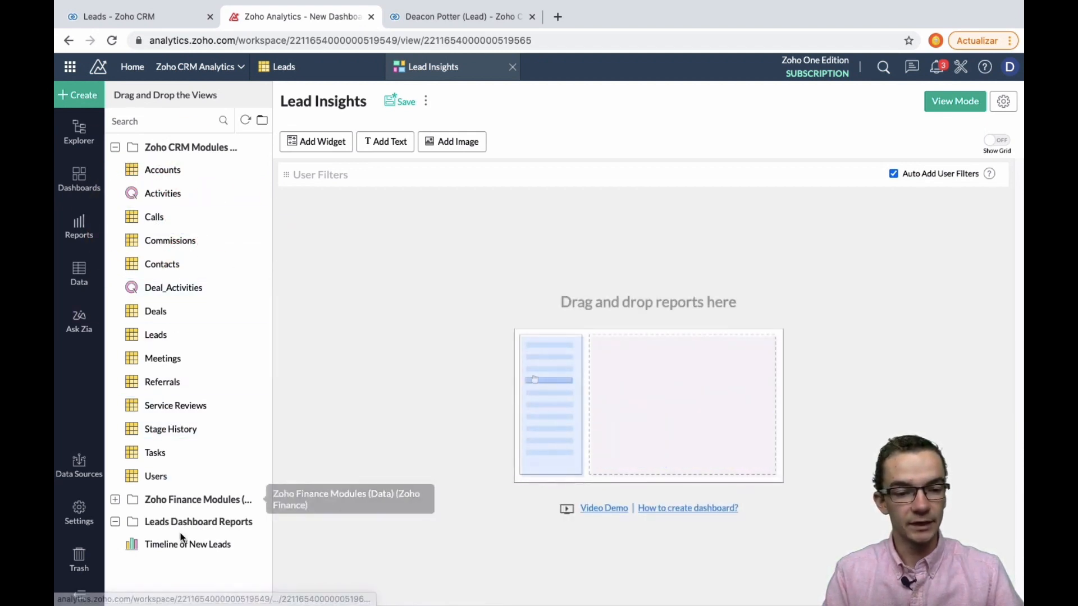
drag(168, 543, 449, 409)
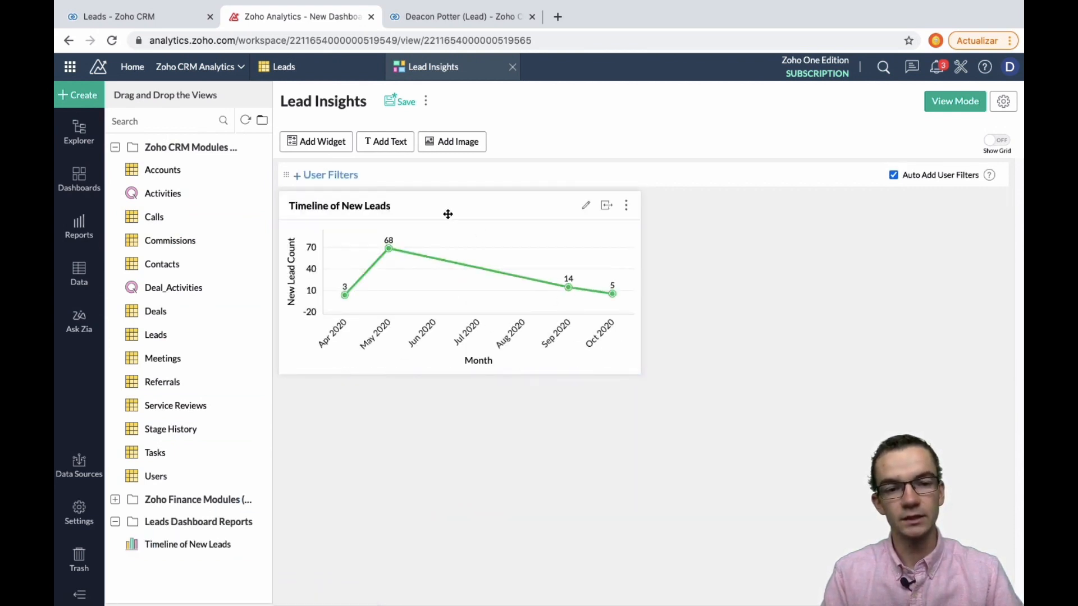
click(413, 105)
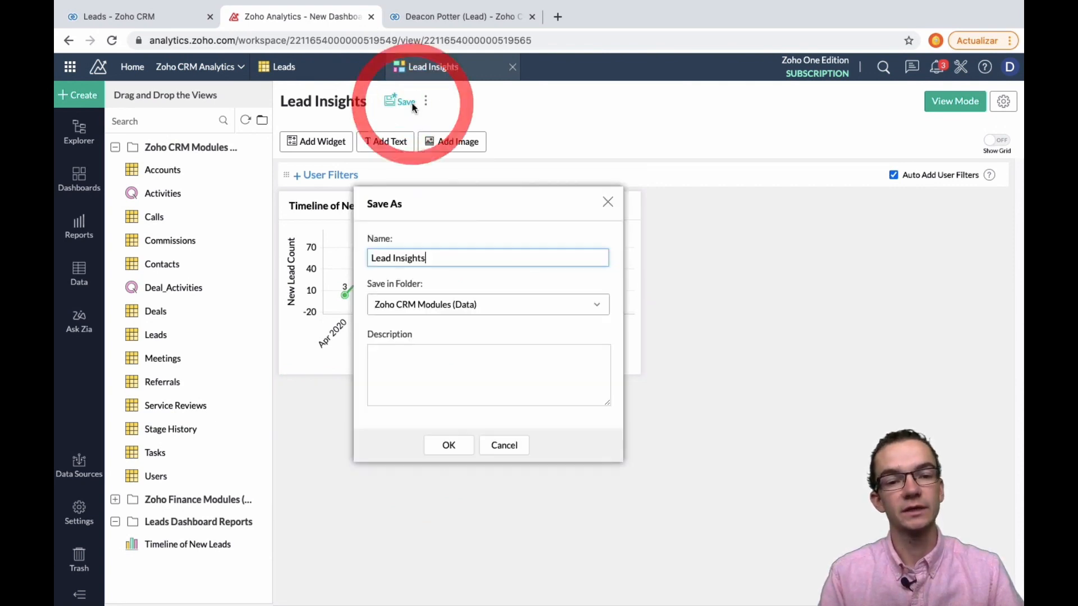
click(432, 304)
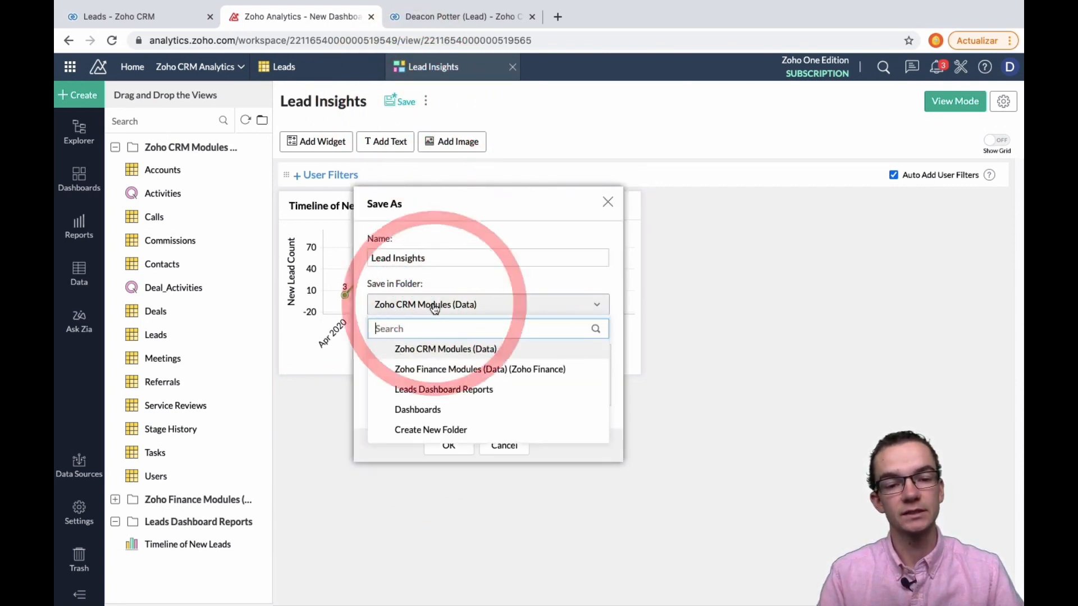
click(435, 409)
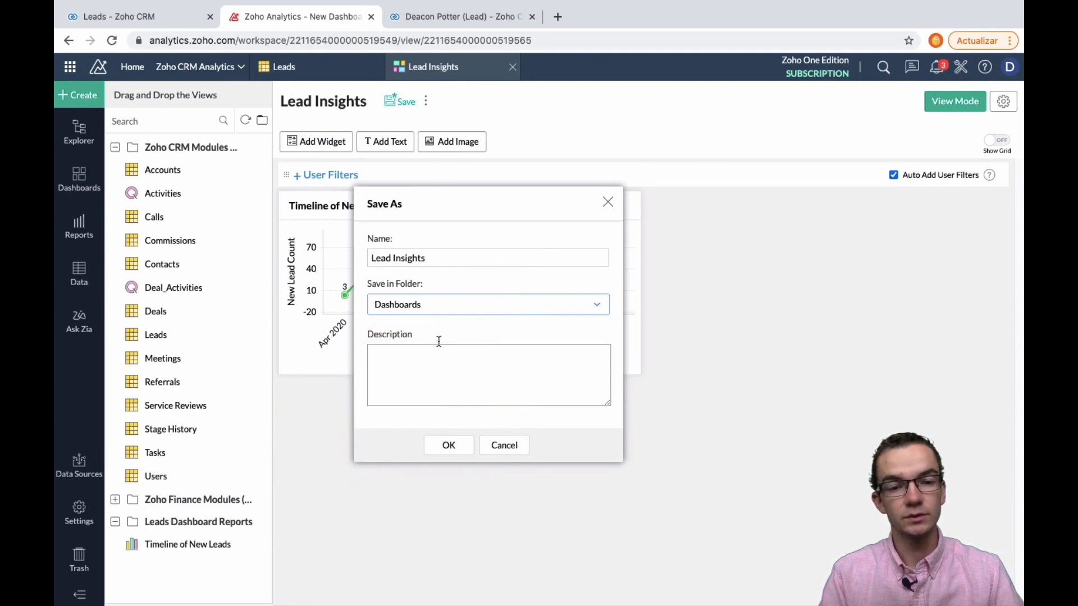
click(449, 445)
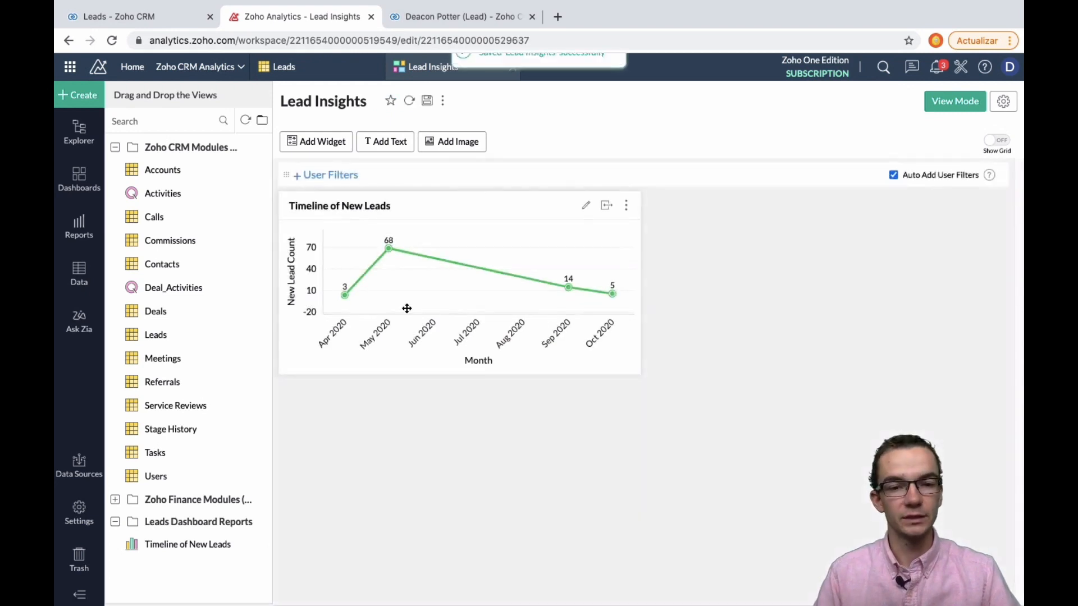
click(614, 70)
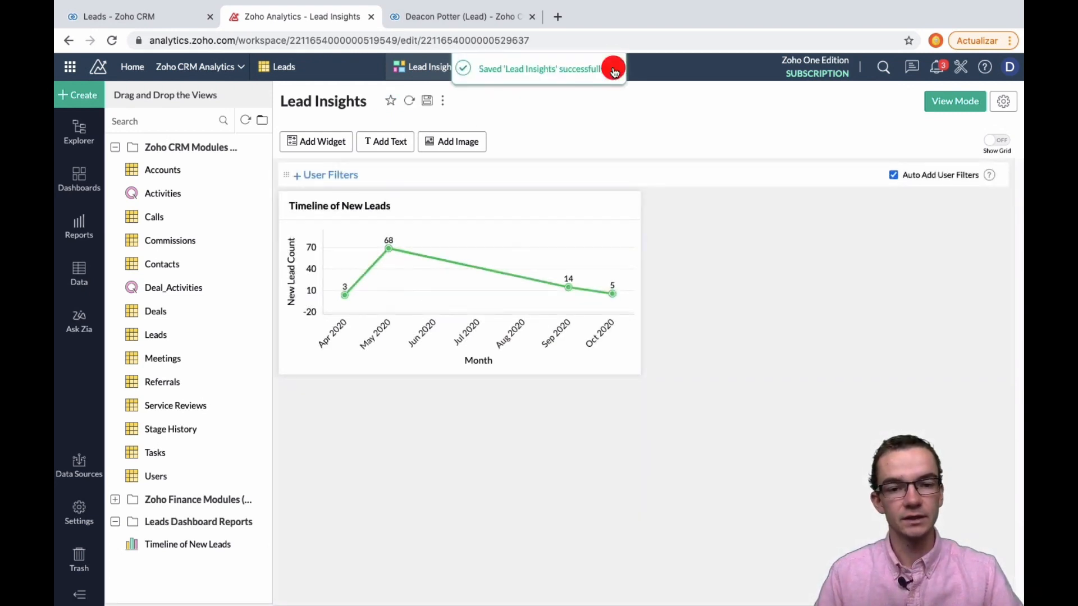
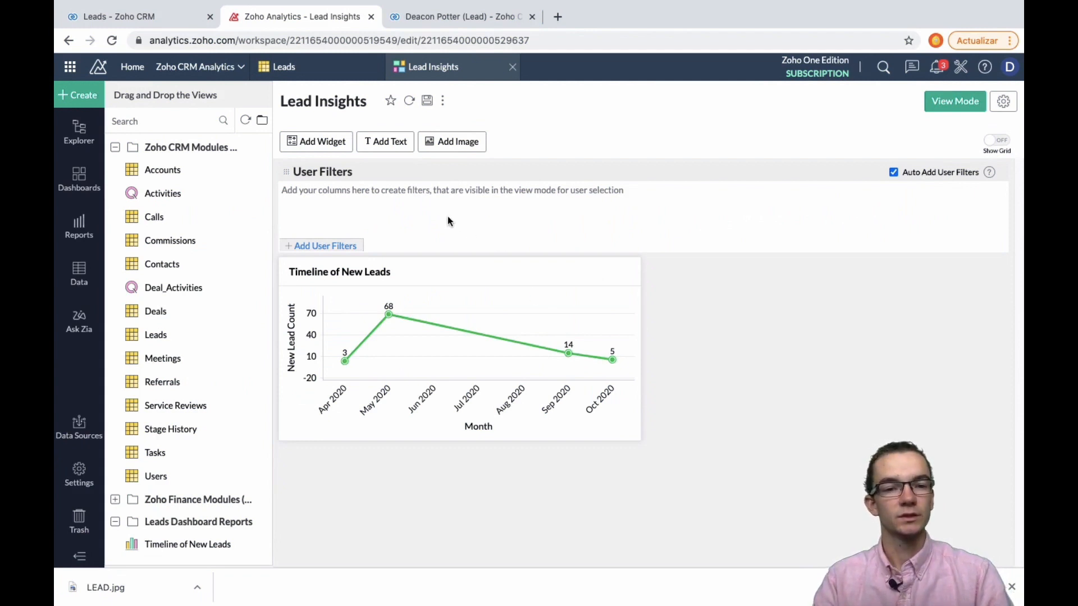
Step: Add the text "Welcome to the most insightful dashboard you've ever seen!" in font size 24 and place it above the user filters
click(394, 147)
click(391, 165)
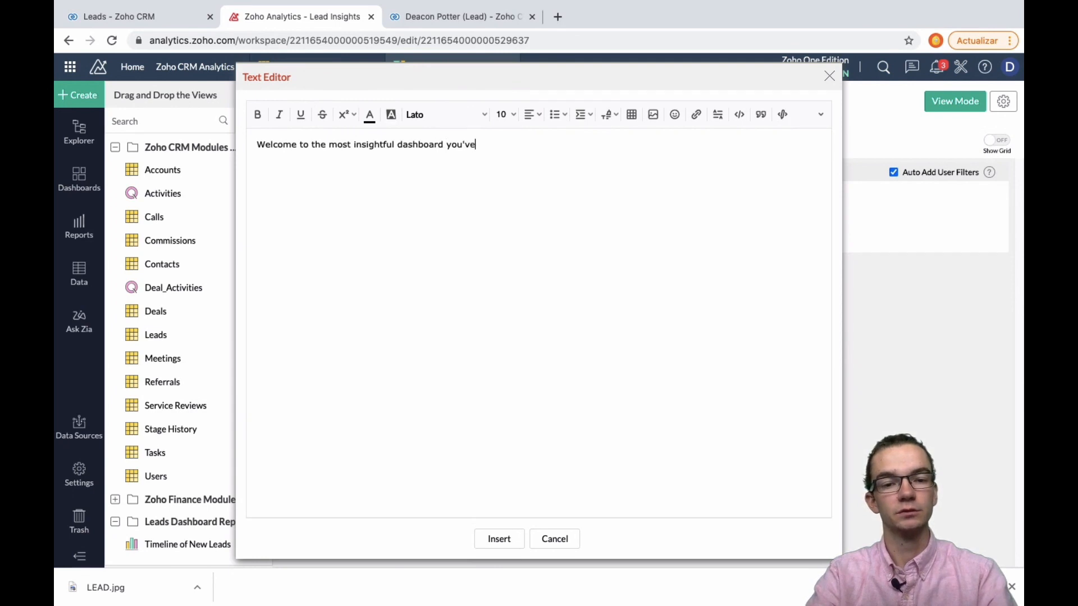
text(!)
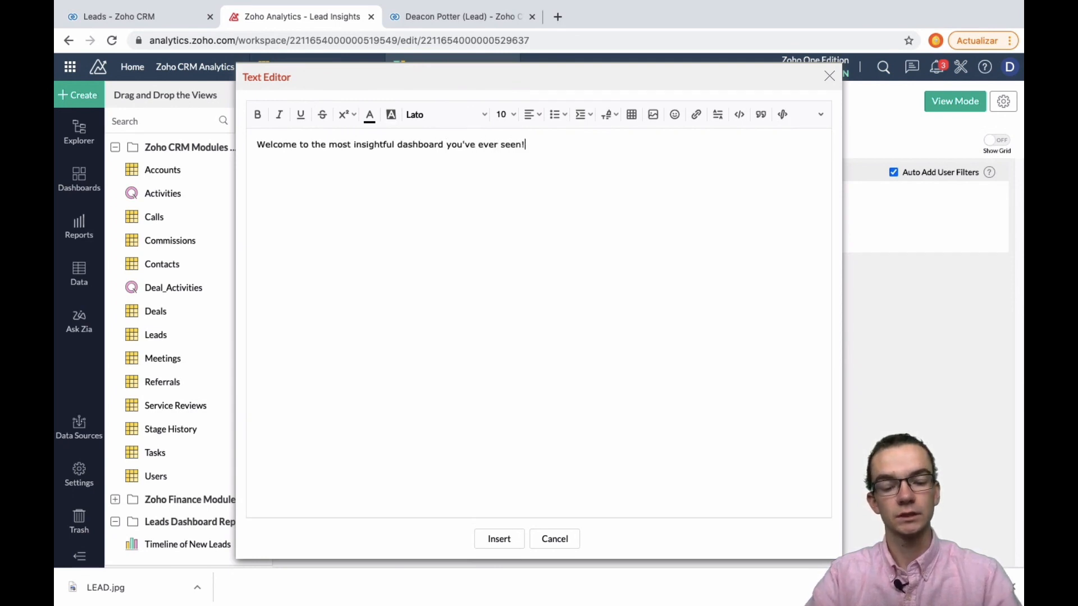
key(ctrl+a)
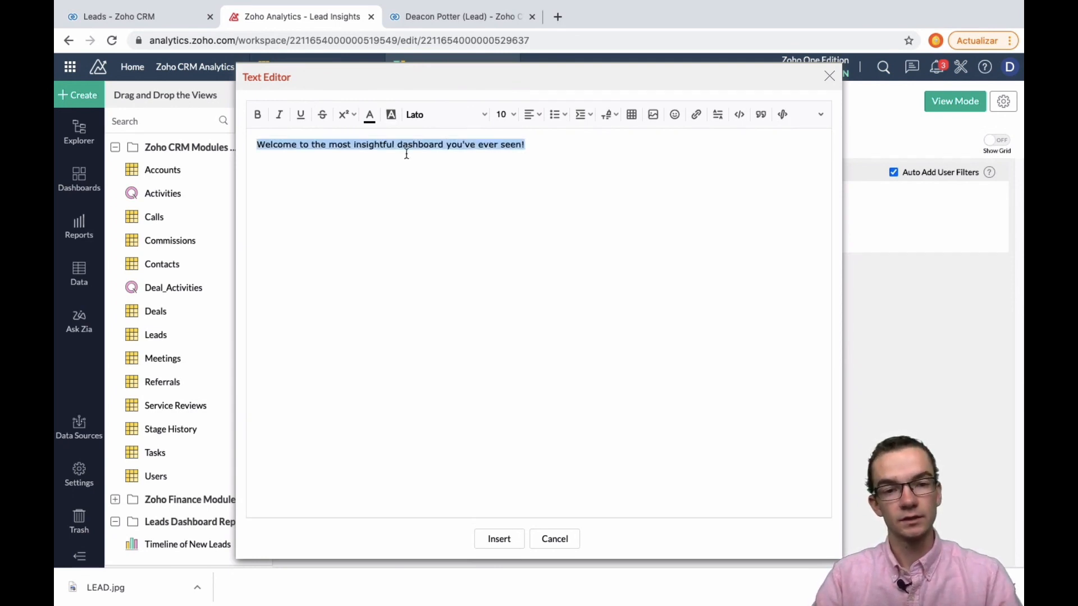
click(505, 114)
click(515, 115)
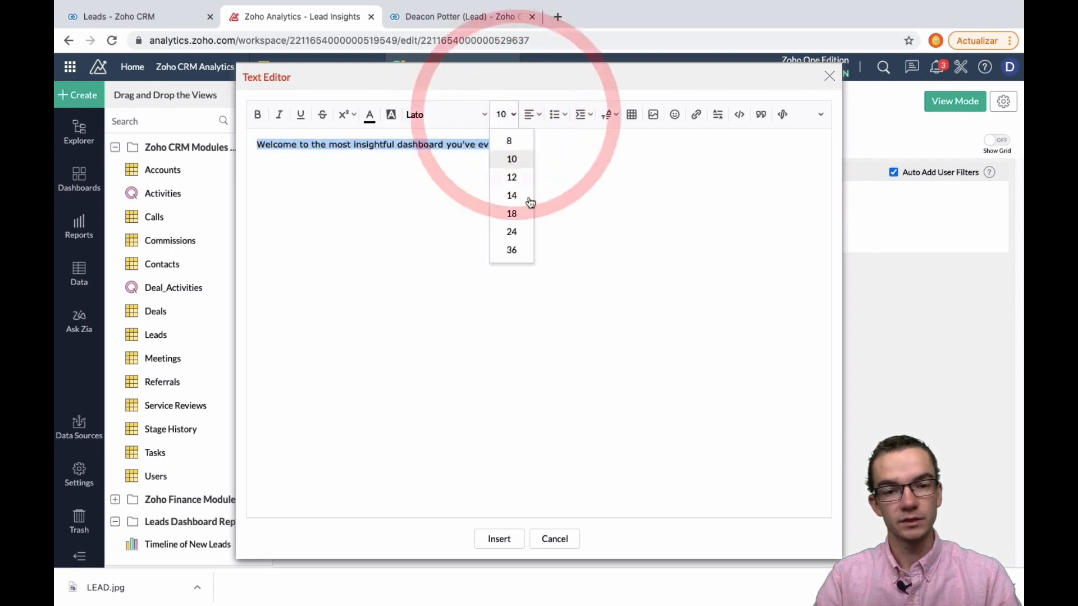
click(513, 229)
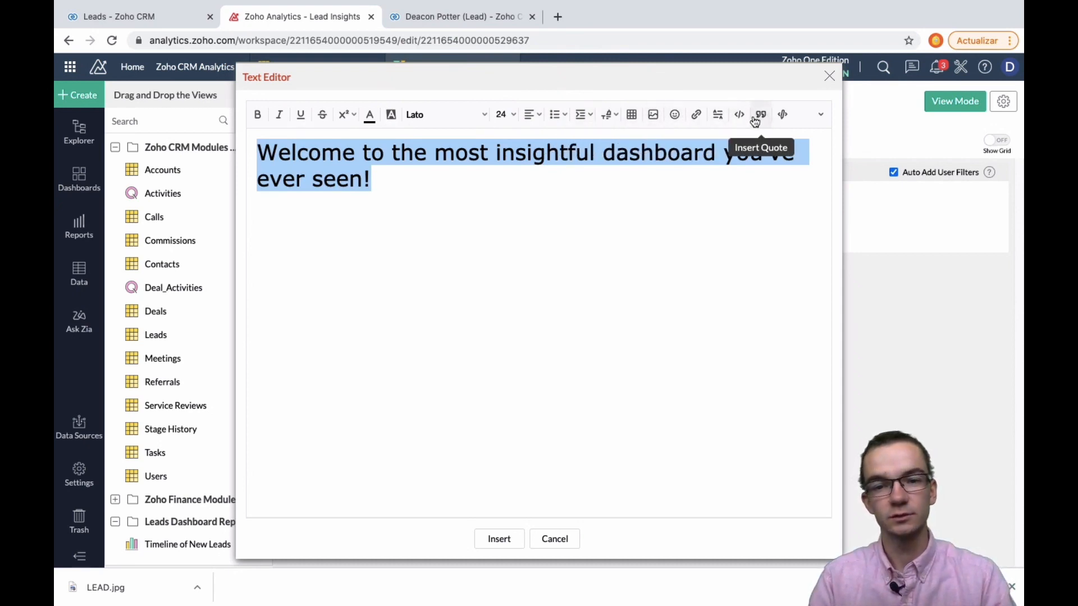
click(544, 192)
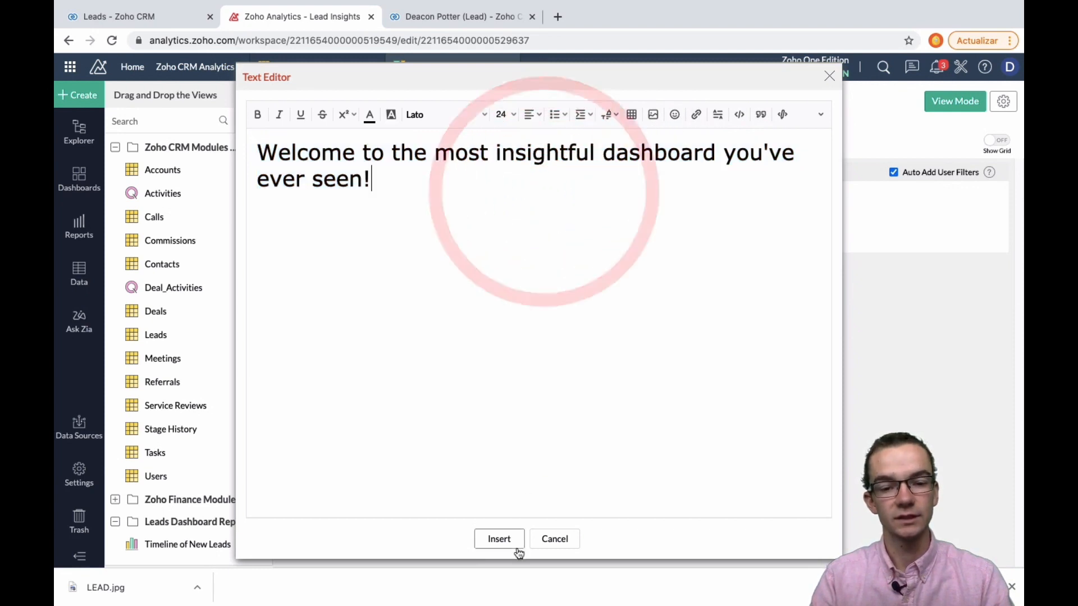
click(509, 540)
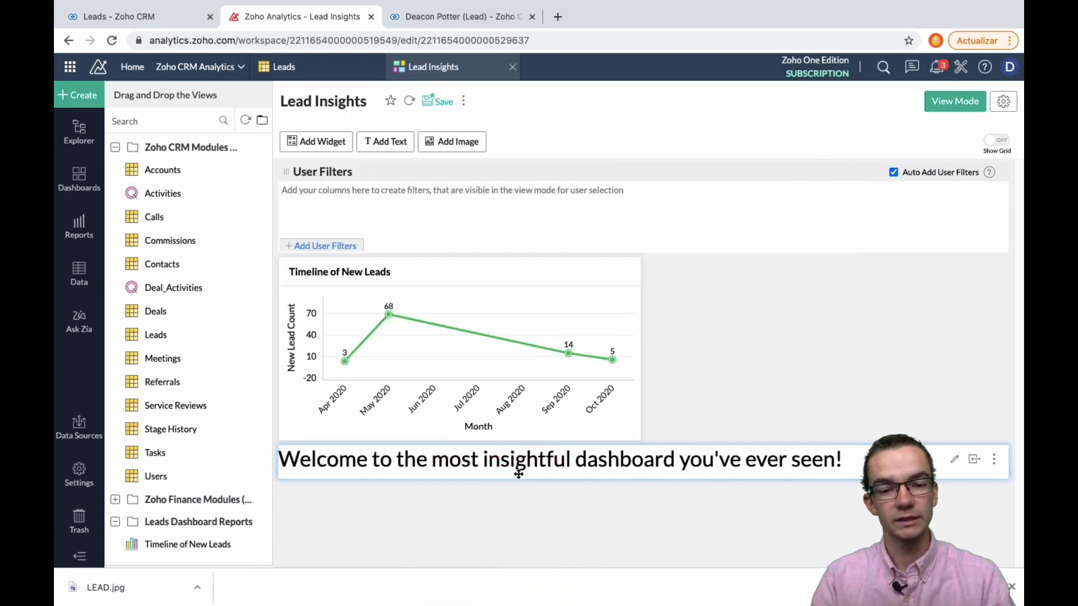
drag(539, 463, 540, 178)
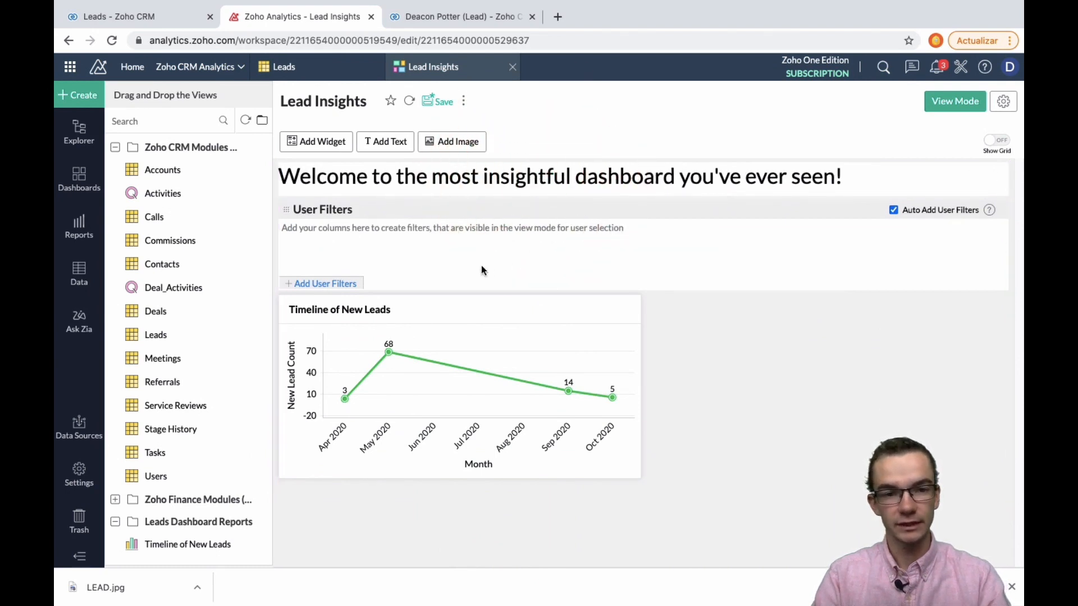
Step: Enlarge the Timeline of New Leads chart to the full width of the dashboard and make it taller
click(519, 357)
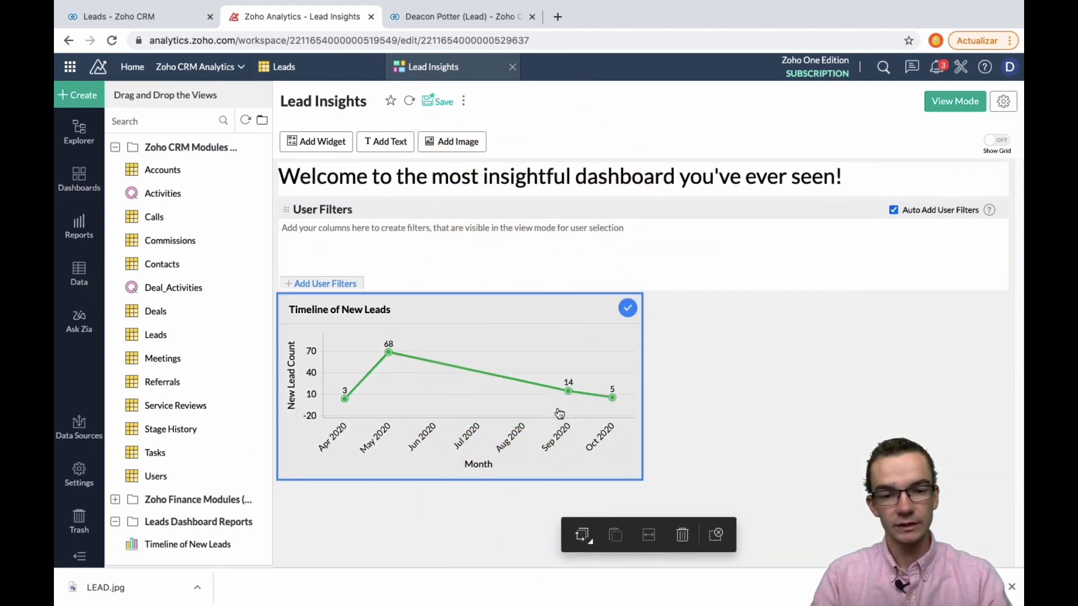
click(576, 432)
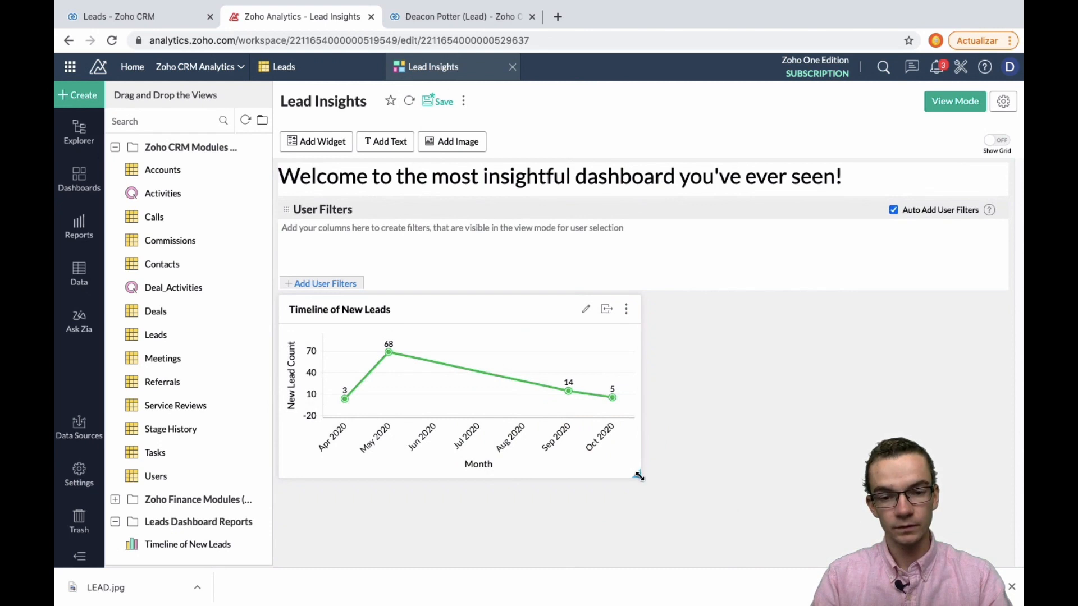
drag(638, 476, 1018, 538)
click(727, 449)
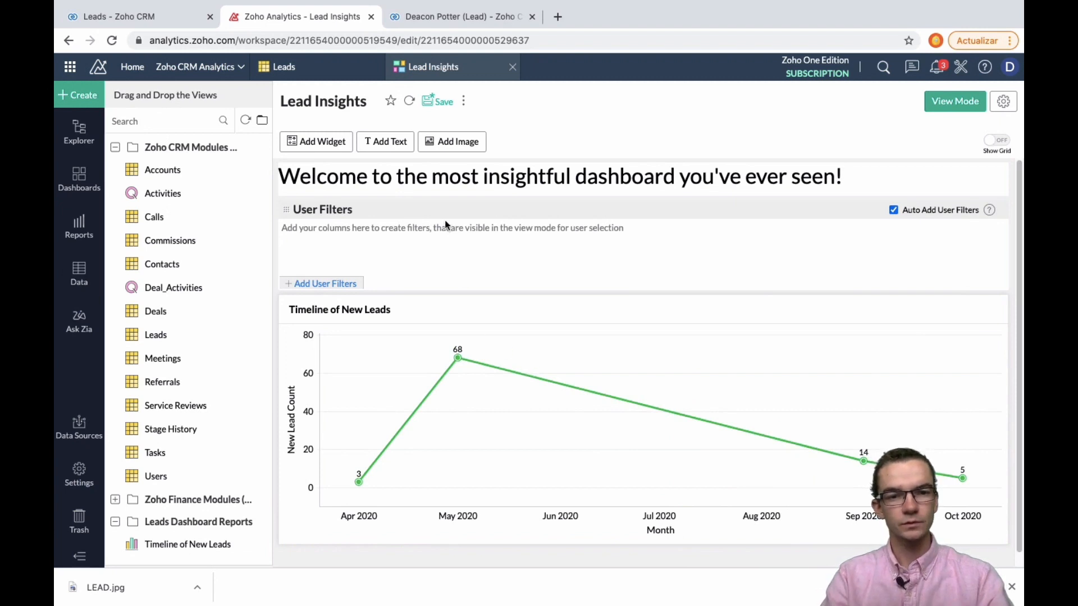
Step: Insert the image LEAD.jpg from the desktop folder into the dashboard, using Best Fit size and Bottom alignment
click(455, 141)
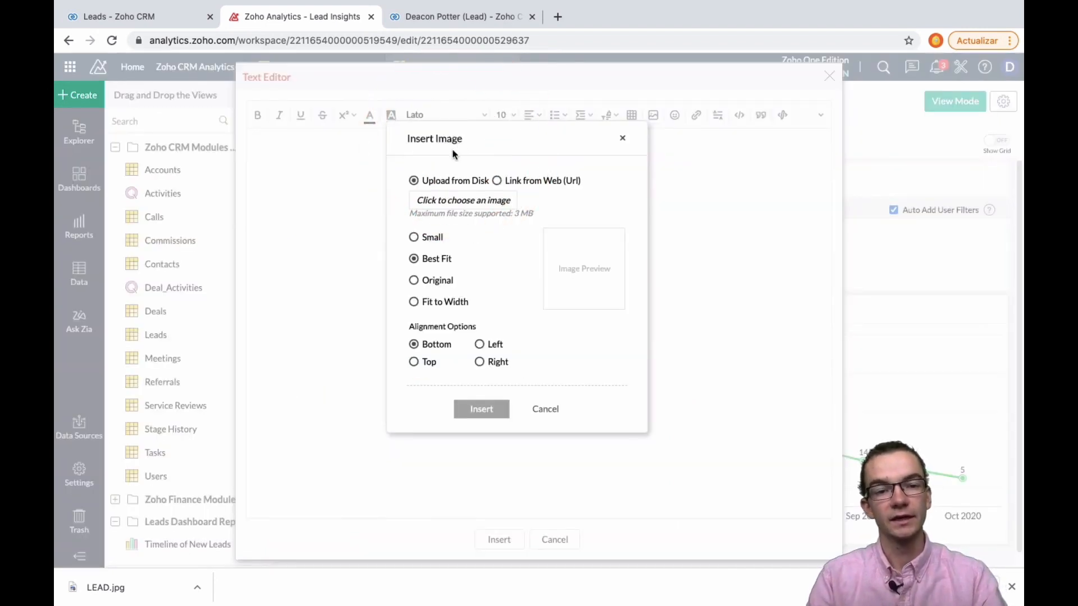
click(458, 202)
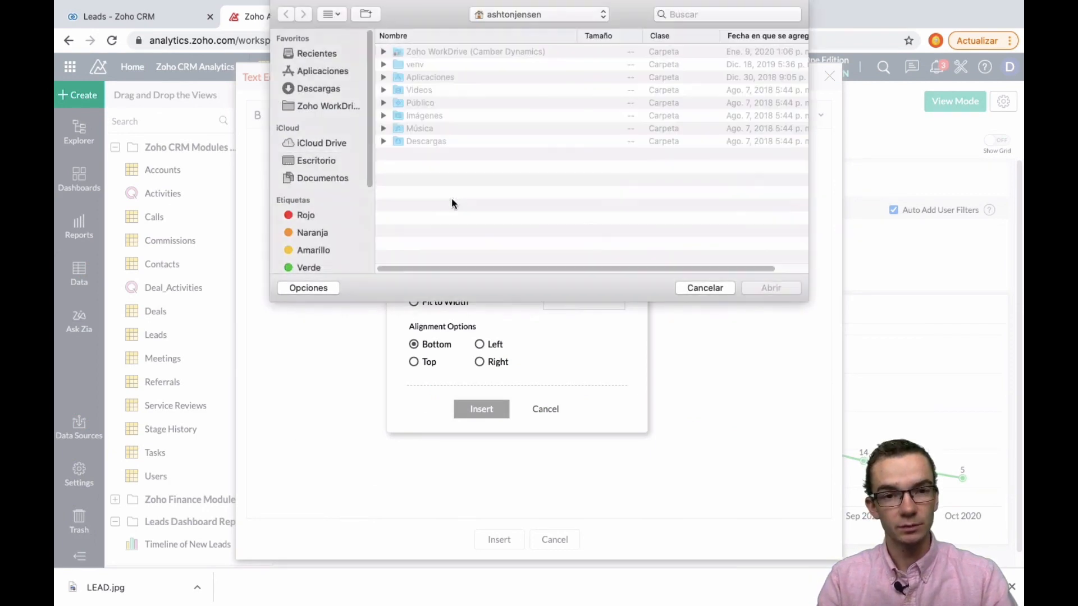
click(324, 159)
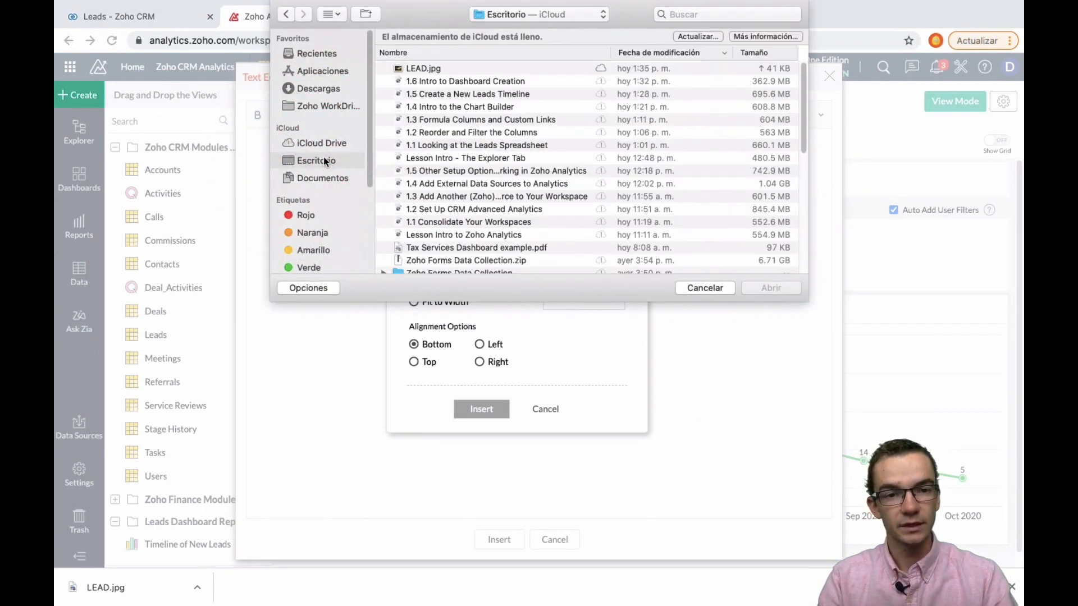
click(434, 69)
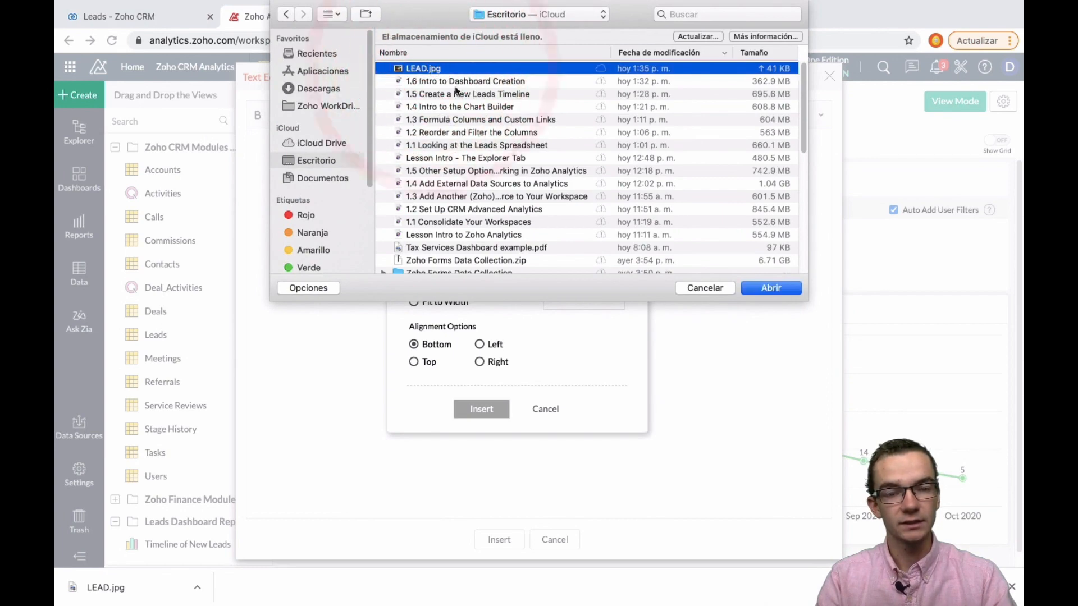
click(770, 288)
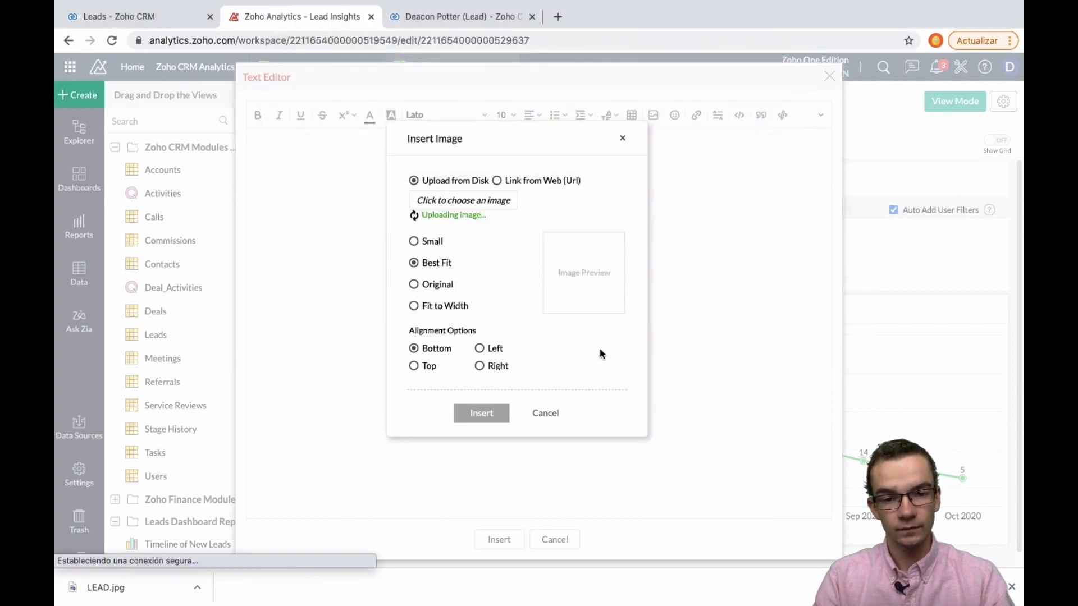
click(480, 413)
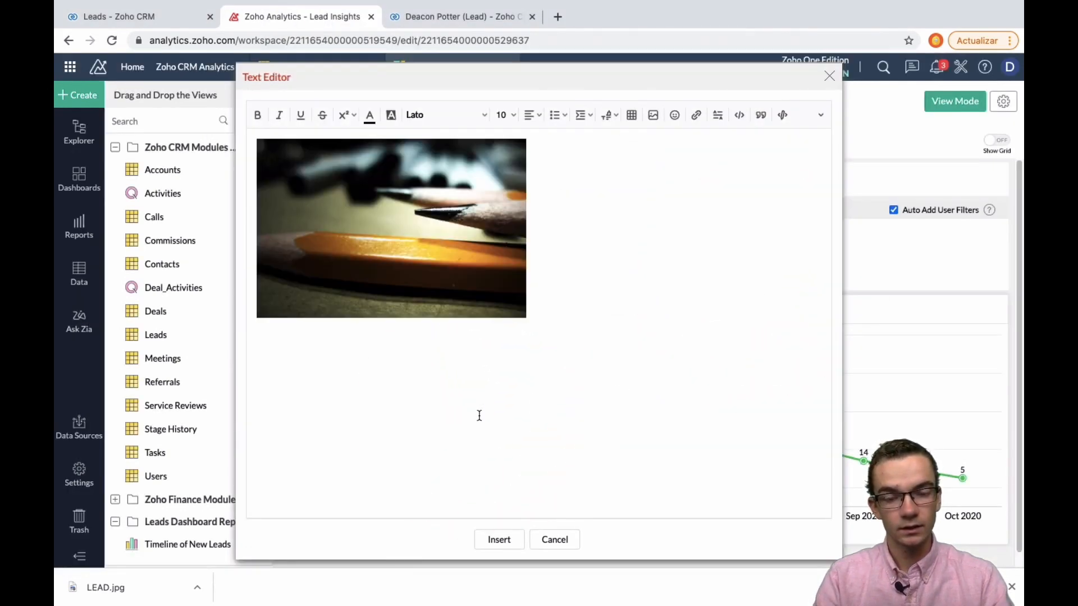
click(498, 541)
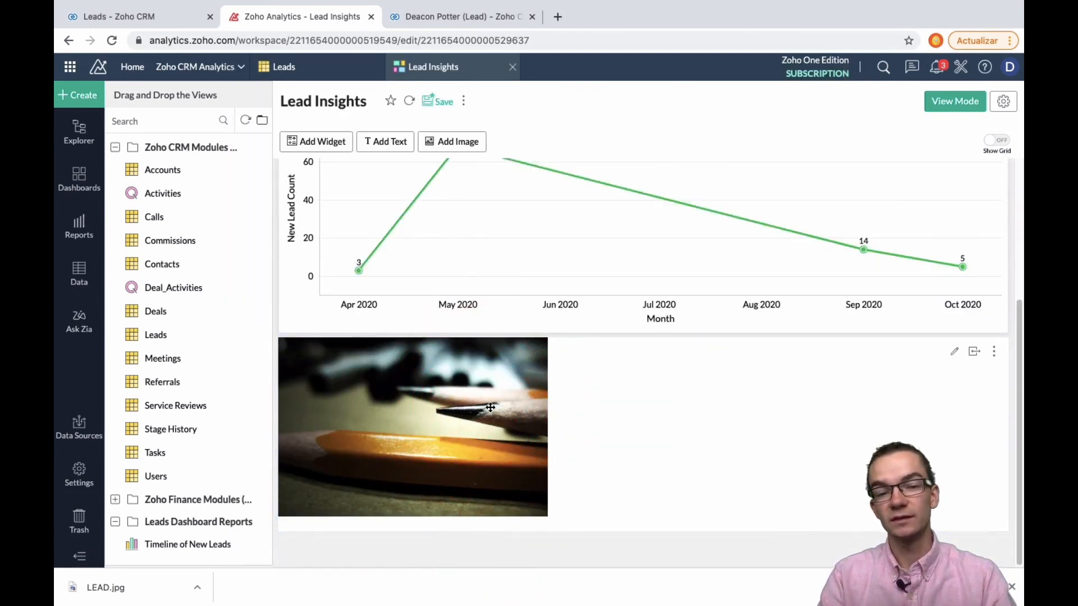
Step: Review the dashboard layout from the welcome text through the timeline chart to the image
scroll(490, 408, up, 2)
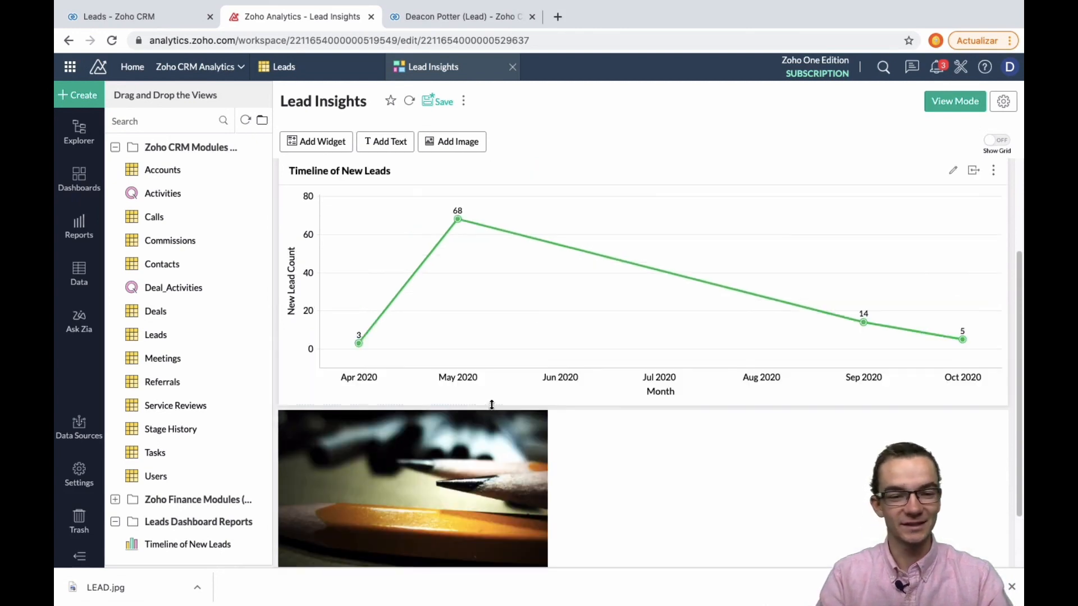
scroll(491, 404, up, 3)
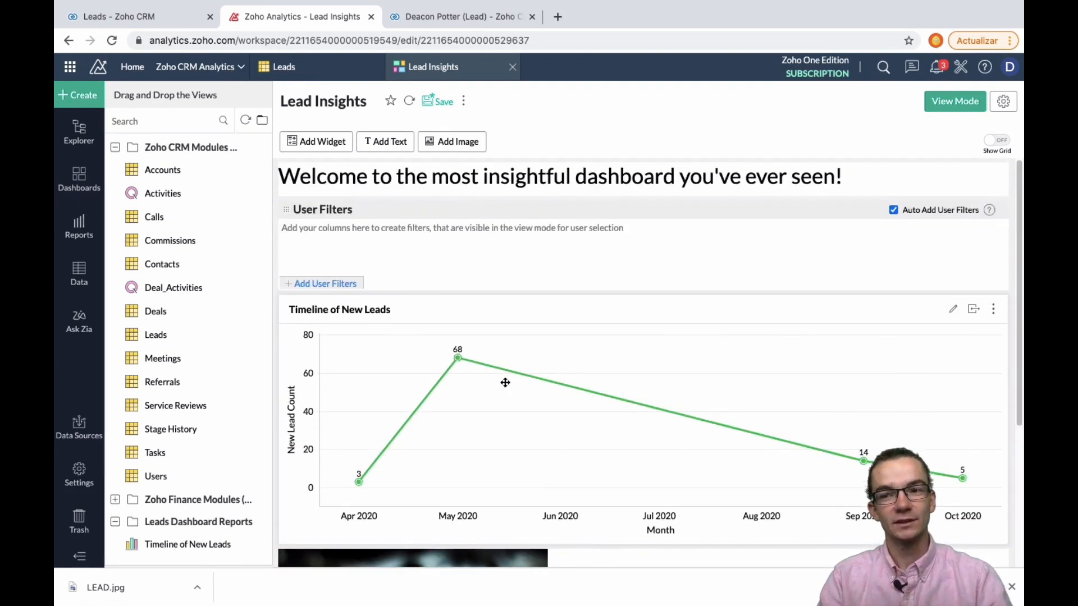
scroll(505, 380, down, 4)
scroll(505, 380, up, 4)
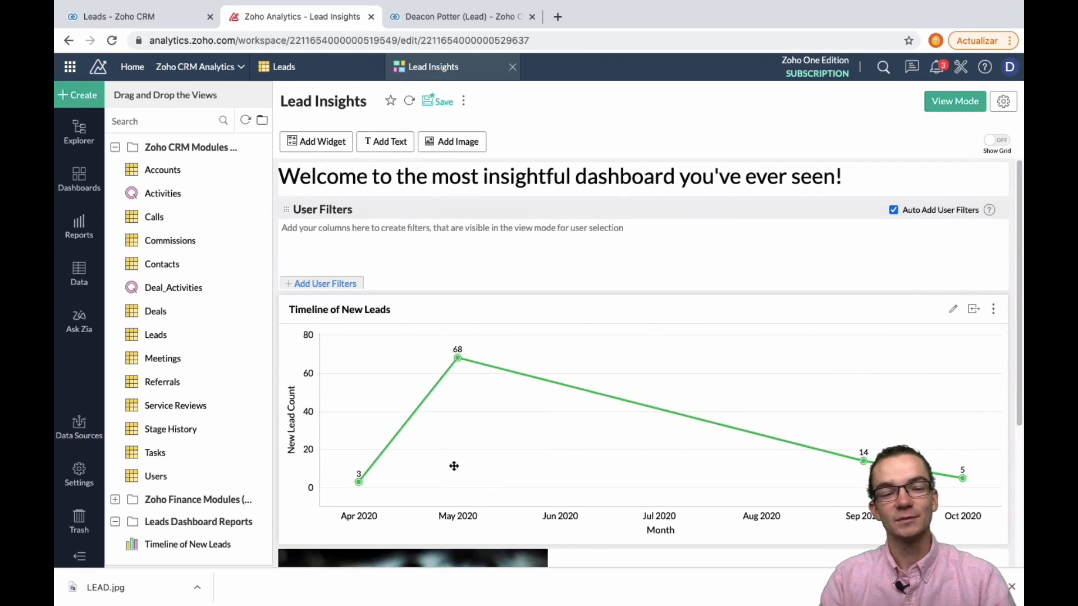
scroll(454, 449, down, 3)
scroll(471, 344, up, 3)
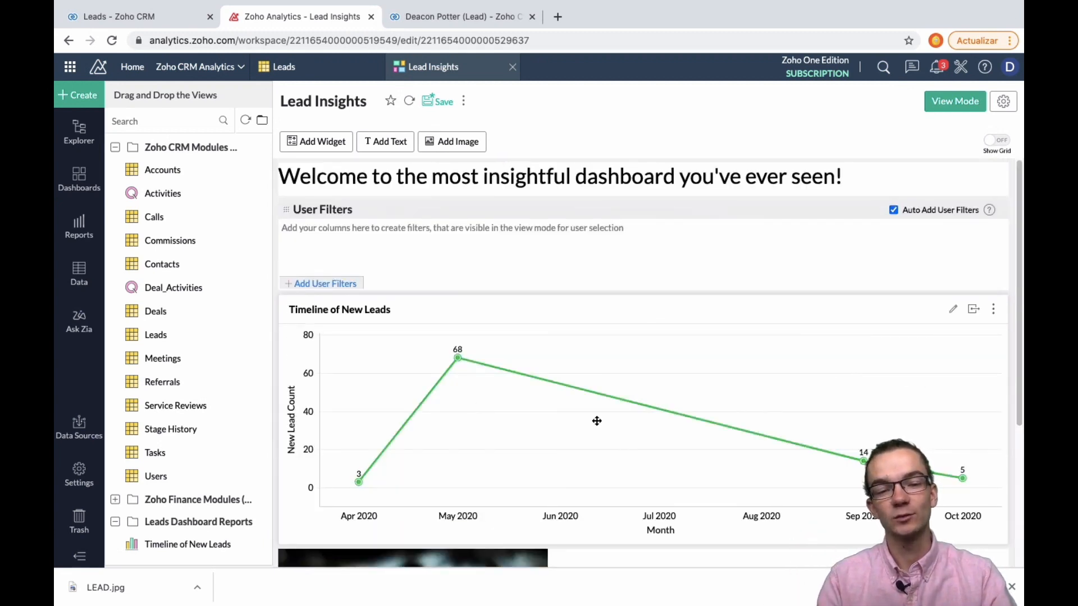
scroll(595, 422, down, 2)
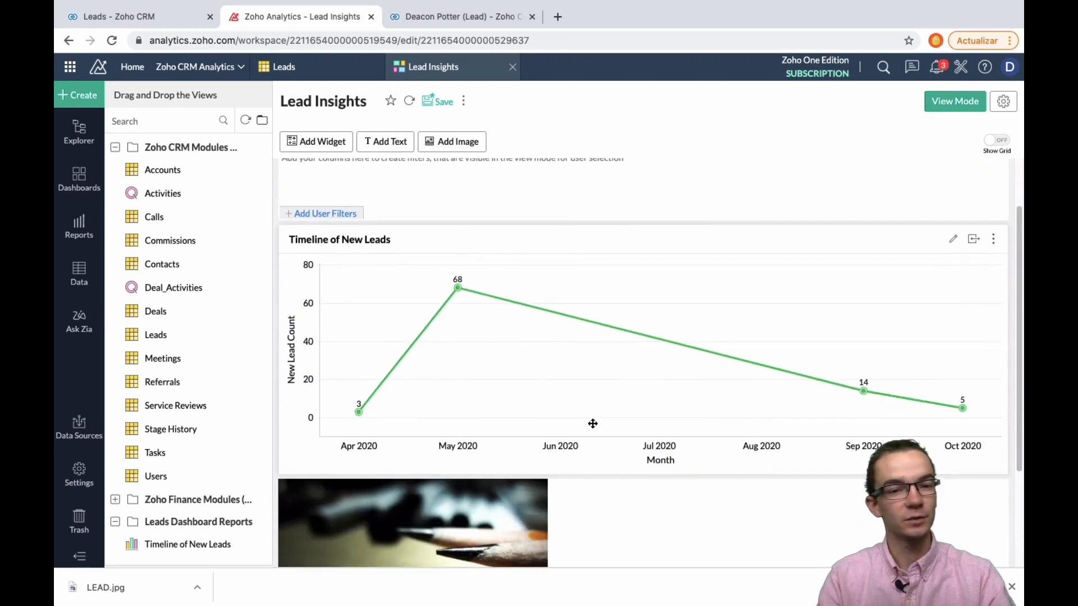
scroll(592, 424, up, 2)
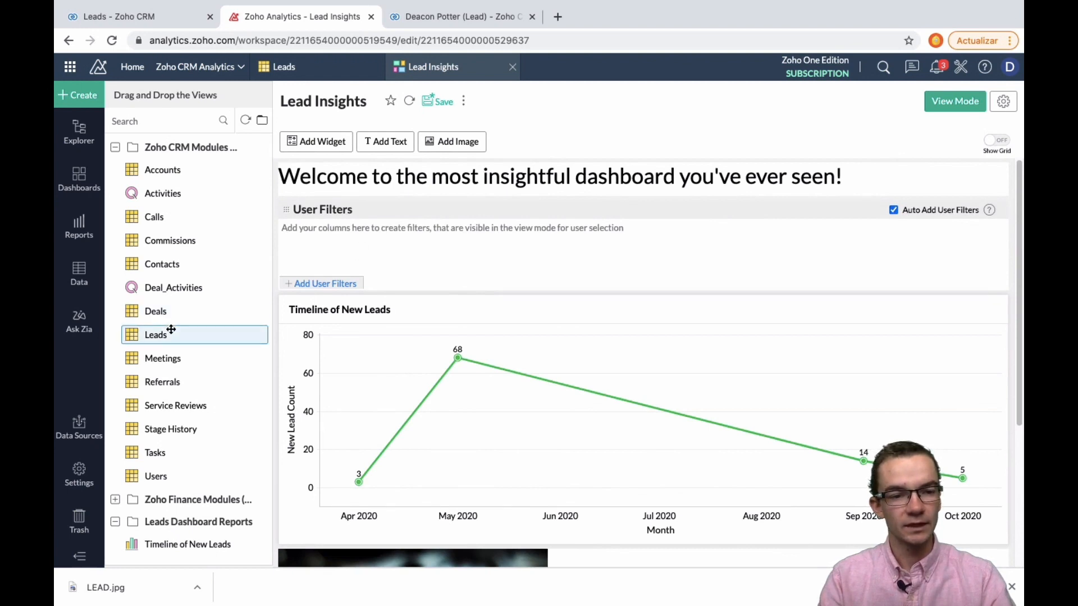
Step: Add the Deals table above the Timeline of New Leads chart and enlarge it to the full dashboard width
drag(173, 310, 431, 323)
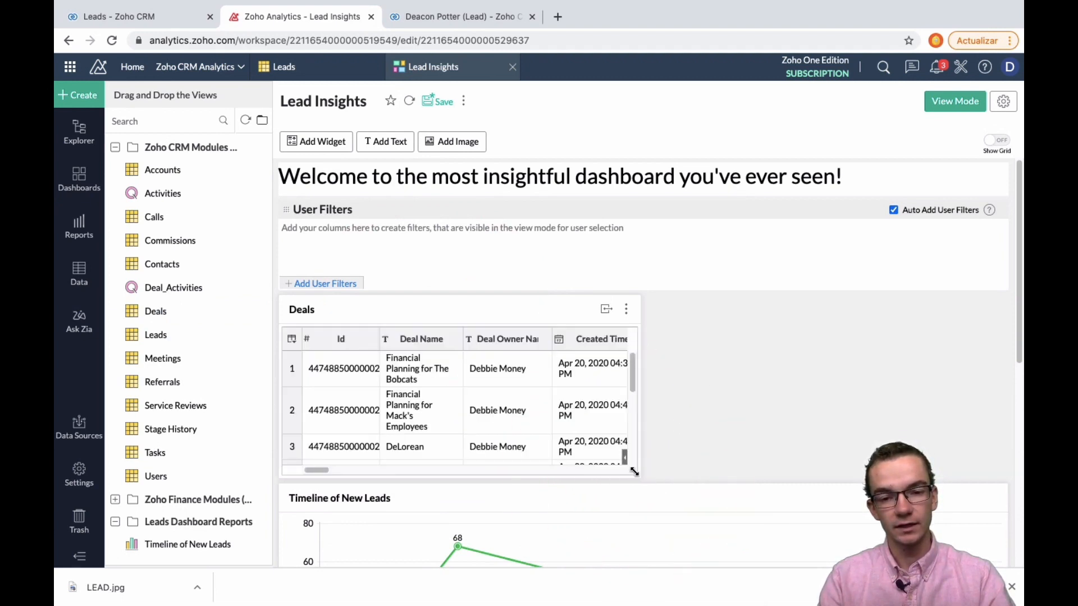
drag(794, 518, 1008, 551)
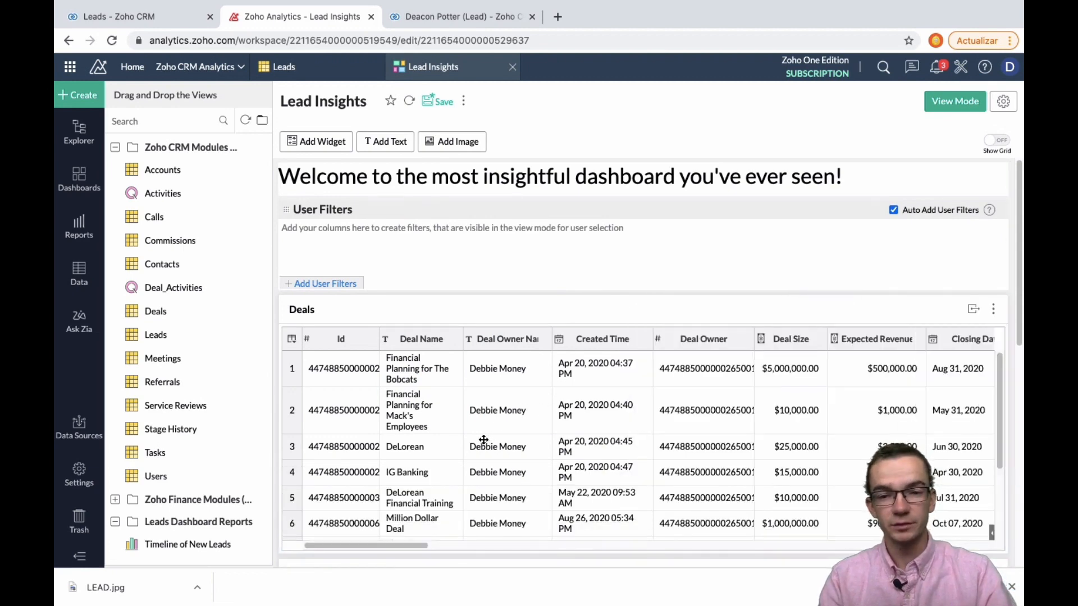
scroll(523, 441, down, 3)
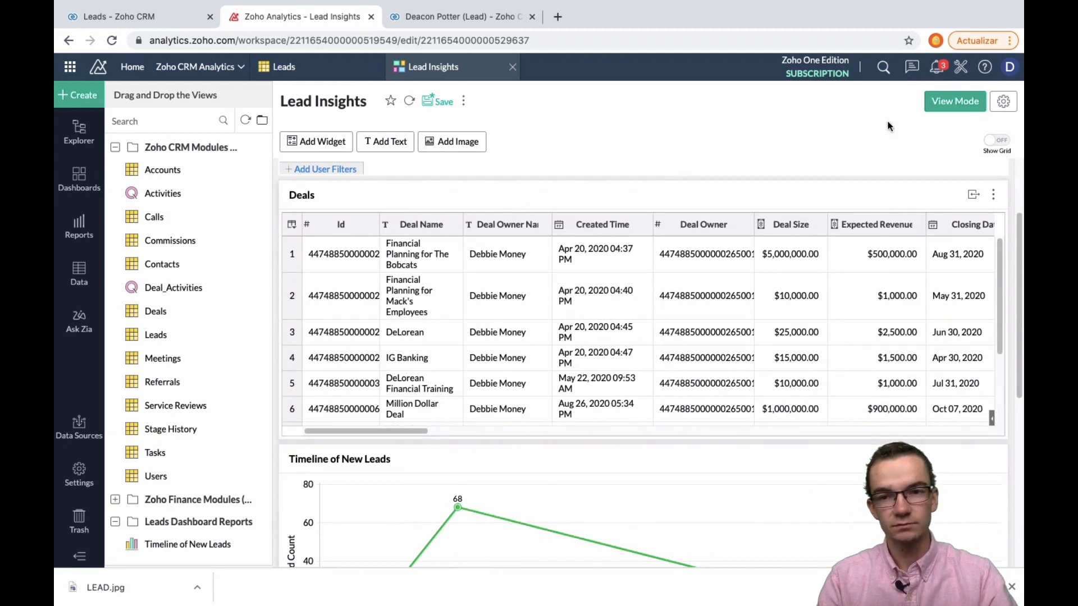
Step: Preview the Lead Insights dashboard in view mode from the welcome text to the image, and return to editing its design
click(942, 102)
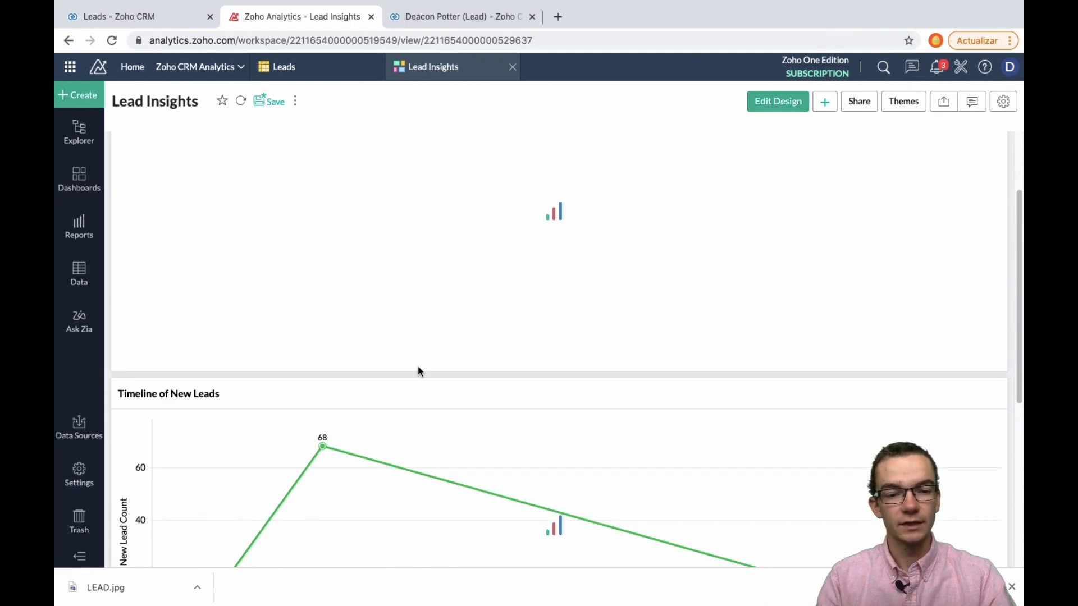
scroll(418, 371, down, 5)
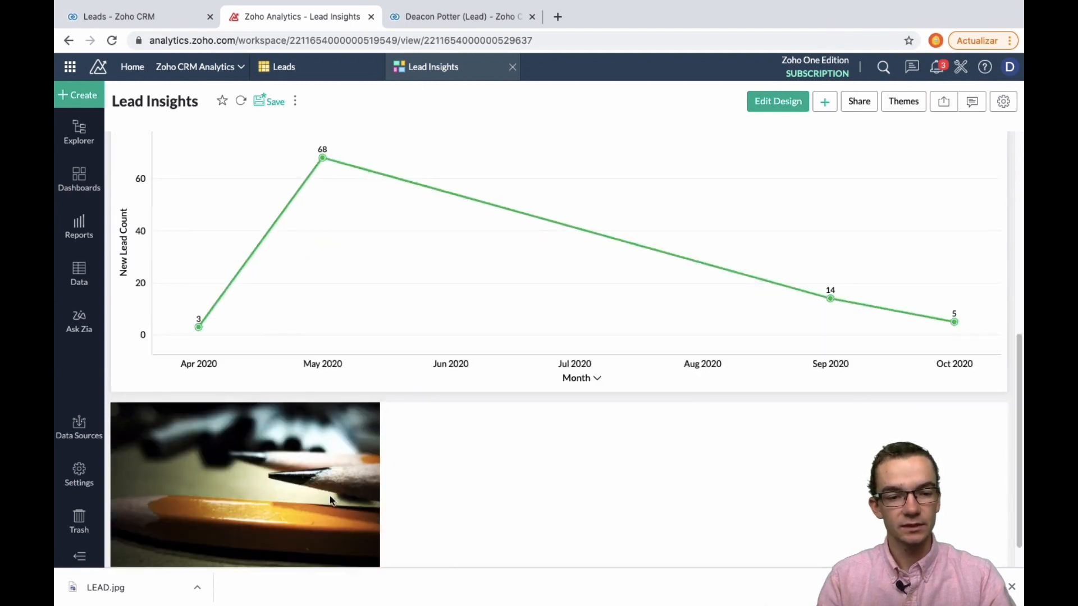
scroll(517, 392, up, 7)
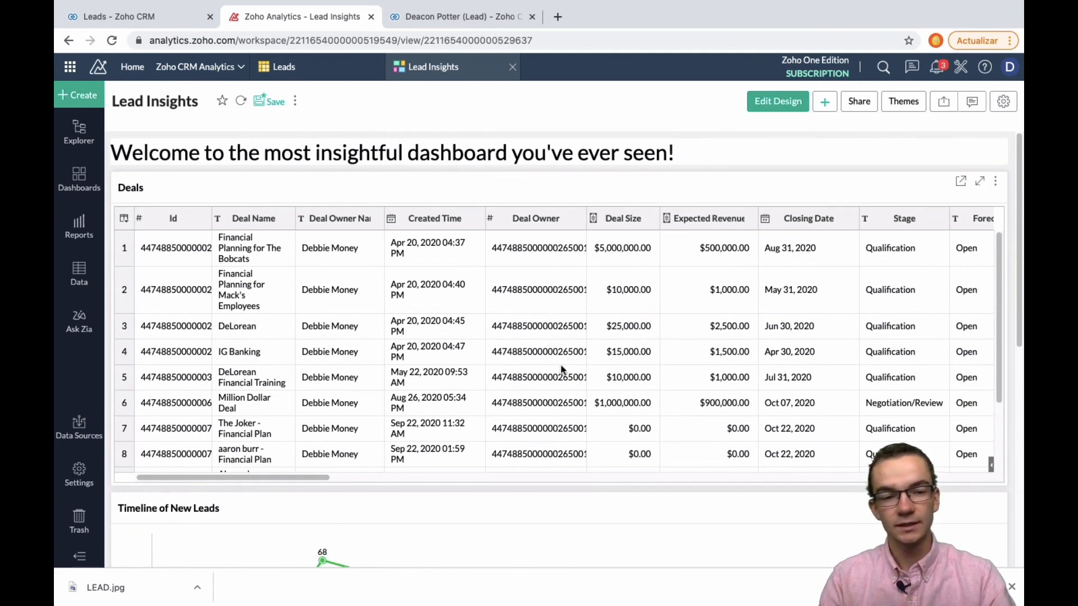
scroll(561, 353, down, 1)
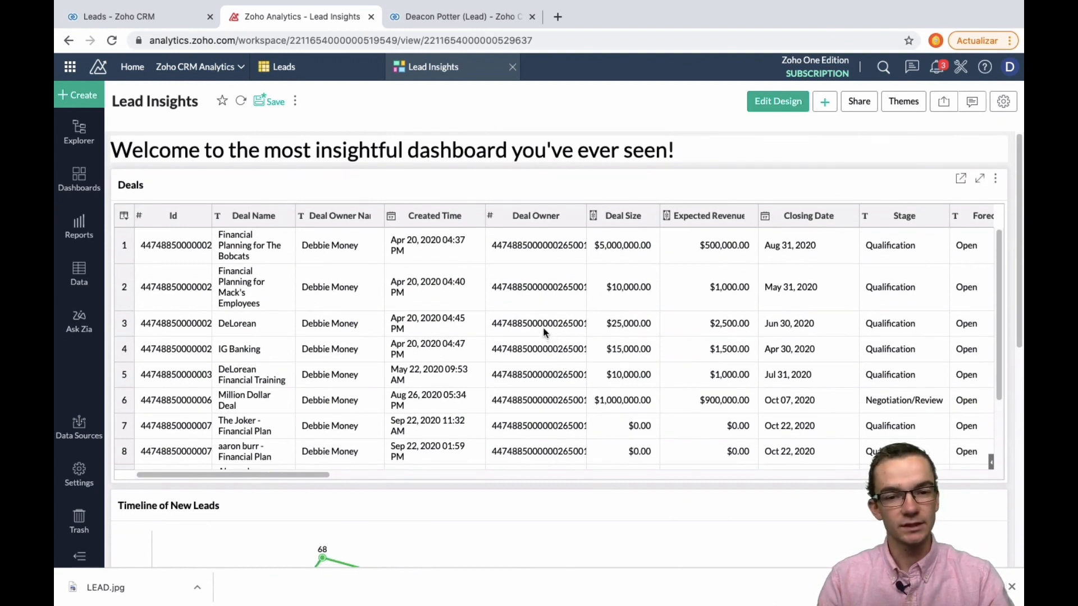
click(765, 101)
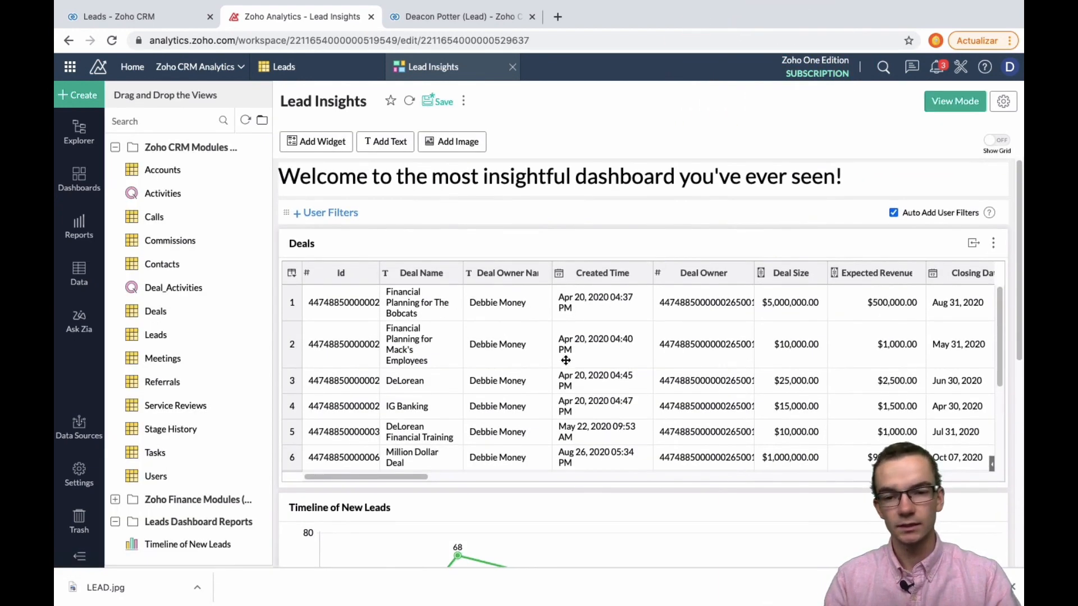
scroll(566, 361, down, 8)
scroll(570, 366, up, 8)
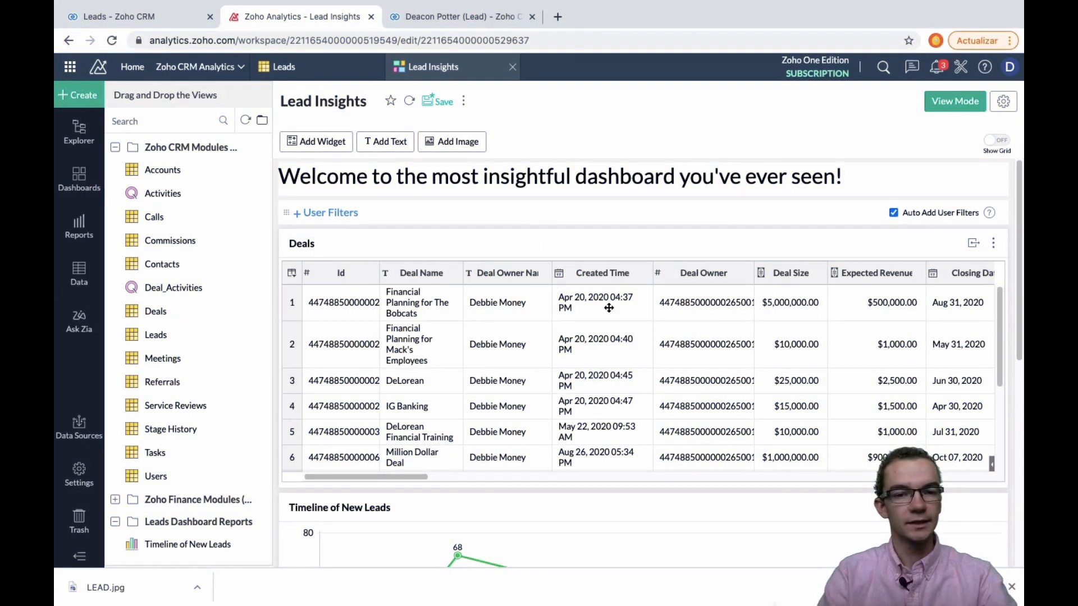
Step: Start a new KPI widget for the dashboard using the simple layout with one label and one value
click(334, 146)
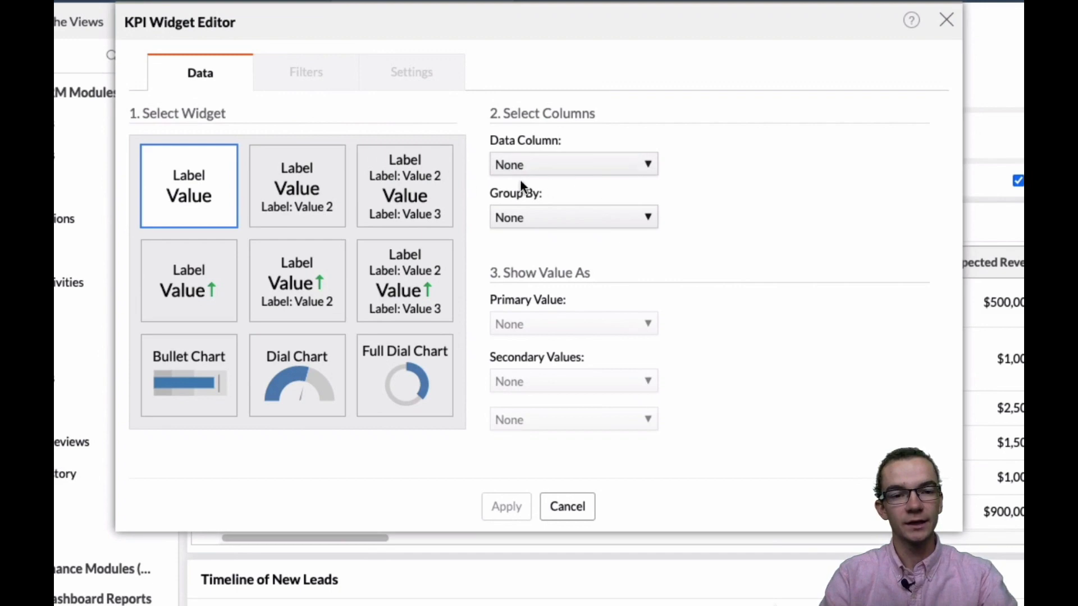
click(310, 192)
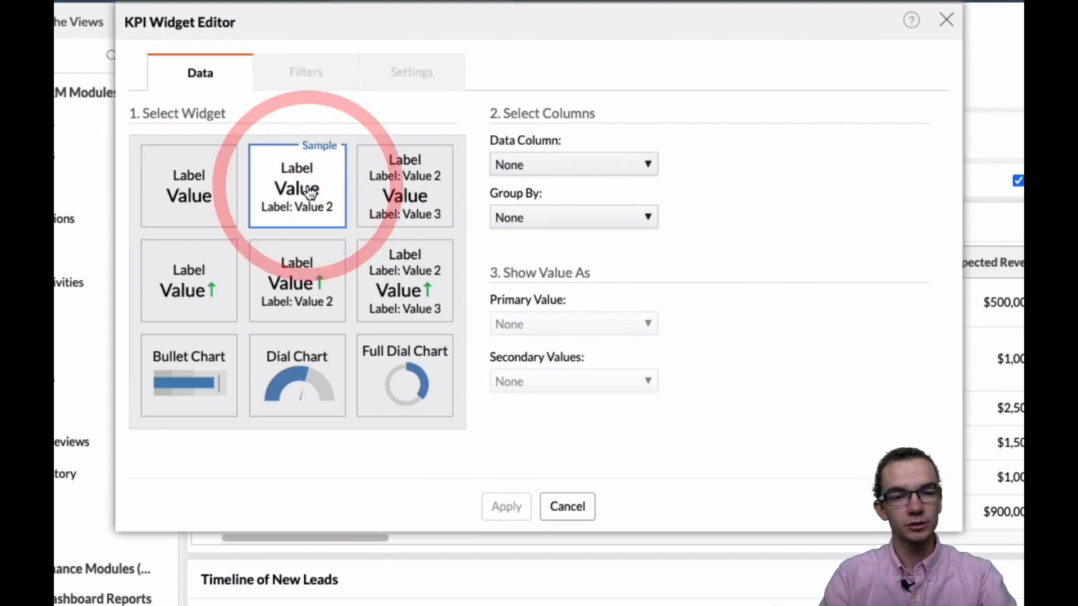
click(404, 212)
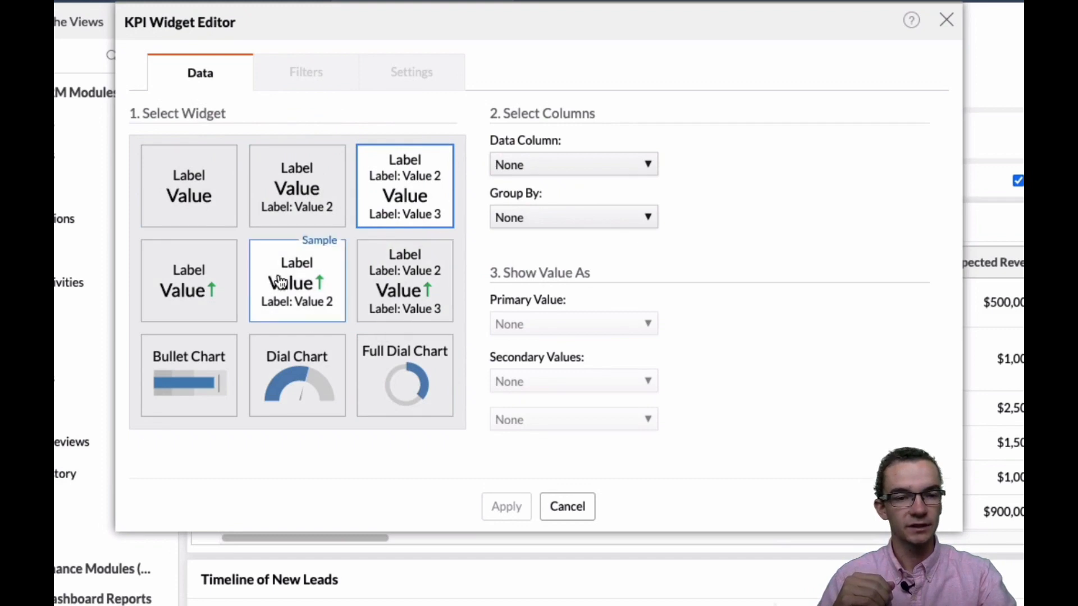
click(204, 196)
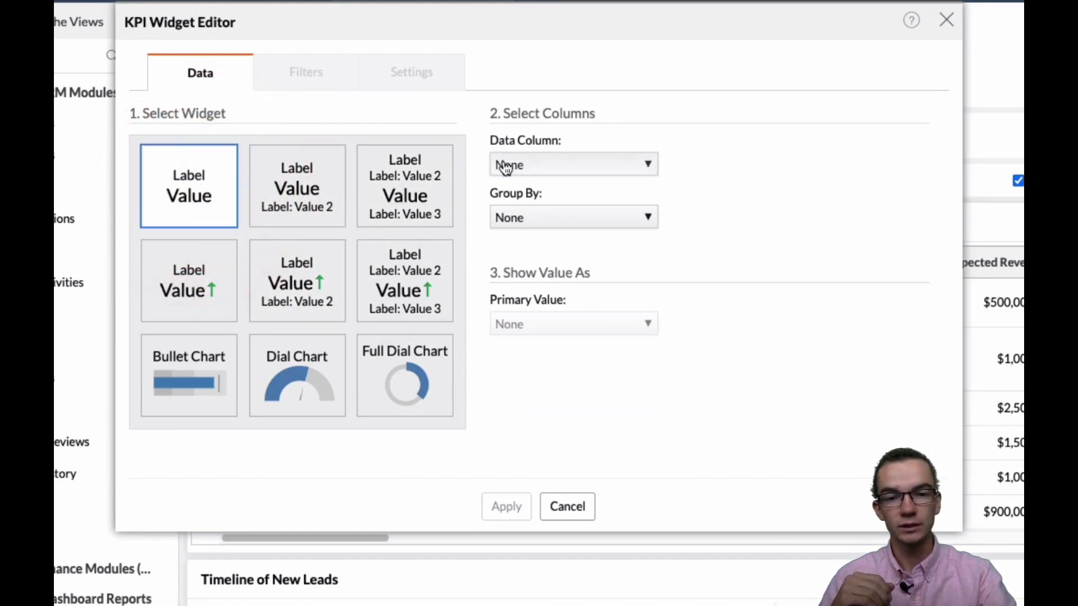
Step: Search the widget's available data columns for leads and examine the Leads fields and their aggregation options
click(532, 166)
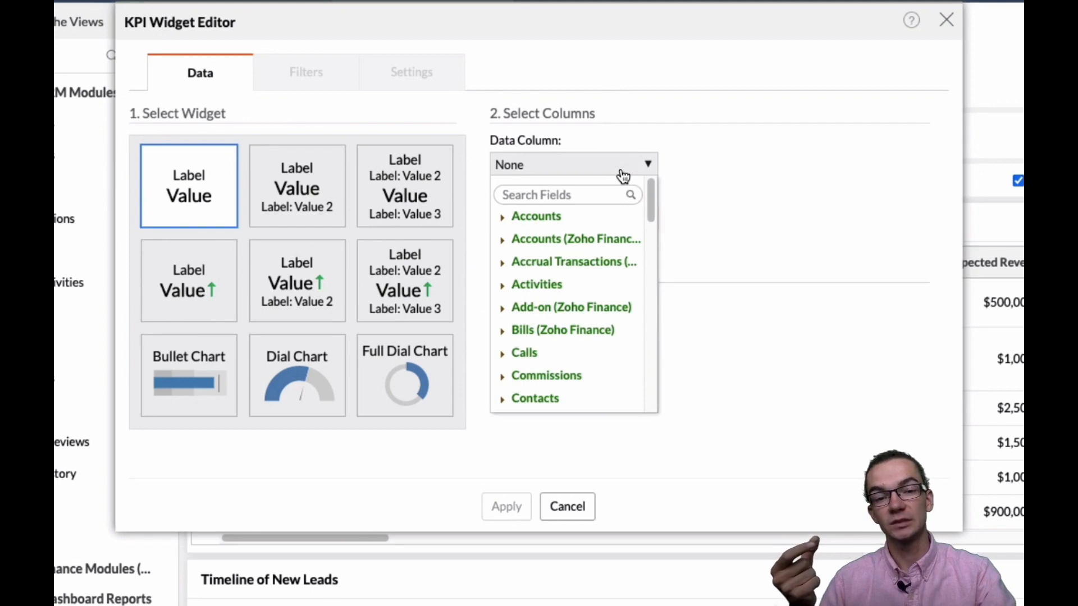
scroll(585, 259, down, 5)
scroll(584, 258, down, 6)
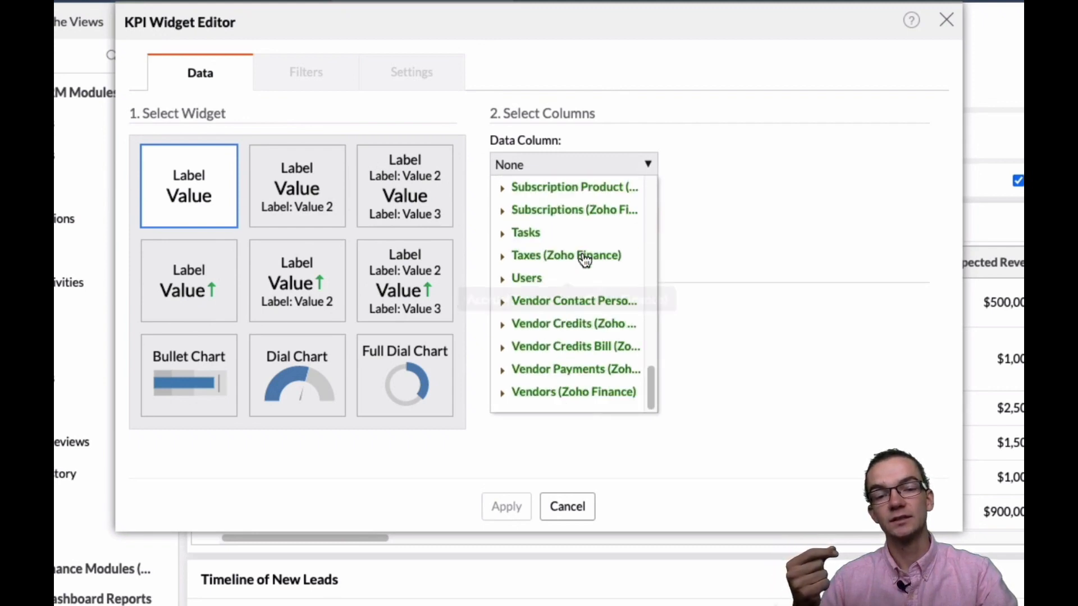
scroll(584, 259, up, 11)
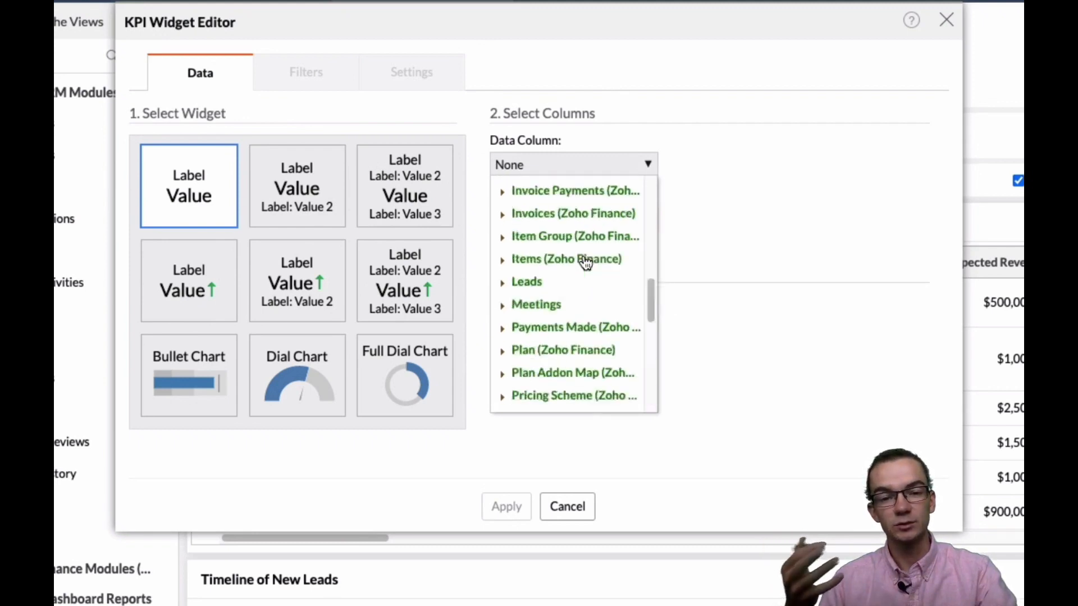
click(582, 193)
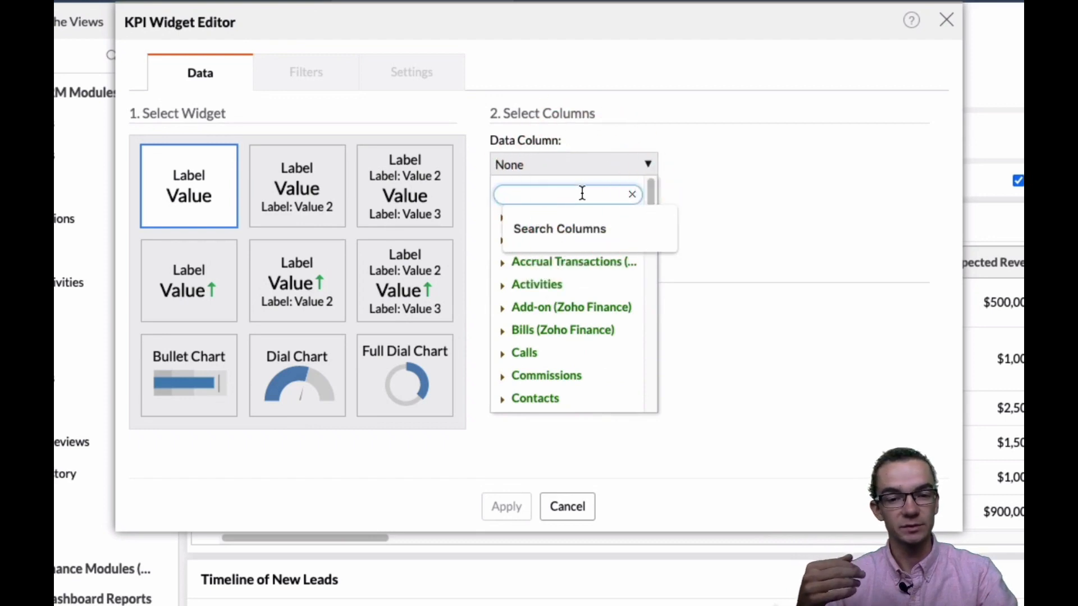
text(leads)
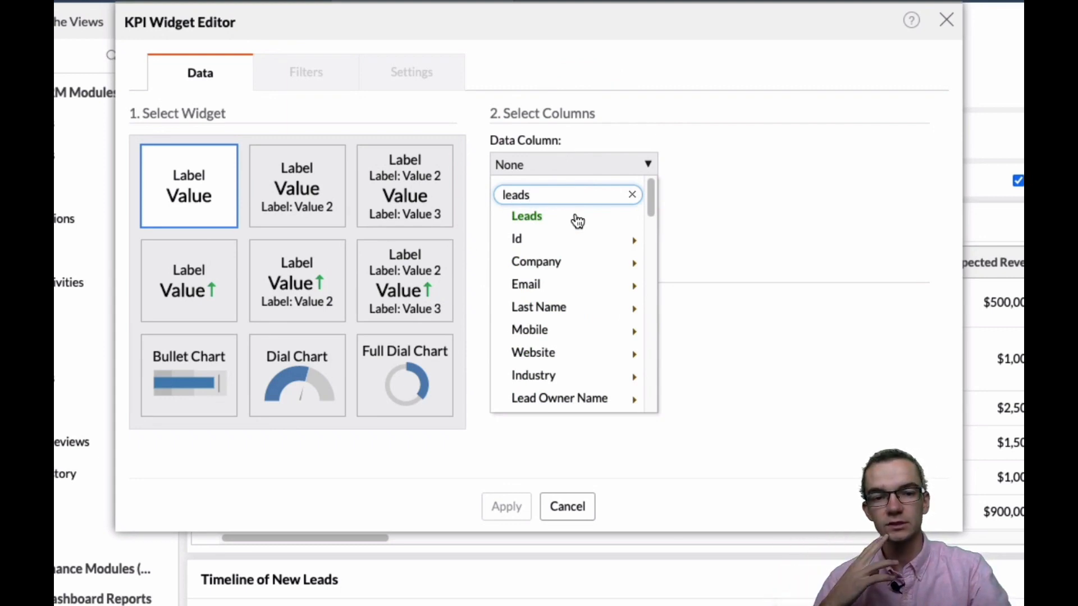
mouse_move(544, 246)
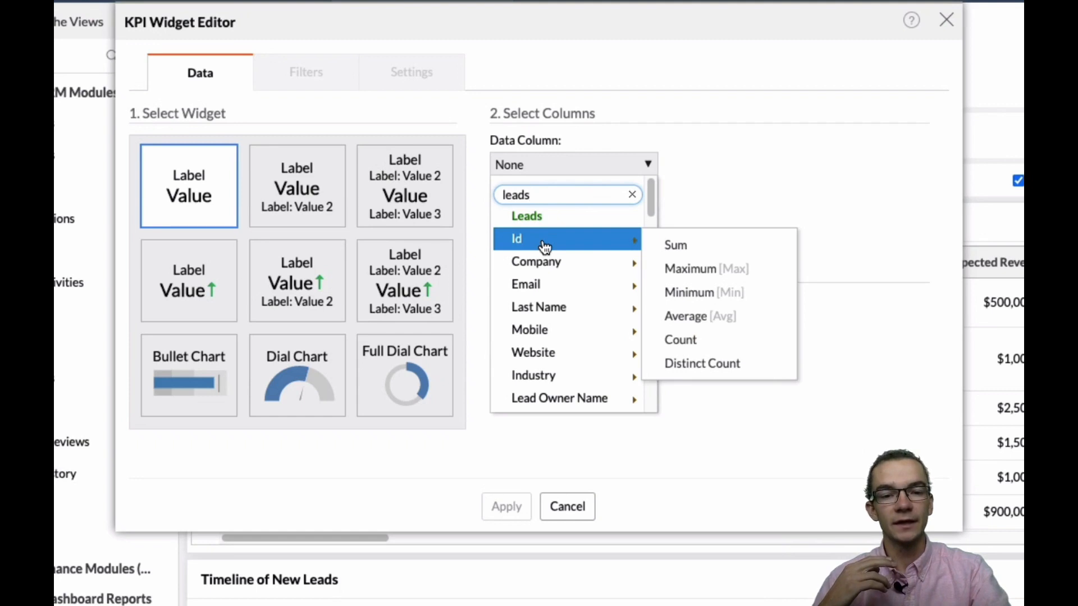
mouse_move(544, 307)
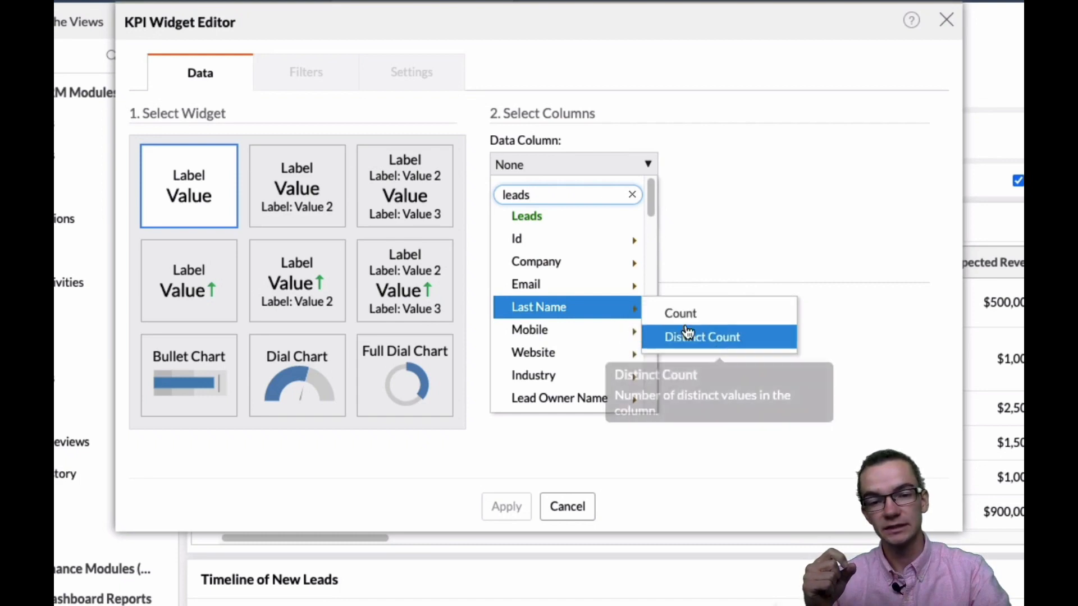
scroll(550, 310, down, 5)
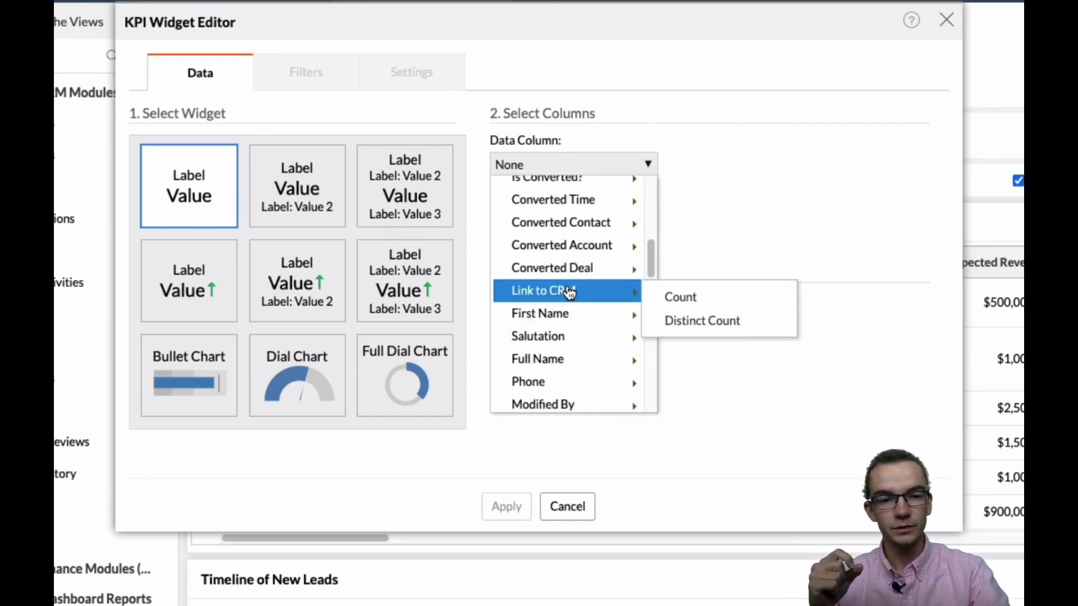
scroll(561, 297, down, 5)
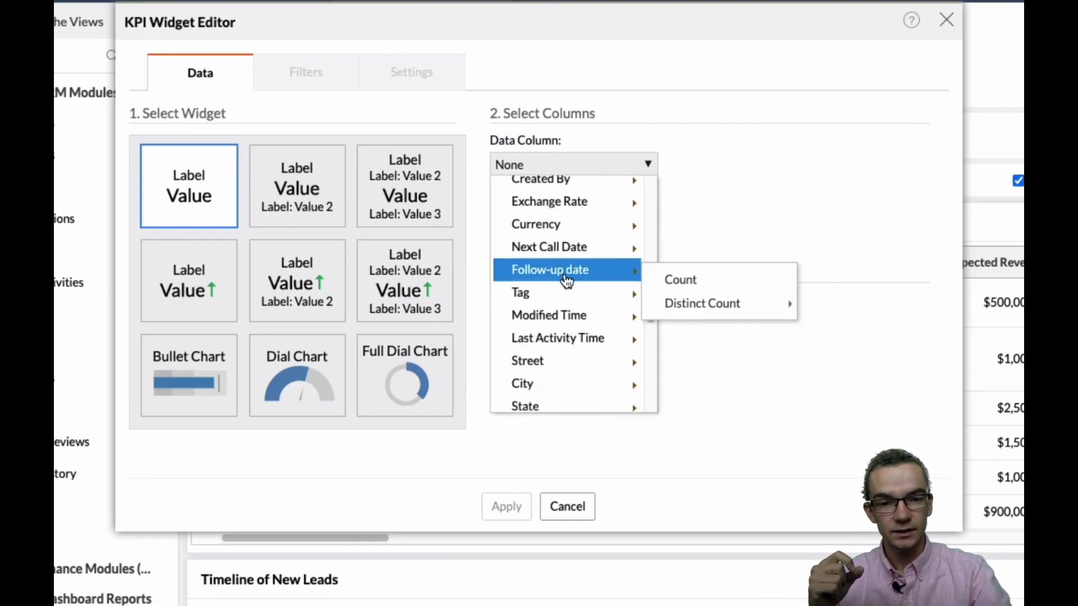
scroll(565, 281, down, 5)
scroll(566, 281, up, 15)
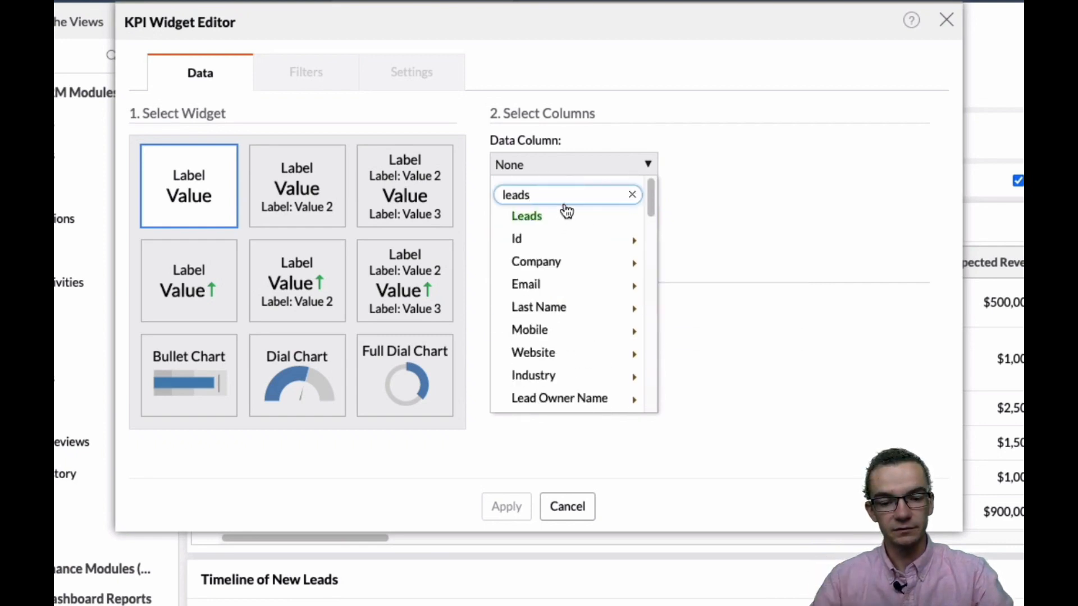
Step: Find the net worth columns and set the widget's data column to the Sum of Total Net Worth from Leads
key(ctrl+a)
text(net)
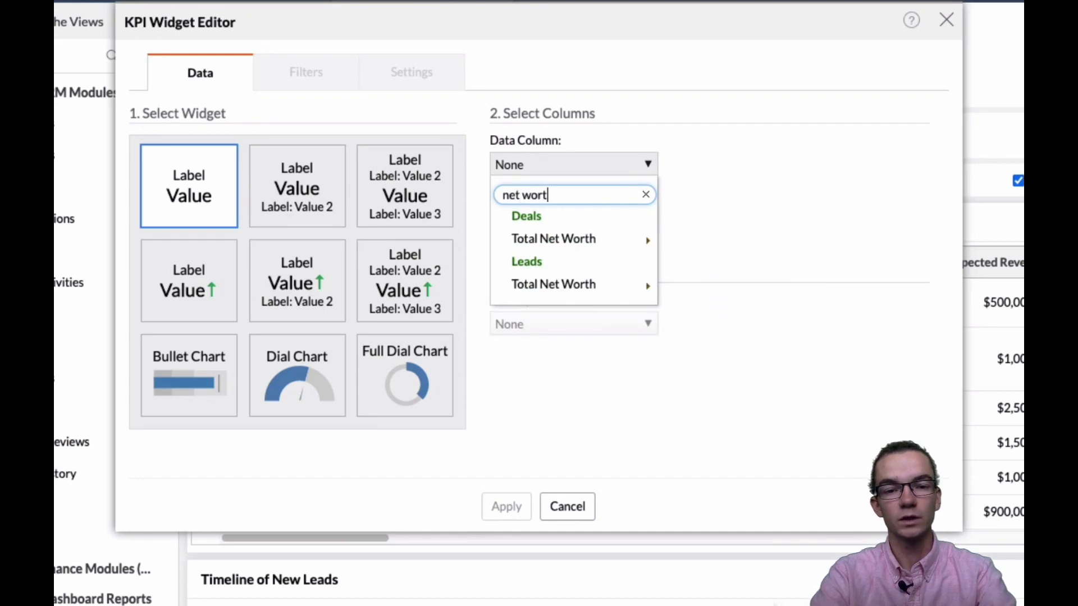
mouse_move(560, 289)
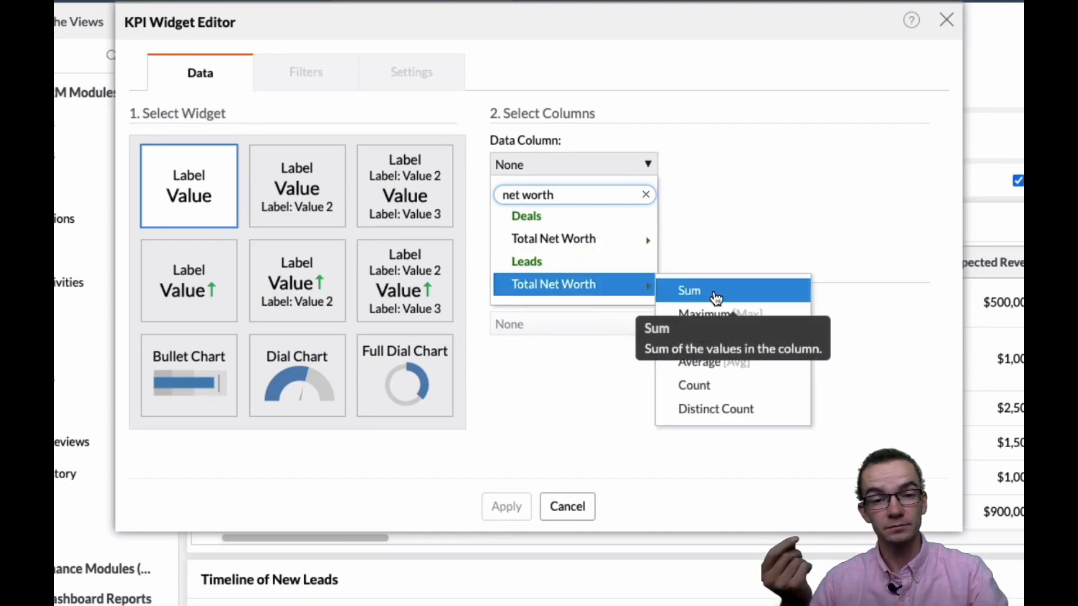
click(686, 292)
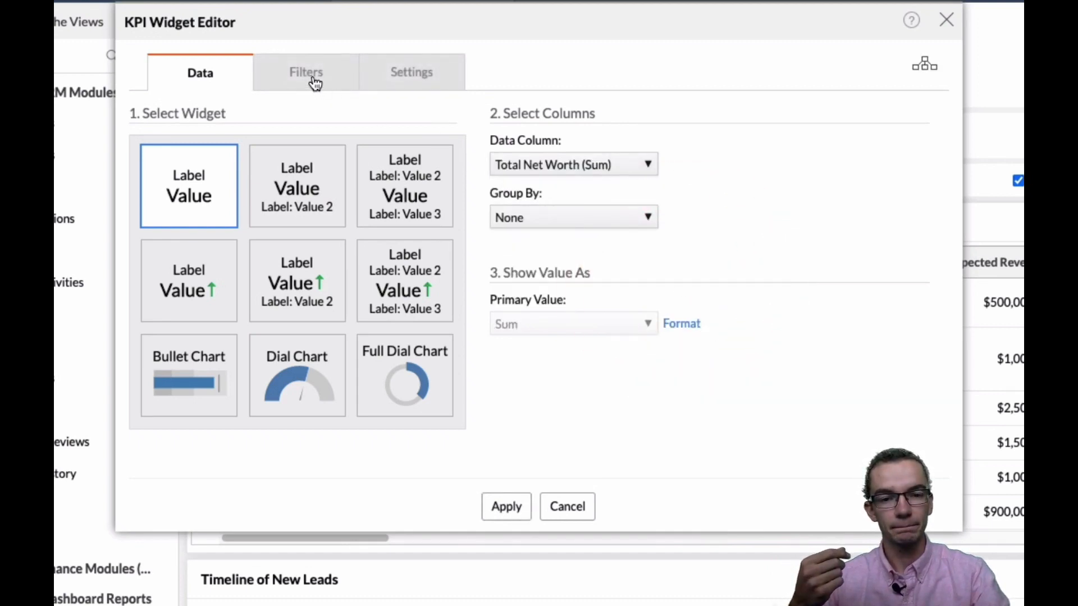
Step: Examine the fields available for grouping the widget's value, leaving the grouping at None
click(556, 217)
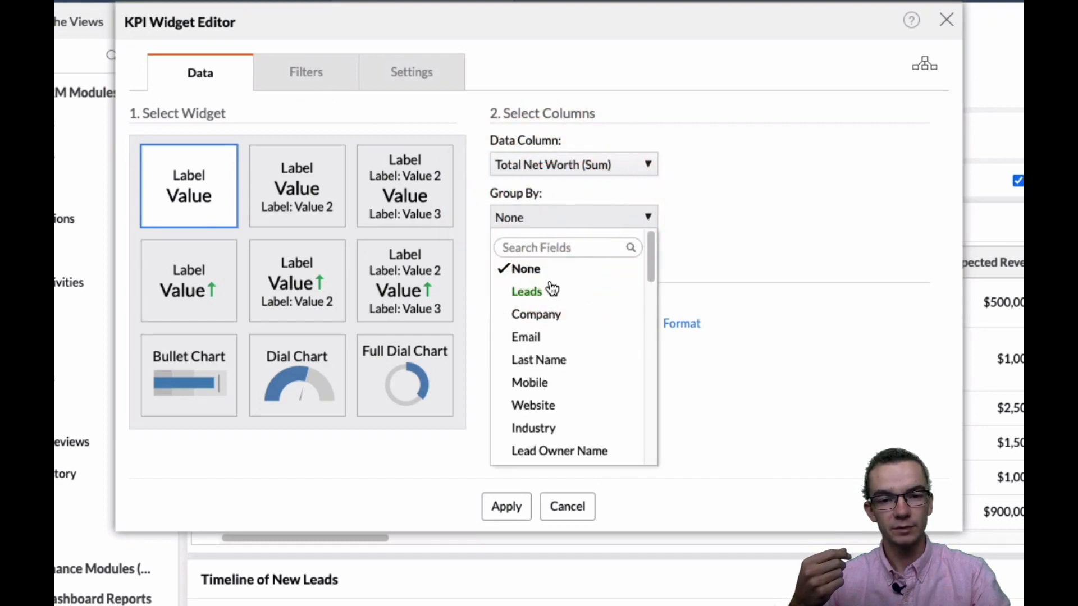
scroll(565, 359, down, 5)
scroll(565, 365, down, 5)
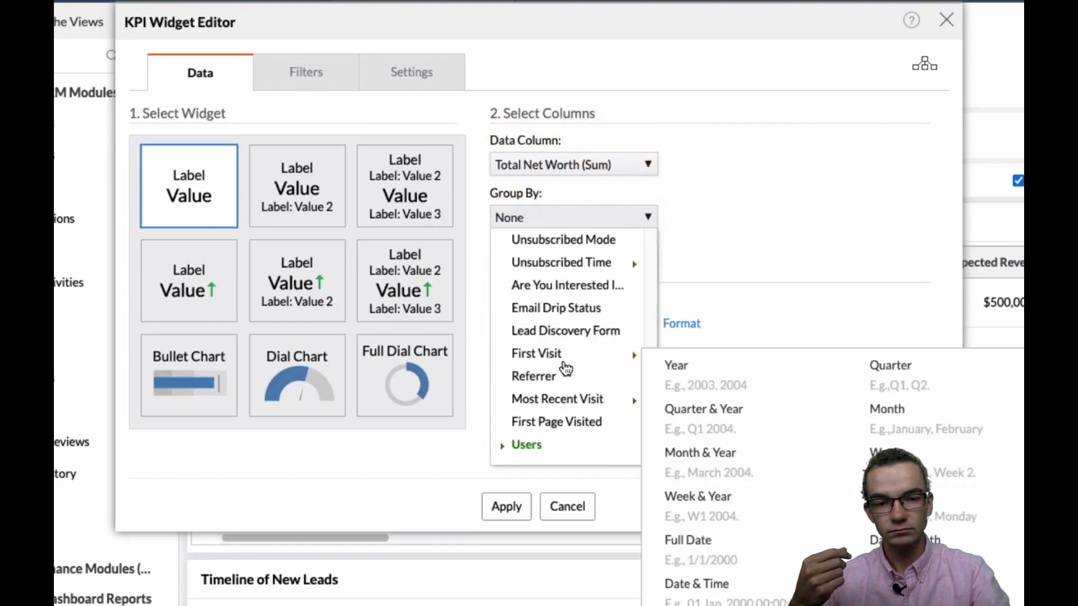
scroll(566, 359, up, 10)
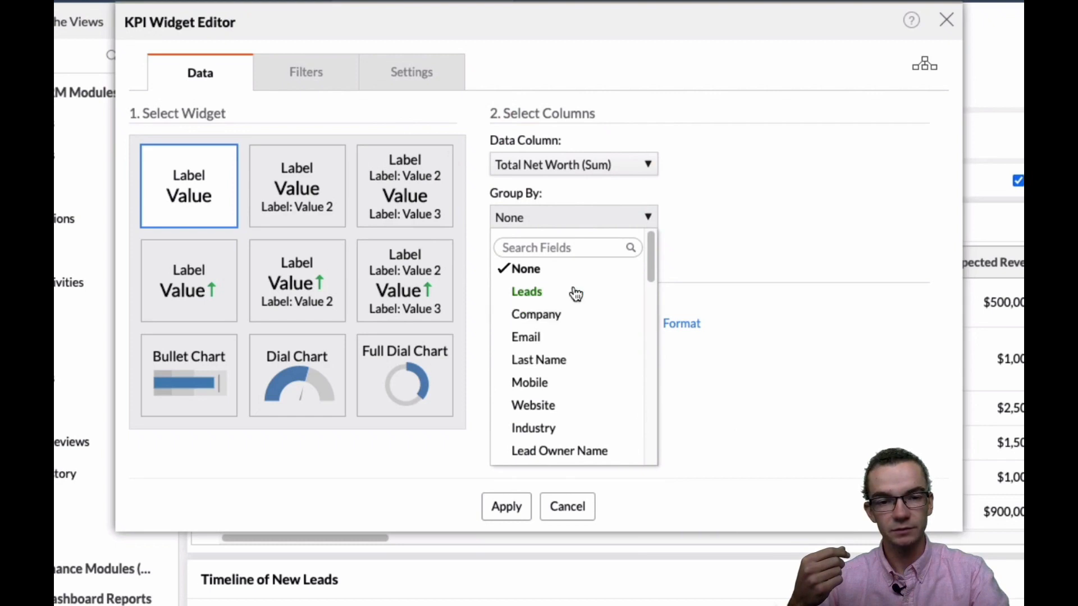
click(616, 140)
Step: Filter the KPI widget by the Leads column Is Converted?, including only the value Yes
click(324, 82)
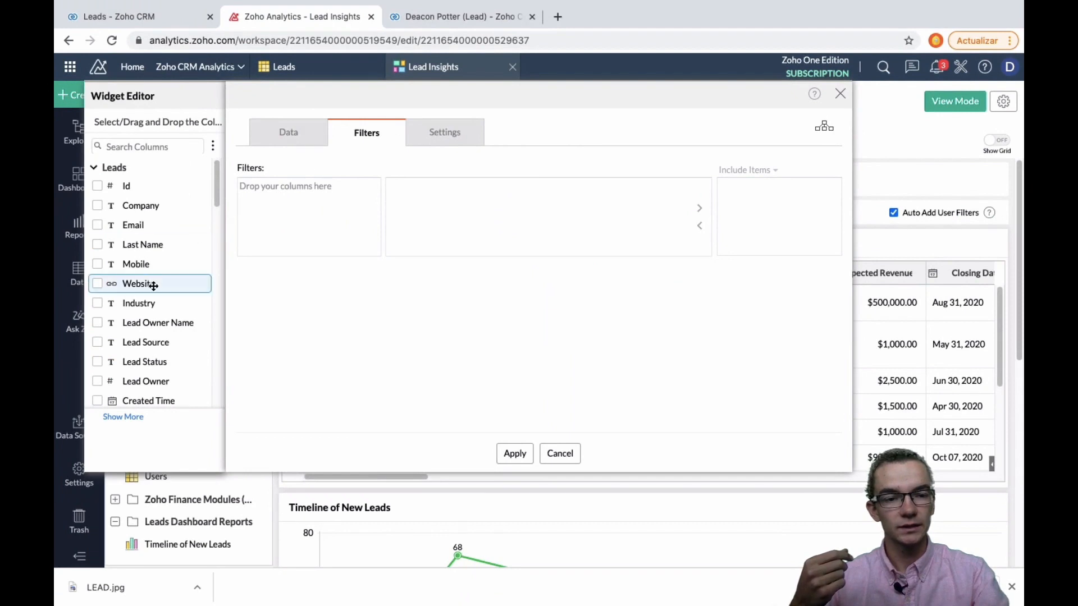
click(155, 145)
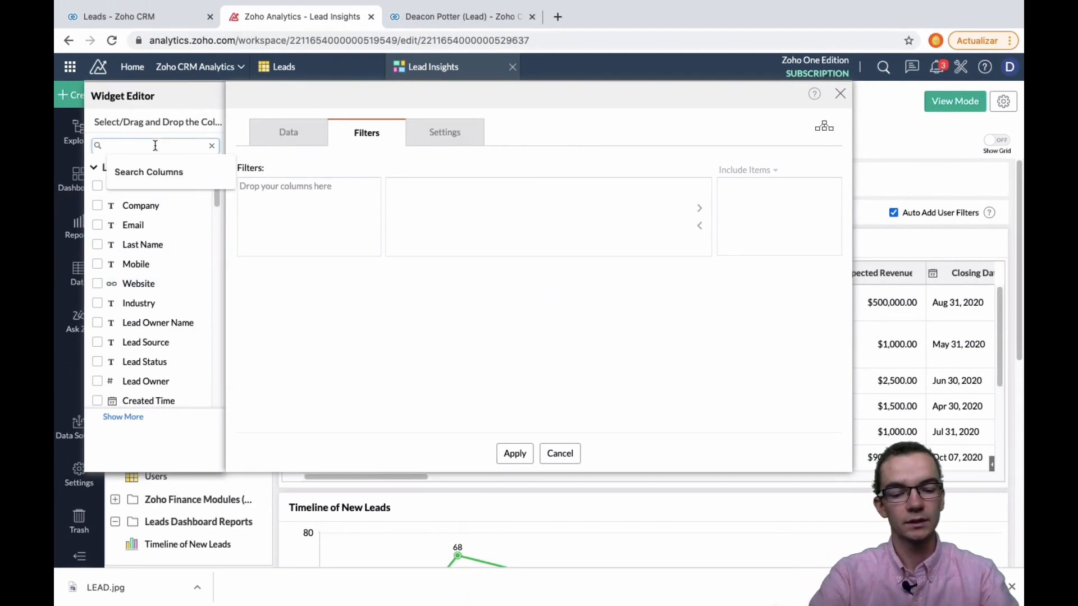
text(conver)
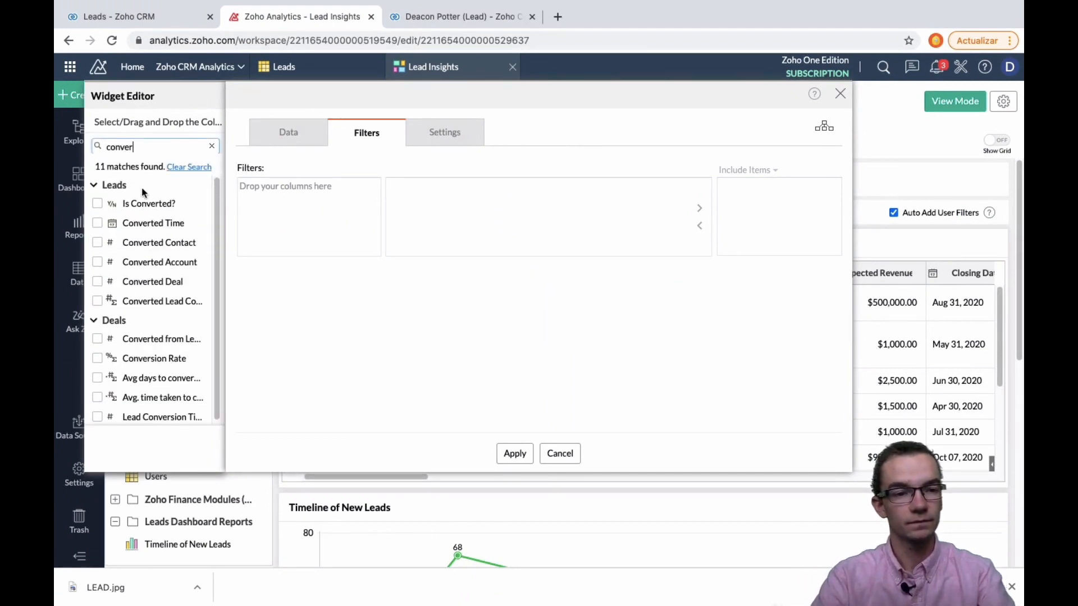
drag(143, 203, 290, 231)
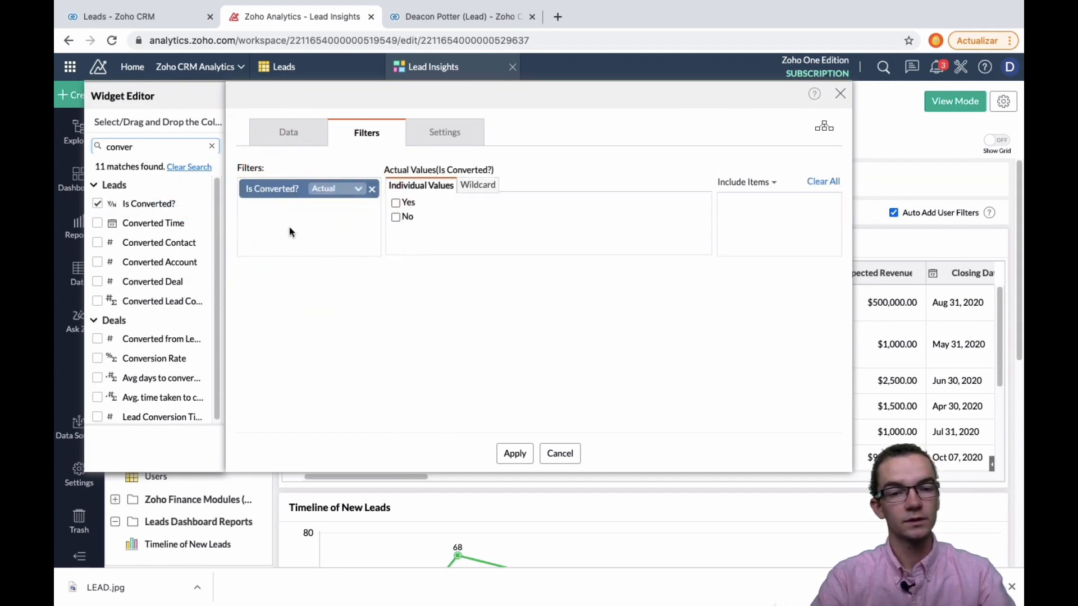
click(396, 203)
Step: Label the KPI widget's primary value "Net Worth of Converted Leads" and apply the blue theme to the widget
click(450, 139)
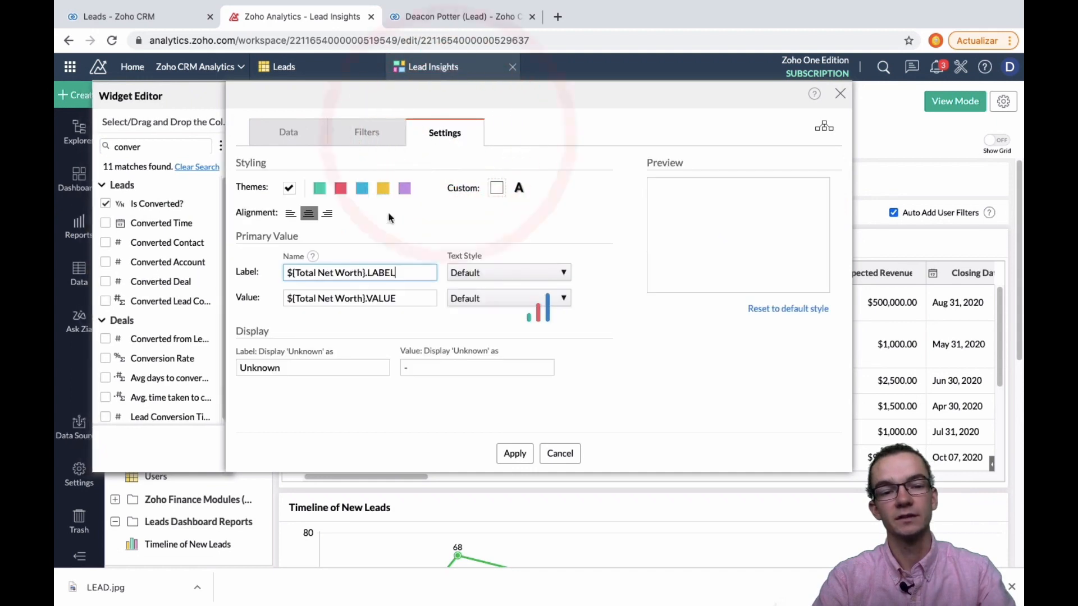
triple_click(357, 272)
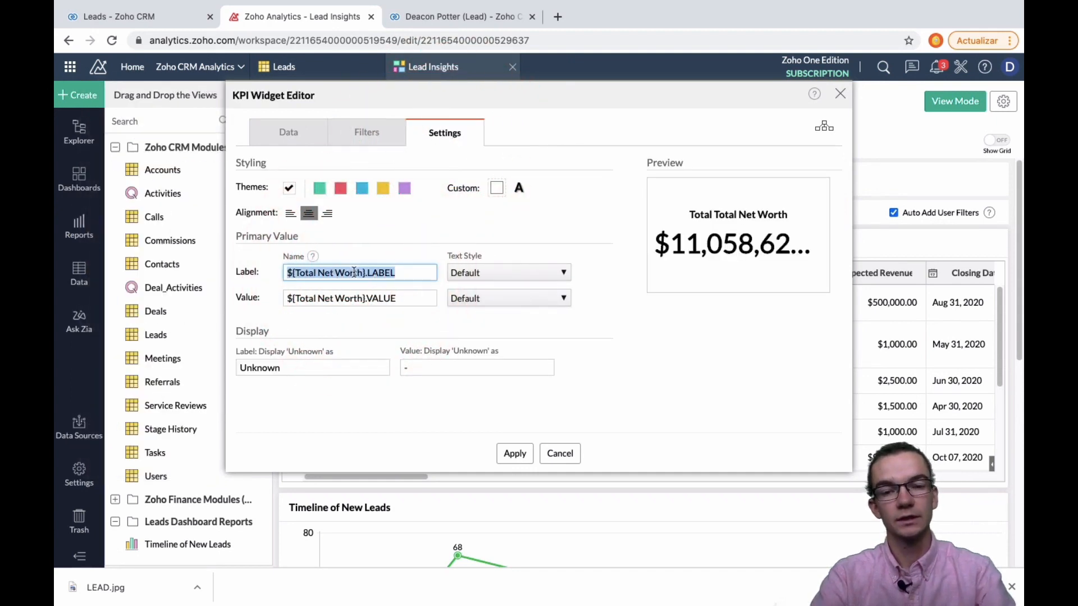
text(Net Wroth)
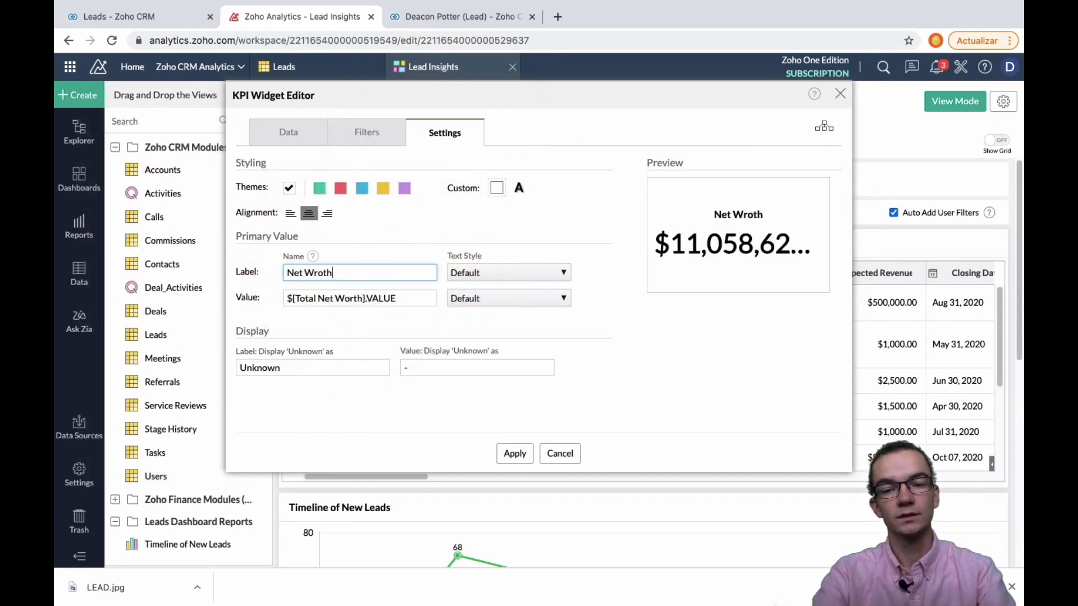
key(BackSpace)
key(BackSpace)
key(BackSpace)
key(BackSpace)
text(orth o)
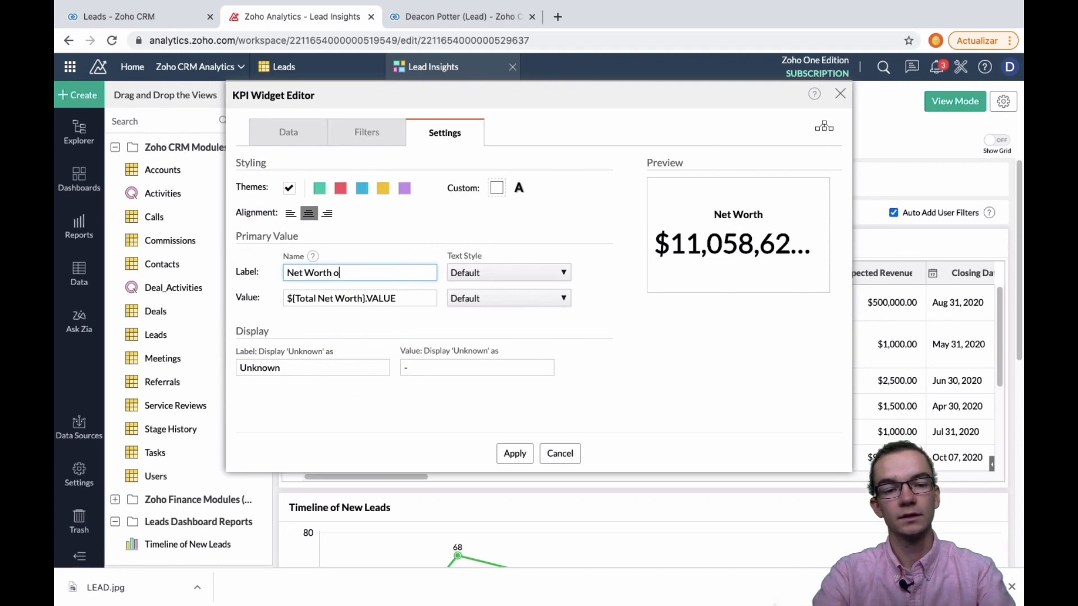
text(f Converted Lea)
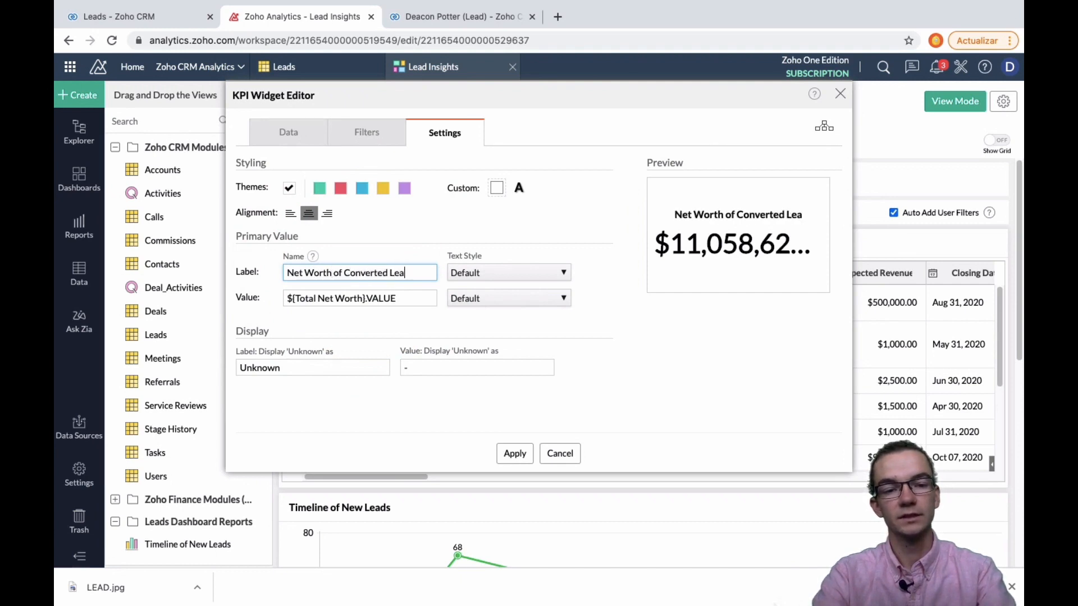
text(ds)
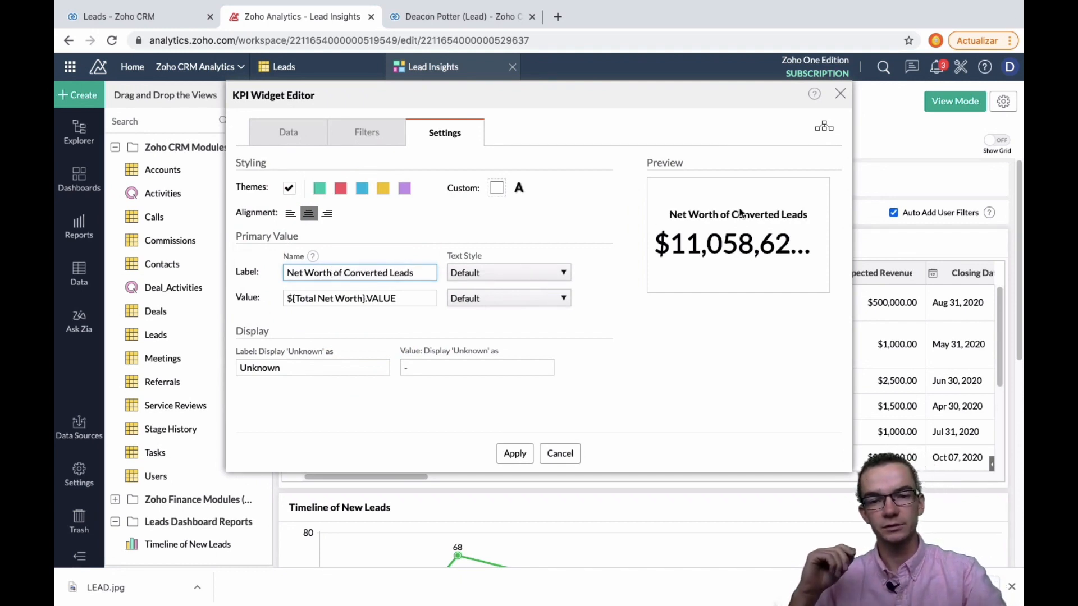
click(361, 191)
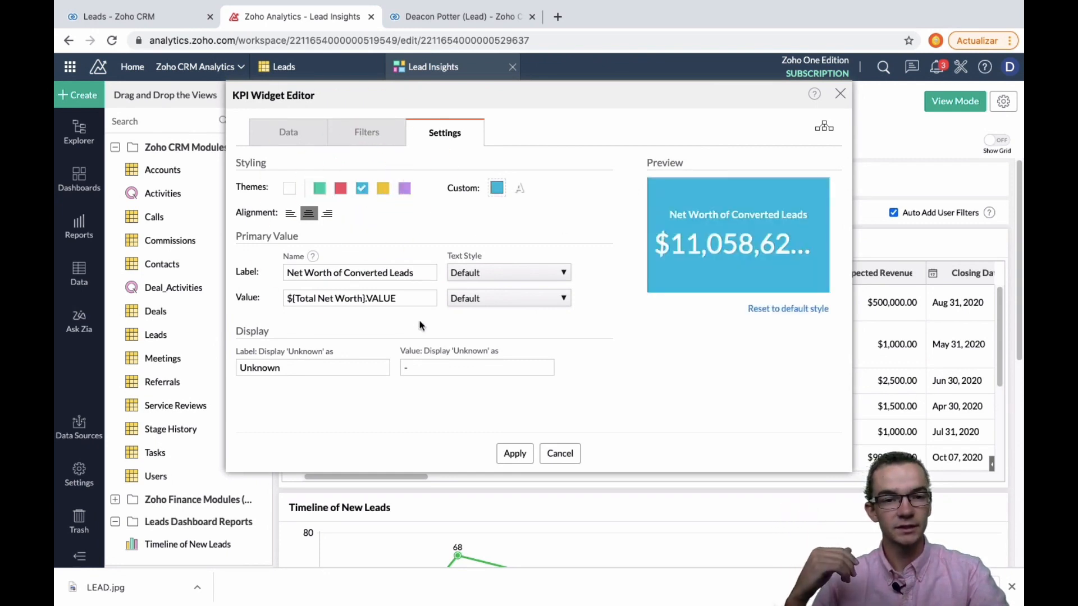
click(511, 452)
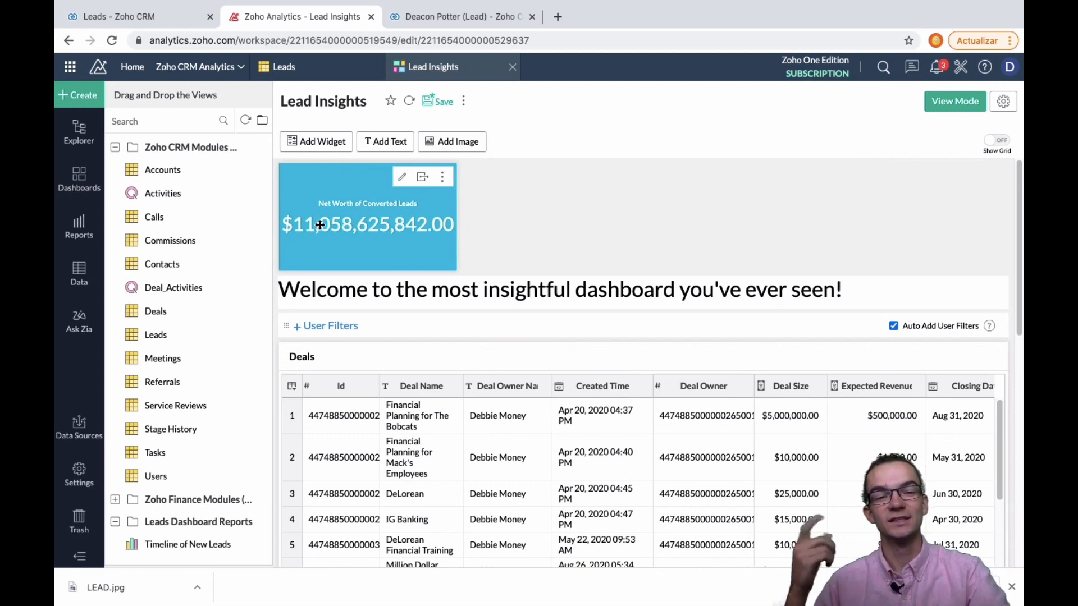
Step: Start another single-value KPI widget with the Count of Id from Leads as its data column
click(337, 147)
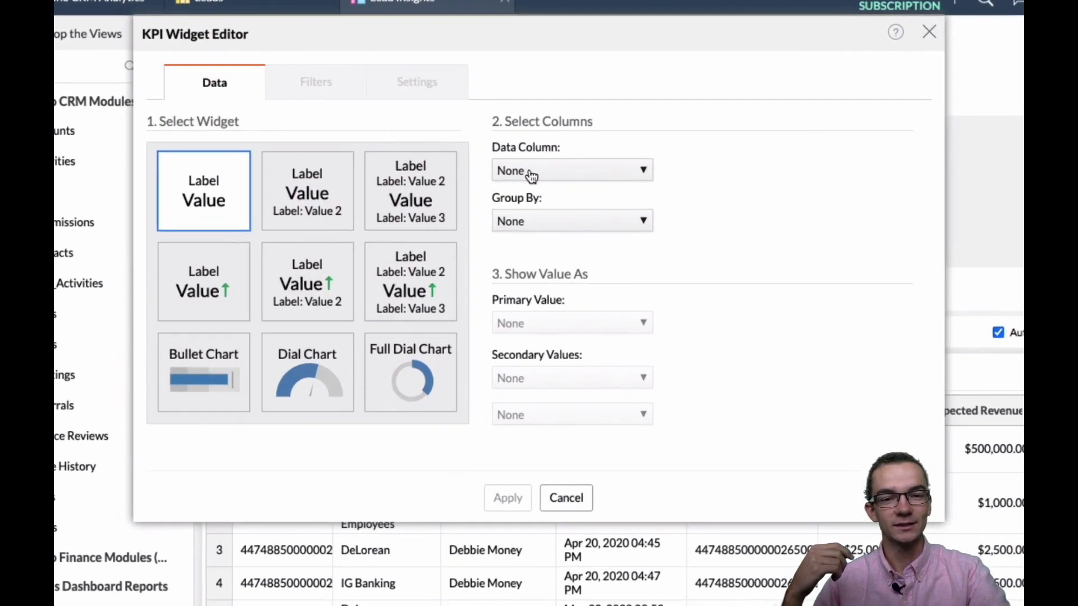
click(567, 175)
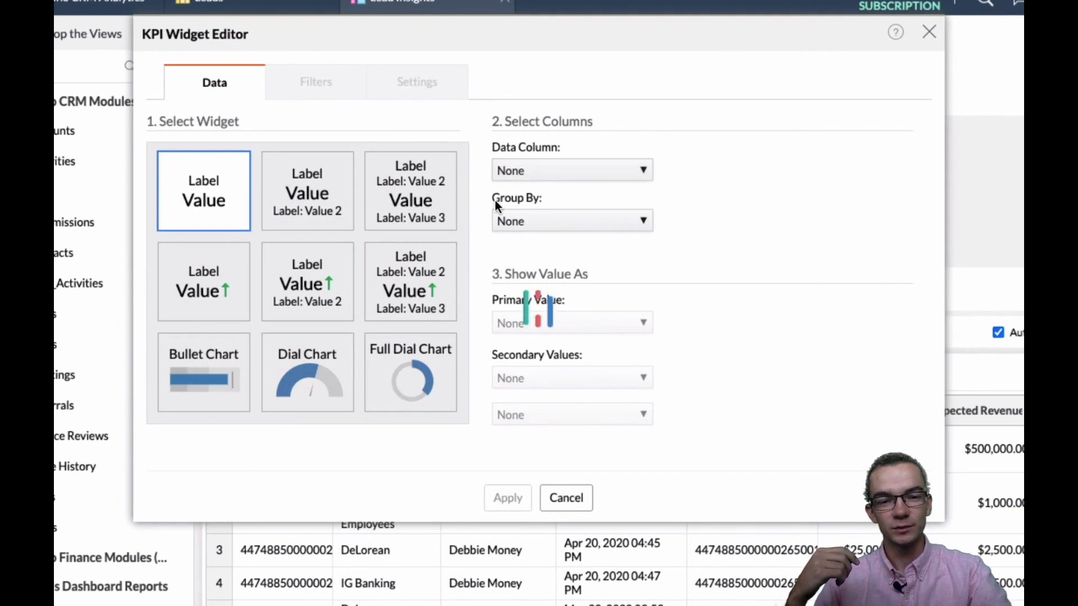
click(553, 195)
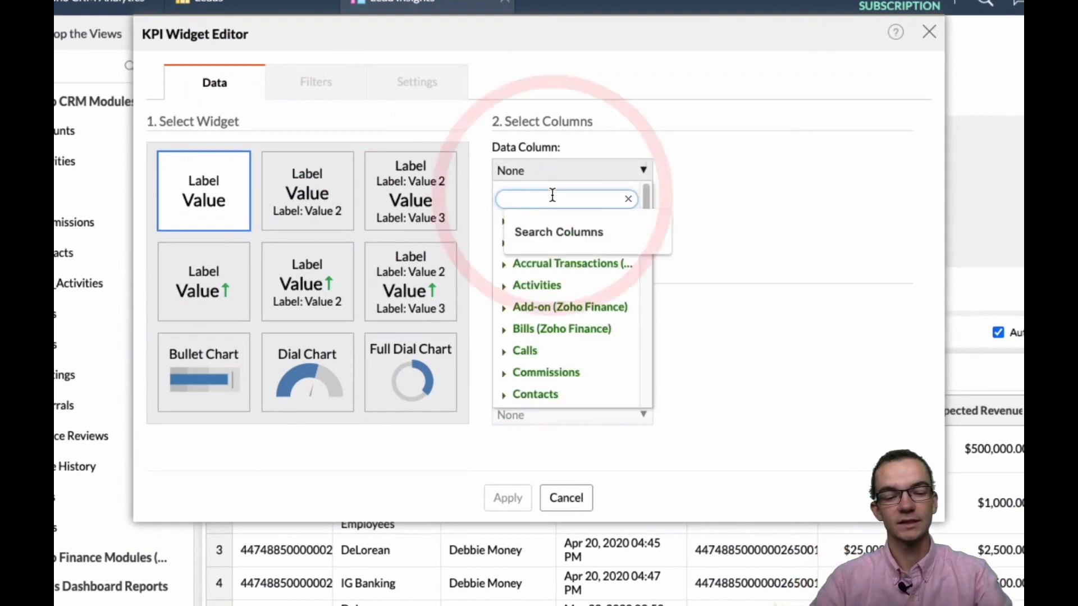
text(leads)
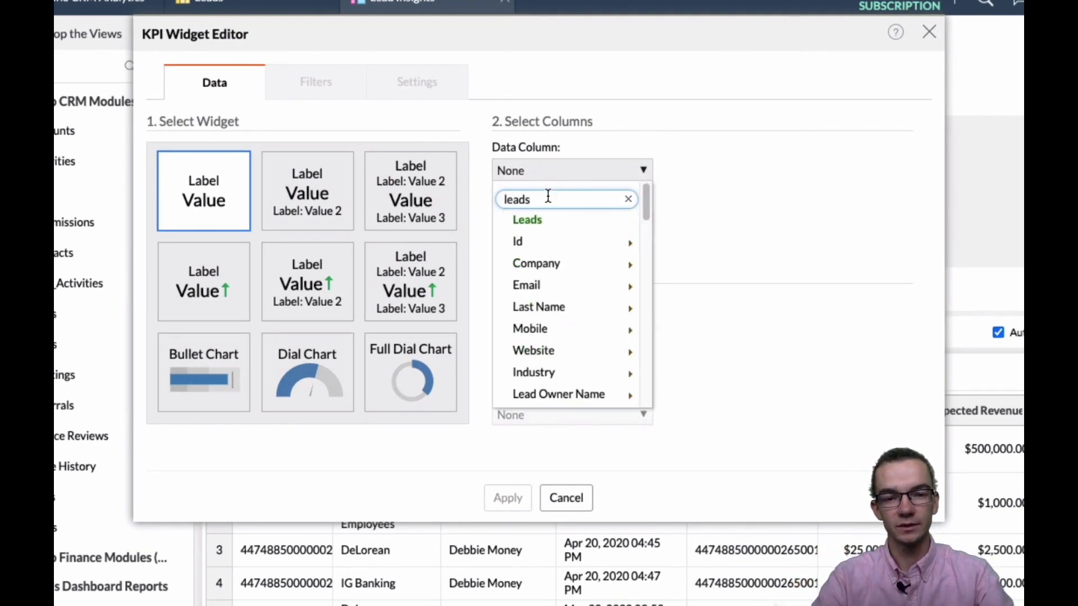
mouse_move(597, 247)
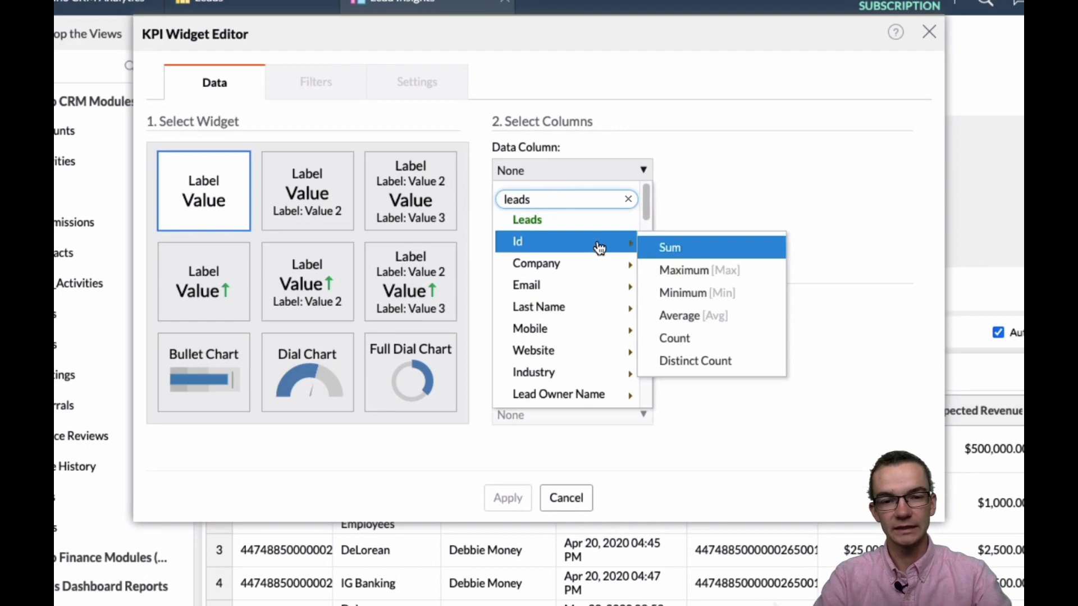
click(694, 343)
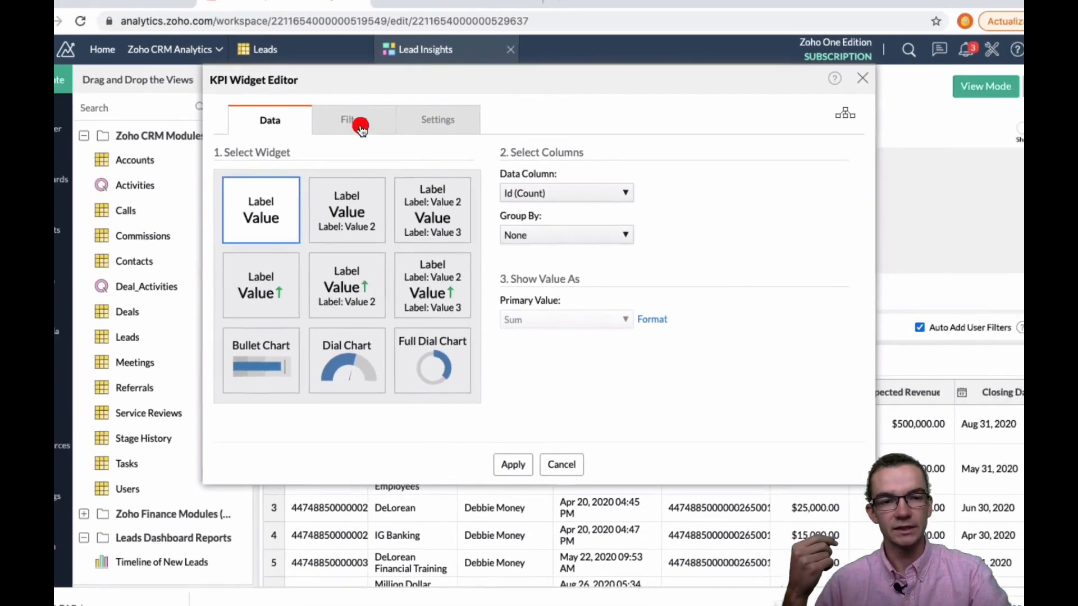
Step: Filter the new widget by the Leads column "Are You Interested In ..." about creating a will, including only Yes
click(321, 85)
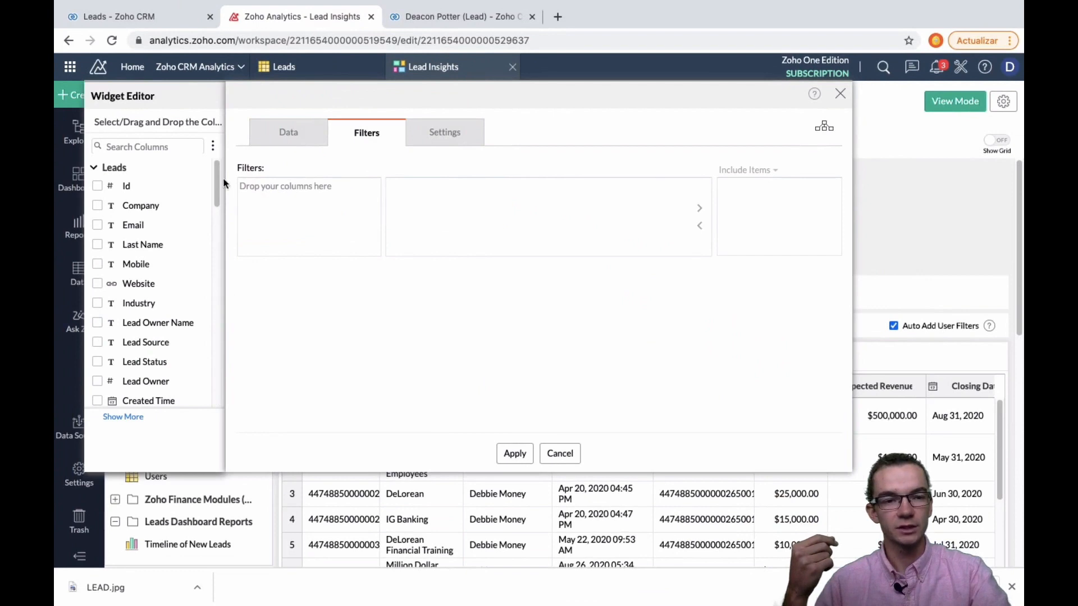
click(184, 145)
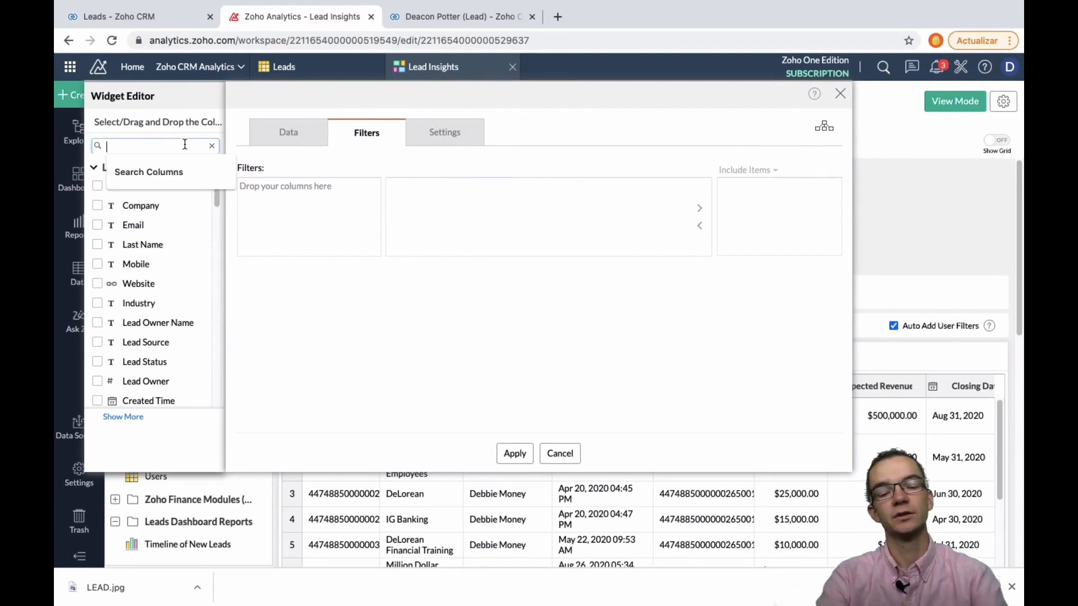
text(will)
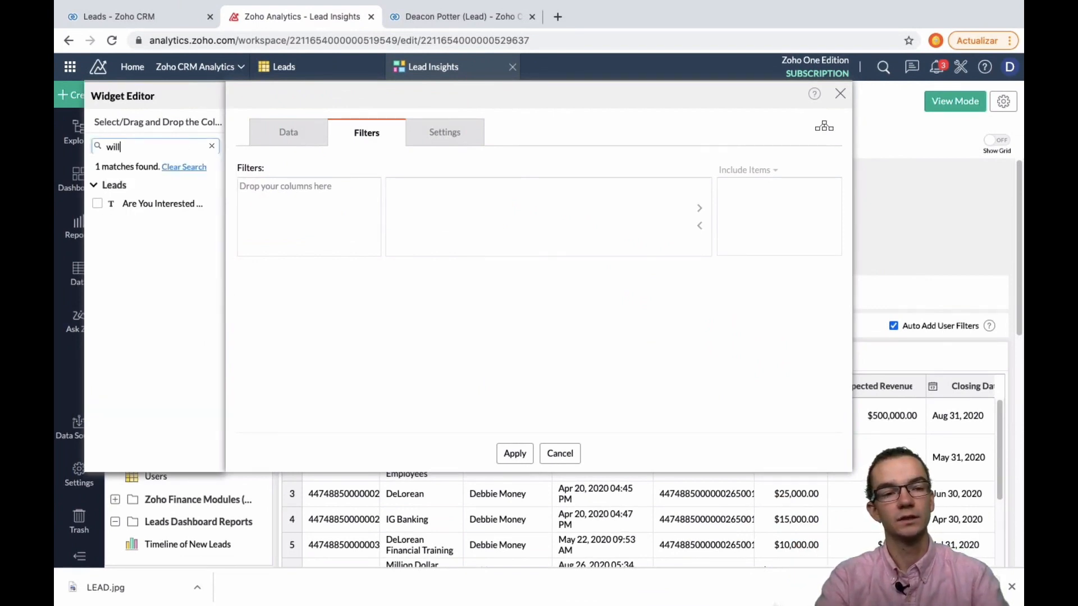
drag(162, 203, 320, 223)
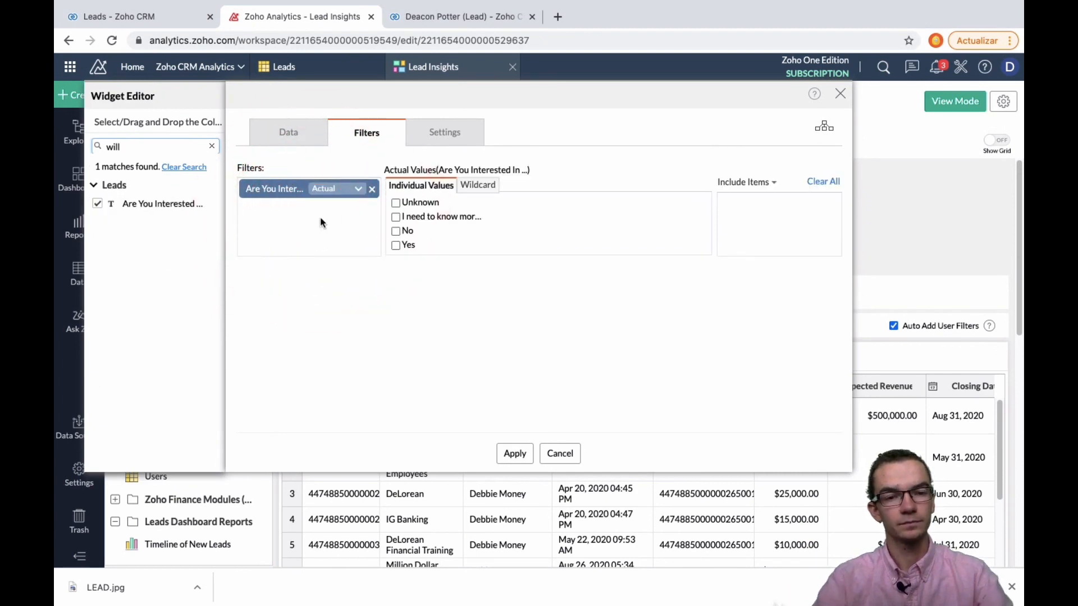
click(396, 245)
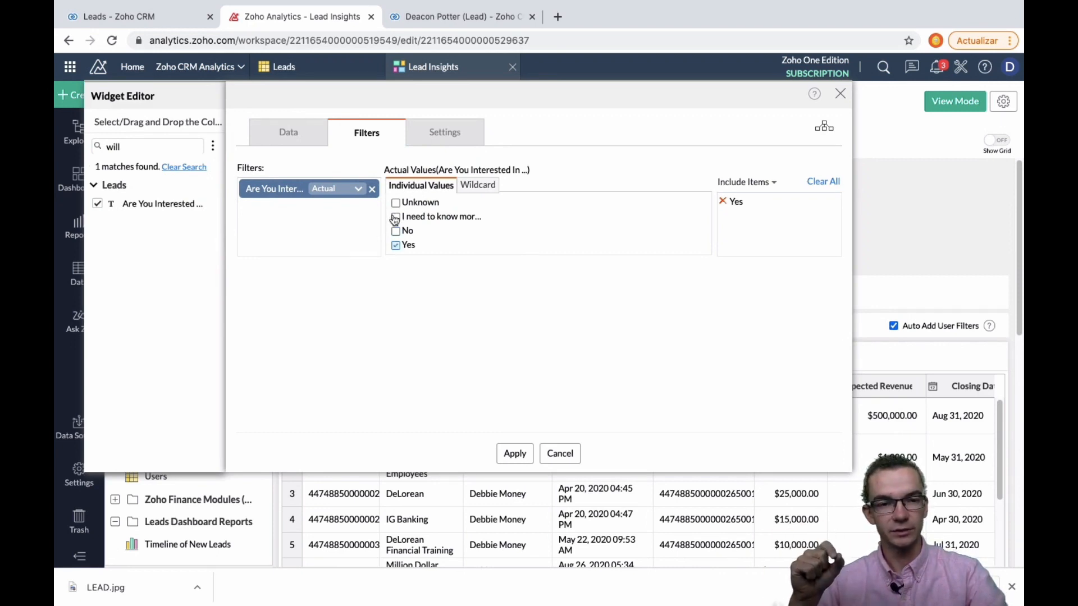
Step: Add a second filter on the Leads column Is Converted?, including only the value No
double_click(169, 146)
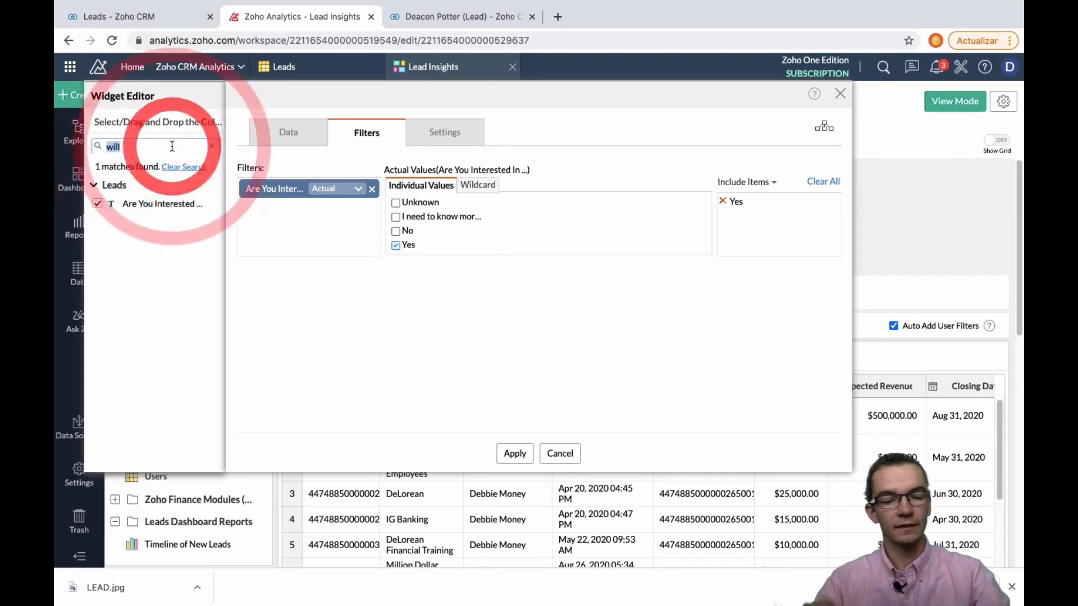
text(converted)
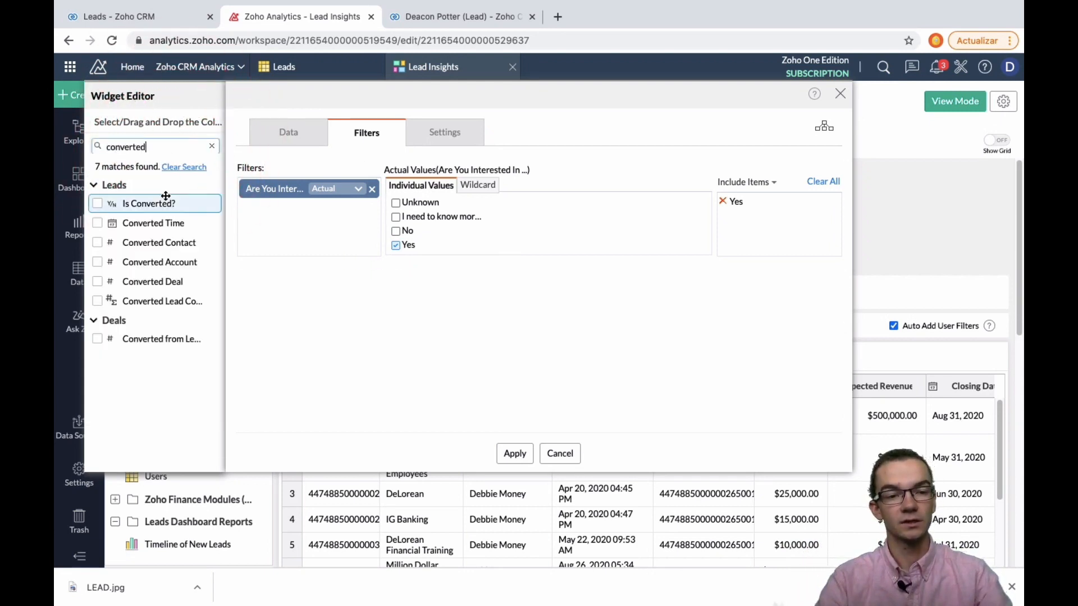
drag(162, 203, 318, 228)
click(396, 217)
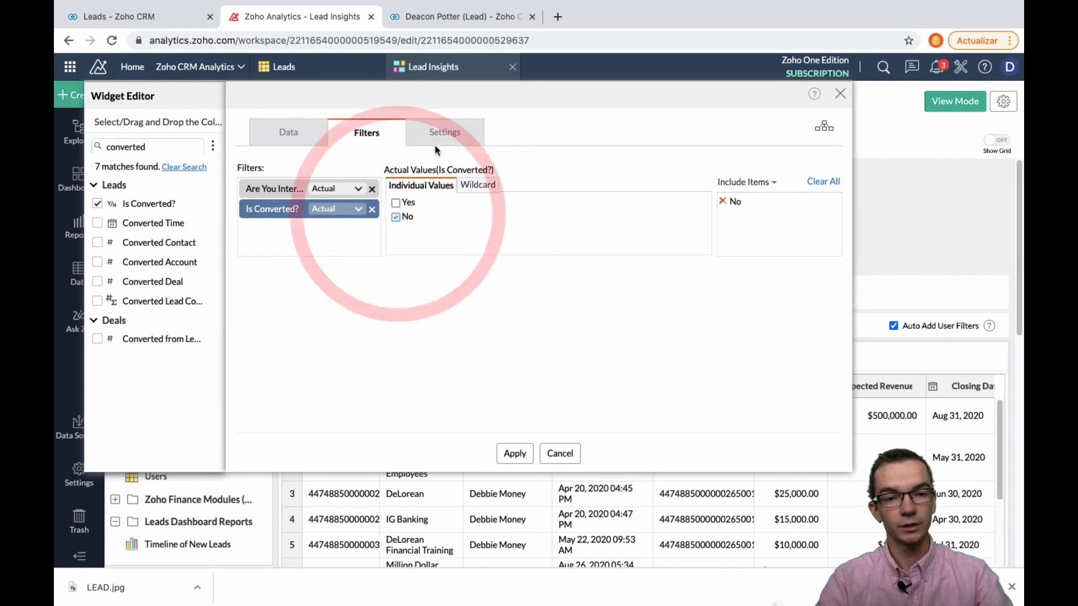
Step: Label the widget's primary value "Lead Interested in Creating a Will" and give the widget the green theme
click(441, 135)
click(374, 265)
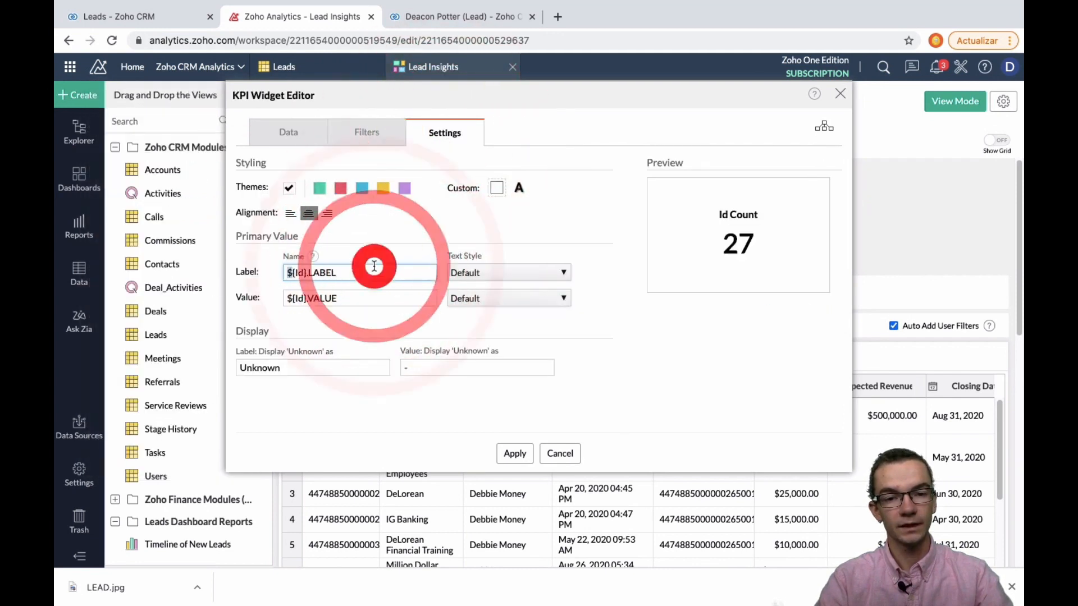
triple_click(374, 266)
text(Le)
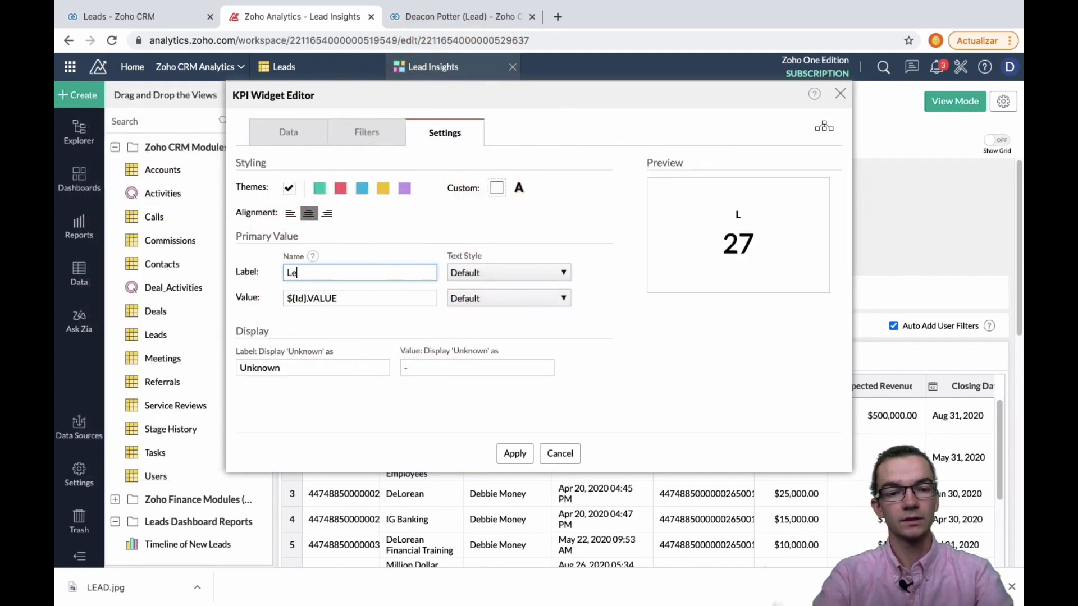
text(ad Intereste)
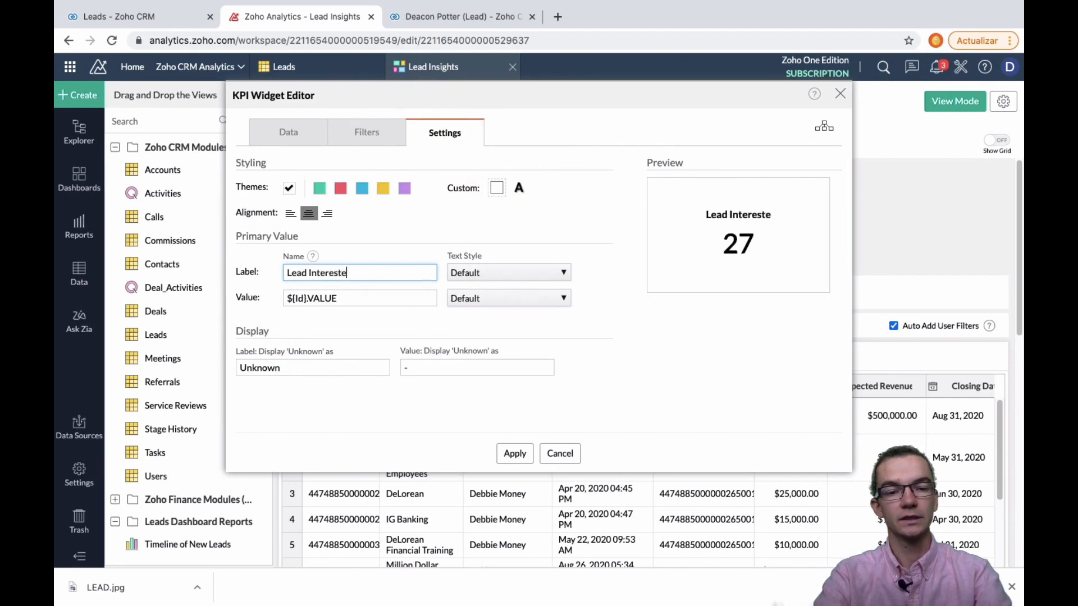
text(d in Crea)
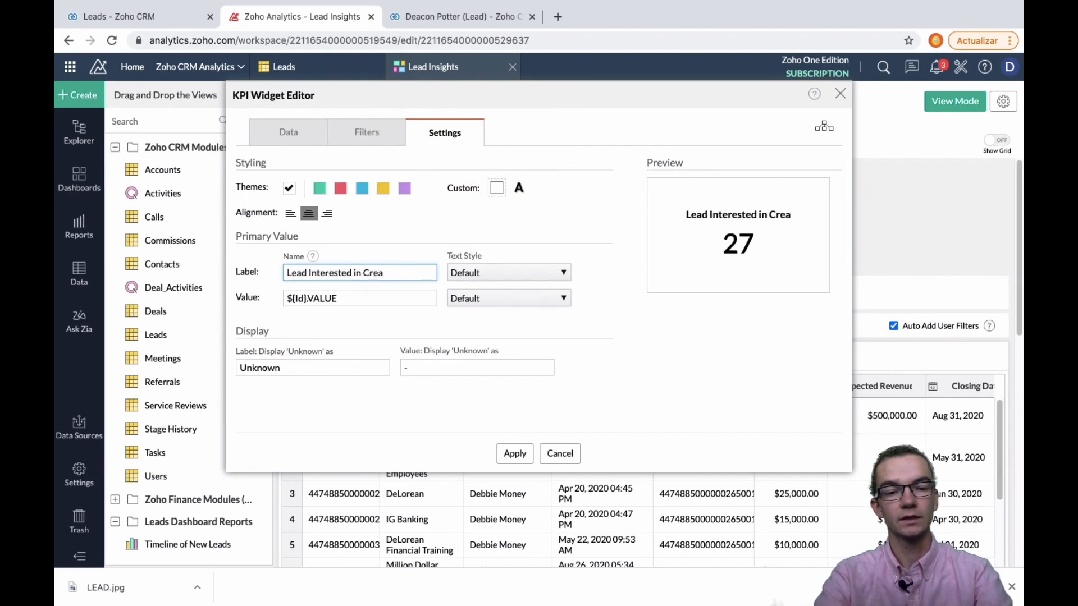
text(ting a Will)
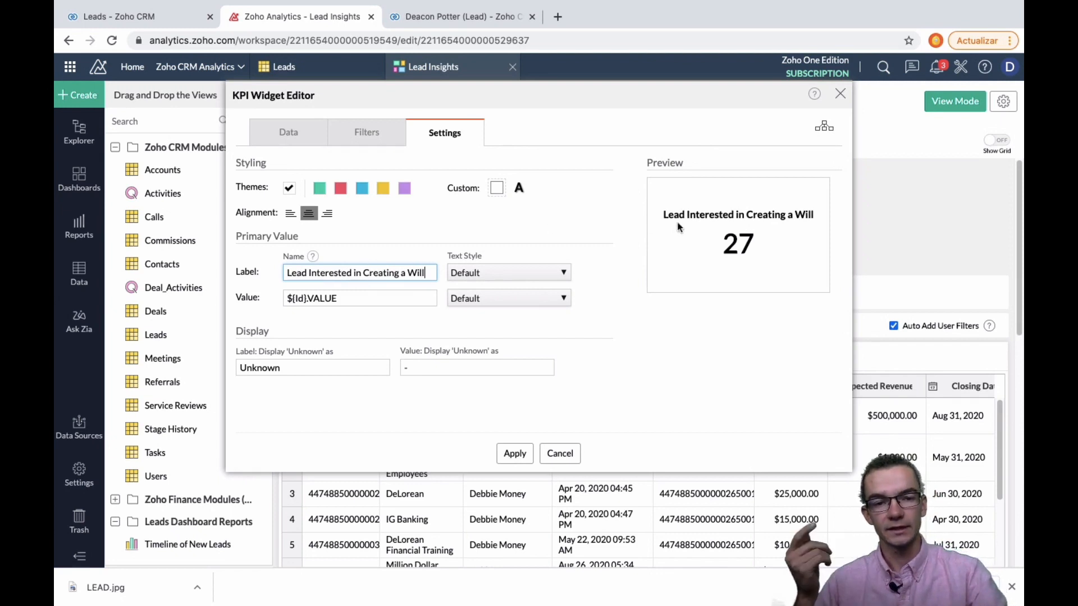
click(320, 188)
Step: Review the widget's two filters and correct its label to "Leads Interested in Creating a Will"
click(372, 136)
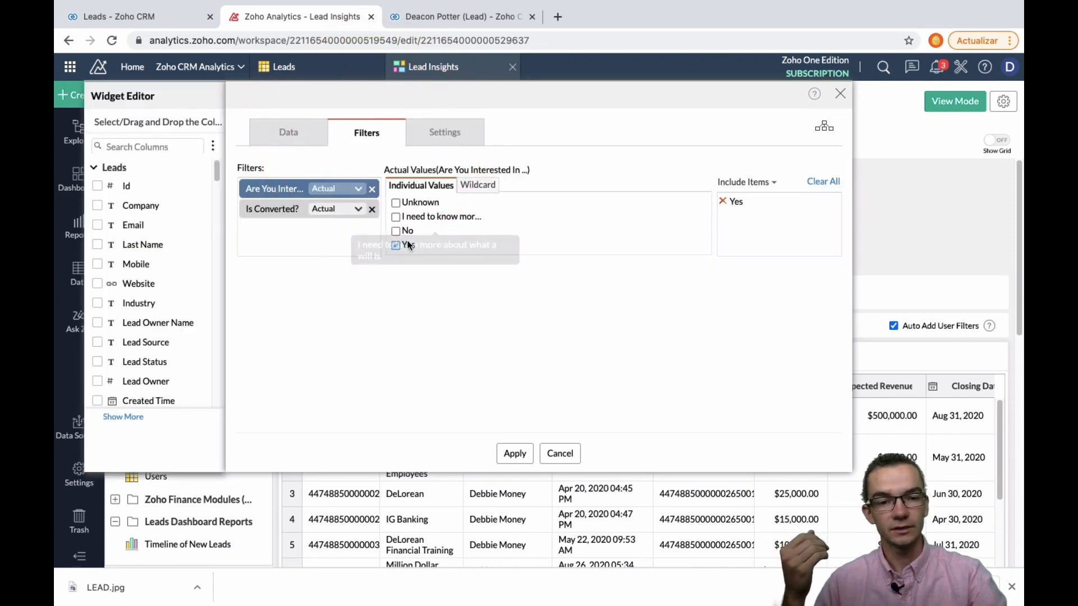
click(287, 210)
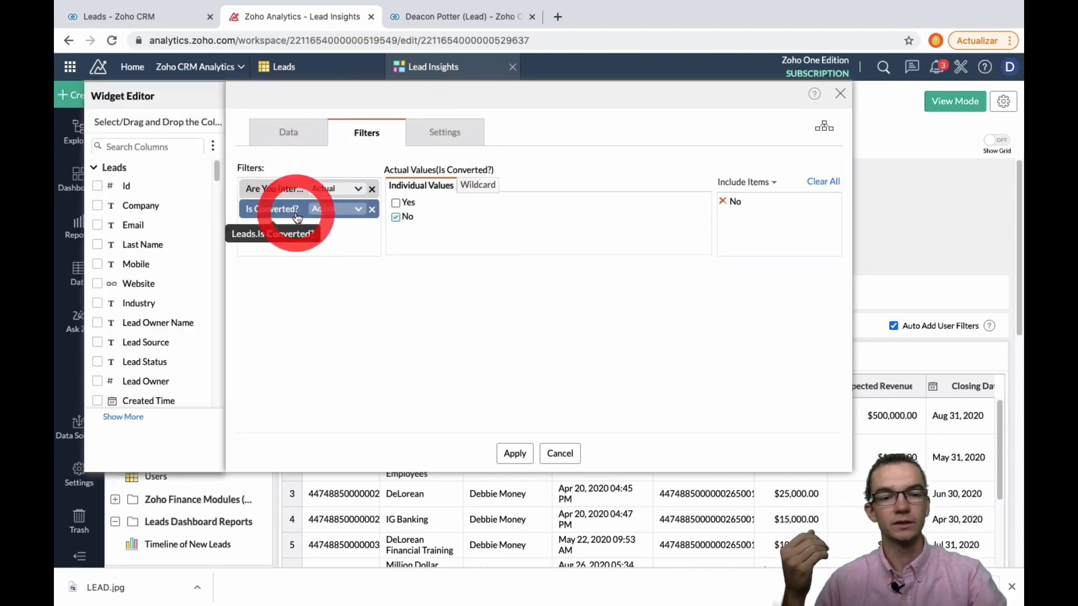
click(452, 147)
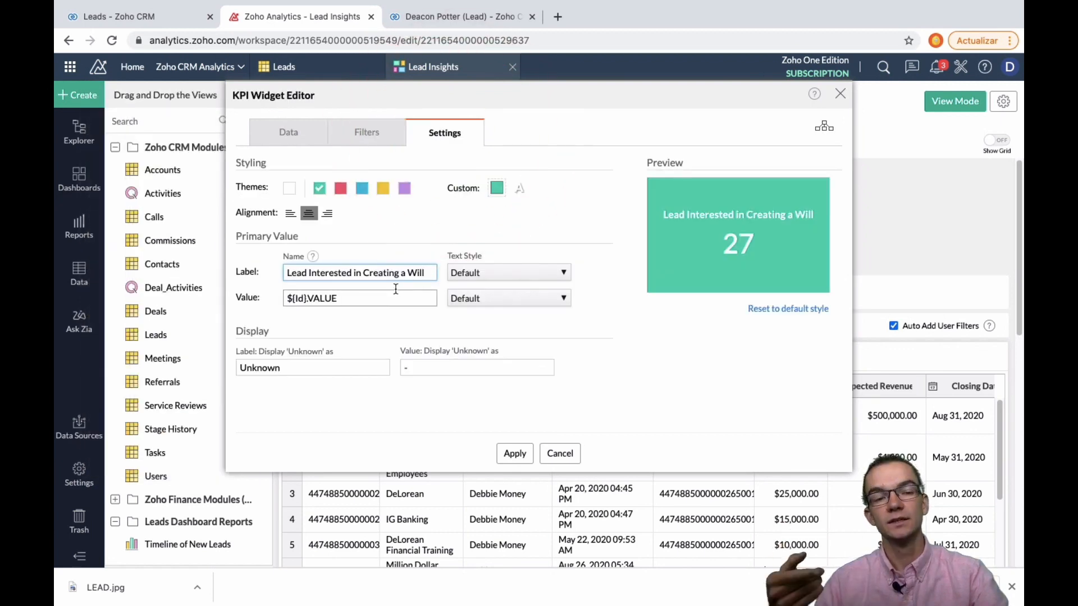
click(308, 273)
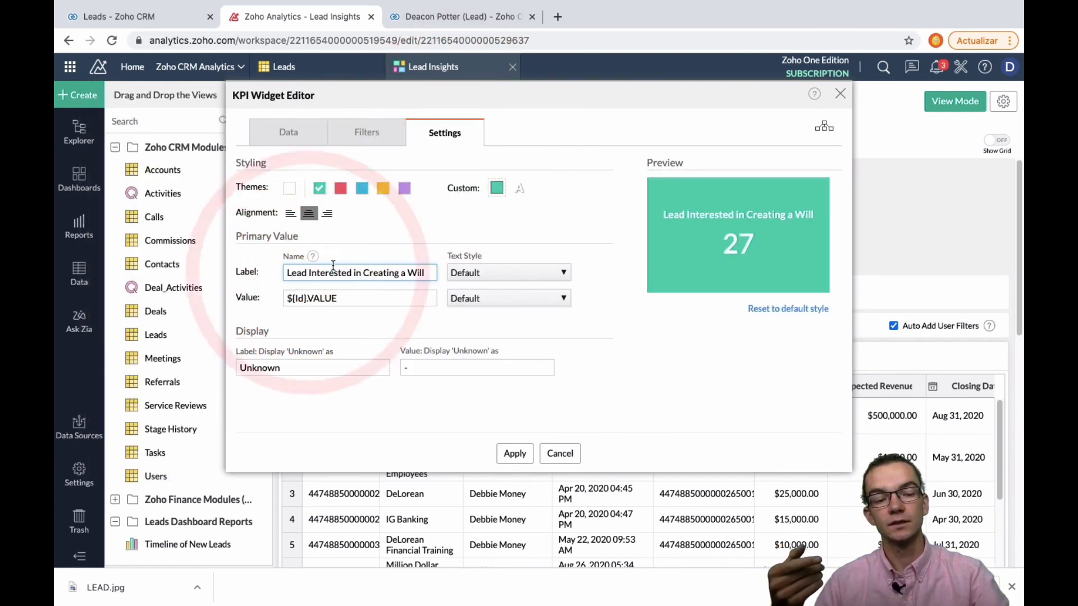
text(s)
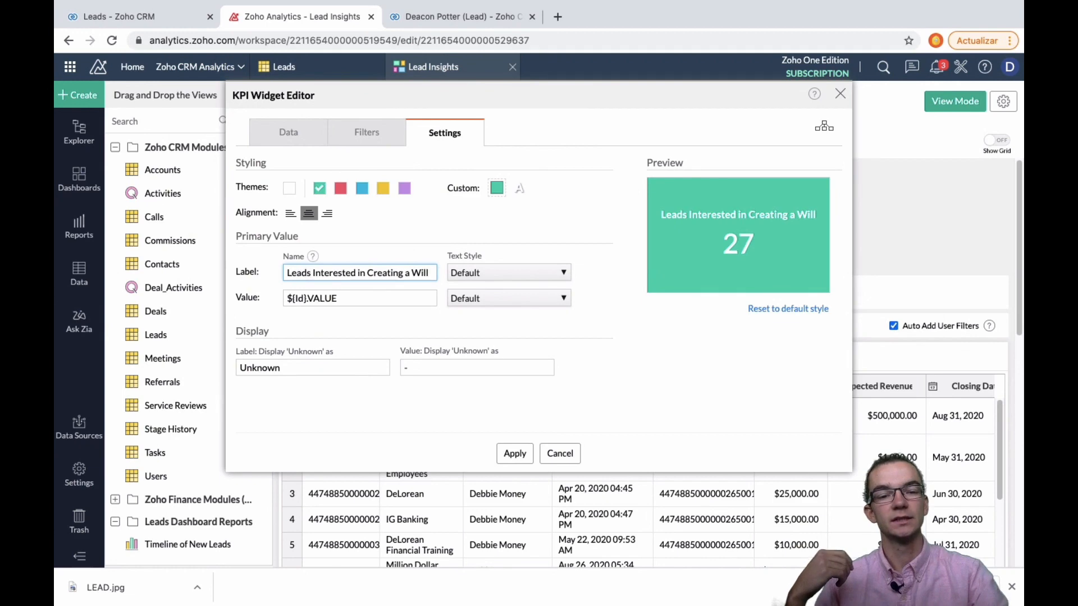
Step: Add the finished widget to the dashboard and place it beside the Net Worth of Converted Leads widget
click(514, 453)
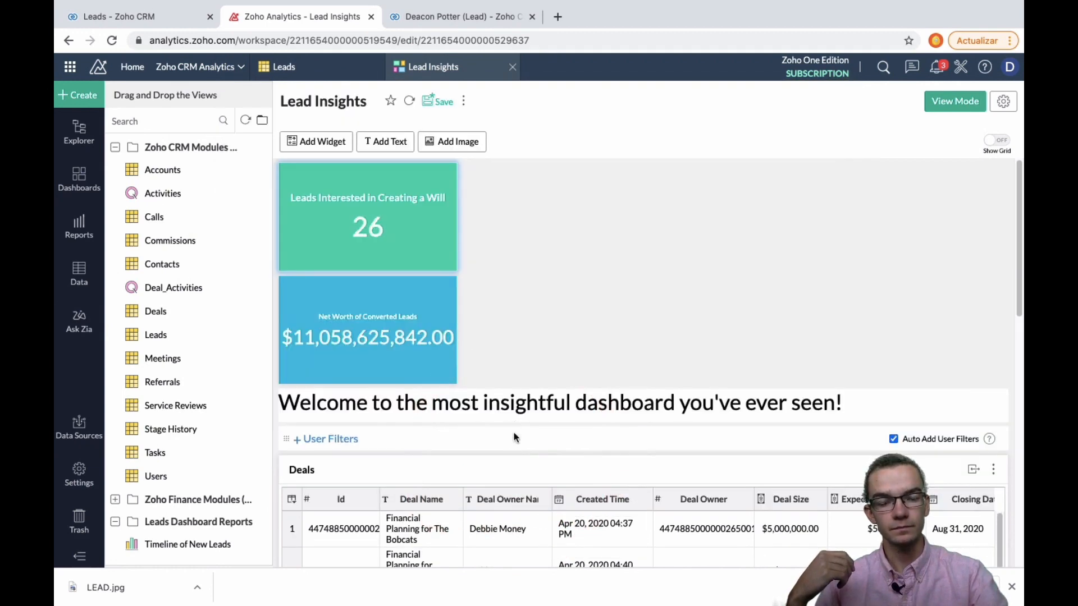
drag(425, 228, 601, 250)
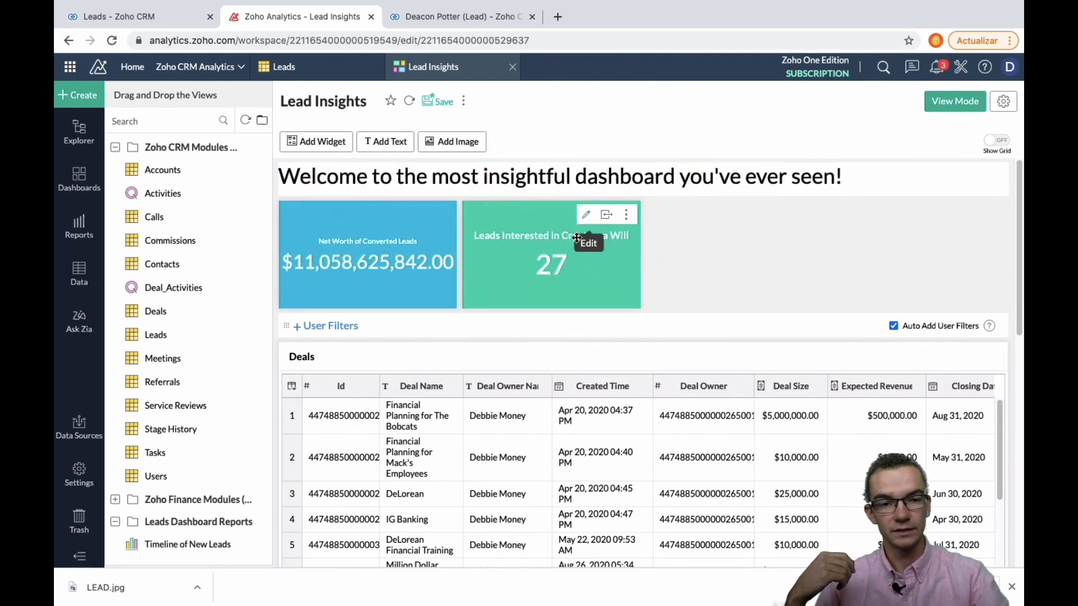
scroll(526, 335, down, 1)
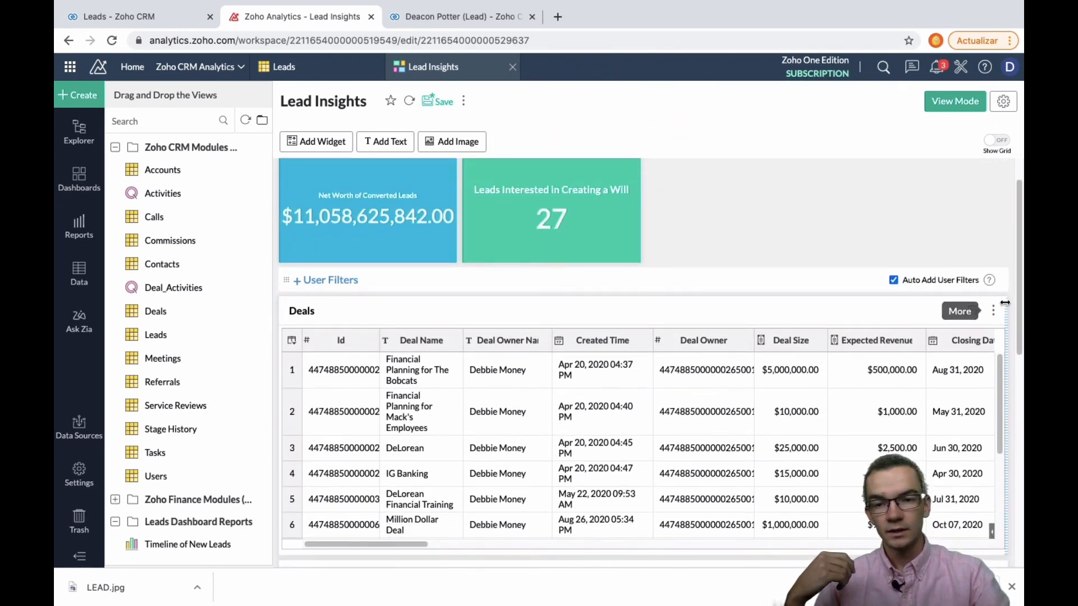
Step: Turn on the search box for the Deals table in its display options
click(993, 312)
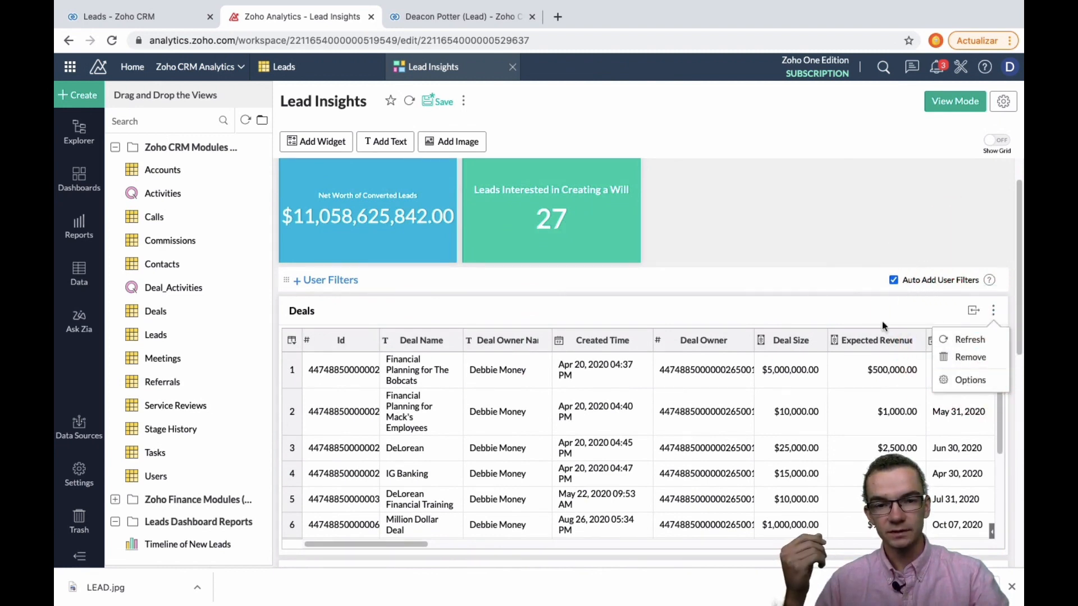
click(965, 379)
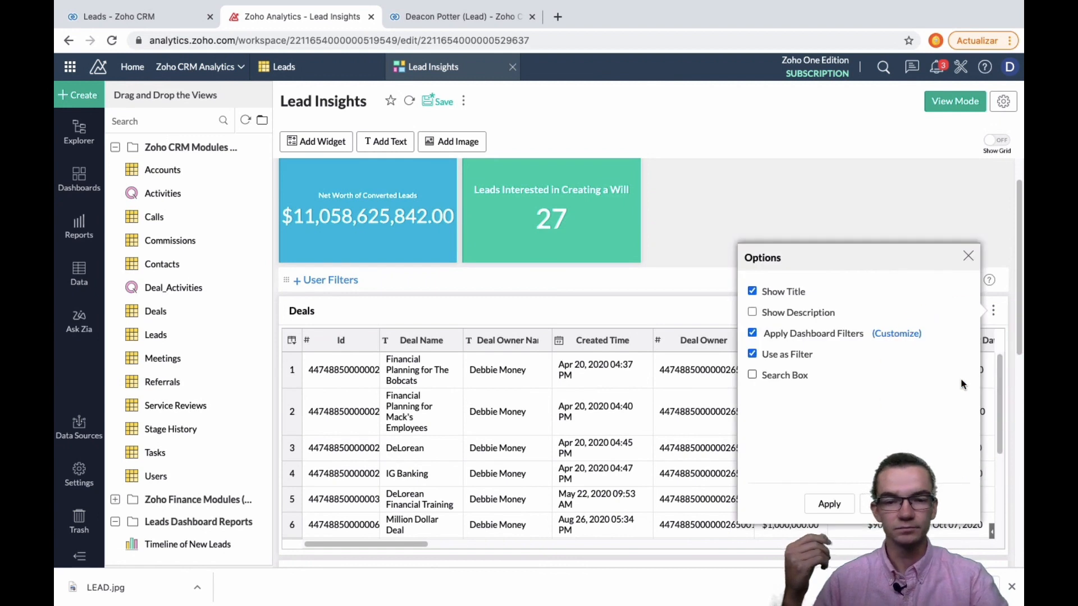
click(782, 374)
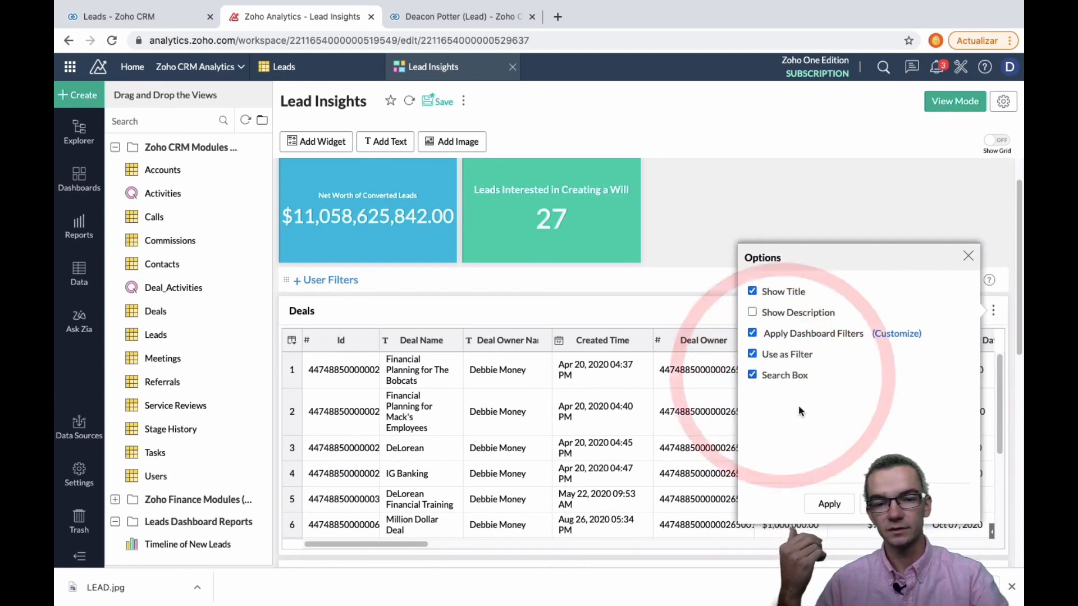
click(829, 504)
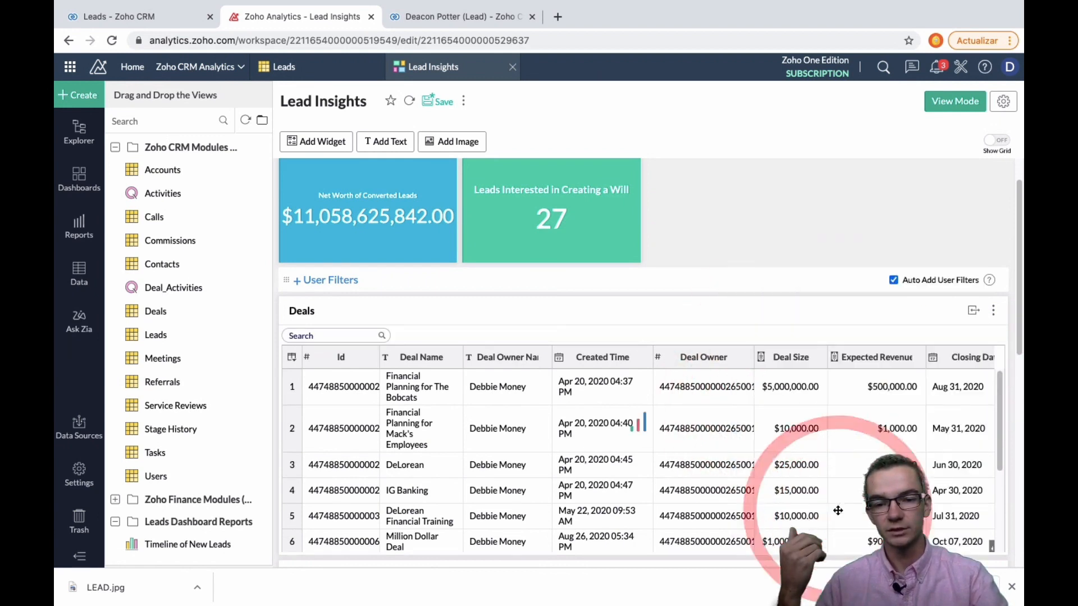
Step: Remove the Deals table from the dashboard and save the Lead Insights dashboard
click(334, 335)
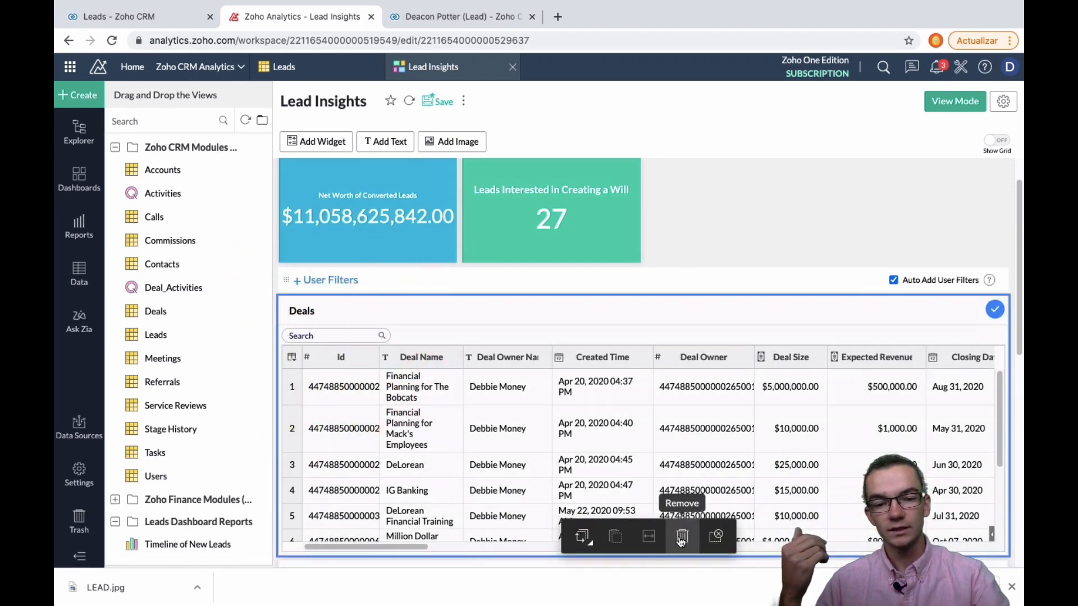
click(682, 537)
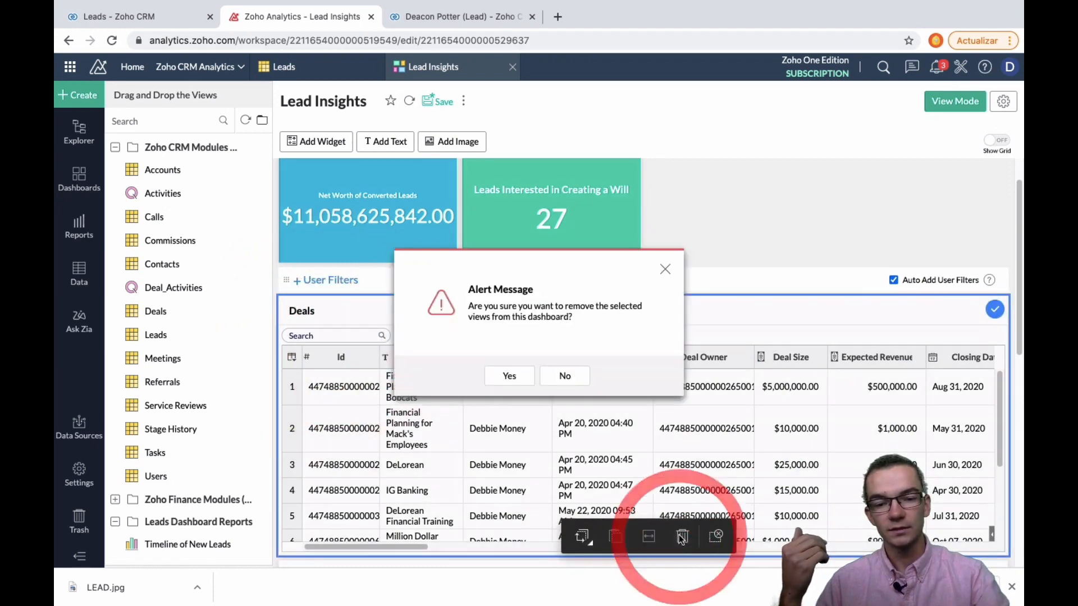
click(508, 376)
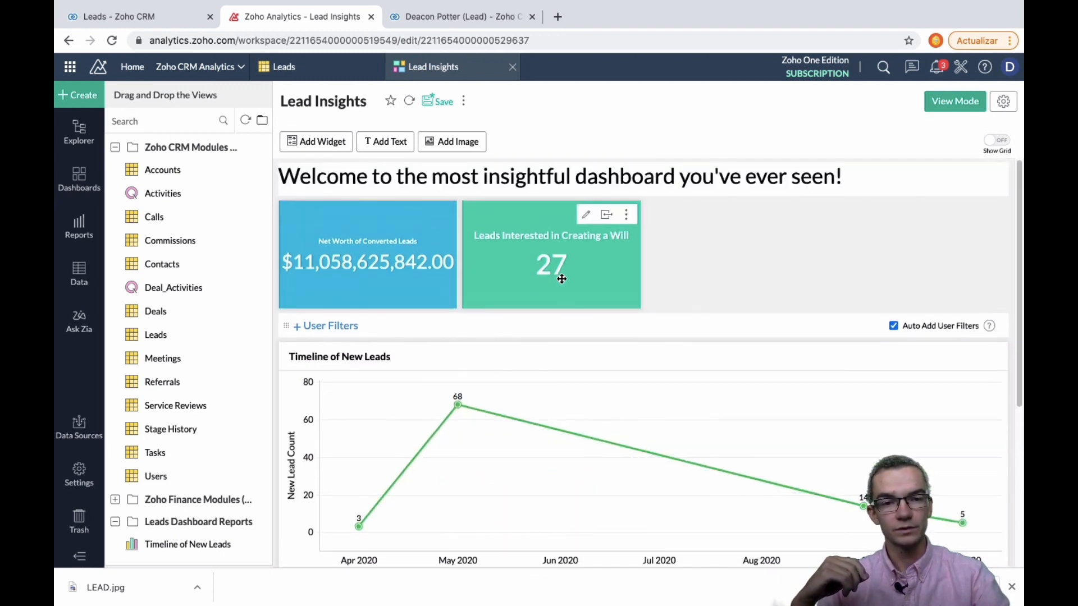
click(443, 102)
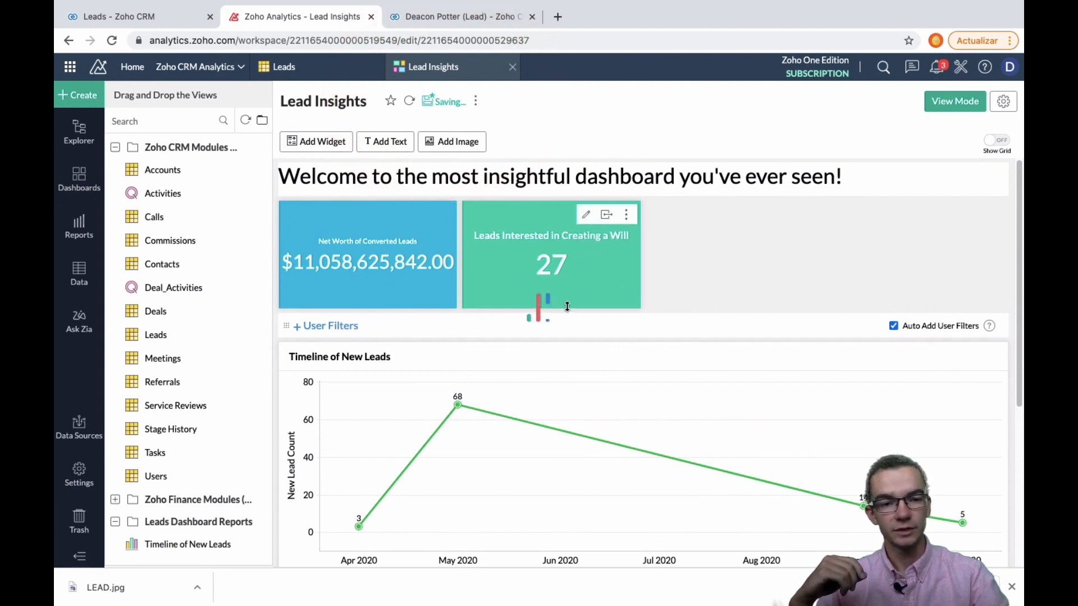
Step: Review the dashboard's layout in the editor, switch it to view mode and look over its widgets, timeline chart and image
scroll(393, 368, down, 2)
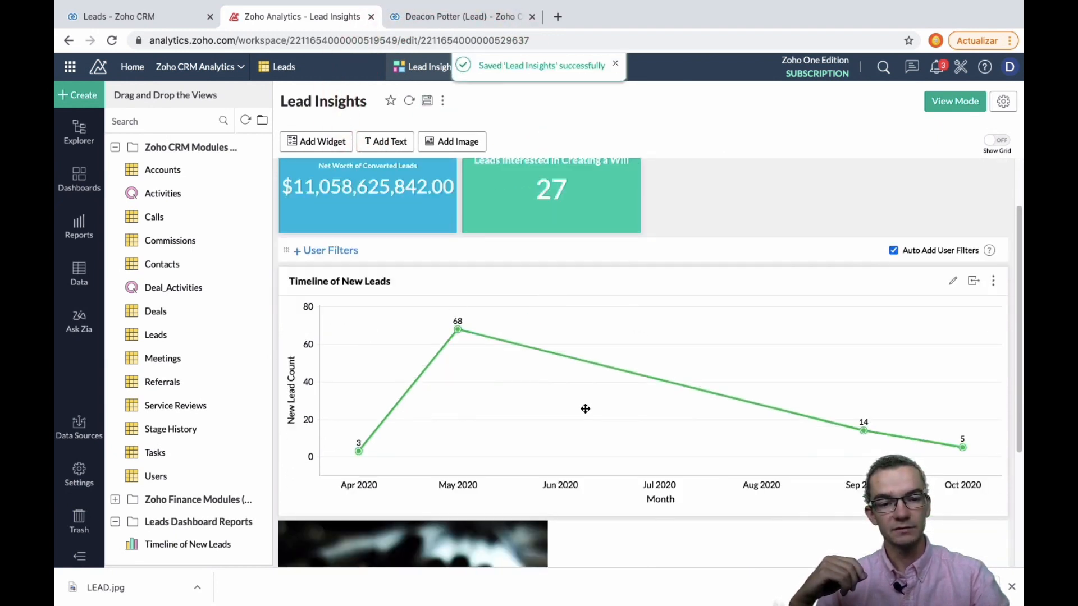
scroll(584, 409, down, 5)
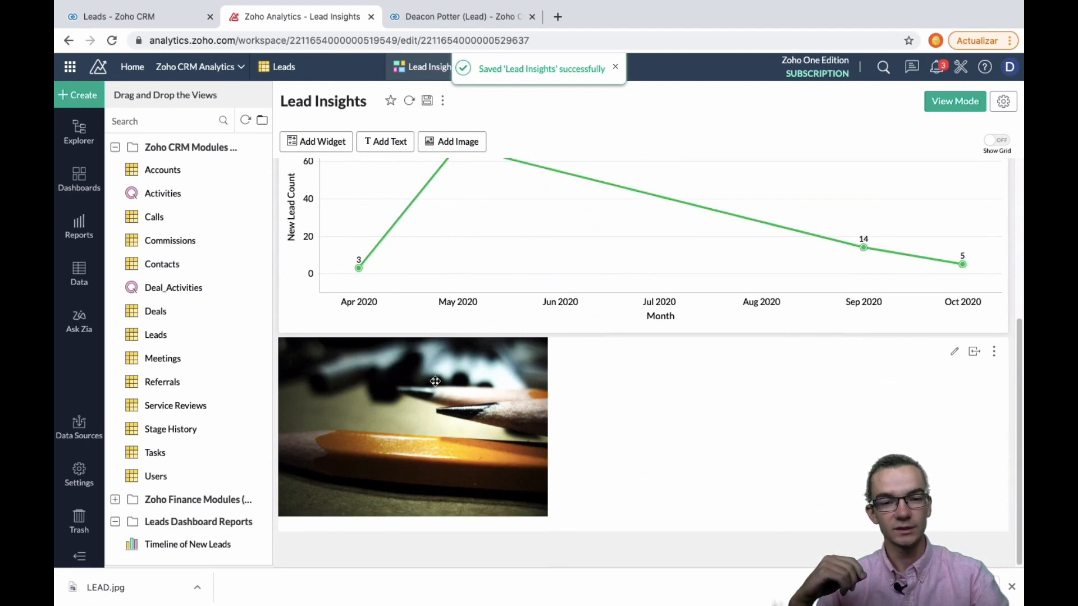
scroll(435, 381, up, 7)
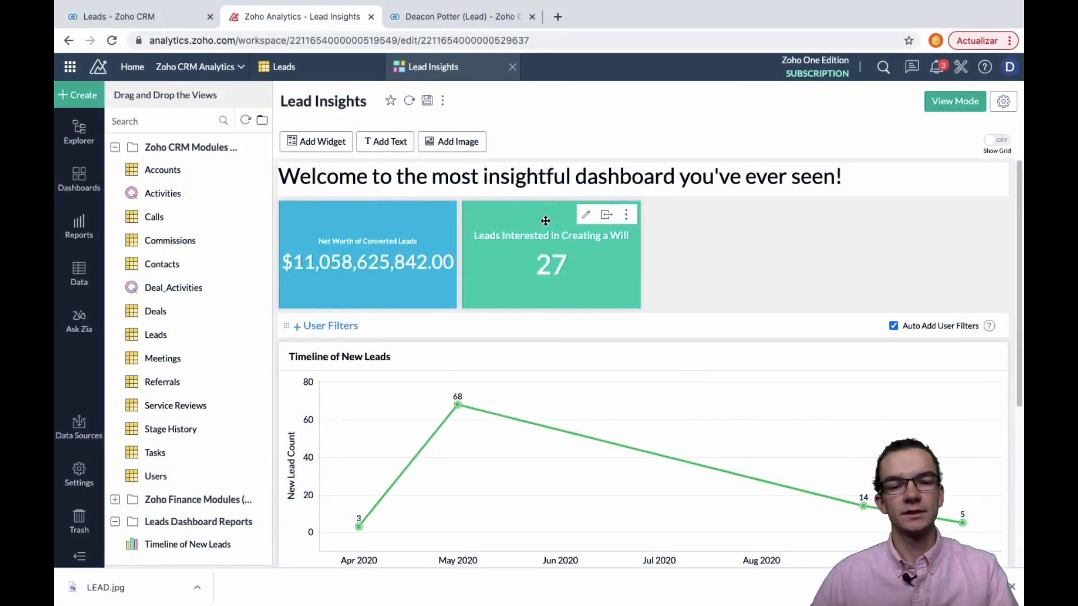
scroll(567, 265, down, 1)
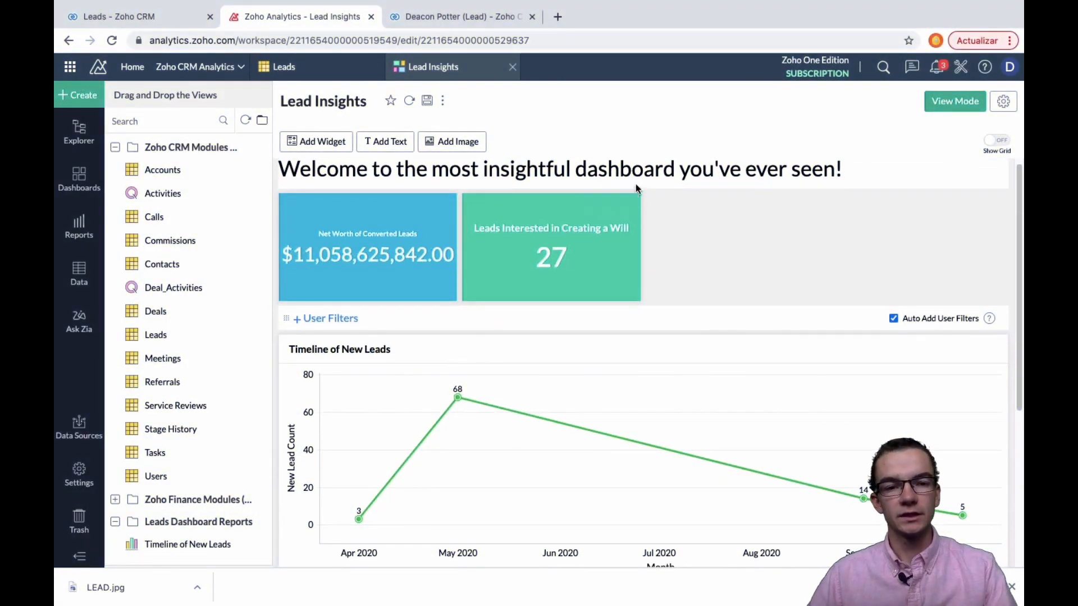
click(937, 110)
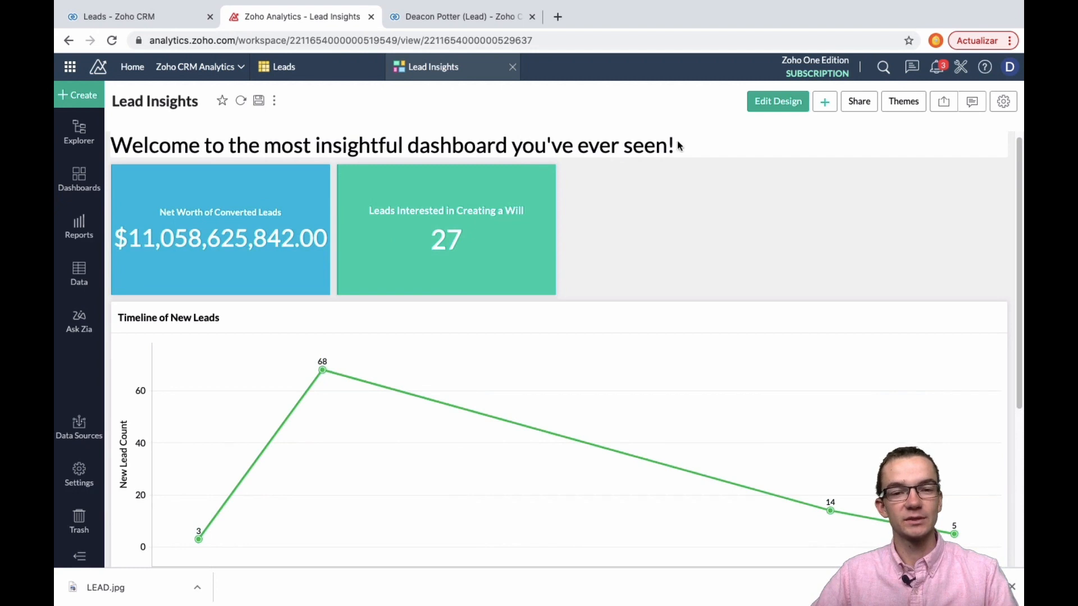
scroll(471, 278, down, 2)
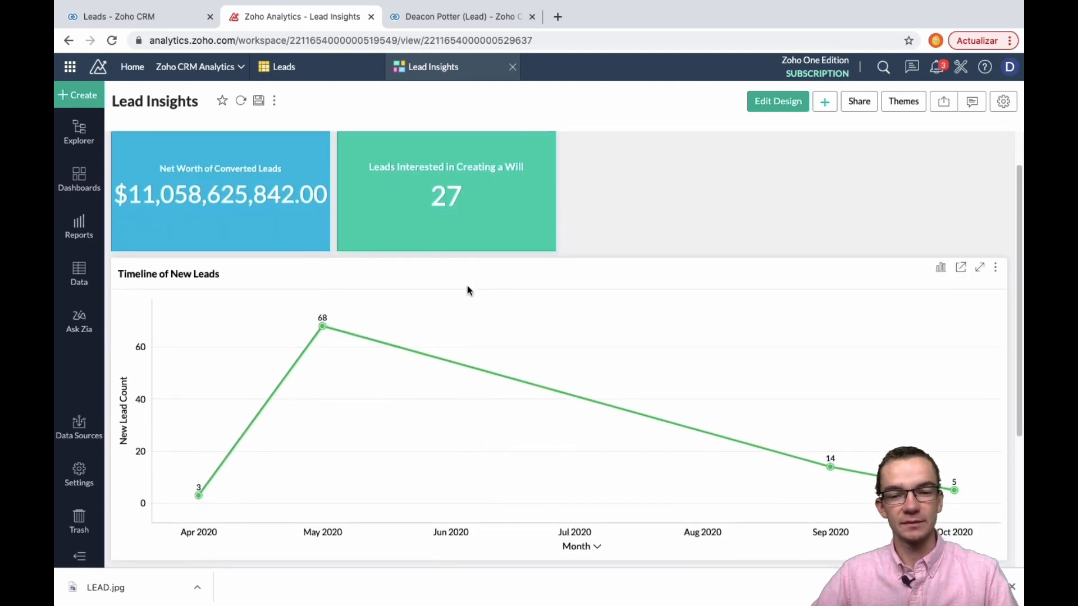
scroll(469, 290, down, 5)
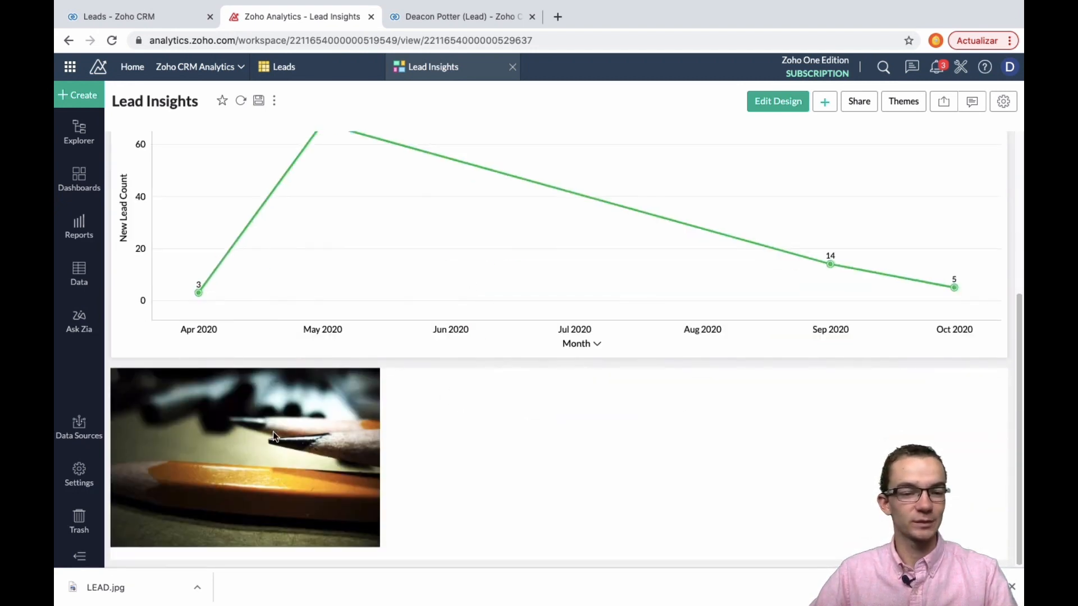
scroll(330, 436, up, 6)
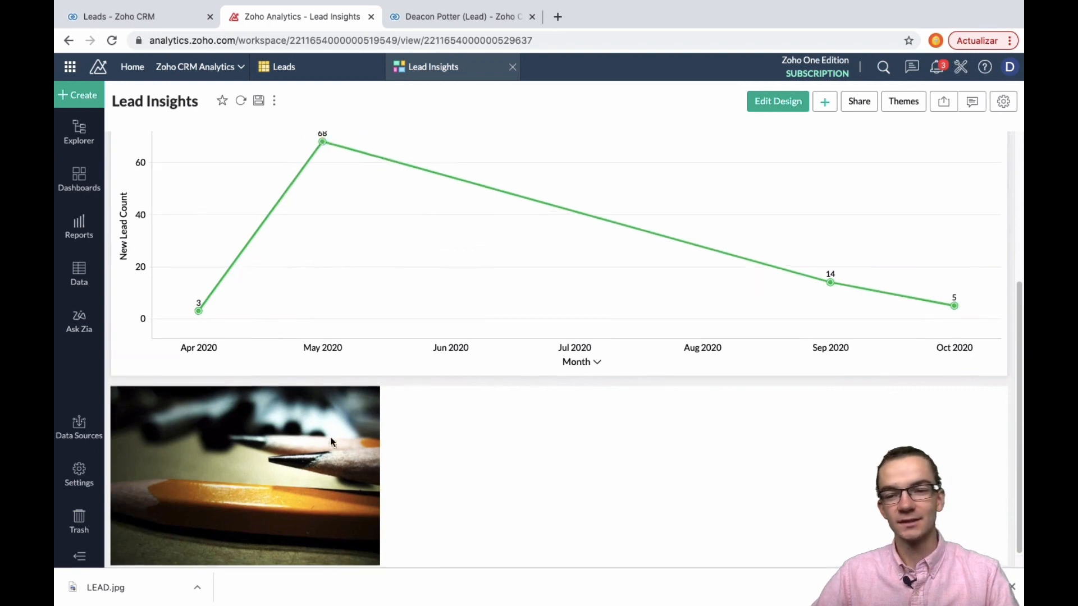
mouse_move(409, 290)
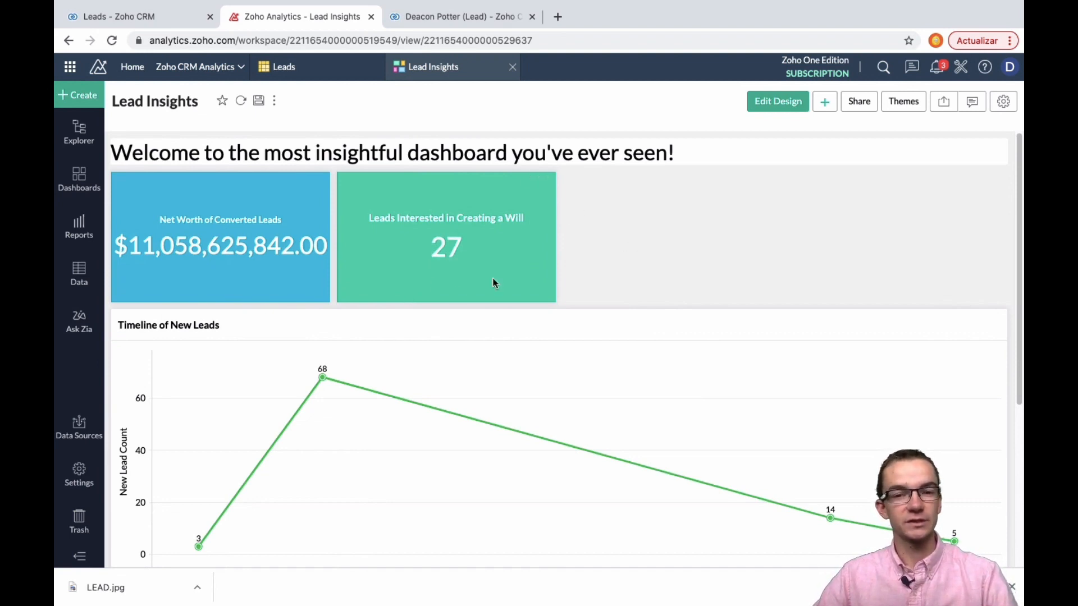
Step: Examine the dashboard's sharing options and its available theme presets and layouts, closing the theme settings after viewing
click(860, 102)
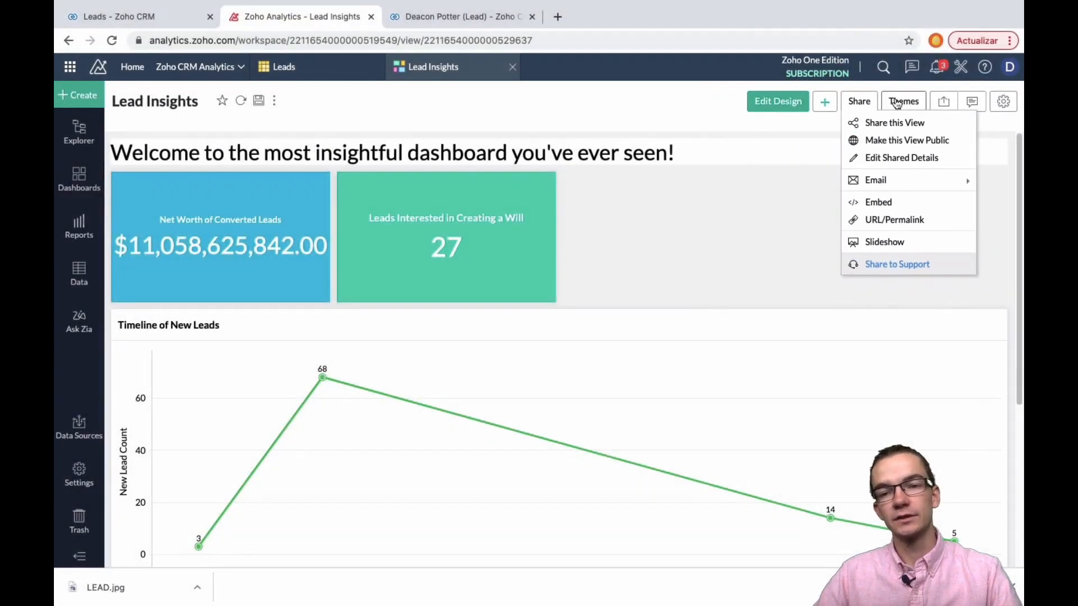
click(896, 103)
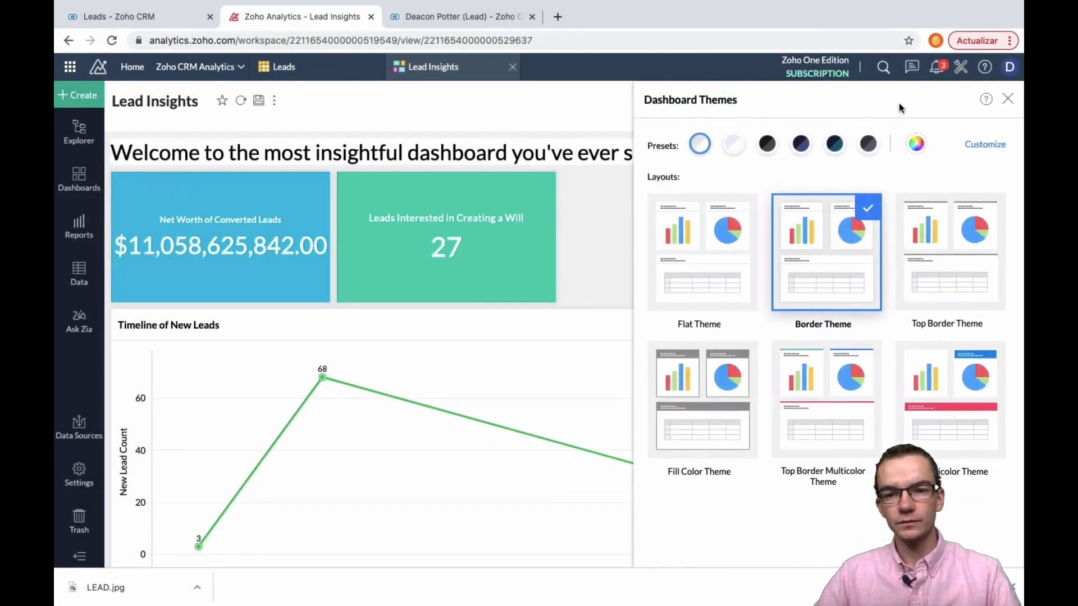
click(1008, 99)
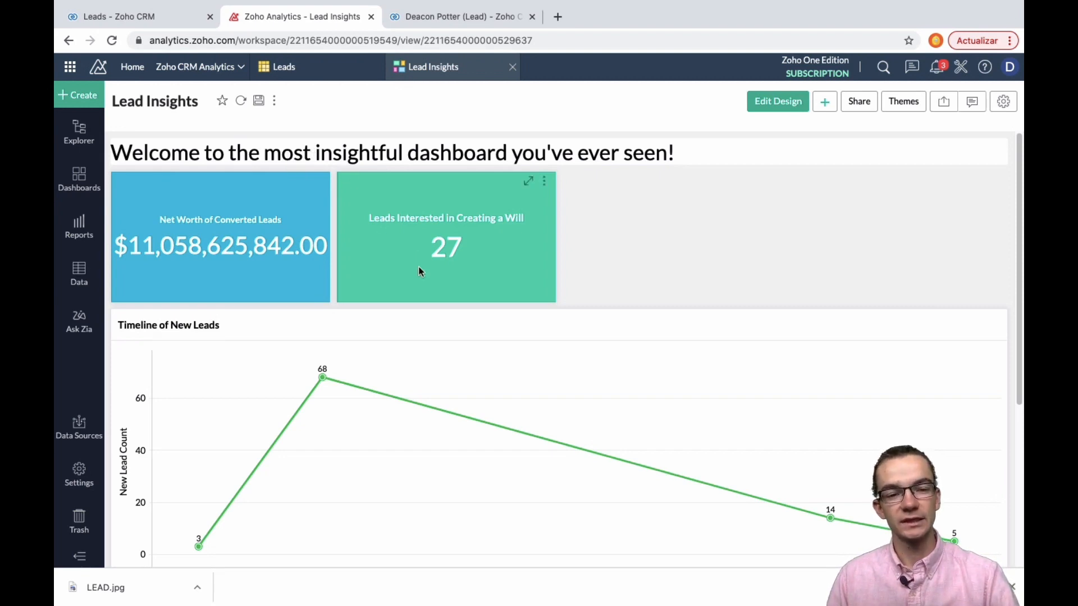
scroll(420, 271, down, 5)
scroll(420, 271, up, 5)
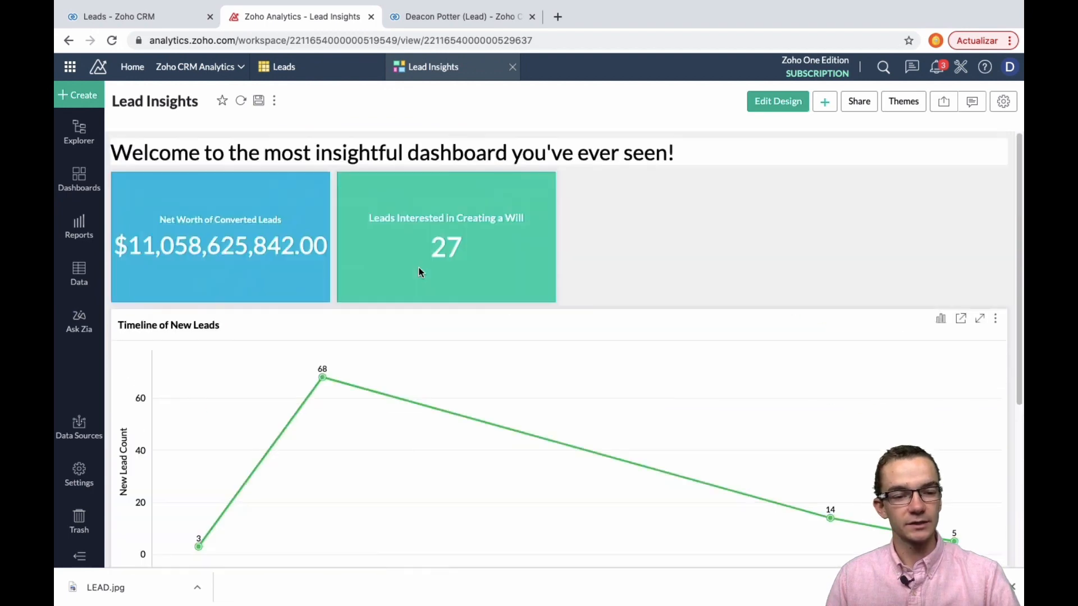